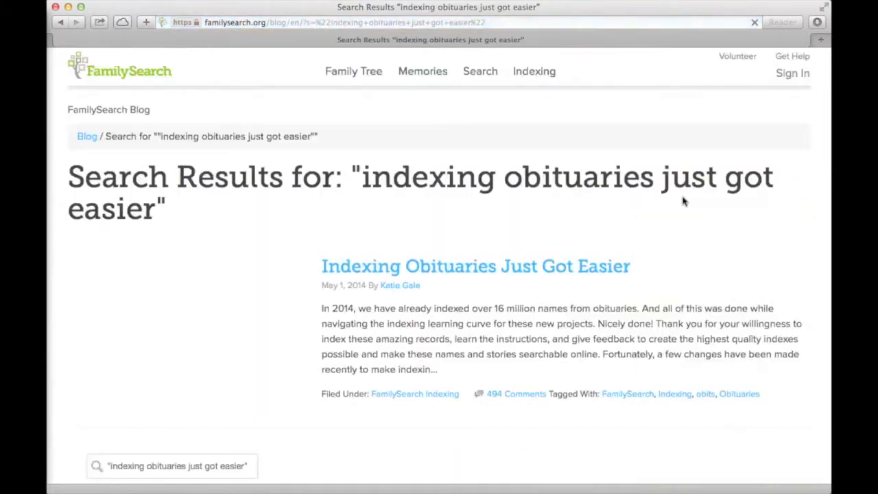
Open the 'Indexing Obituaries Just Got Easier' post and scroll down to its help links
{"action": "left_click", "coordinate": [530, 274]}
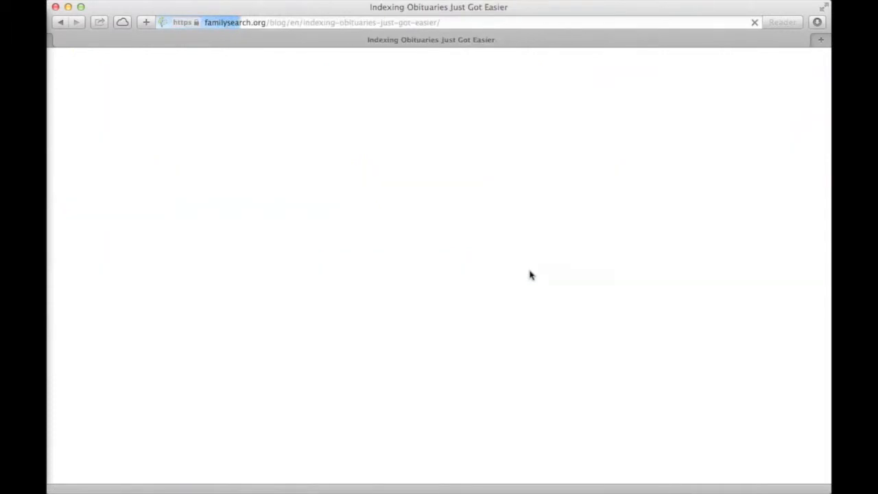
{"action": "scroll", "coordinate": [530, 275], "scroll_direction": "down", "scroll_amount": 5}
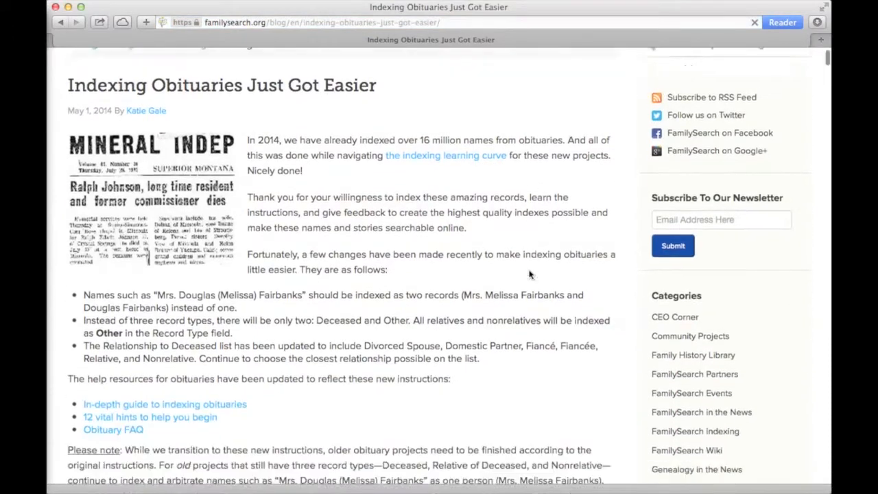
{"action": "scroll", "coordinate": [530, 275], "scroll_direction": "down", "scroll_amount": 1}
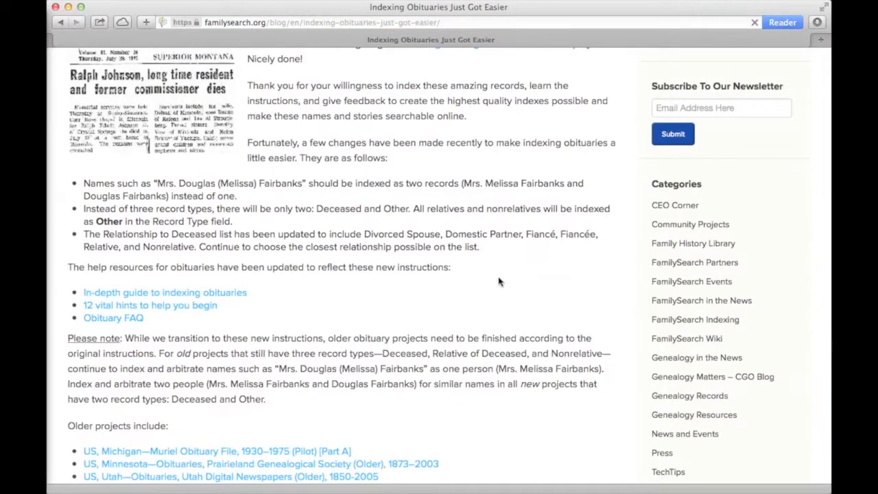
Open the Indexing_Obituaries_new.pdf guide, skim to its Five Things page, then return to the post
{"action": "left_click", "coordinate": [240, 298]}
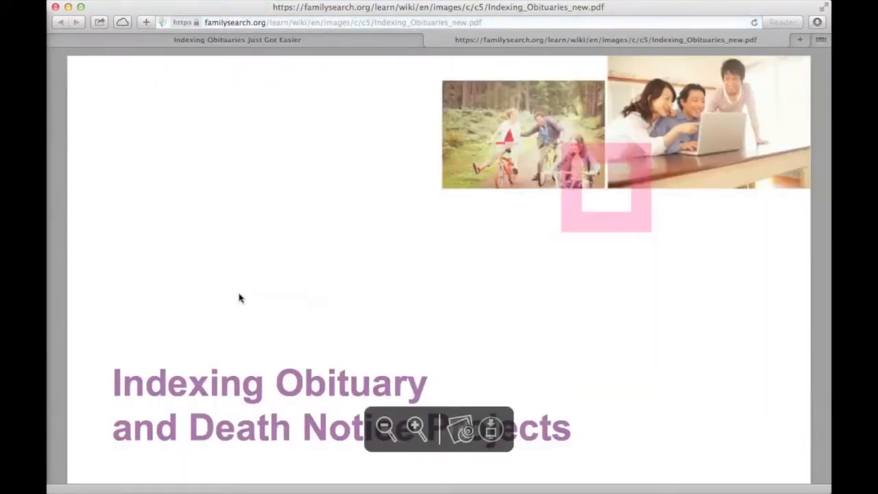
{"action": "scroll", "coordinate": [240, 298], "scroll_direction": "down", "scroll_amount": 10}
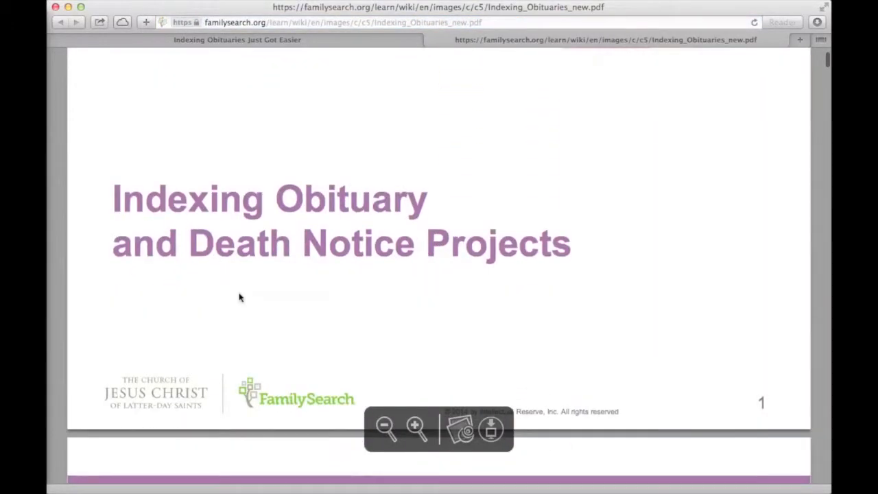
{"action": "scroll", "coordinate": [239, 293], "scroll_direction": "down", "scroll_amount": 10}
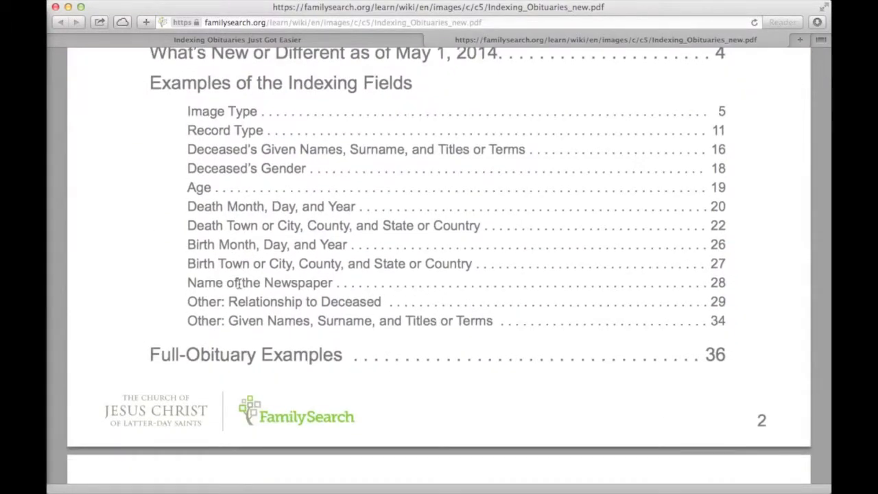
{"action": "scroll", "coordinate": [238, 283], "scroll_direction": "down", "scroll_amount": 10}
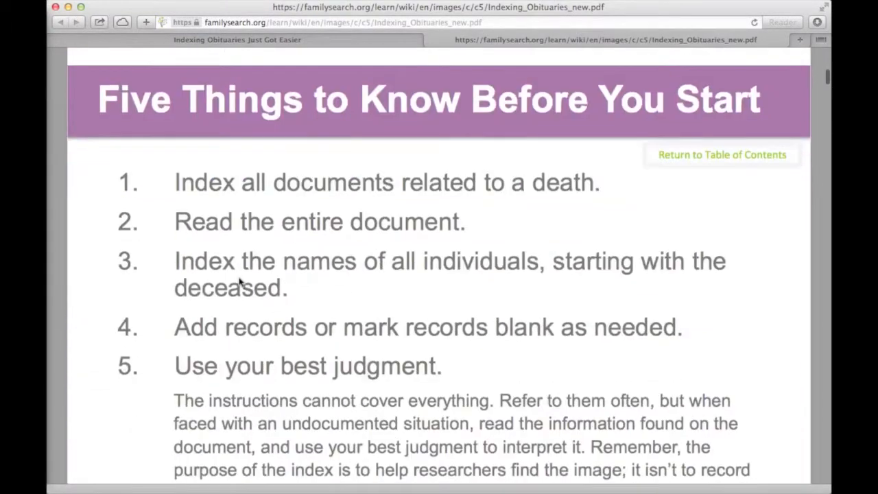
{"action": "scroll", "coordinate": [239, 281], "scroll_direction": "down", "scroll_amount": 5}
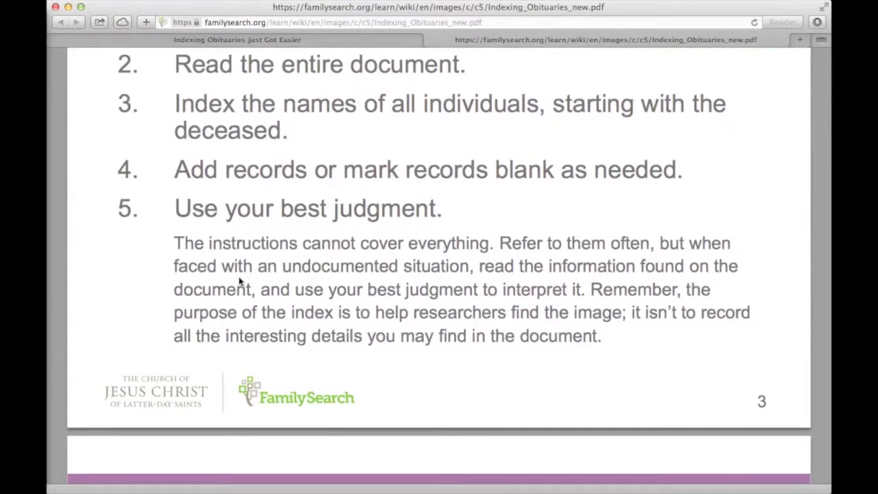
{"action": "left_click", "coordinate": [250, 43]}
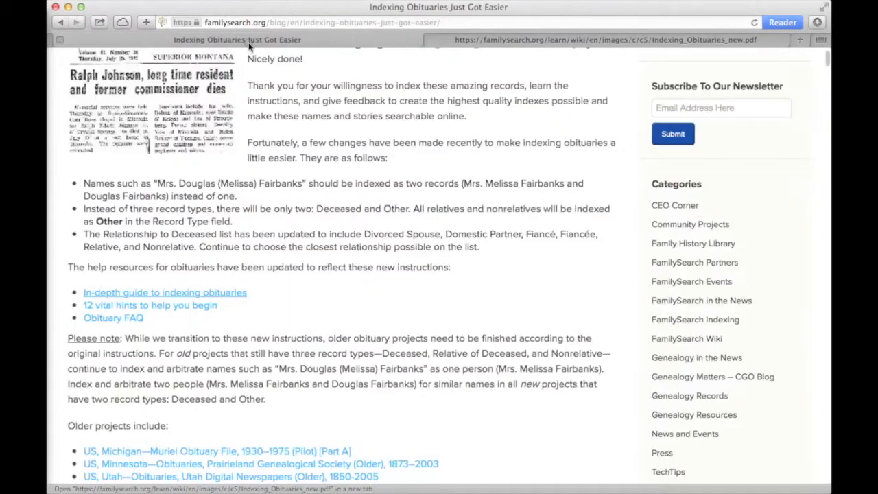
Read the '2014: The Year of the Obituaries' hints article, then return to the original post
{"action": "left_click", "coordinate": [165, 311], "text": "super"}
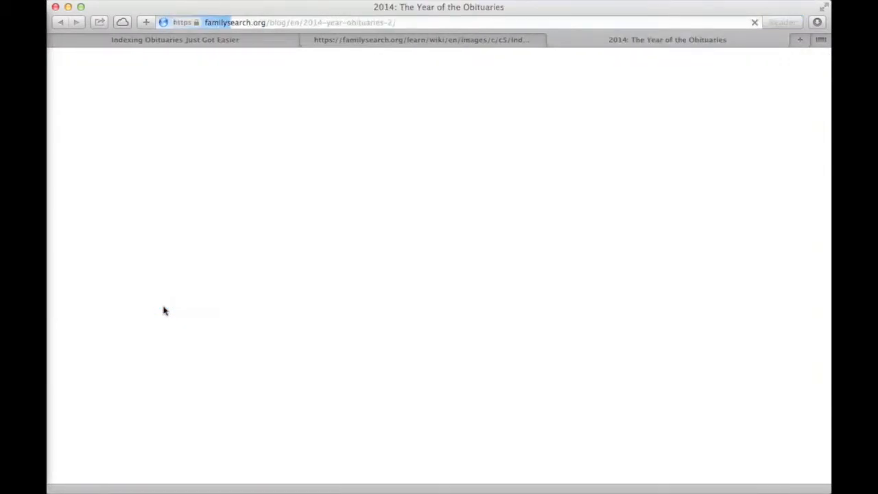
{"action": "scroll", "coordinate": [165, 310], "scroll_direction": "down", "scroll_amount": 10}
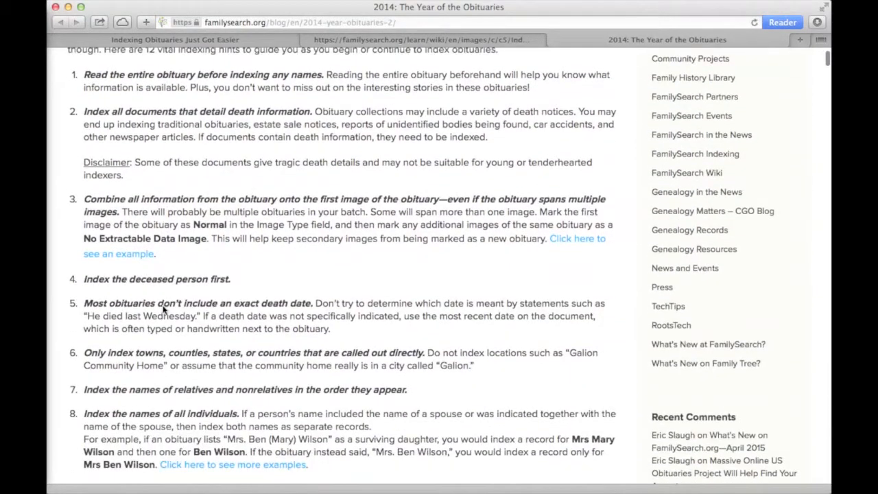
{"action": "scroll", "coordinate": [165, 311], "scroll_direction": "down", "scroll_amount": 6}
{"action": "scroll", "coordinate": [165, 311], "scroll_direction": "down", "scroll_amount": 1}
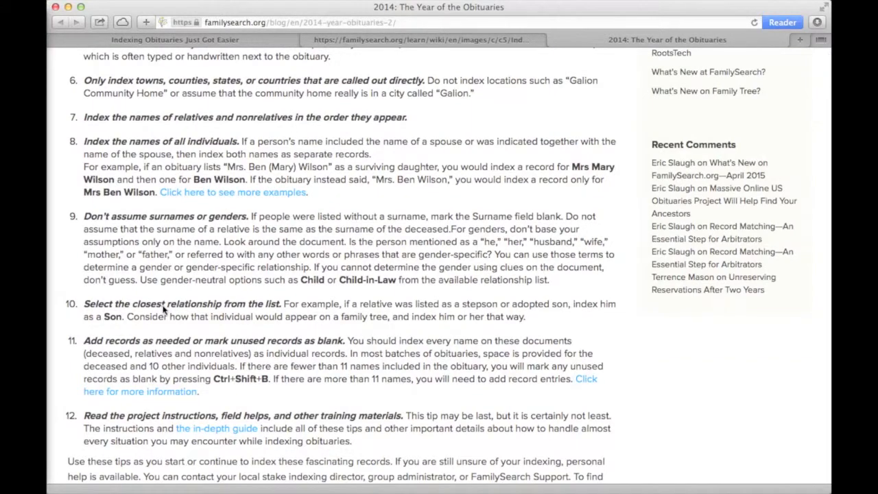
{"action": "scroll", "coordinate": [165, 310], "scroll_direction": "up", "scroll_amount": 6}
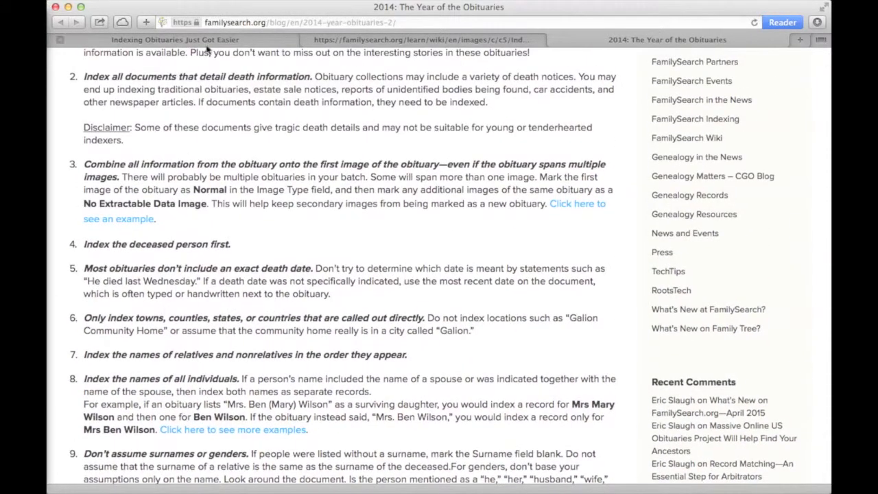
{"action": "left_click", "coordinate": [207, 41]}
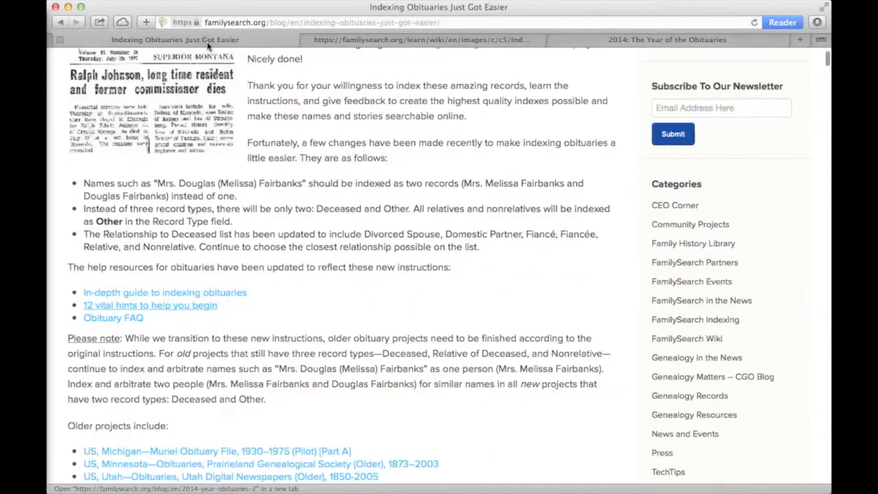
Read the Indexing Obituaries FAQ down to its maiden-name question, then return to the post
{"action": "left_click", "coordinate": [115, 319], "text": "super"}
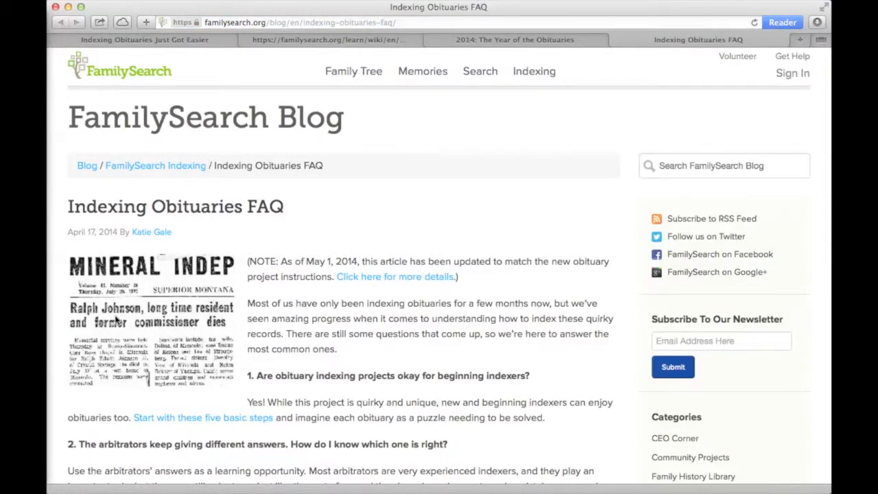
{"action": "scroll", "coordinate": [312, 343], "scroll_direction": "down", "scroll_amount": 5}
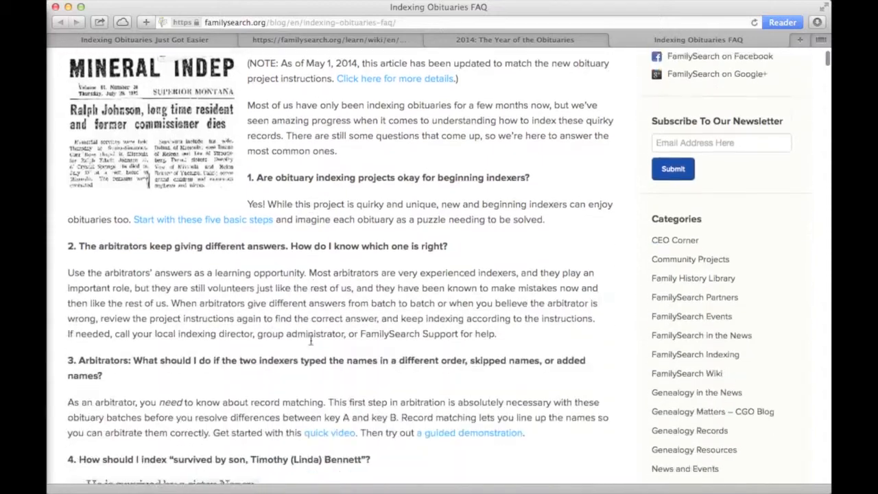
{"action": "scroll", "coordinate": [311, 344], "scroll_direction": "down", "scroll_amount": 10}
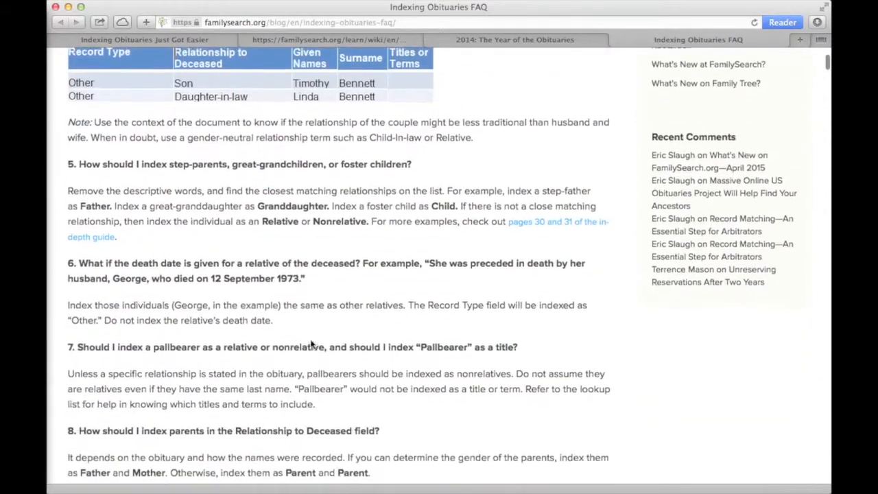
{"action": "scroll", "coordinate": [312, 342], "scroll_direction": "down", "scroll_amount": 8}
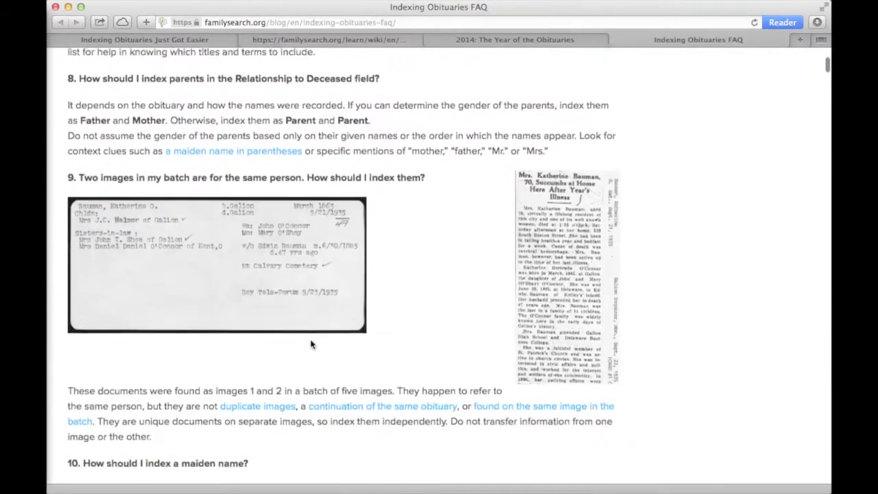
{"action": "scroll", "coordinate": [310, 344], "scroll_direction": "down", "scroll_amount": 5}
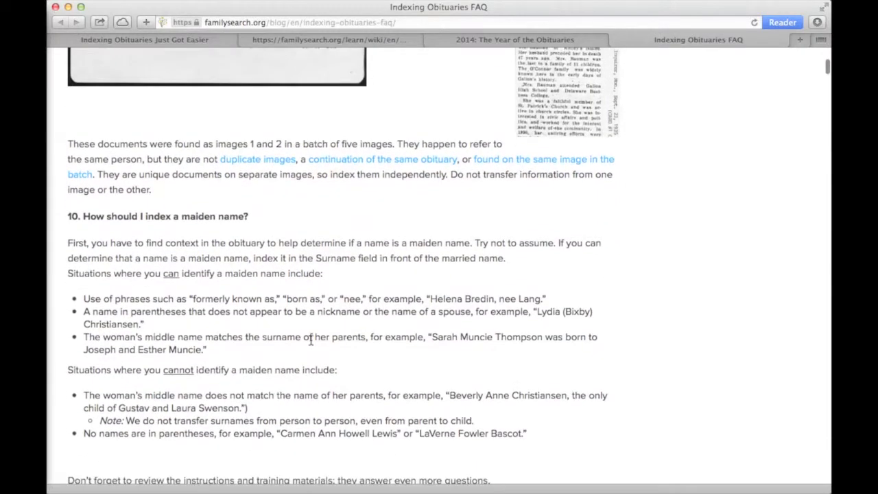
{"action": "scroll", "coordinate": [311, 344], "scroll_direction": "down", "scroll_amount": 2}
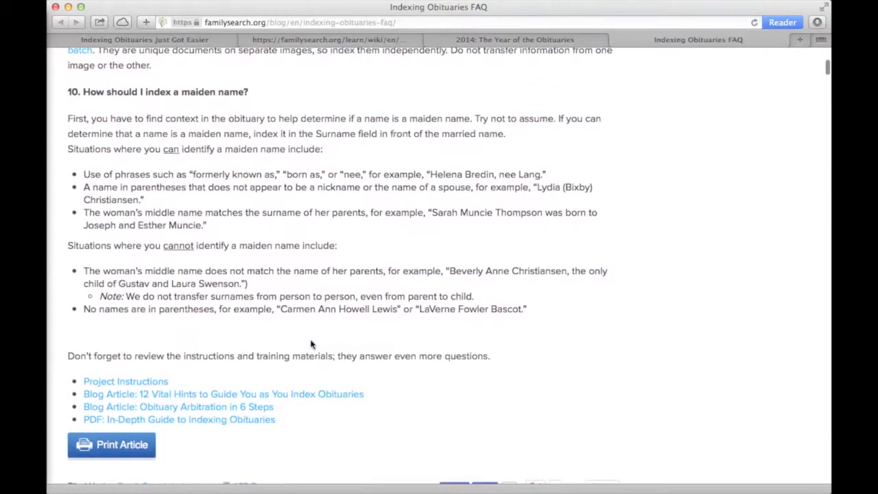
{"action": "left_click", "coordinate": [183, 39]}
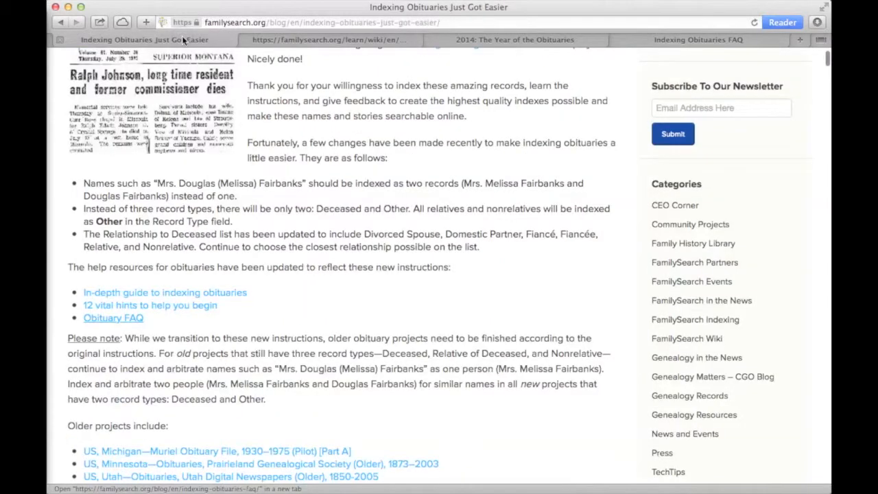
{"action": "scroll", "coordinate": [214, 160], "scroll_direction": "up", "scroll_amount": 5}
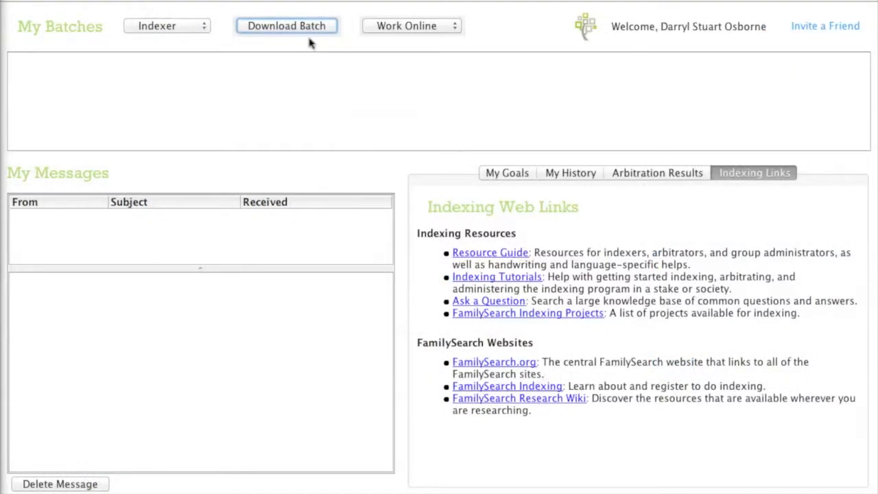
Download a batch from the preferred project US, Ohio—Obituaries, 1980-2014
{"action": "left_click", "coordinate": [304, 30]}
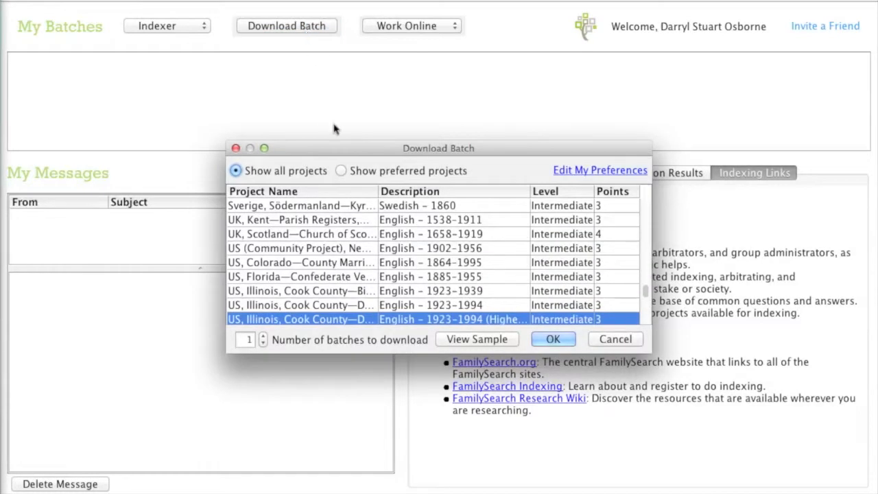
{"action": "left_click", "coordinate": [341, 171]}
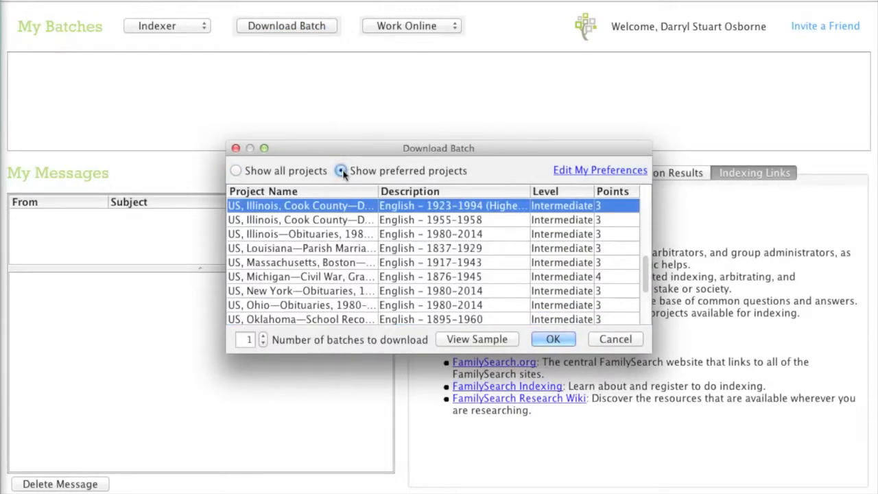
{"action": "left_click", "coordinate": [305, 306]}
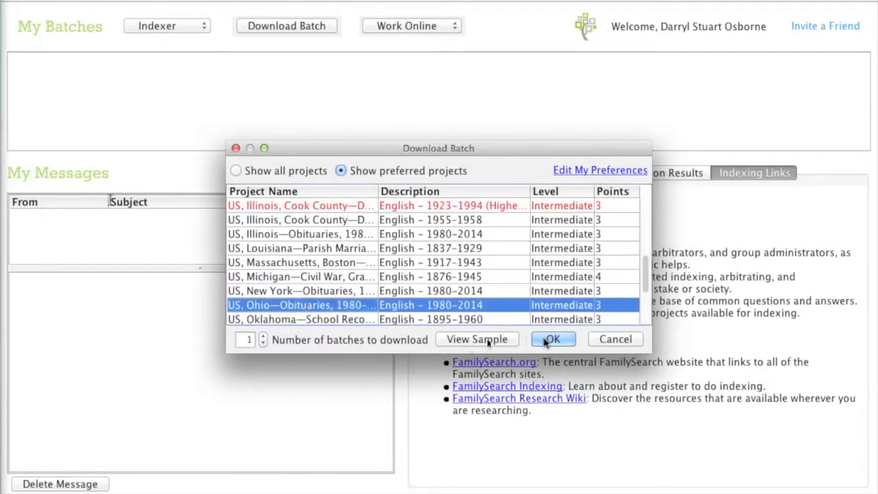
{"action": "left_click", "coordinate": [552, 339]}
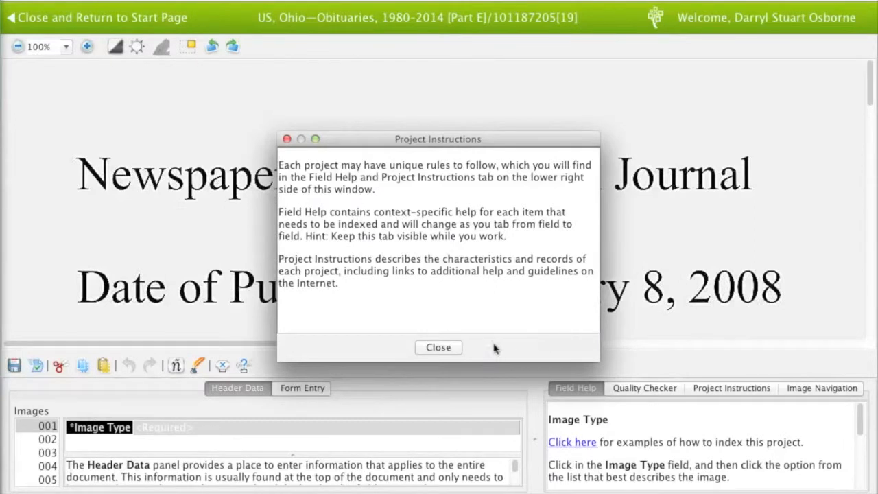
Close the project instructions, zoom the image to 50%, and set image 001 to Normal
{"action": "left_click", "coordinate": [439, 347]}
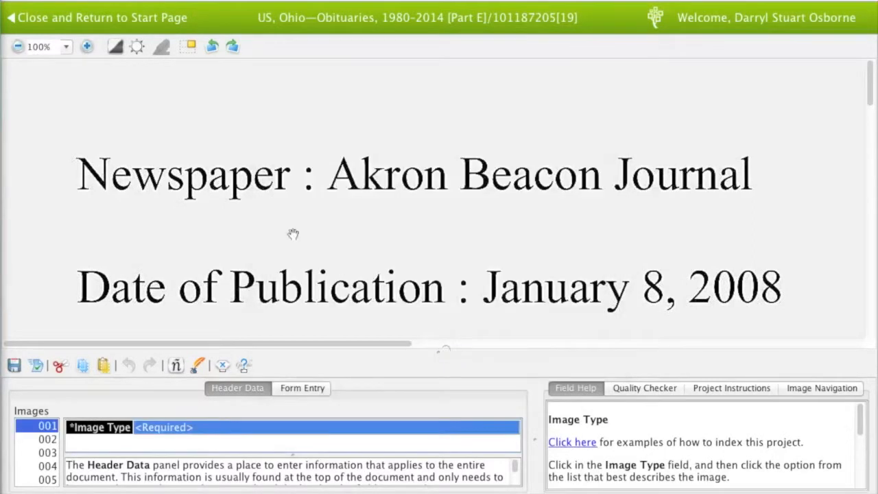
{"action": "left_click", "coordinate": [67, 47]}
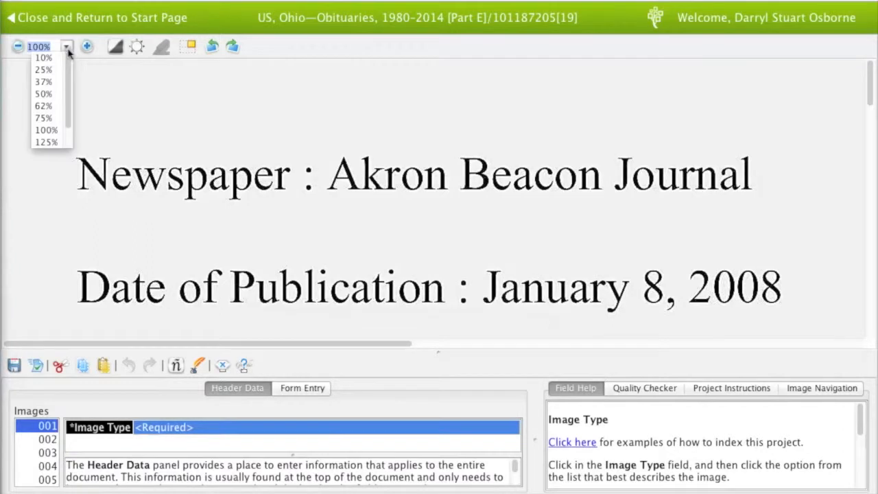
{"action": "left_click", "coordinate": [46, 94]}
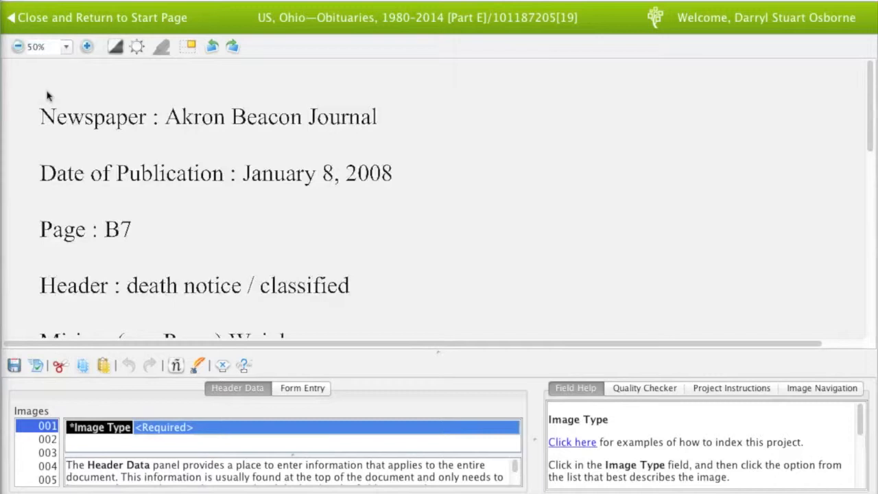
{"action": "left_click_drag", "start_coordinate": [114, 282], "coordinate": [115, 192]}
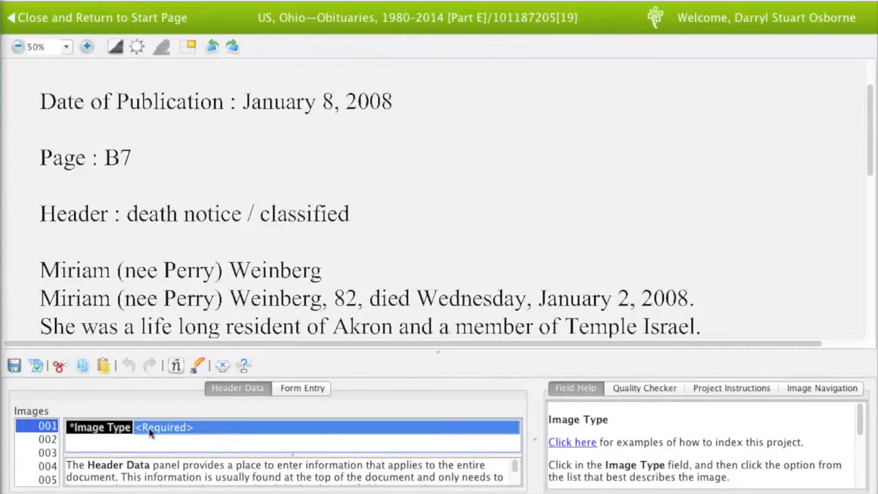
{"action": "left_click", "coordinate": [181, 427]}
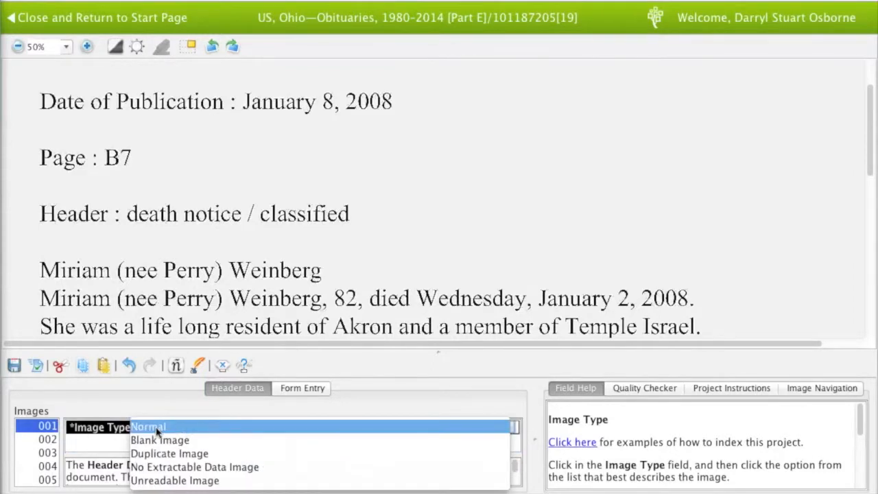
{"action": "left_click", "coordinate": [158, 428]}
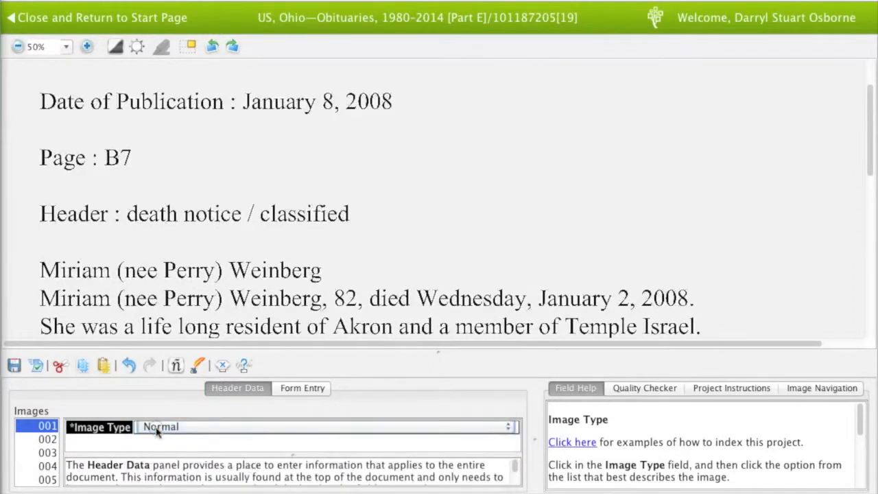
Set images 002 through 005 to Normal image type and move into form entry
{"action": "left_click", "coordinate": [44, 439]}
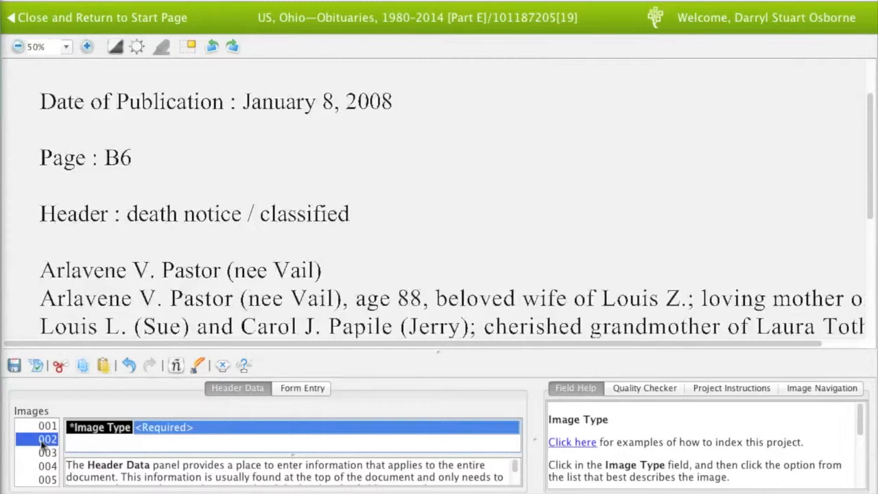
{"action": "key", "text": "n"}
{"action": "key", "text": "Tab"}
{"action": "key", "text": "n"}
{"action": "key", "text": "Tab"}
{"action": "key", "text": "n"}
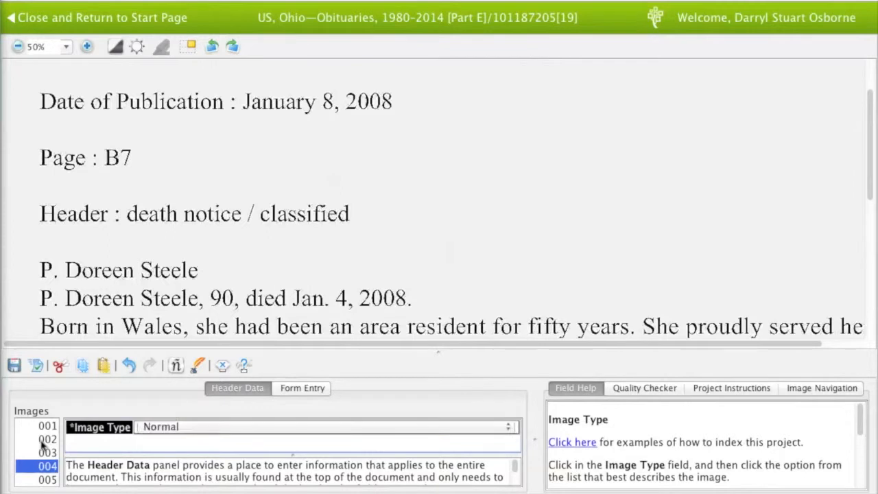
{"action": "key", "text": "Tab"}
{"action": "key", "text": "n"}
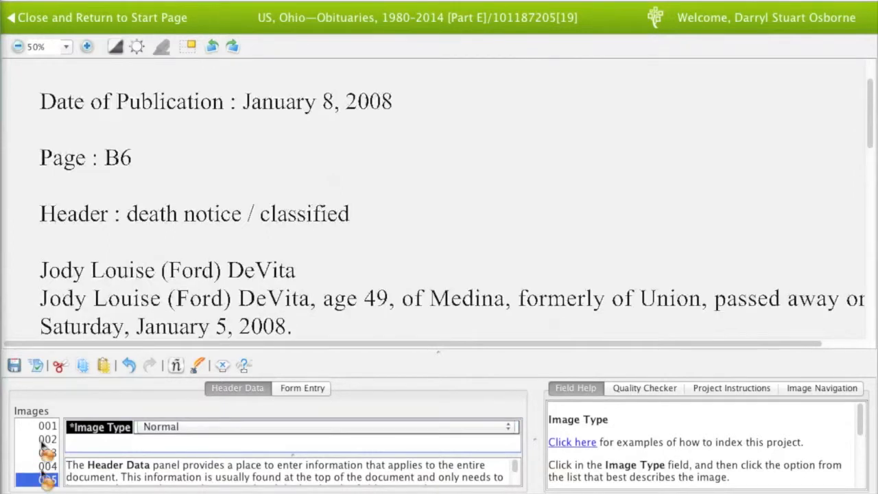
{"action": "key", "text": "Tab"}
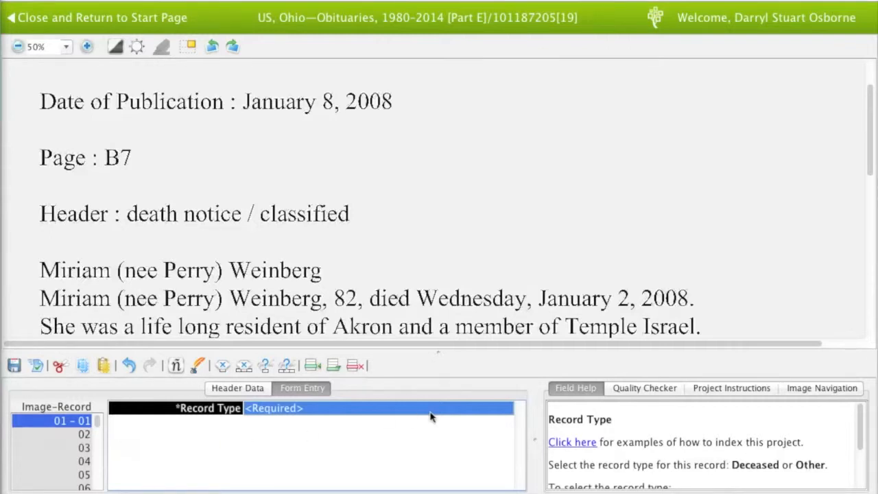
Make record 01 a Deceased record with the deceased's given names, surname, gender F and age 82
{"action": "left_click", "coordinate": [502, 410]}
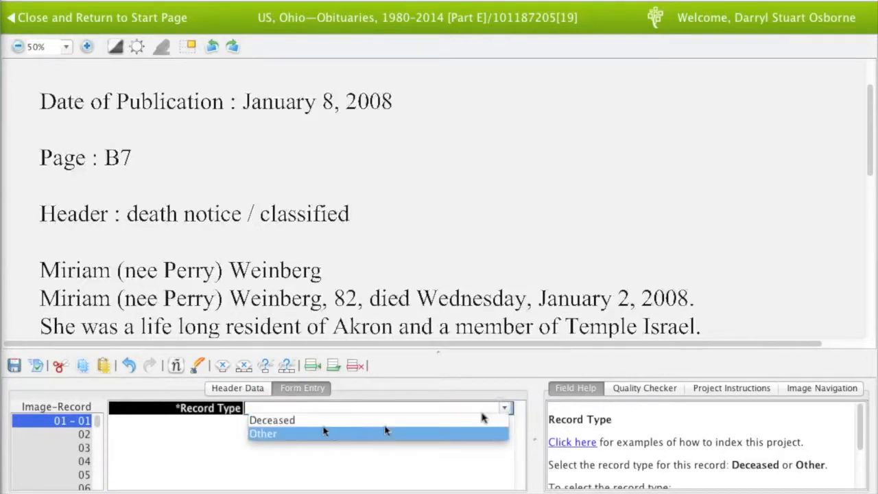
{"action": "left_click", "coordinate": [294, 423]}
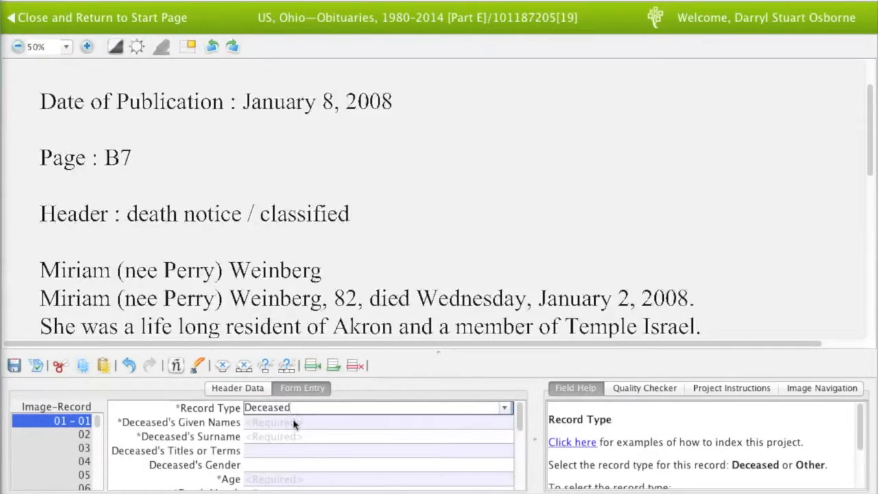
{"action": "left_click", "coordinate": [276, 424]}
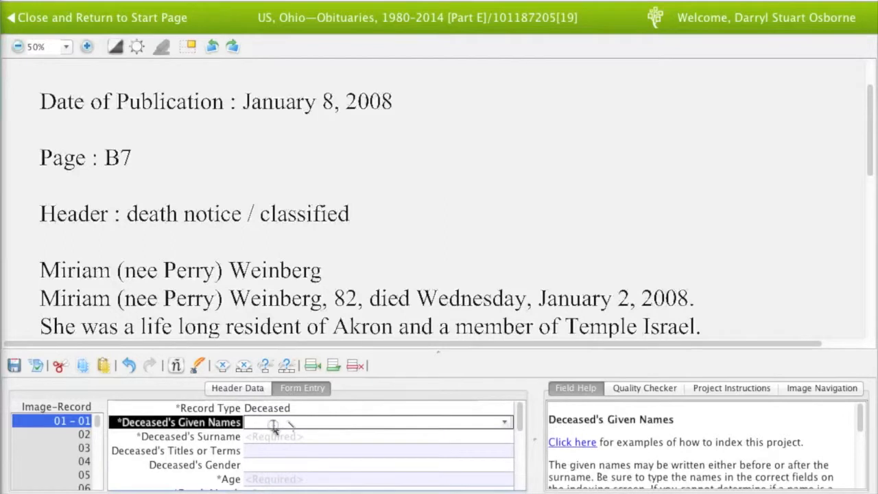
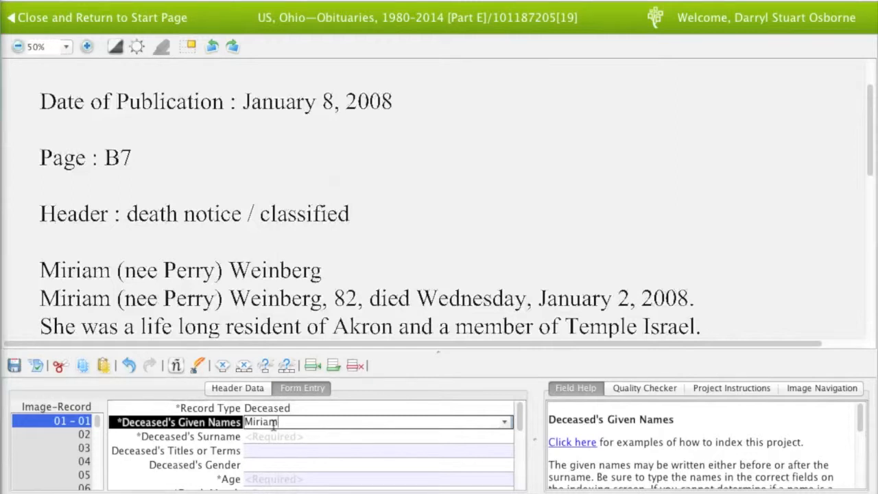
{"action": "key", "text": "Tab"}
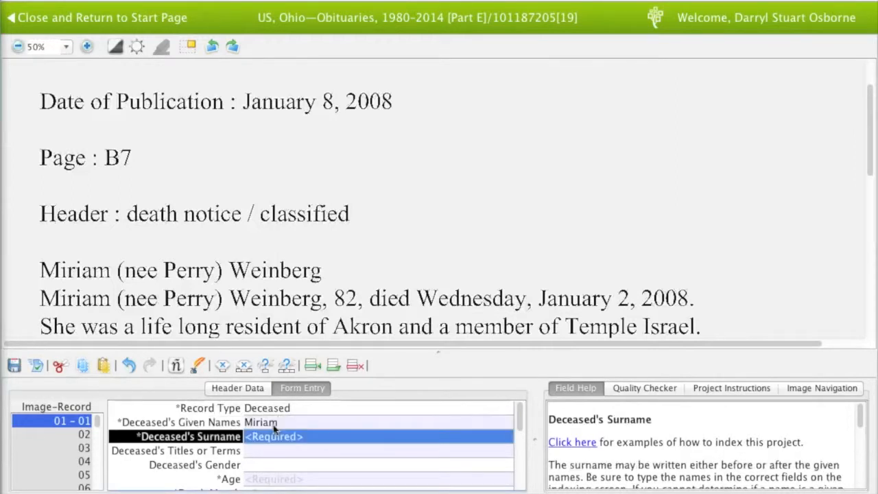
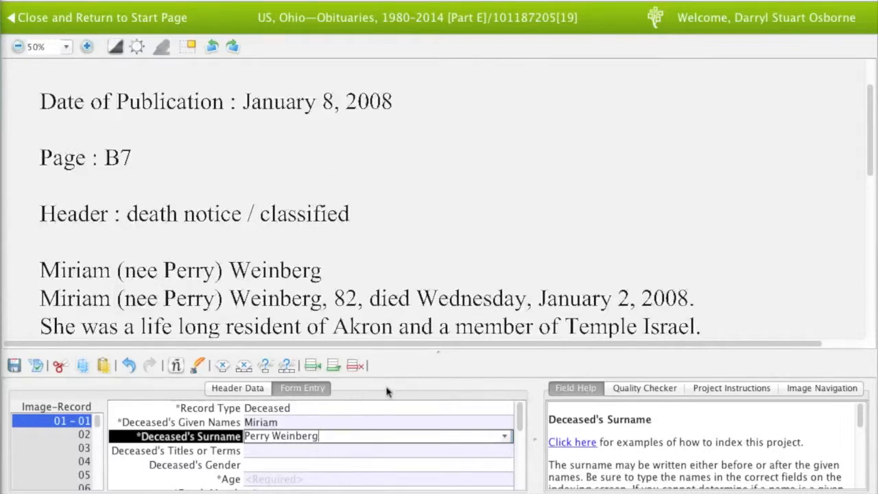
{"action": "key", "text": "Tab"}
{"action": "key", "text": "Tab"}
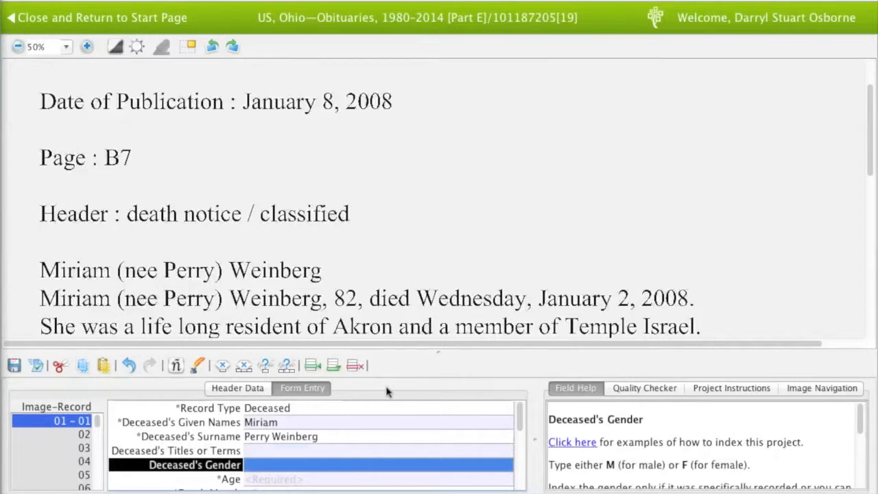
{"action": "type", "text": "F"}
{"action": "key", "text": "Tab"}
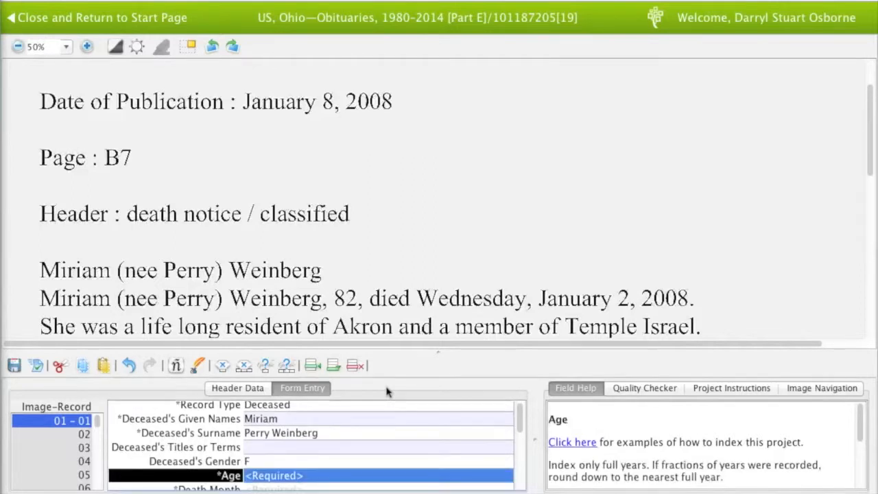
{"action": "type", "text": "82"}
{"action": "key", "text": "Tab"}
Enter death date Jan 2 2008 and birth town Akron
{"action": "type", "text": "Jan"}
{"action": "key", "text": "Tab"}
{"action": "type", "text": "2"}
{"action": "key", "text": "Tab"}
{"action": "type", "text": "20087"}
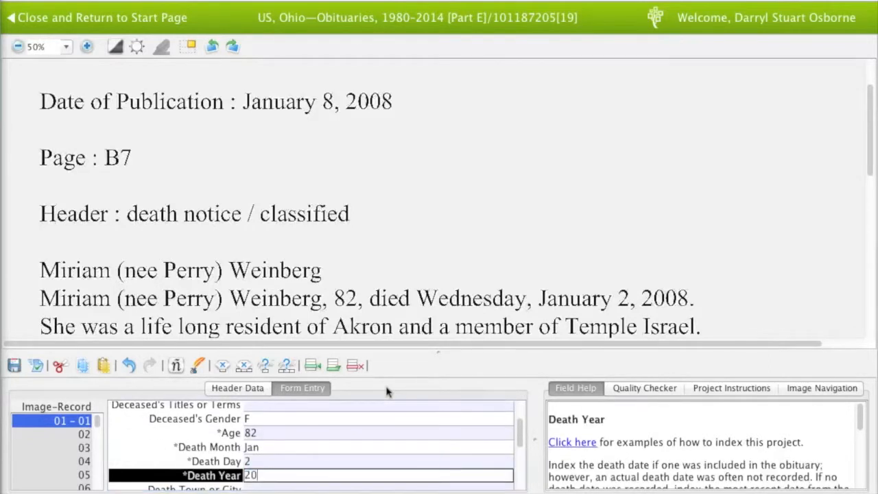
{"action": "key", "text": "BackSpace"}
{"action": "key", "text": "Tab"}
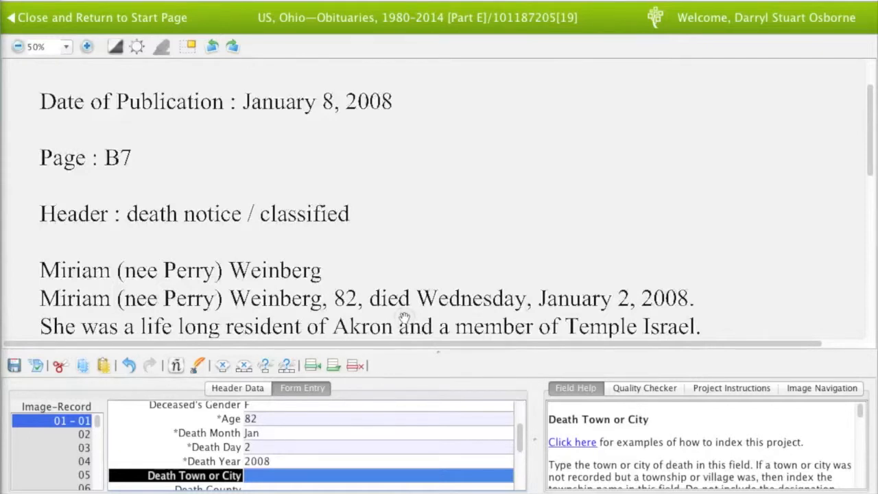
{"action": "left_click_drag", "start_coordinate": [404, 317], "coordinate": [404, 314]}
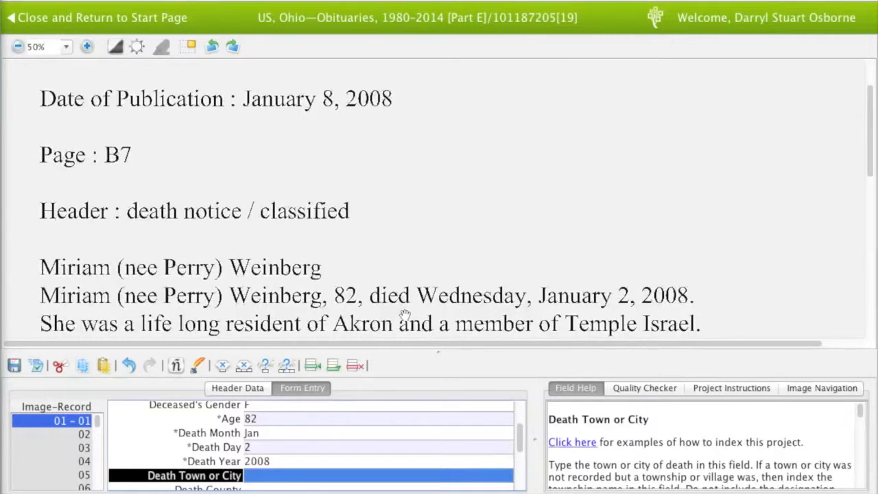
{"action": "key", "text": "Tab"}
{"action": "key", "text": "Tab"}
{"action": "key", "text": "Tab"}
{"action": "key", "text": "Tab"}
{"action": "key", "text": "Tab"}
{"action": "key", "text": "Tab"}
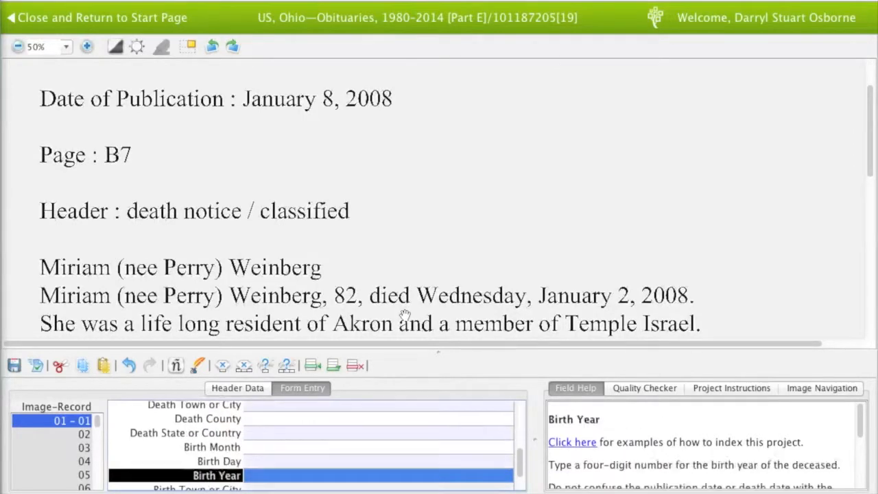
{"action": "type", "text": "Akron"}
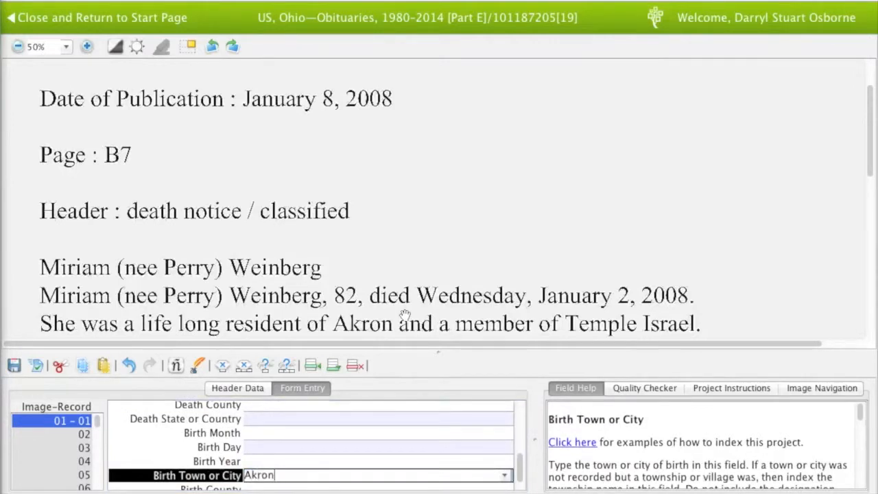
{"action": "key", "text": "Tab"}
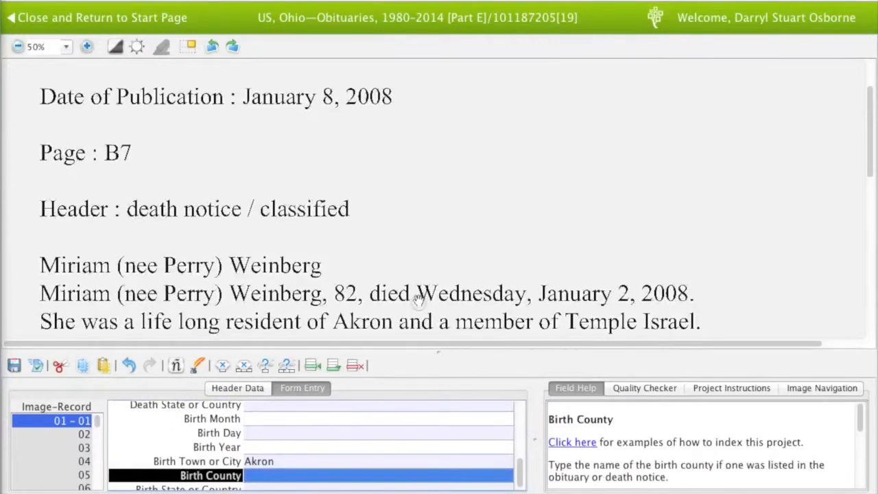
Add the title Mrs to the deceased's Titles or Terms field, then return to the birth fields
{"action": "scroll", "coordinate": [418, 291], "scroll_direction": "down", "scroll_amount": 2}
{"action": "scroll", "coordinate": [421, 275], "scroll_direction": "down", "scroll_amount": 1}
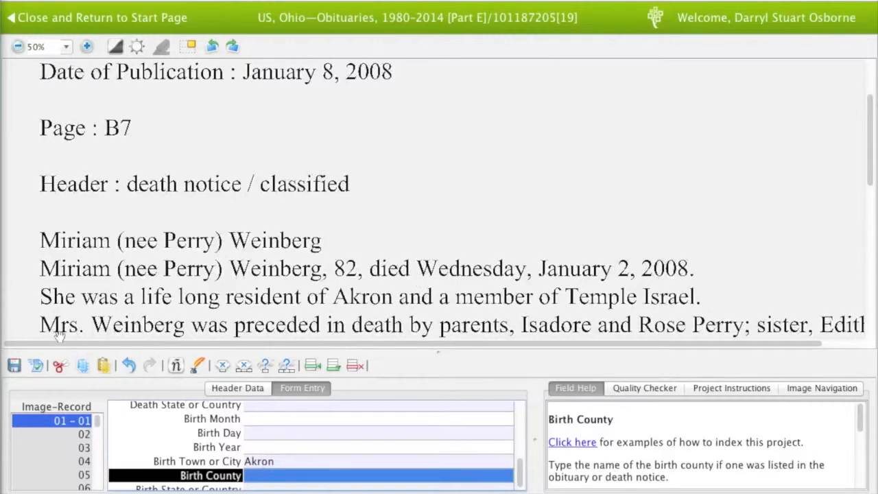
{"action": "scroll", "coordinate": [288, 430], "scroll_direction": "up", "scroll_amount": 3}
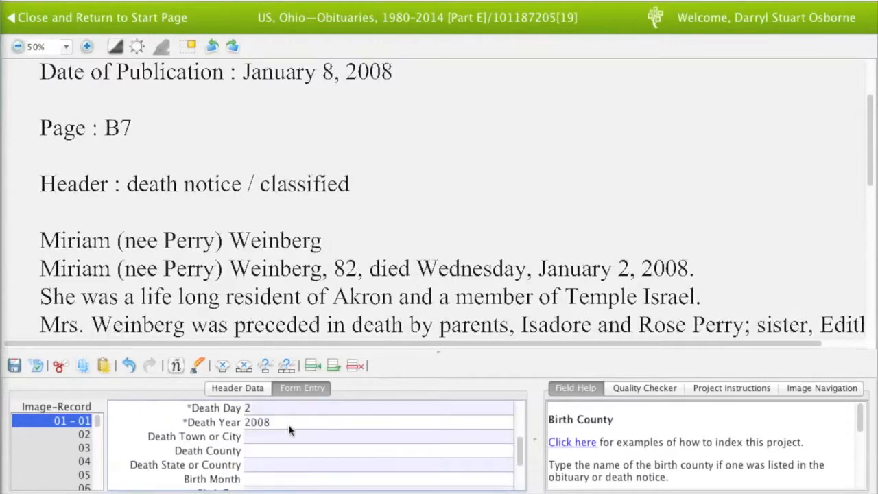
{"action": "scroll", "coordinate": [289, 430], "scroll_direction": "up", "scroll_amount": 2}
{"action": "left_click", "coordinate": [253, 409]}
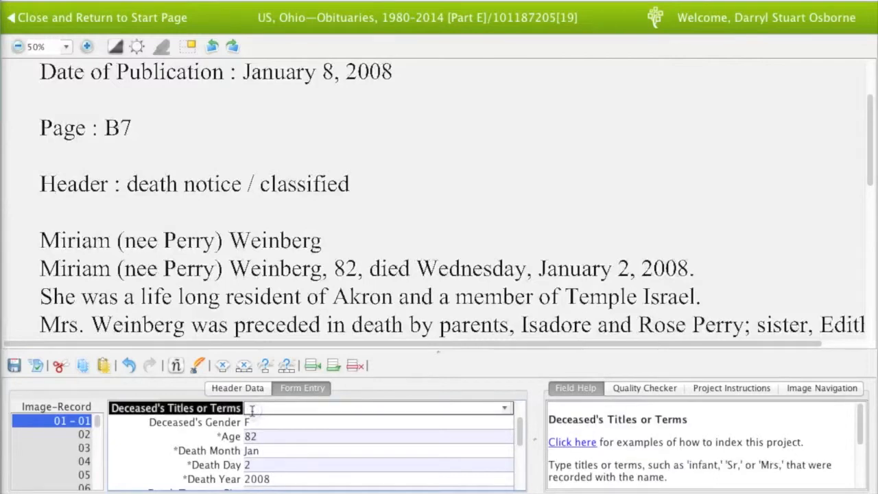
{"action": "type", "text": "Mrs"}
{"action": "key", "text": "Tab"}
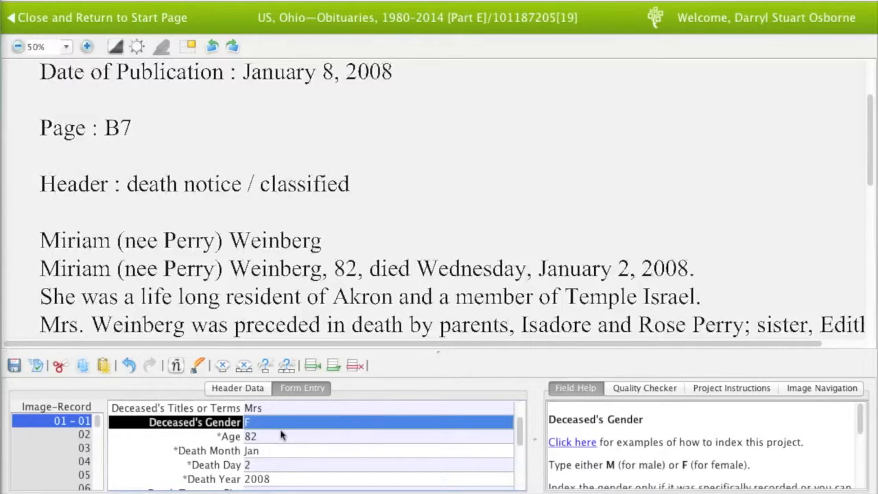
{"action": "scroll", "coordinate": [281, 435], "scroll_direction": "down", "scroll_amount": 5}
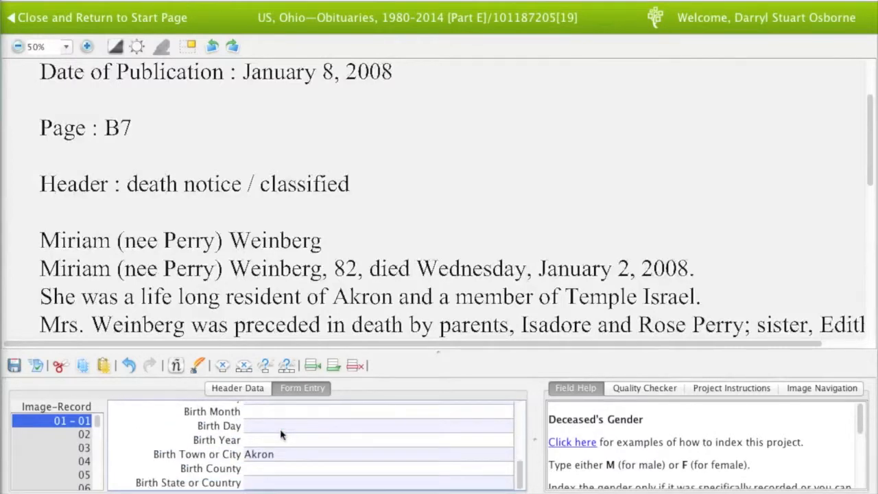
{"action": "left_click", "coordinate": [284, 454]}
Make record 02 an Other record with relationship Parent and the father's given name and surname
{"action": "key", "text": "Tab"}
{"action": "key", "text": "Tab"}
{"action": "key", "text": "Tab"}
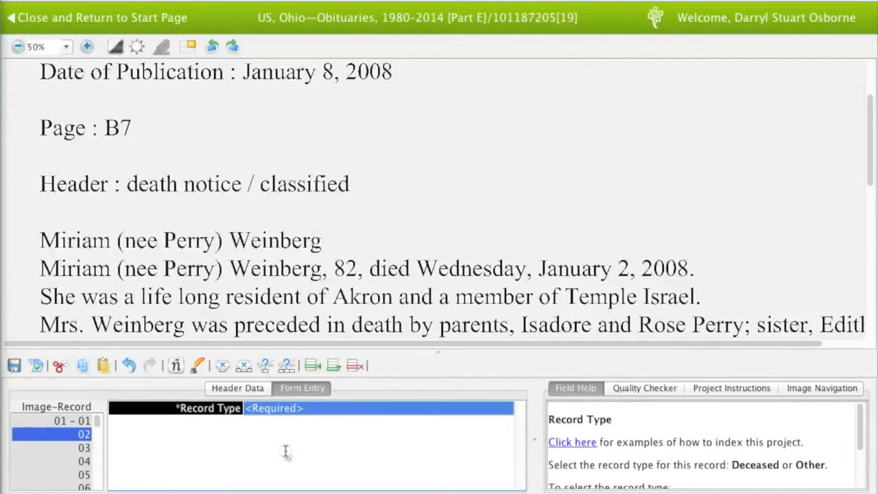
{"action": "left_click", "coordinate": [344, 410]}
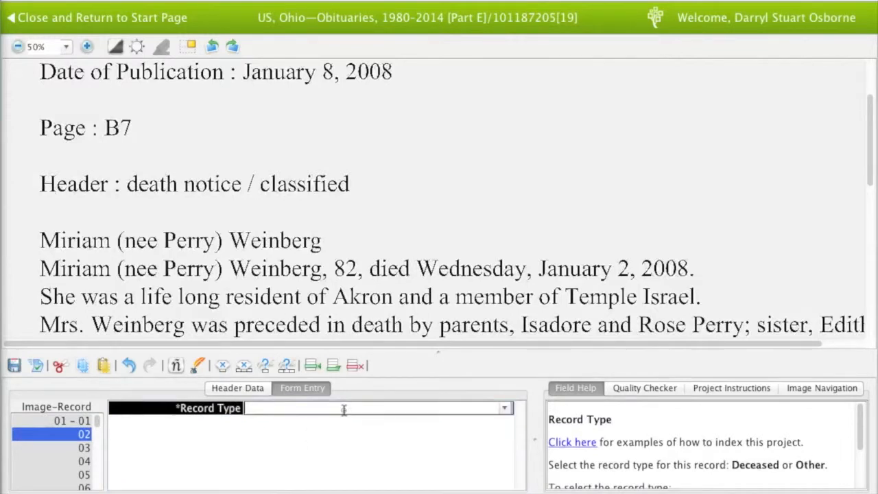
{"action": "left_click", "coordinate": [504, 409]}
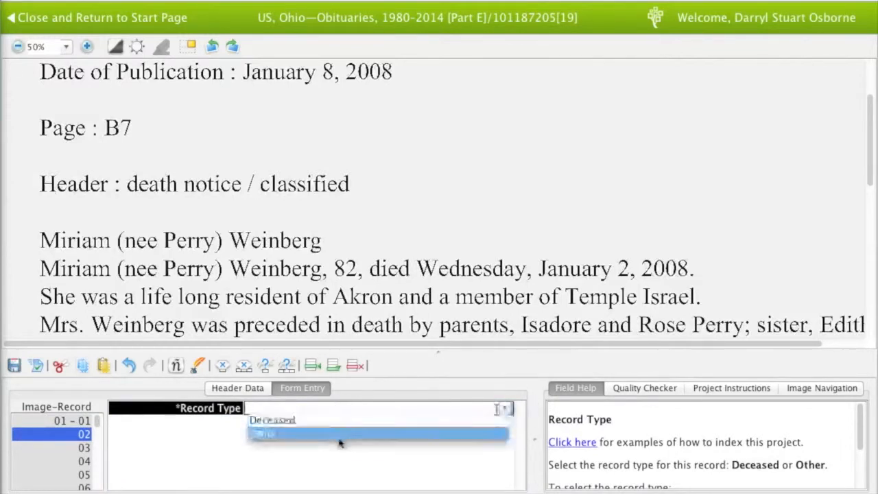
{"action": "left_click", "coordinate": [302, 439]}
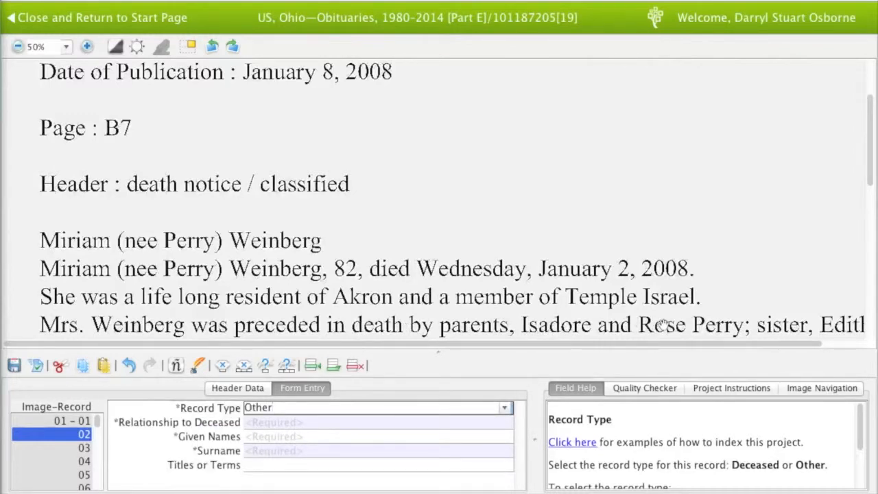
{"action": "left_click", "coordinate": [266, 422]}
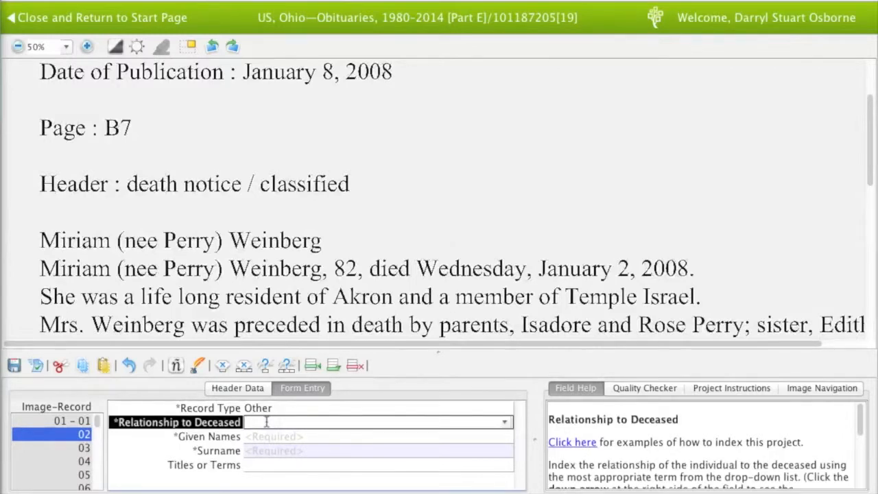
{"action": "type", "text": "Parent"}
{"action": "key", "text": "Tab"}
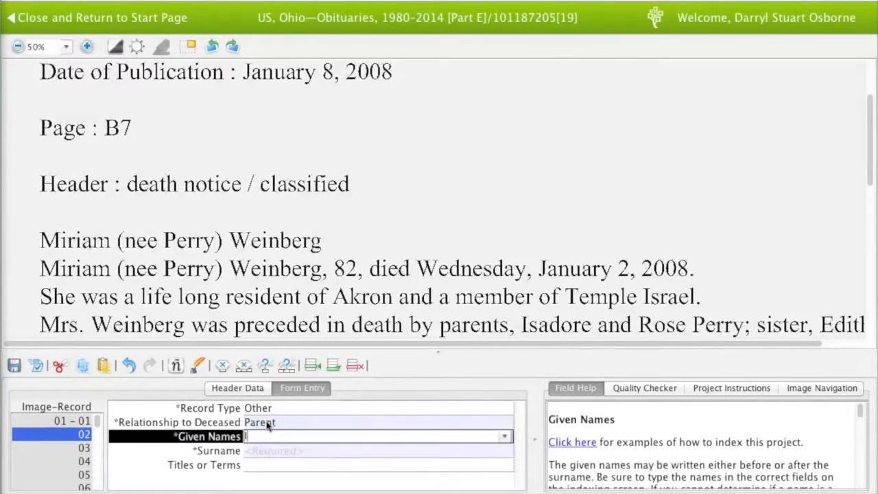
{"action": "key", "text": "Tab"}
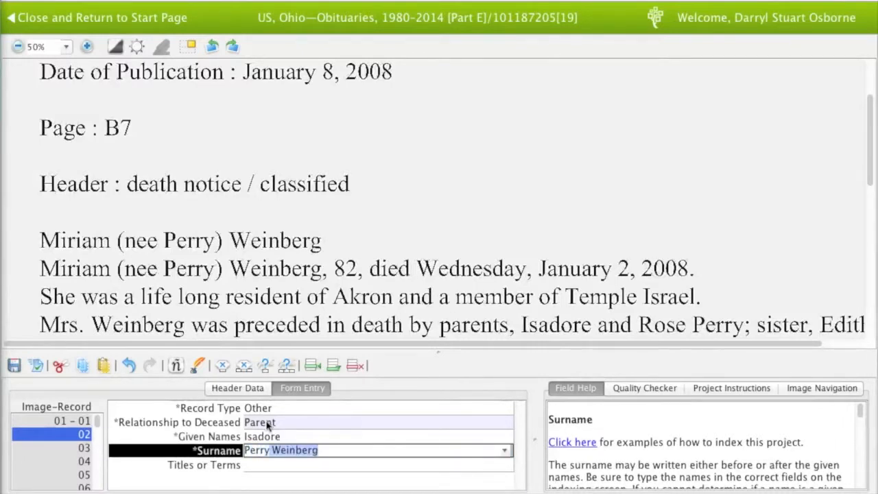
{"action": "key", "text": "Delete"}
{"action": "key", "text": "Tab"}
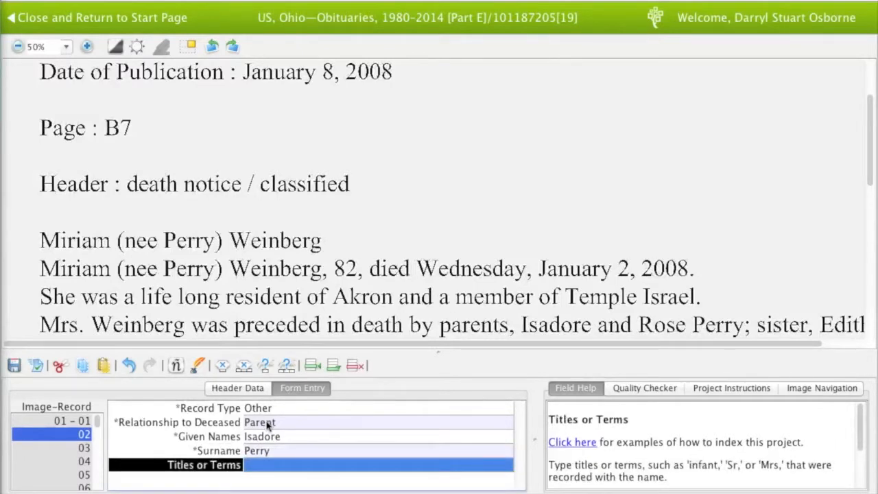
Index the mother as record 03, an Other record with relationship Parent and her given name
{"action": "key", "text": "Tab"}
{"action": "type", "text": "Other"}
{"action": "key", "text": "Tab"}
{"action": "type", "text": "Parent"}
{"action": "key", "text": "Tab"}
{"action": "key", "text": "Tab"}
{"action": "key", "text": "Delete"}
{"action": "key", "text": "Tab"}
{"action": "key", "text": "Tab"}
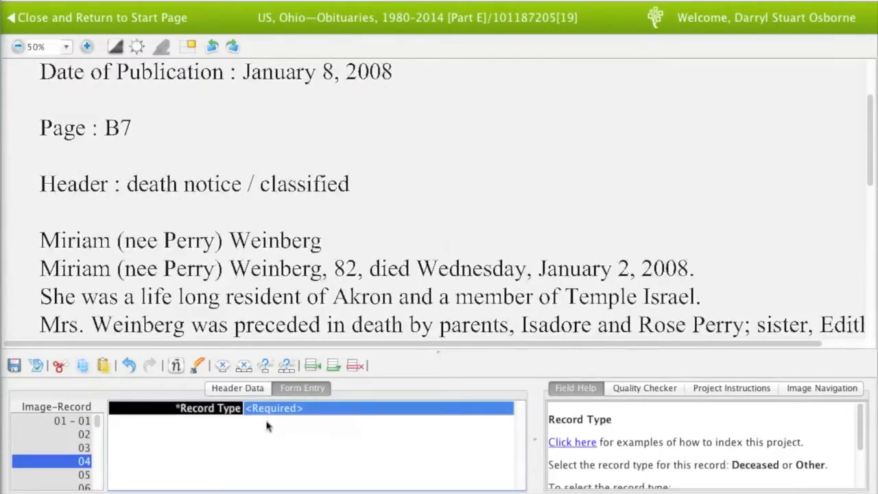
Index the sister as record 04: Other, Sister, with her given name and surname
{"action": "type", "text": "Other"}
{"action": "key", "text": "Tab"}
{"action": "type", "text": "Sister"}
{"action": "key", "text": "Tab"}
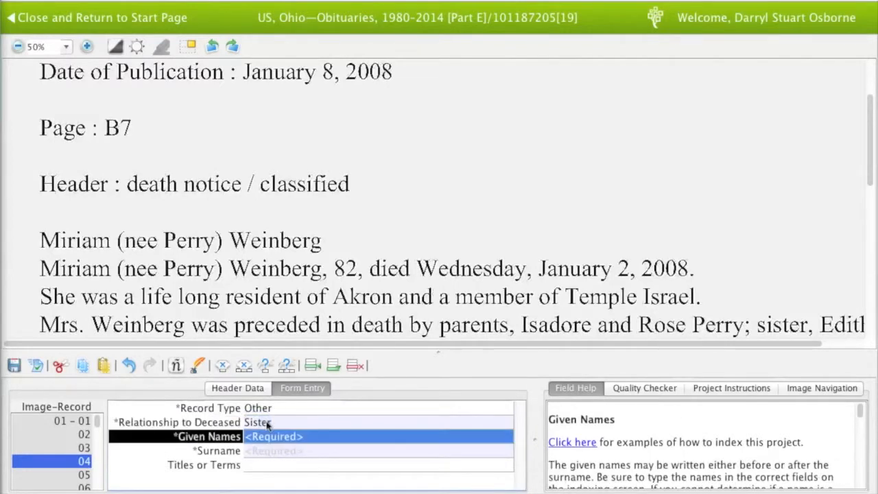
{"action": "left_click_drag", "start_coordinate": [235, 315], "coordinate": [214, 302]}
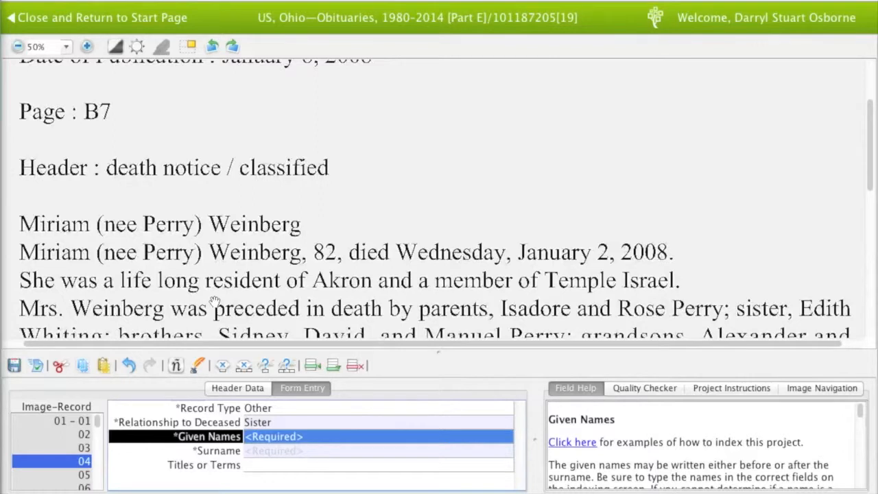
{"action": "scroll", "coordinate": [271, 227], "scroll_direction": "down", "scroll_amount": 2}
{"action": "key", "text": "Tab"}
{"action": "key", "text": "Tab"}
Index the first brother as record 05: Other, Brother, with his given name and surname
{"action": "key", "text": "Tab"}
{"action": "type", "text": "Other"}
{"action": "key", "text": "Tab"}
{"action": "type", "text": "Brother"}
{"action": "key", "text": "Tab"}
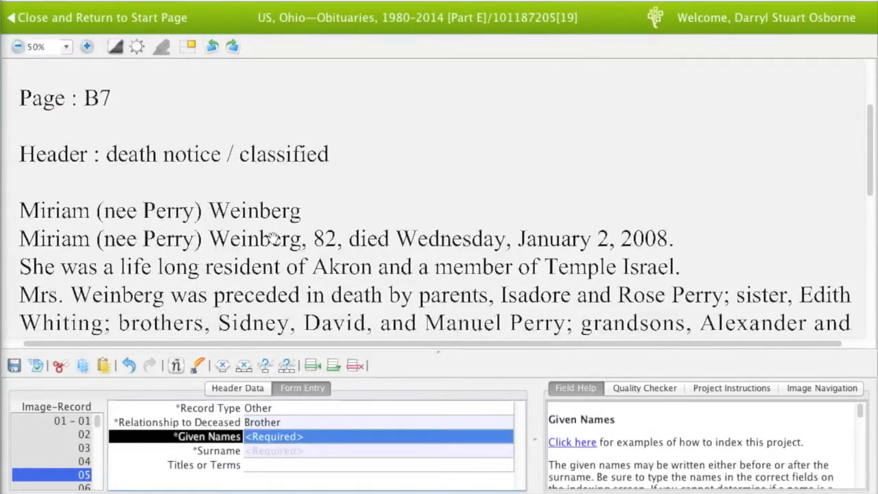
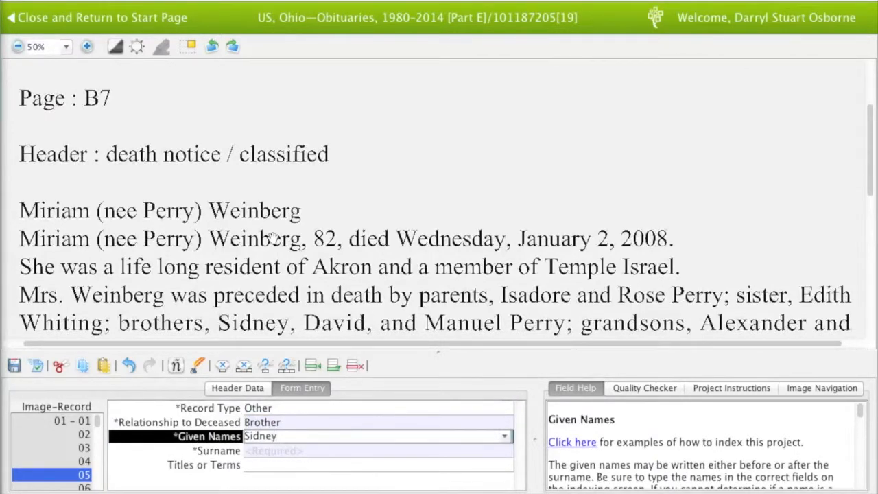
{"action": "key", "text": "Tab"}
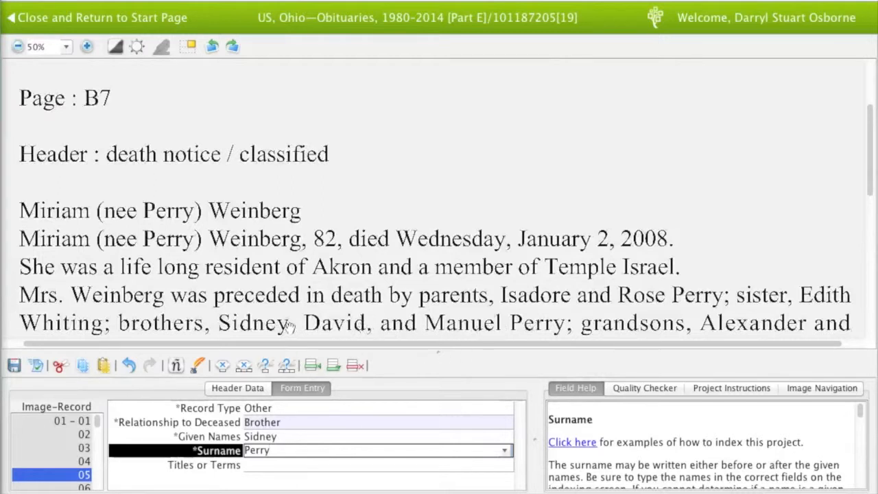
{"action": "key", "text": "Tab"}
Index the second brother as record 06, then enter 8 in the Add Record(s) dialog
{"action": "key", "text": "Tab"}
{"action": "type", "text": "Other"}
{"action": "key", "text": "Tab"}
{"action": "type", "text": "Brother"}
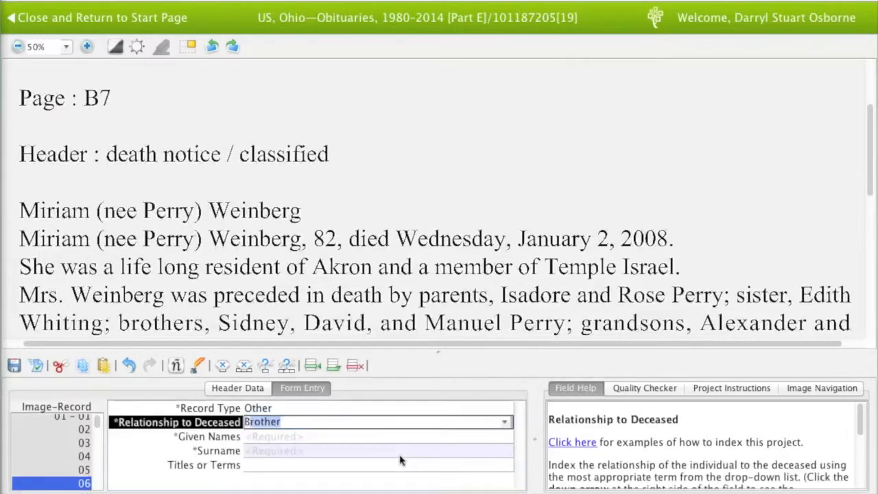
{"action": "key", "text": "Tab"}
{"action": "key", "text": "Tab"}
{"action": "key", "text": "Tab"}
{"action": "key", "text": "Tab"}
{"action": "type", "text": "8"}
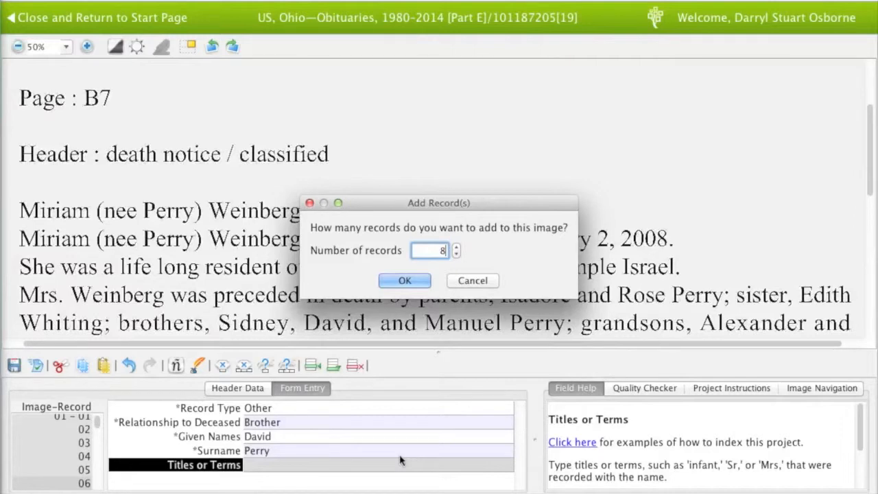
Confirm adding 8 records and step back to the previous surname field
{"action": "key", "text": "Return"}
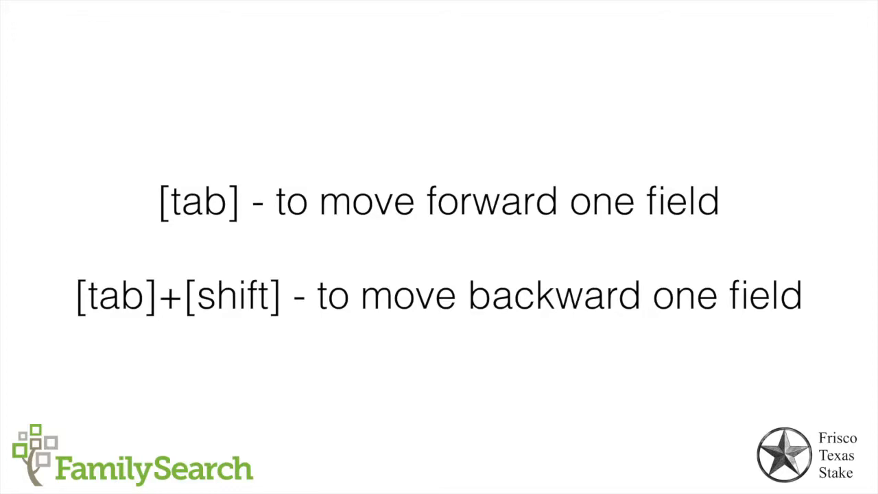
{"action": "key", "text": "shift+Tab"}
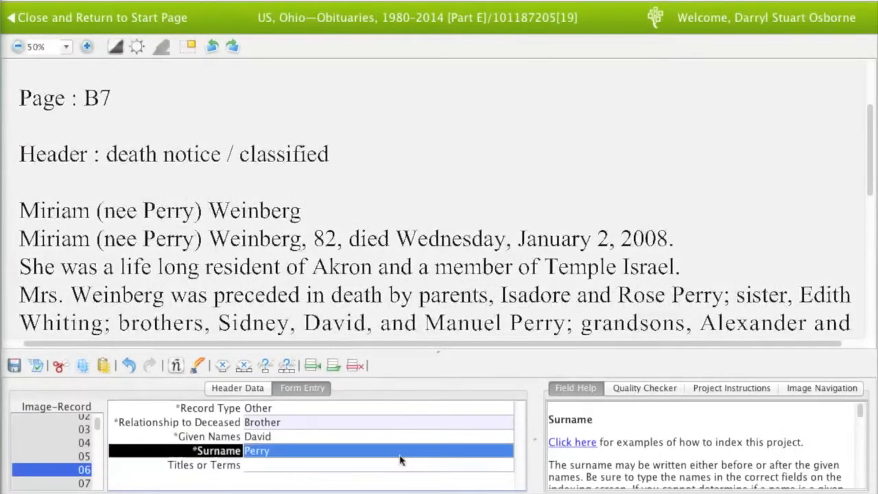
Fill record 07 as the third brother (Other, Brother) with his given name and surname
{"action": "key", "text": "Tab"}
{"action": "key", "text": "Tab"}
{"action": "key", "text": "Tab"}
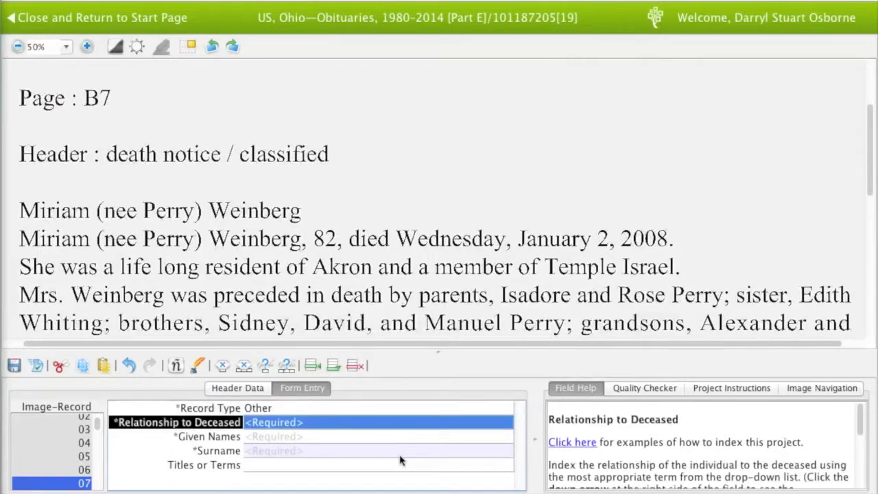
{"action": "type", "text": "Brother"}
{"action": "key", "text": "Tab"}
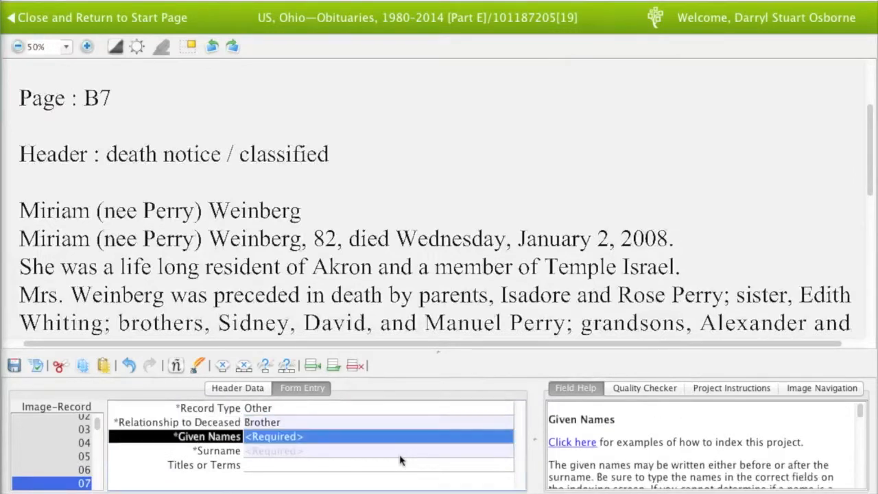
{"action": "key", "text": "Tab"}
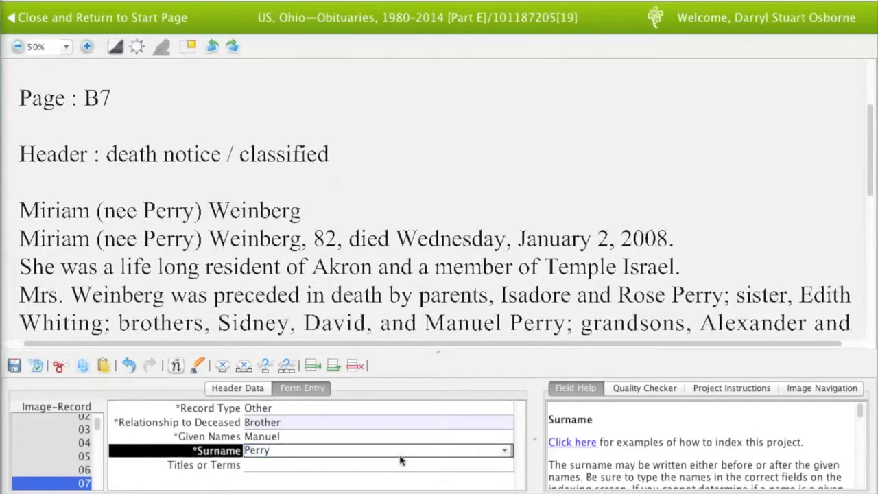
{"action": "key", "text": "Tab"}
{"action": "key", "text": "shift+Tab"}
{"action": "key", "text": "shift+Tab"}
{"action": "key", "text": "shift+Tab"}
{"action": "key", "text": "shift+Tab"}
{"action": "key", "text": "shift+Tab"}
{"action": "key", "text": "shift+Tab"}
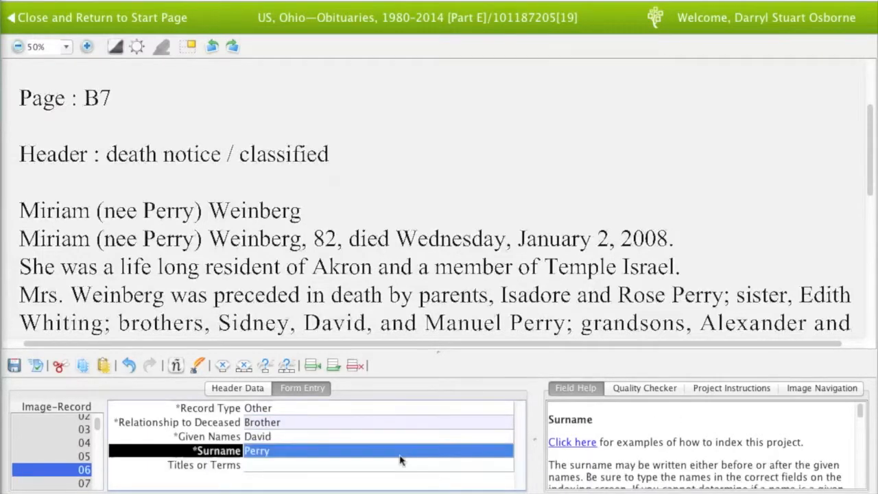
{"action": "key", "text": "Tab"}
{"action": "key", "text": "Tab"}
{"action": "key", "text": "Tab"}
{"action": "key", "text": "Tab"}
{"action": "key", "text": "Tab"}
{"action": "key", "text": "Tab"}
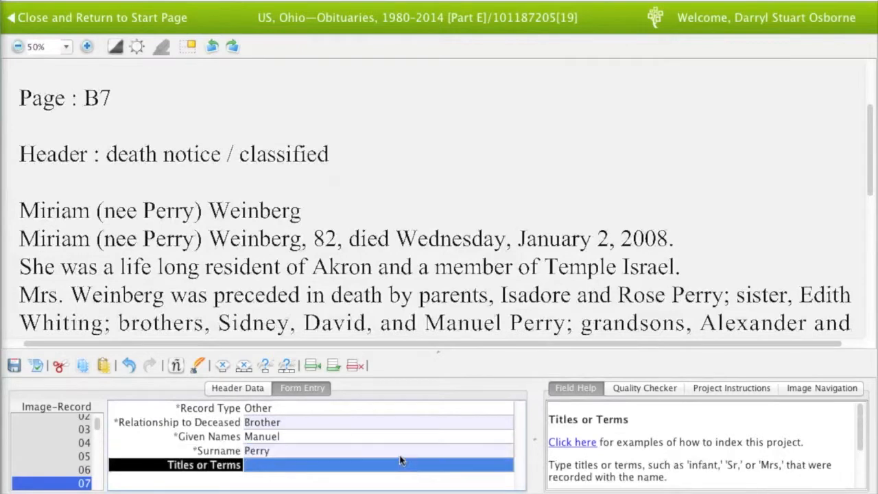
Add the first grandson's record (Other, Grandson) with his given name and surname
{"action": "key", "text": "Tab"}
{"action": "type", "text": "Other"}
{"action": "key", "text": "Tab"}
{"action": "type", "text": "Gr"}
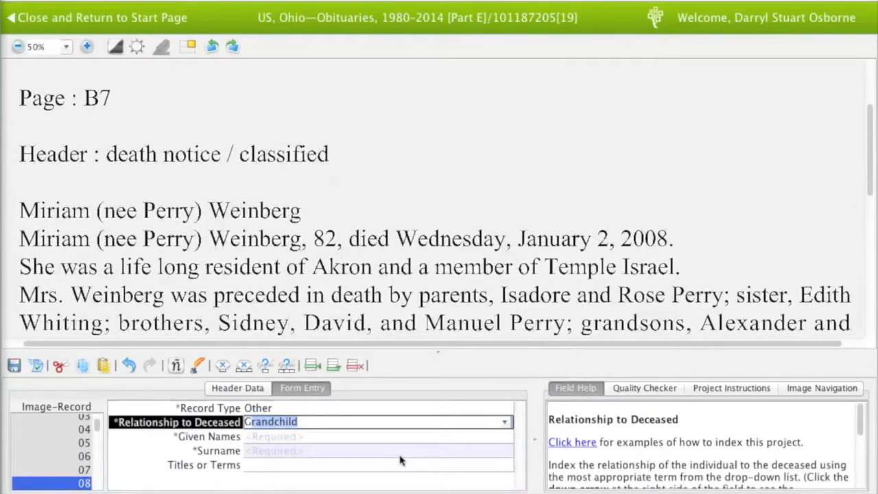
{"action": "type", "text": "andson"}
{"action": "key", "text": "Tab"}
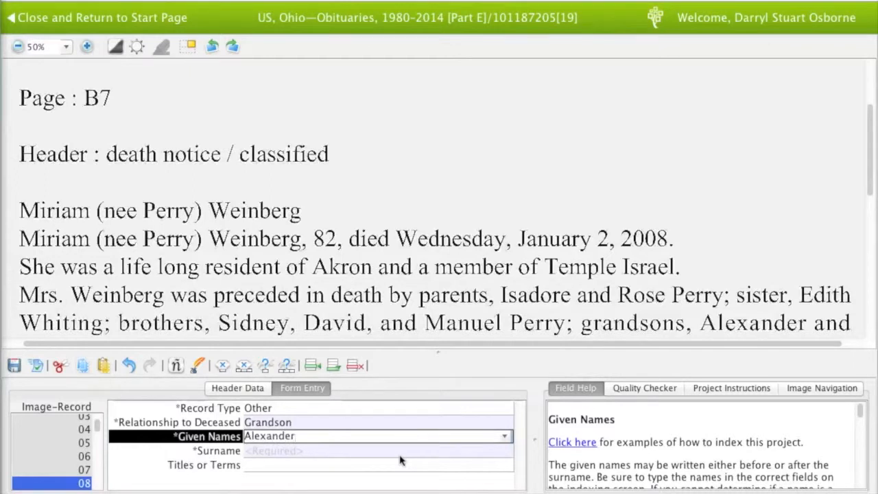
{"action": "left_click_drag", "start_coordinate": [436, 322], "coordinate": [436, 294]}
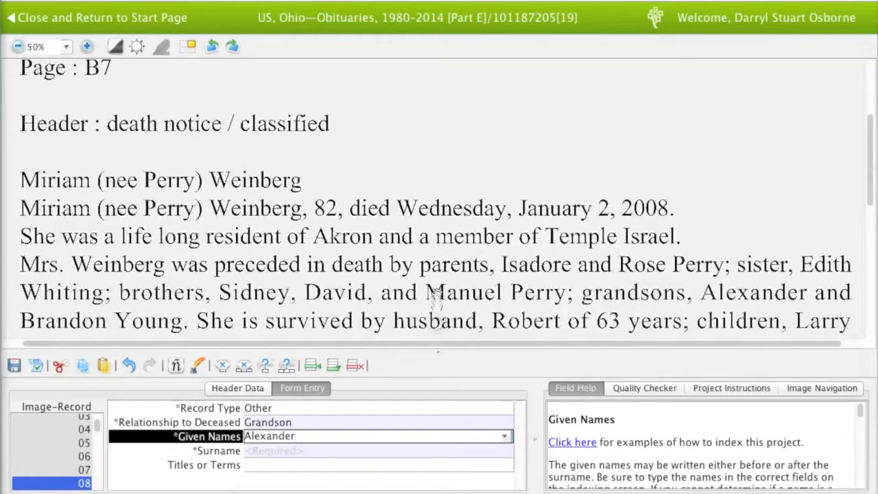
{"action": "key", "text": "Tab"}
{"action": "key", "text": "Tab"}
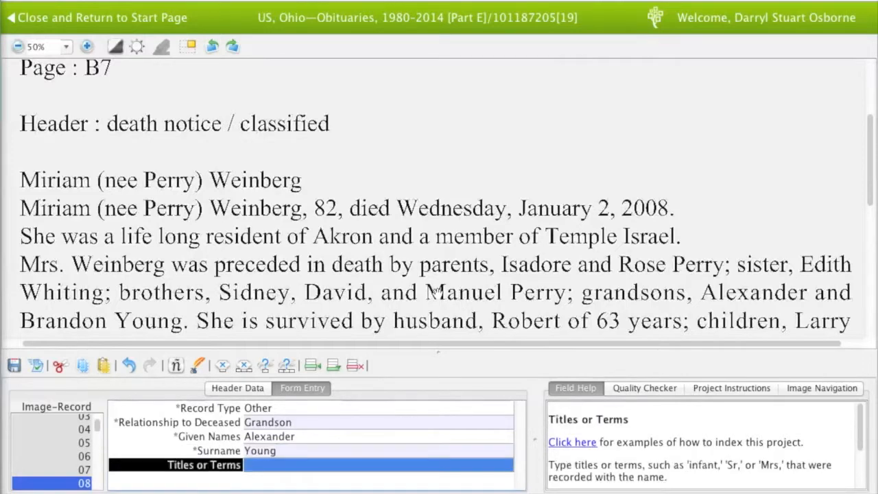
Add the second grandson's record (Grandson) with his given name, accepting the suggested surname
{"action": "key", "text": "Tab"}
{"action": "key", "text": "Tab"}
{"action": "type", "text": "Grandson"}
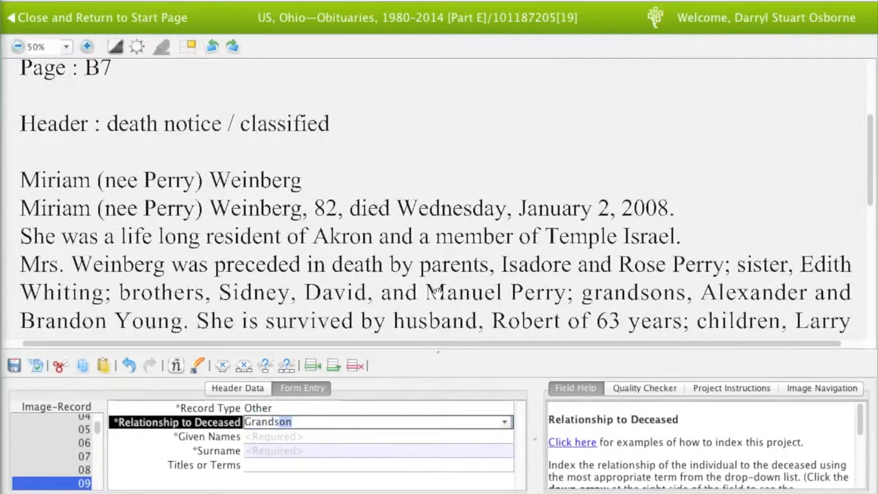
{"action": "key", "text": "Tab"}
{"action": "type", "text": "Brandon"}
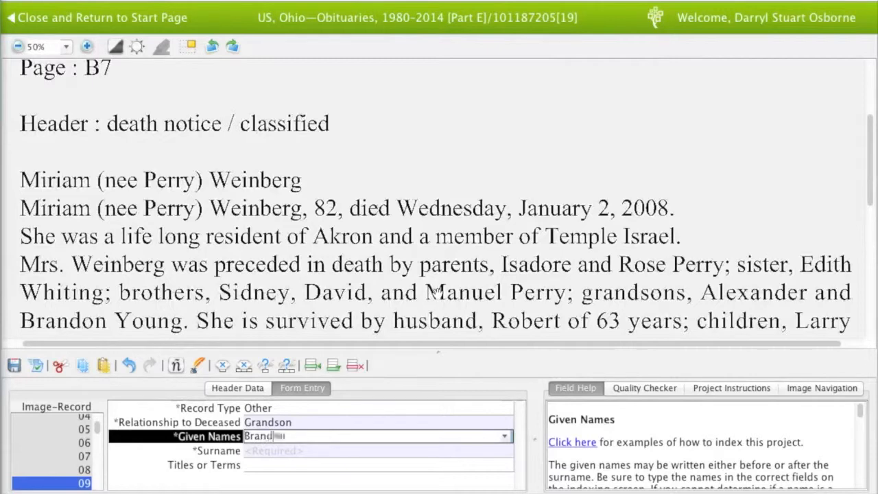
{"action": "key", "text": "Tab"}
{"action": "type", "text": "Y"}
{"action": "key", "text": "Tab"}
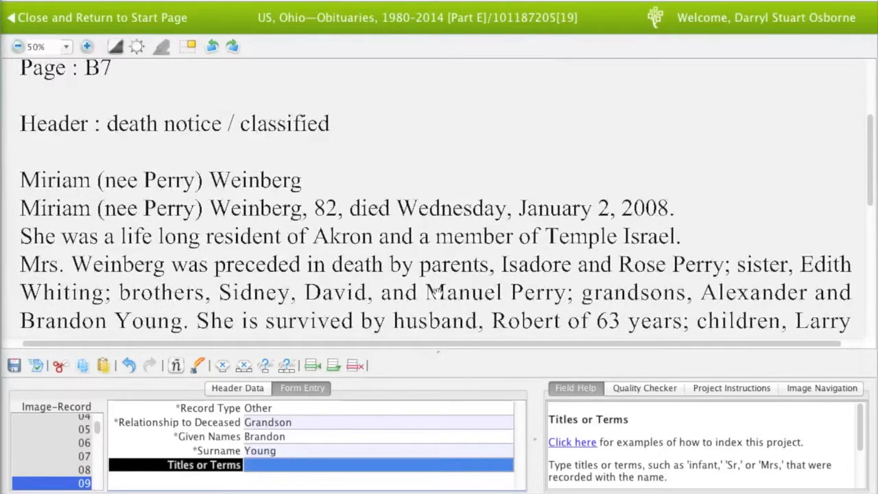
Add the husband's record (Other, Husband) with his given name and the surname marked blank
{"action": "key", "text": "Tab"}
{"action": "type", "text": "o"}
{"action": "key", "text": "Tab"}
{"action": "type", "text": "husband"}
{"action": "key", "text": "Tab"}
{"action": "type", "text": "Robert"}
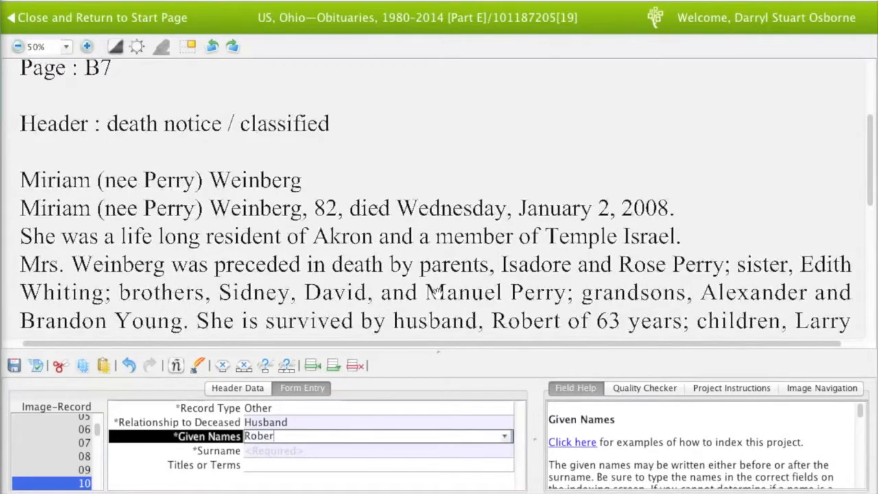
{"action": "key", "text": "Tab"}
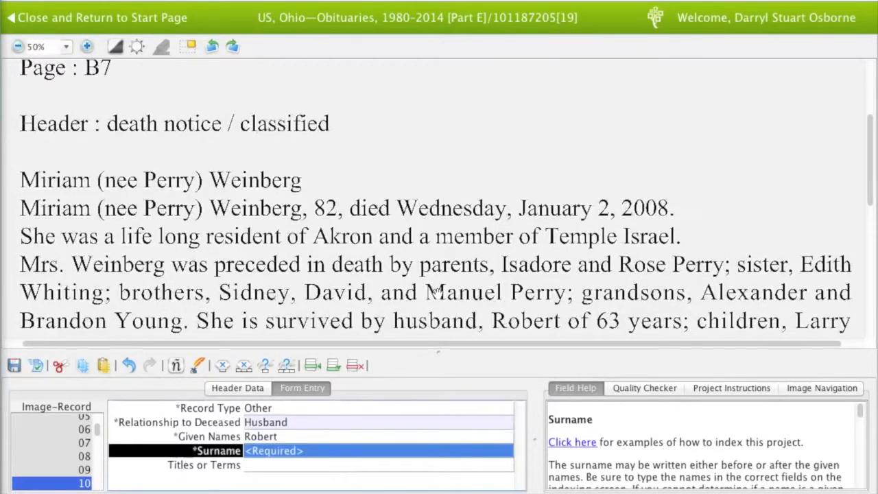
{"action": "key", "text": "ctrl+b"}
{"action": "key", "text": "Tab"}
Add a child record (Other, Child) with the first child's given name and surname
{"action": "left_click_drag", "start_coordinate": [457, 289], "coordinate": [458, 265]}
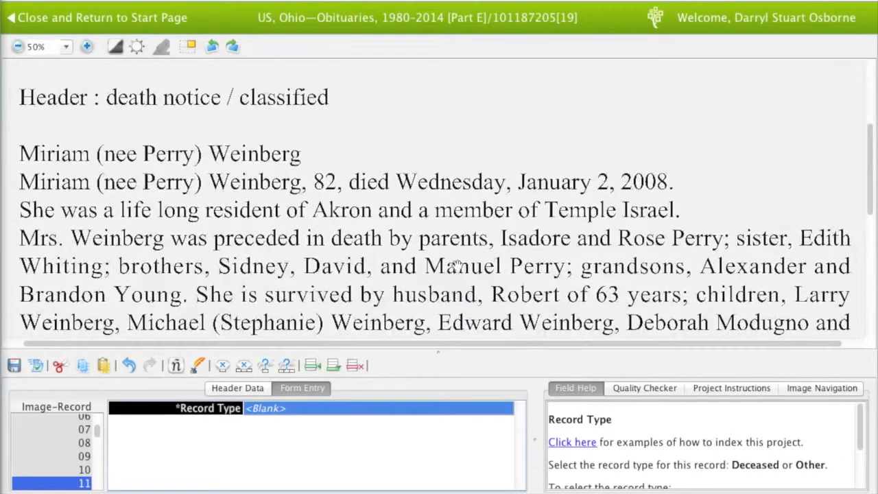
{"action": "type", "text": "Other"}
{"action": "key", "text": "Tab"}
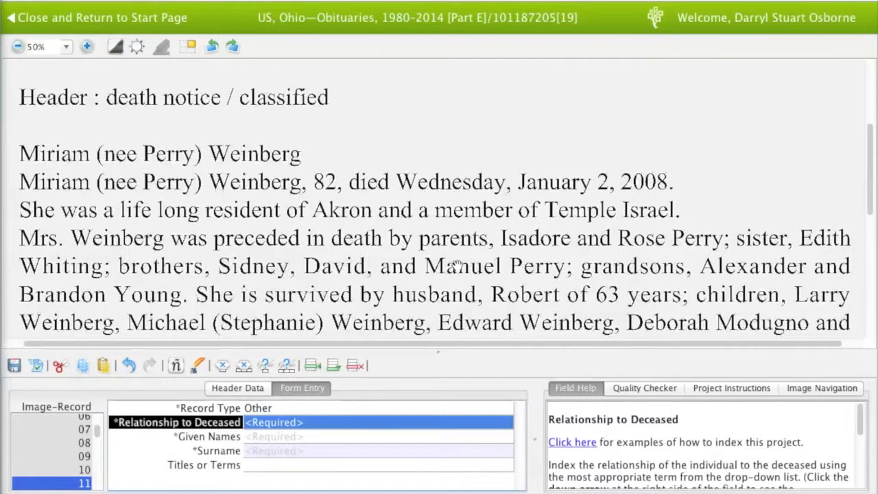
{"action": "type", "text": "Child"}
{"action": "key", "text": "Tab"}
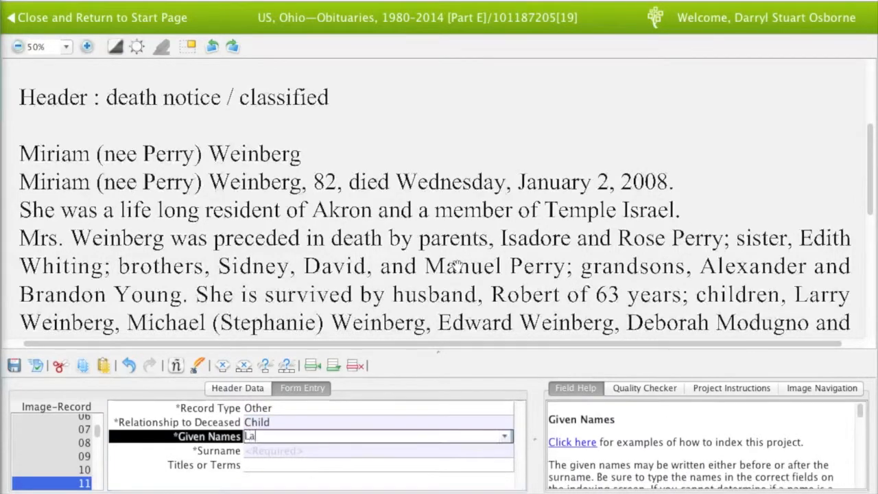
{"action": "key", "text": "Tab"}
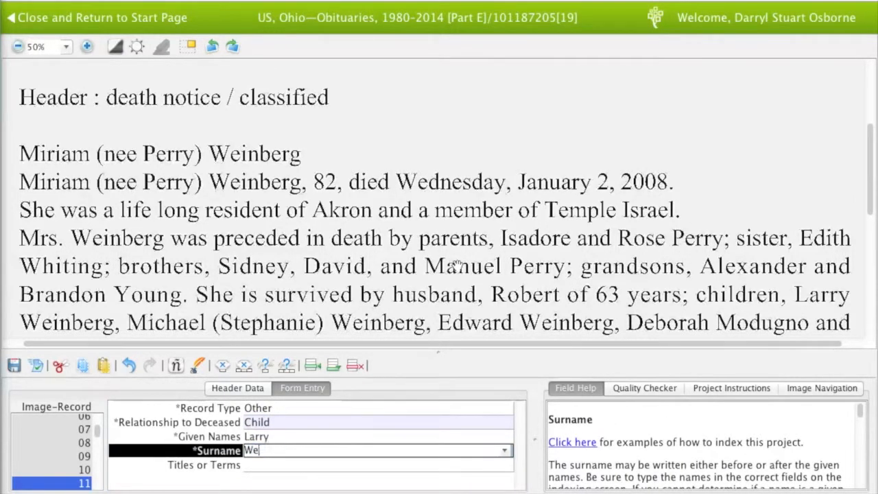
{"action": "key", "text": "Tab"}
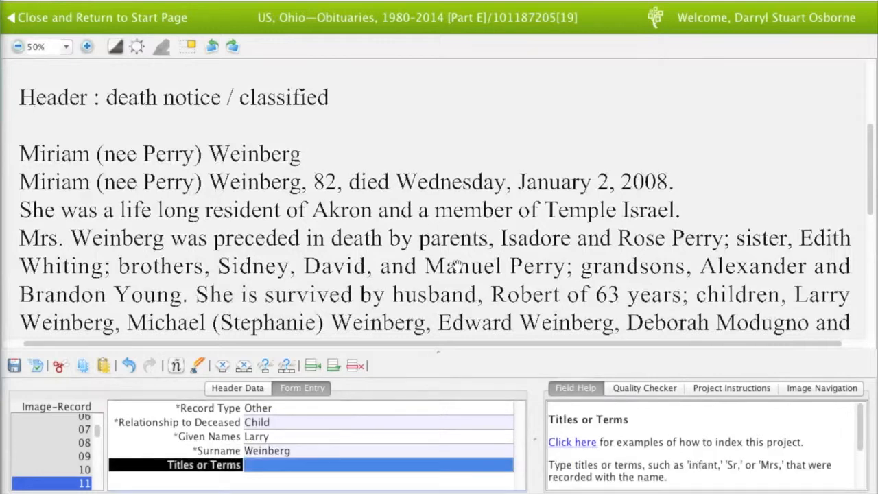
Add the next child's record (Child) with his given name and surname
{"action": "key", "text": "Tab"}
{"action": "type", "text": "Child"}
{"action": "key", "text": "Tab"}
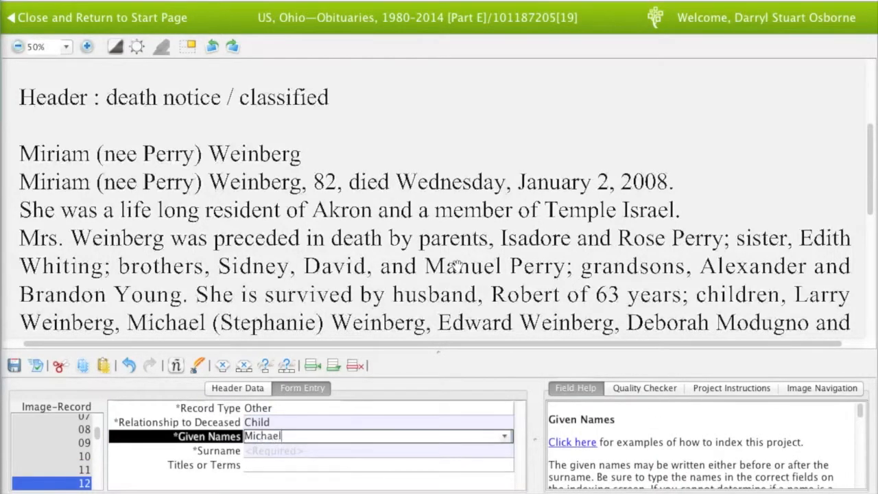
{"action": "key", "text": "Tab"}
{"action": "key", "text": "Tab"}
Add a Child-in-Law record with the daughter-in-law's given name and surname
{"action": "key", "text": "Tab"}
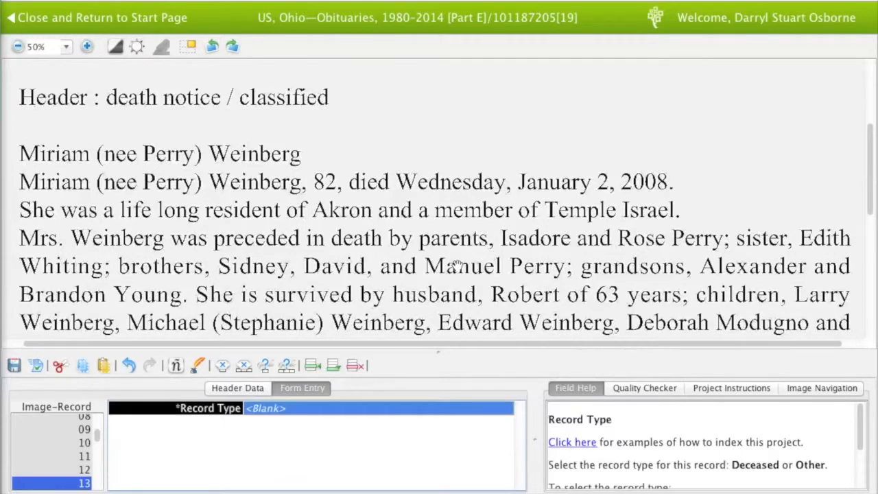
{"action": "type", "text": "o"}
{"action": "key", "text": "Tab"}
{"action": "type", "text": "Child"}
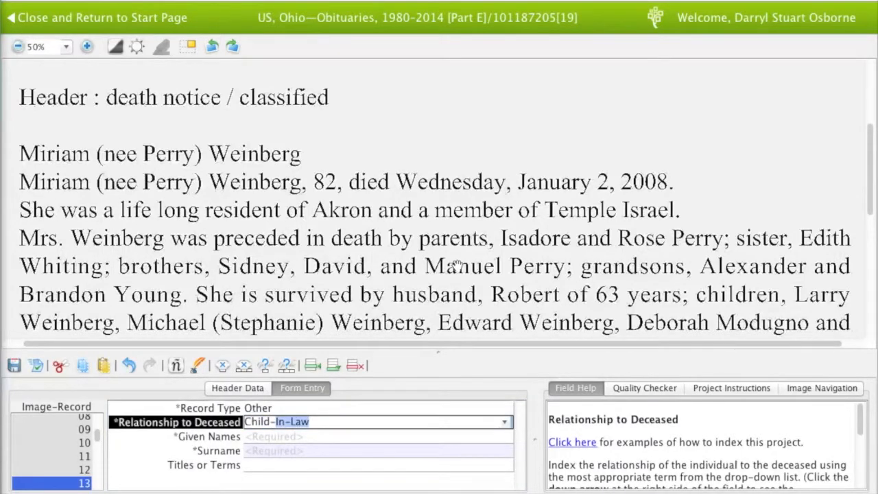
{"action": "key", "text": "Tab"}
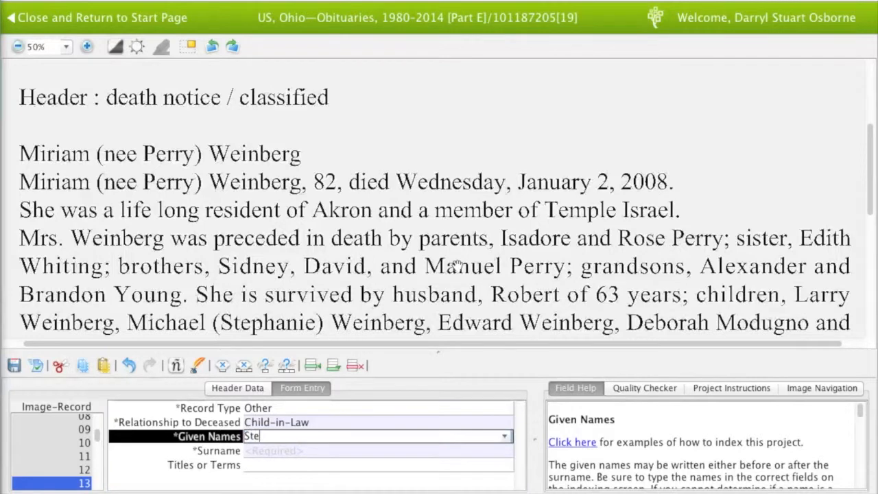
{"action": "key", "text": "Tab"}
{"action": "key", "text": "Tab"}
Add another child record (Other, Child) with his given name, accepting the suggested surname
{"action": "key", "text": "Tab"}
{"action": "type", "text": "Other"}
{"action": "key", "text": "Tab"}
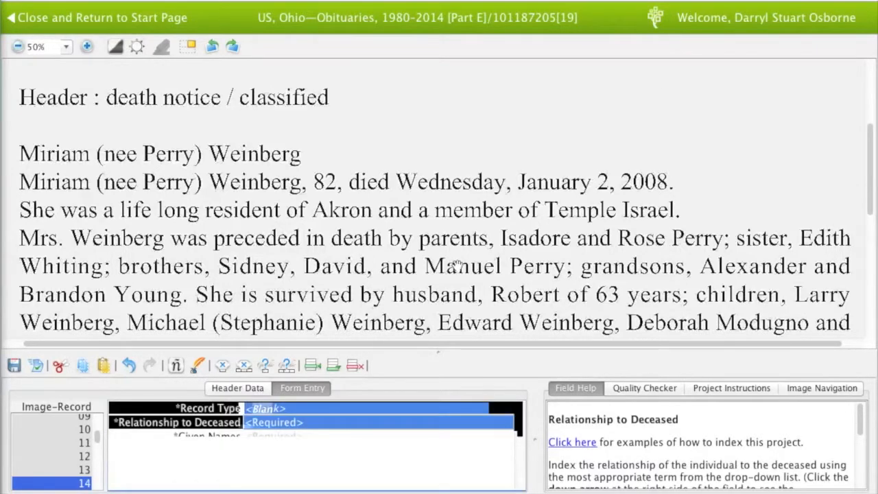
{"action": "type", "text": "Child"}
{"action": "key", "text": "Tab"}
{"action": "type", "text": "Edward"}
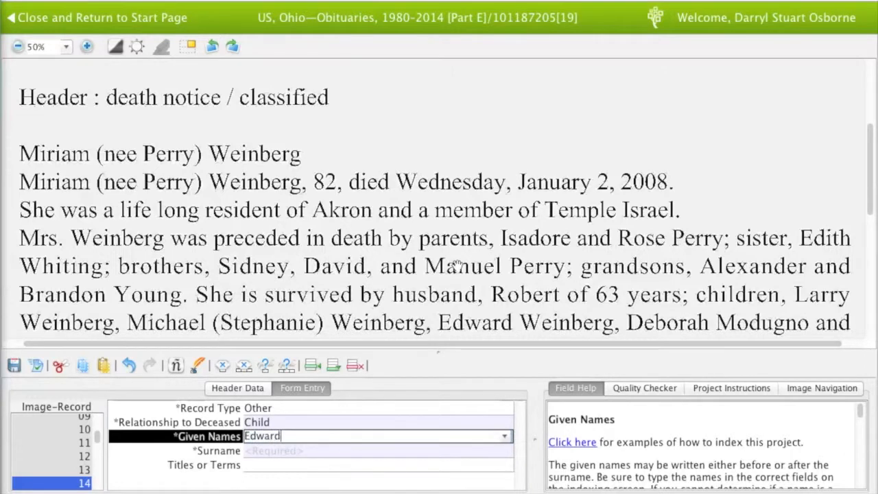
{"action": "key", "text": "Tab"}
{"action": "type", "text": "W"}
{"action": "key", "text": "Tab"}
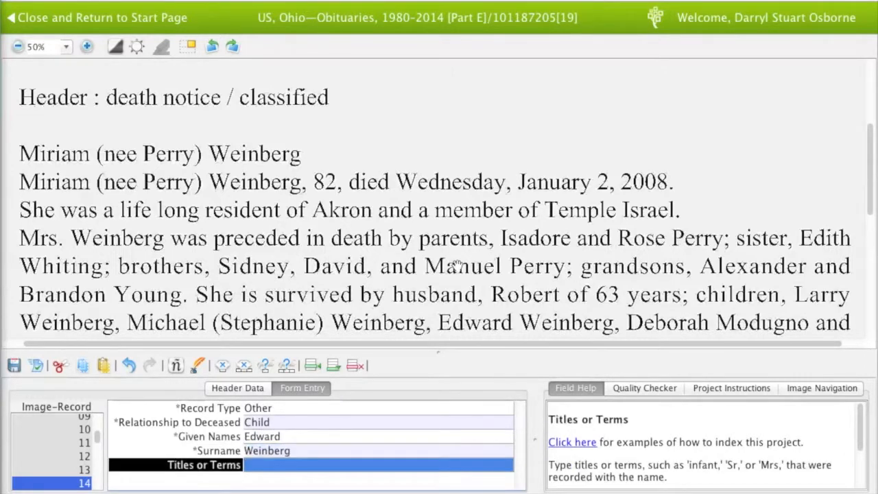
Add 1 more record via Add Record(s) and enter the last child's given name and surname
{"action": "key", "text": "Tab"}
{"action": "type", "text": "1"}
{"action": "key", "text": "Return"}
{"action": "key", "text": "Tab"}
{"action": "key", "text": "Tab"}
{"action": "key", "text": "Tab"}
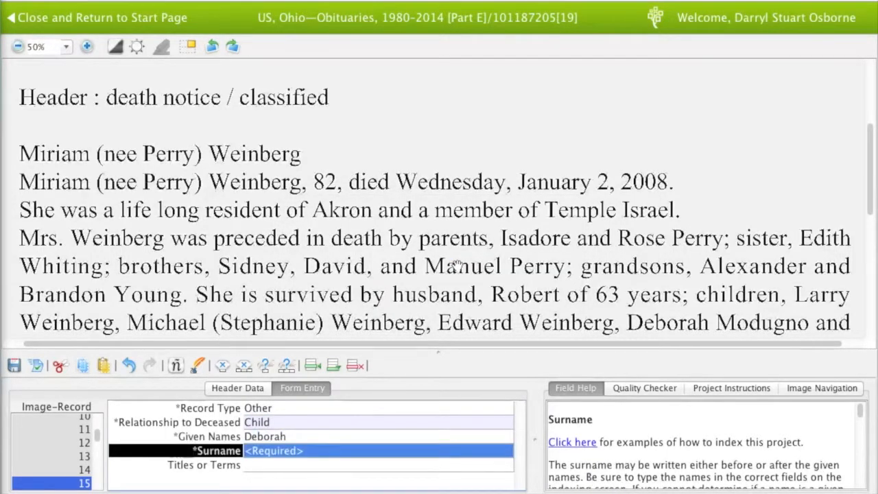
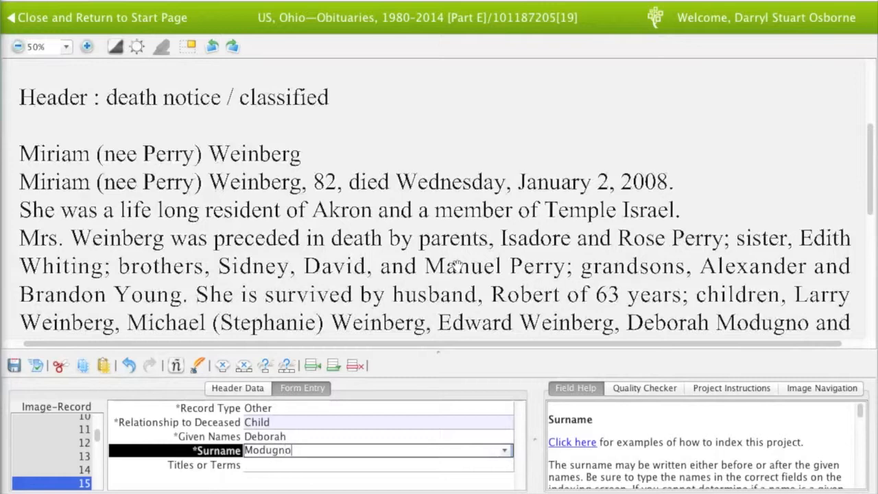
{"action": "key", "text": "Tab"}
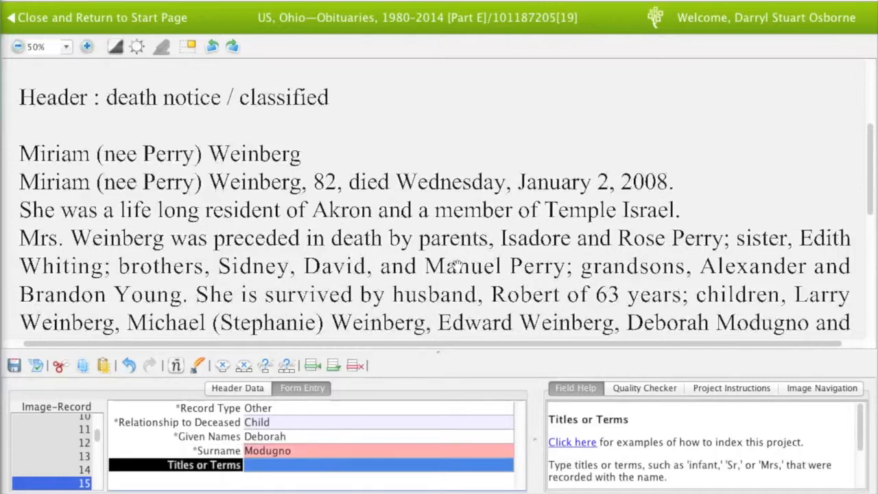
{"action": "key", "text": "Tab"}
Add a child record (Other, Child) with the remaining child's given name and surname
{"action": "scroll", "coordinate": [443, 258], "scroll_direction": "down", "scroll_amount": 1}
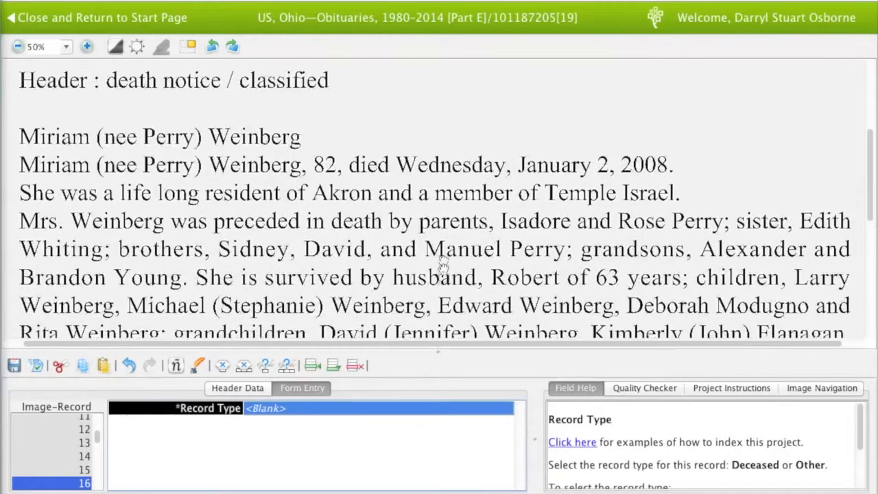
{"action": "type", "text": "o"}
{"action": "key", "text": "Tab"}
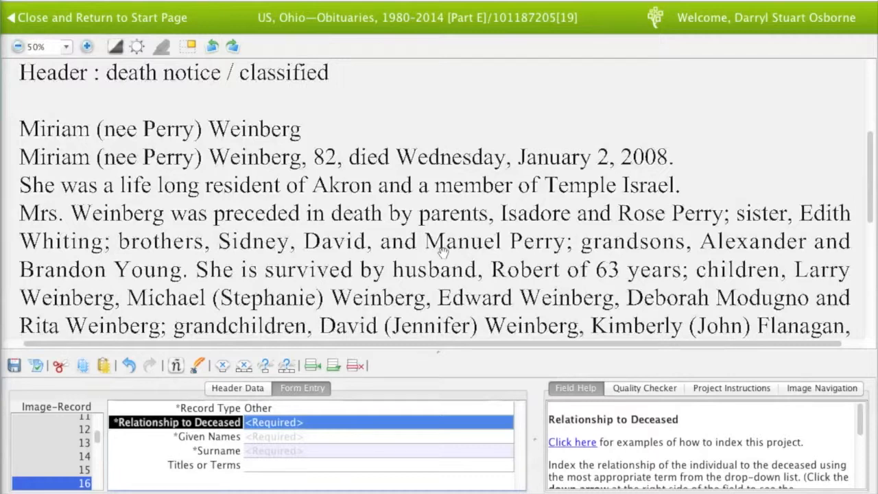
{"action": "type", "text": "c"}
{"action": "key", "text": "Tab"}
{"action": "key", "text": "Tab"}
{"action": "key", "text": "Tab"}
Add the first grandchild's record (Other, Grandchild) with given name and surname
{"action": "type", "text": "Other"}
{"action": "key", "text": "Tab"}
{"action": "type", "text": "Grandchild"}
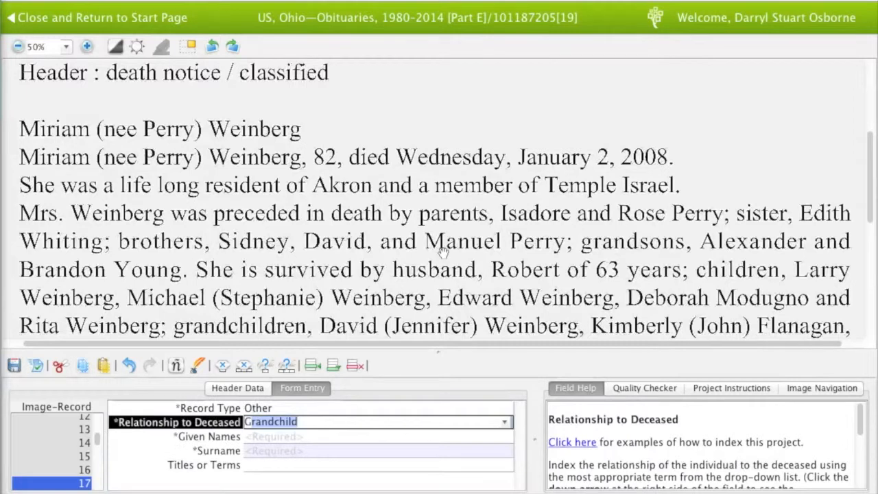
{"action": "key", "text": "Tab"}
{"action": "key", "text": "Tab"}
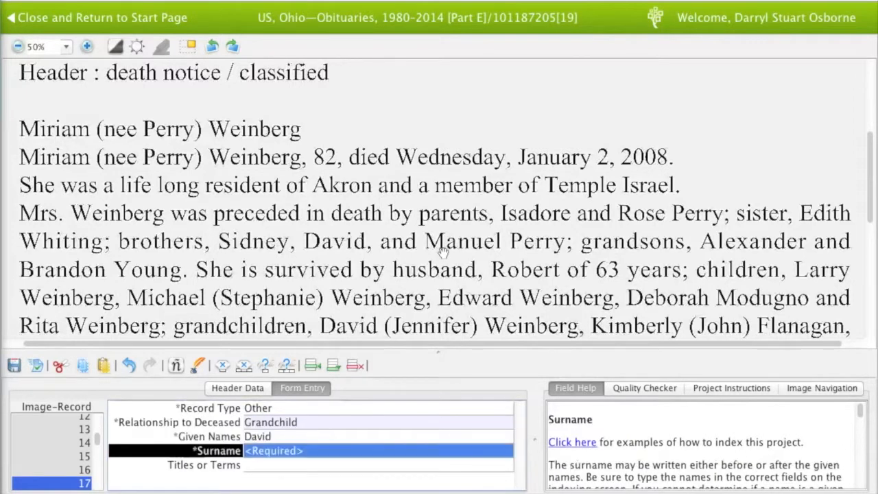
{"action": "key", "text": "Tab"}
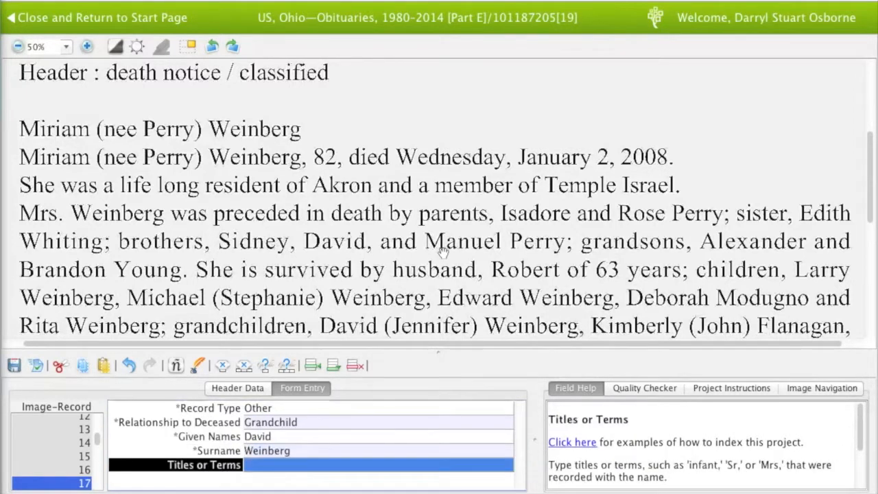
Add the second grandchild's record (Other, Grandchild) with given name and surname
{"action": "key", "text": "Tab"}
{"action": "type", "text": "Other"}
{"action": "key", "text": "Tab"}
{"action": "type", "text": "Grandchild"}
{"action": "key", "text": "Tab"}
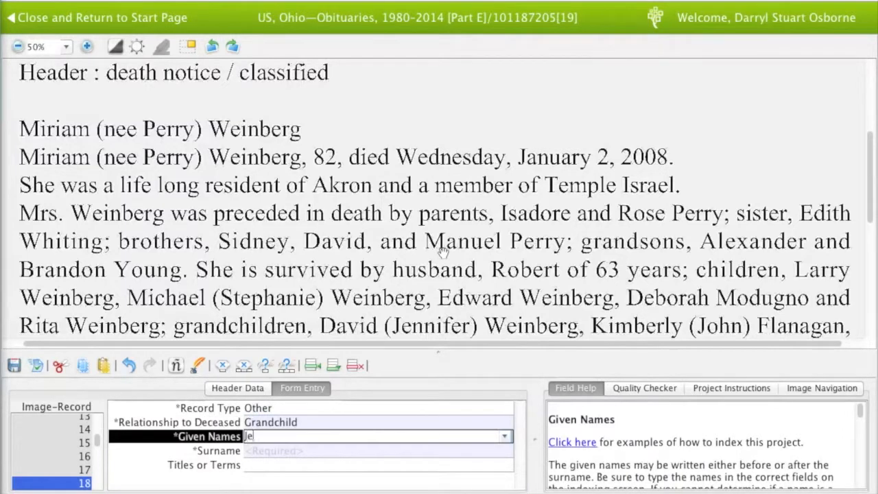
{"action": "key", "text": "Tab"}
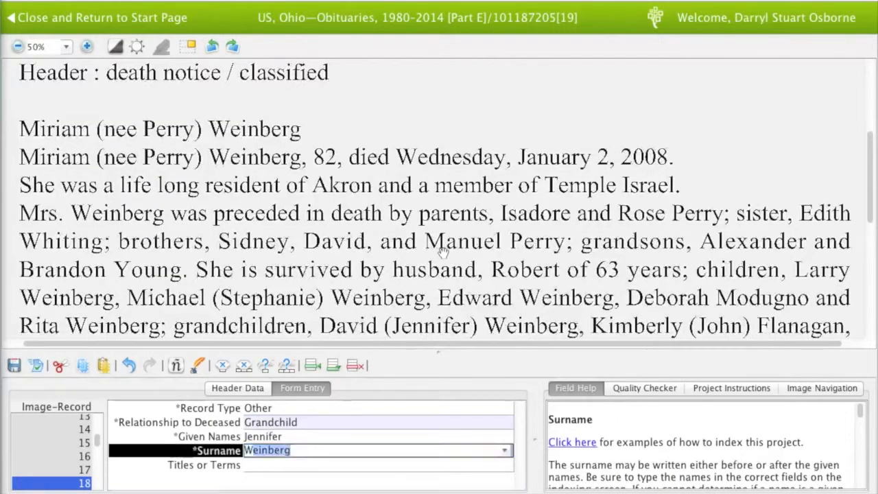
{"action": "key", "text": "Tab"}
Add the third grandchild's record (Other, Grandchild) with given name and surname, correcting the misspelled given name
{"action": "key", "text": "Tab"}
{"action": "type", "text": "Other"}
{"action": "key", "text": "Tab"}
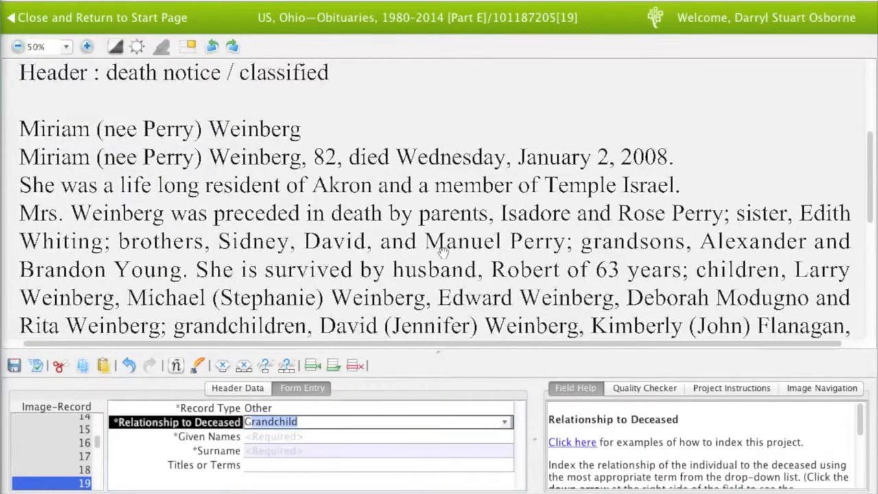
{"action": "key", "text": "Tab"}
{"action": "key", "text": "Tab"}
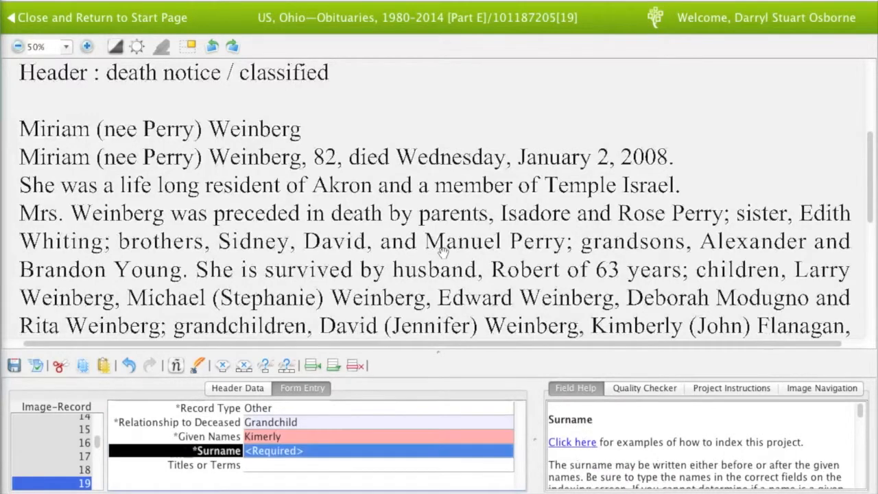
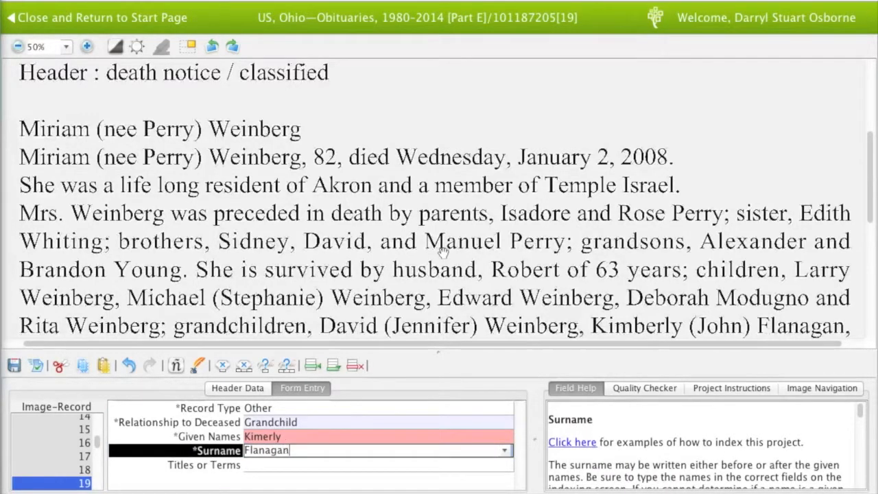
{"action": "key", "text": "Tab"}
{"action": "key", "text": "shift+Tab"}
{"action": "key", "text": "shift+Tab"}
{"action": "type", "text": "Kimberly"}
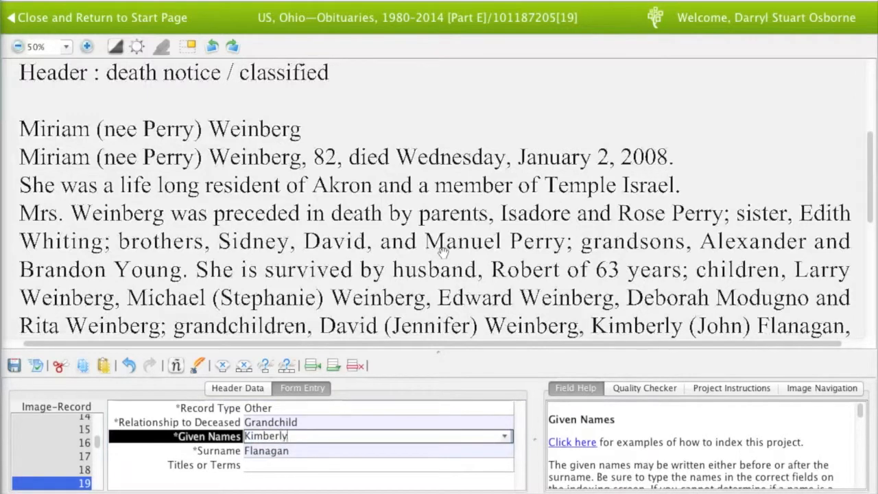
{"action": "key", "text": "Tab"}
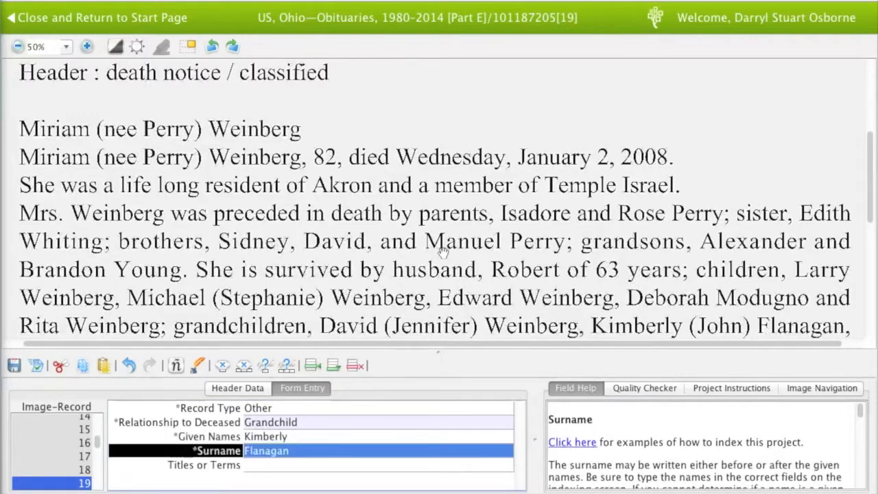
Add the fourth grandchild's record (Grandchild) with given name and surname
{"action": "key", "text": "Tab"}
{"action": "key", "text": "Tab"}
{"action": "type", "text": "G"}
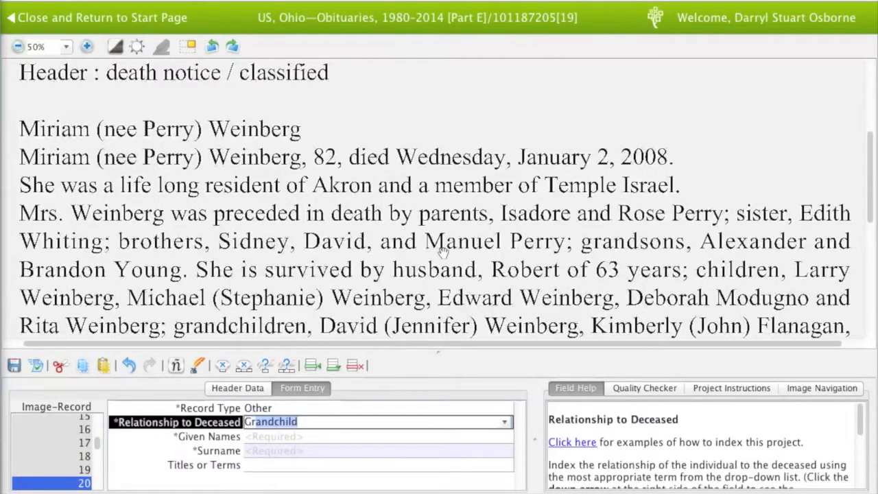
{"action": "key", "text": "Tab"}
{"action": "key", "text": "Tab"}
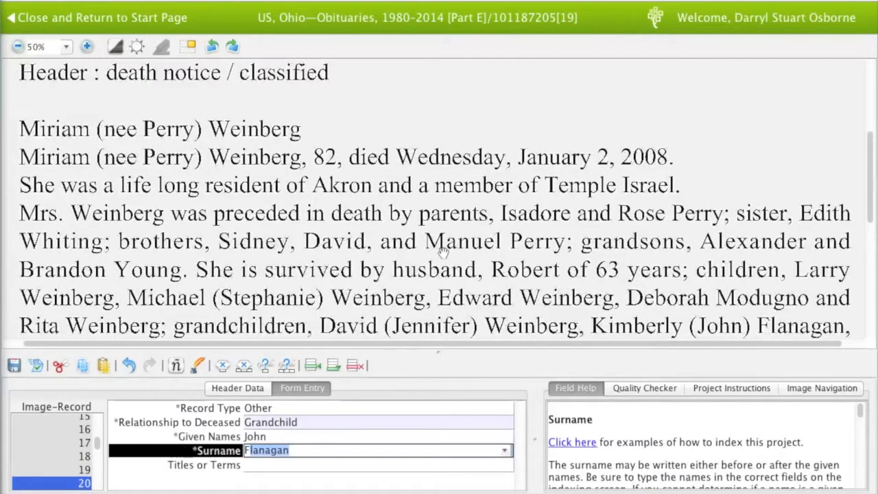
{"action": "key", "text": "Tab"}
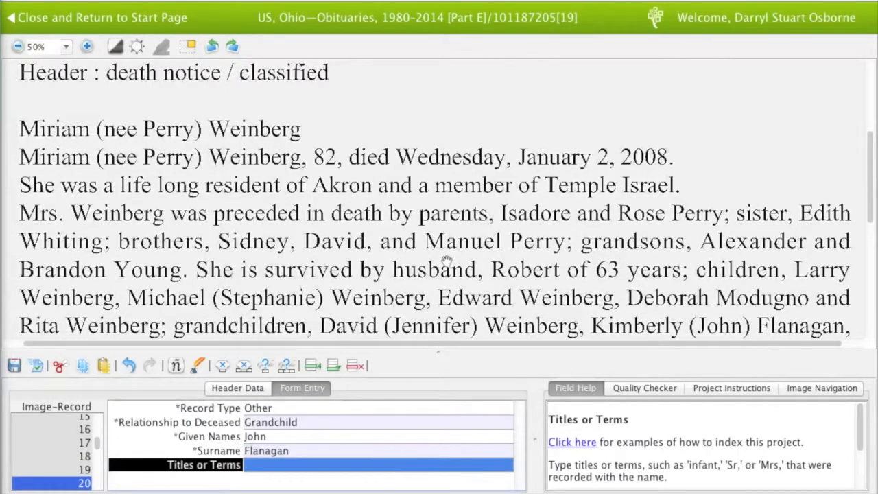
{"action": "left_click_drag", "start_coordinate": [446, 262], "coordinate": [446, 231]}
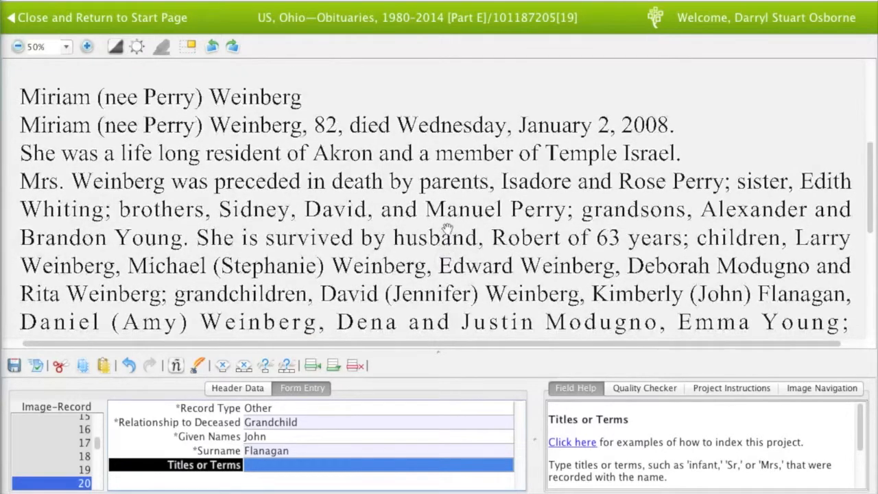
{"action": "key", "text": "Tab"}
{"action": "type", "text": "Grandchild"}
{"action": "key", "text": "Tab"}
{"action": "key", "text": "Tab"}
{"action": "key", "text": "Tab"}
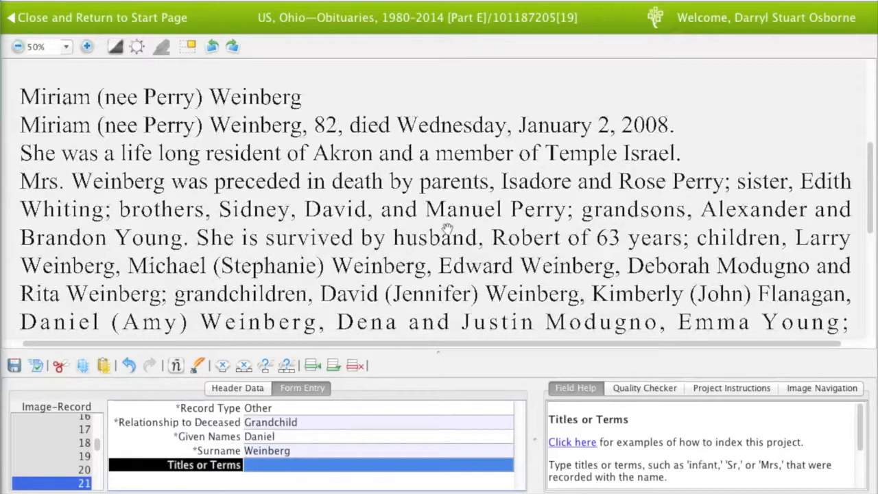
{"action": "key", "text": "Tab"}
{"action": "type", "text": "G"}
{"action": "key", "text": "Tab"}
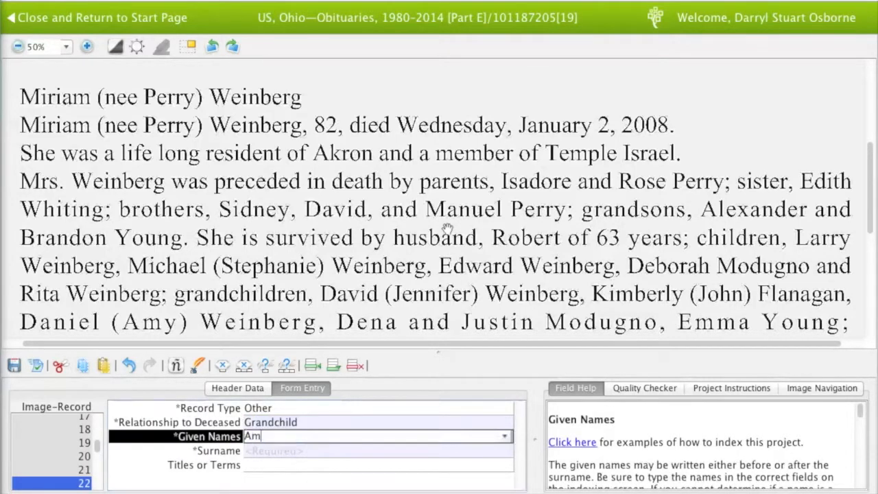
{"action": "key", "text": "Tab"}
{"action": "key", "text": "Tab"}
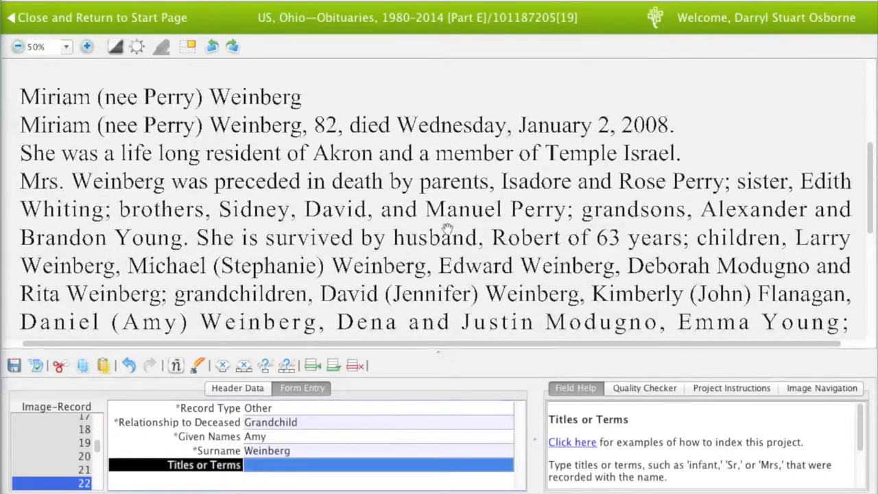
Add more records and index the Modugno grandchild (given name starting 'De') as Other, Grandchild
{"action": "key", "text": "Tab"}
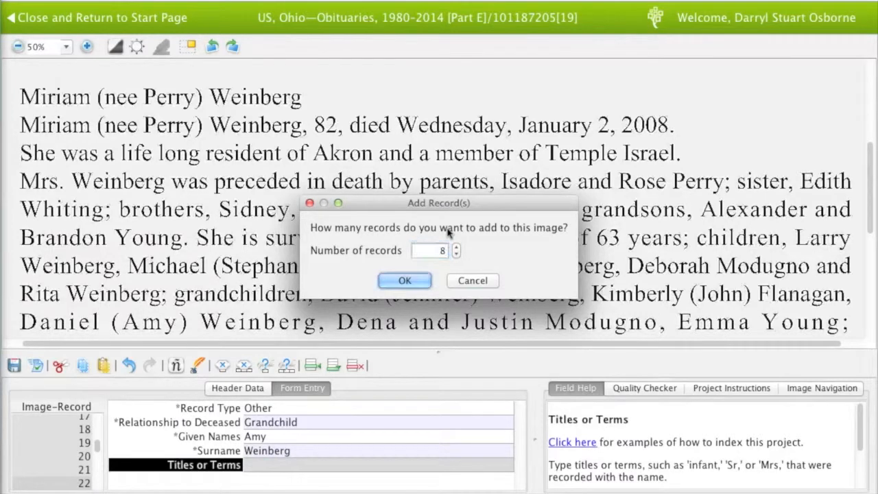
{"action": "key", "text": "Return"}
{"action": "key", "text": "Tab"}
{"action": "key", "text": "Tab"}
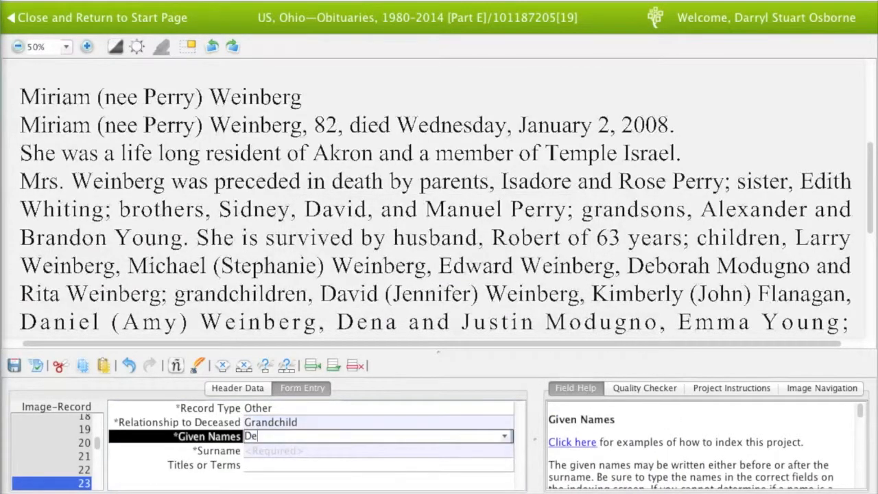
{"action": "key", "text": "Tab"}
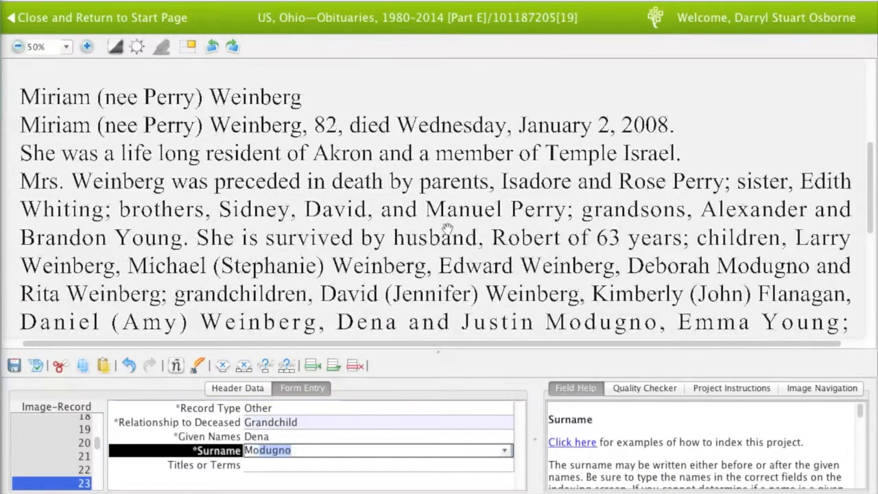
{"action": "key", "text": "Tab"}
{"action": "key", "text": "Tab"}
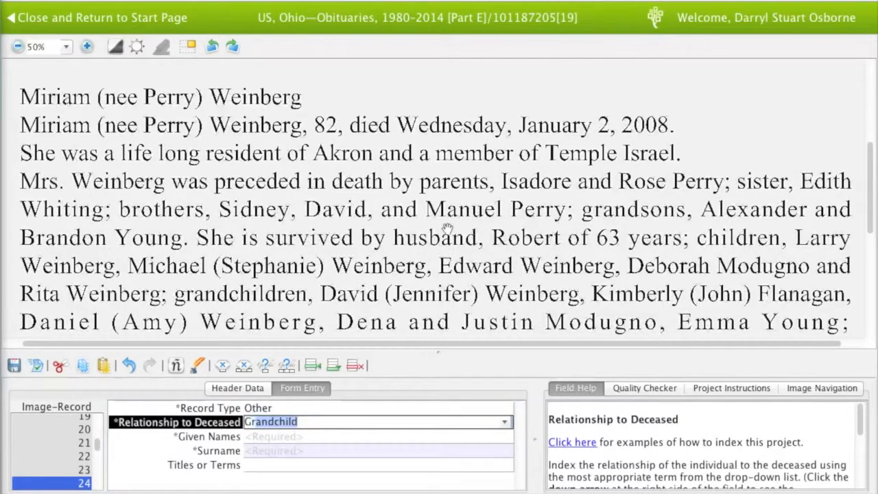
{"action": "key", "text": "Tab"}
{"action": "key", "text": "Tab"}
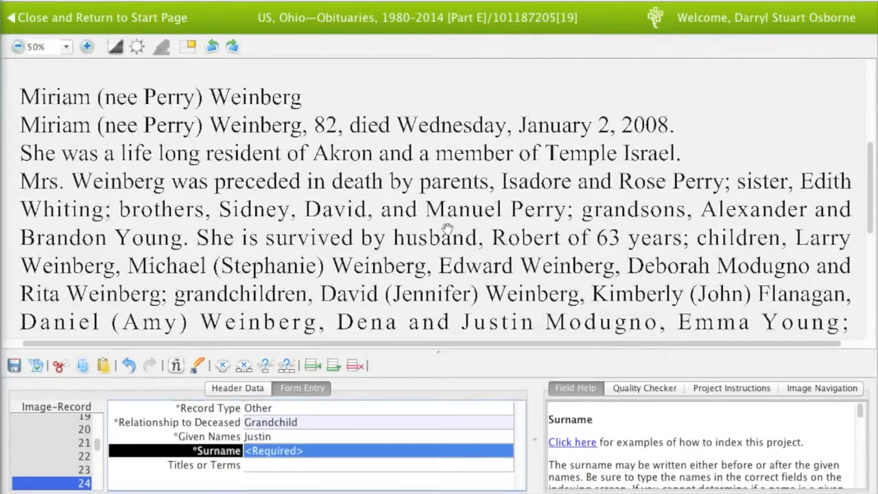
{"action": "key", "text": "Tab"}
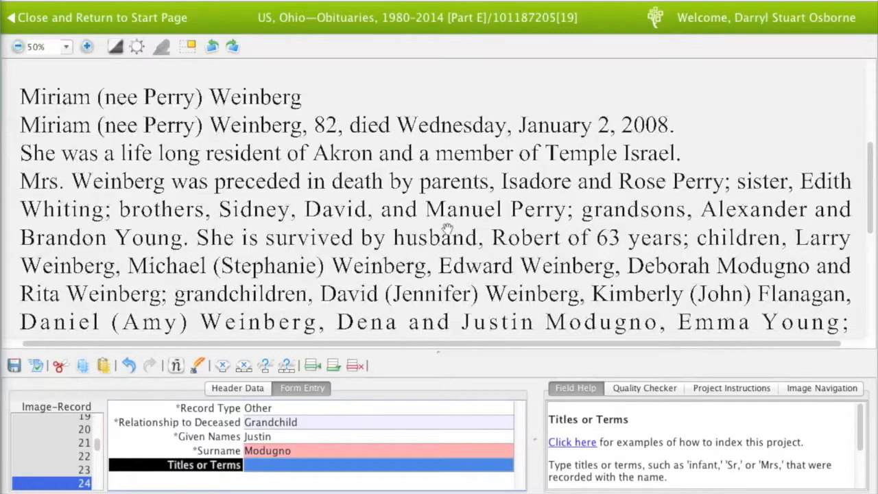
{"action": "key", "text": "Tab"}
{"action": "key", "text": "Tab"}
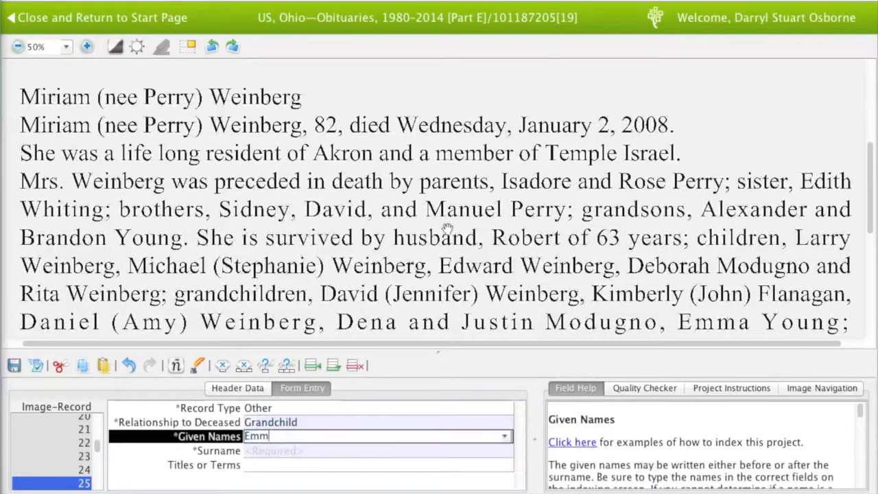
{"action": "key", "text": "Tab"}
{"action": "key", "text": "Tab"}
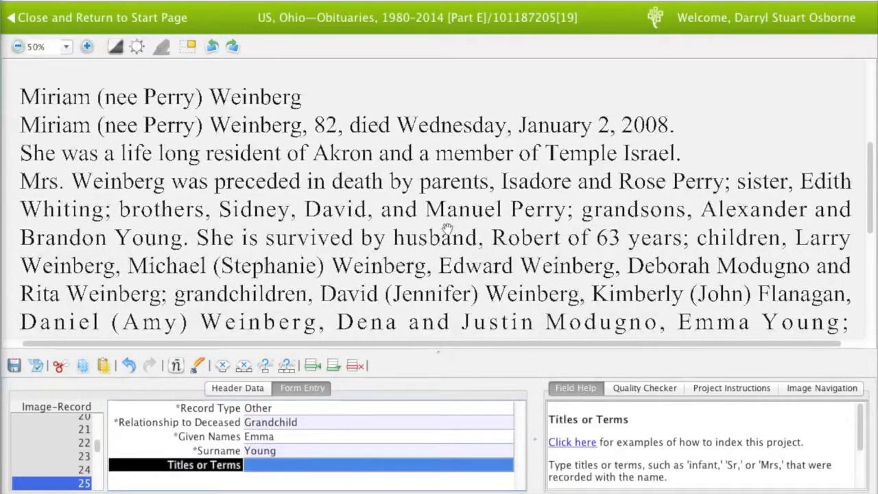
{"action": "scroll", "coordinate": [445, 226], "scroll_direction": "down", "scroll_amount": 2}
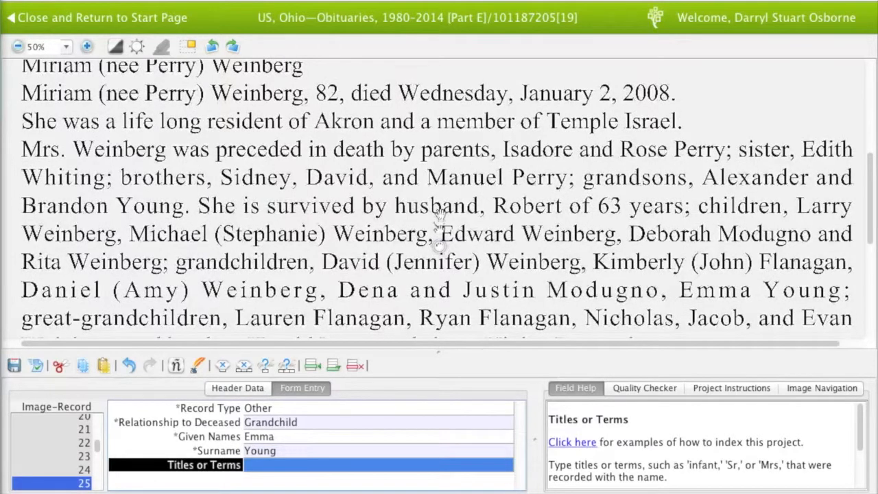
{"action": "key", "text": "Tab"}
{"action": "key", "text": "Tab"}
{"action": "key", "text": "Tab"}
{"action": "type", "text": "Lauren"}
{"action": "key", "text": "Tab"}
{"action": "type", "text": "F"}
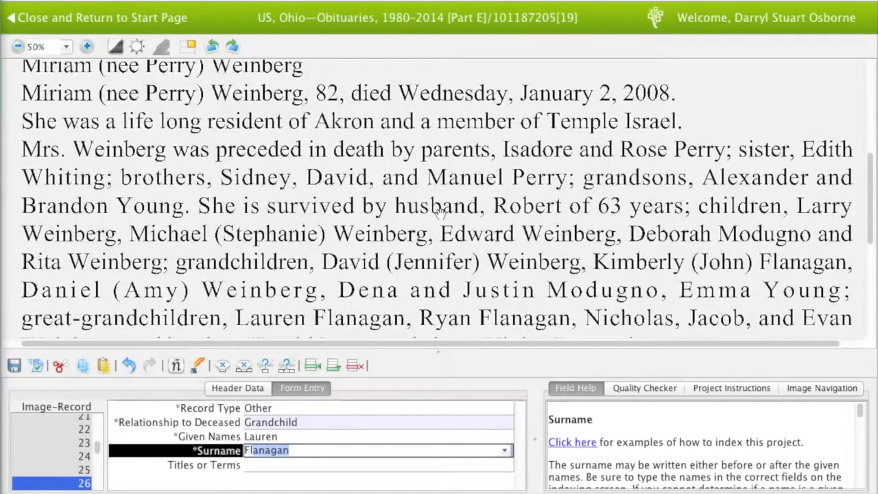
{"action": "key", "text": "Tab"}
{"action": "key", "text": "Tab"}
{"action": "key", "text": "Tab"}
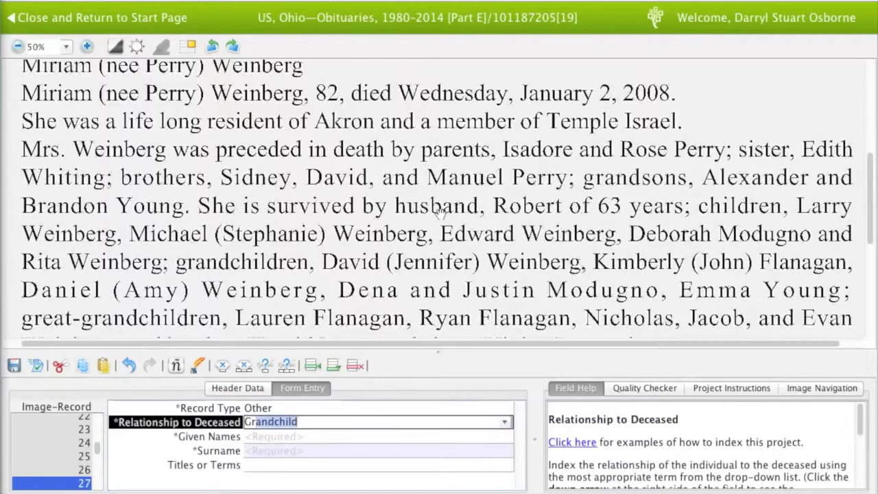
{"action": "key", "text": "Tab"}
{"action": "key", "text": "Tab"}
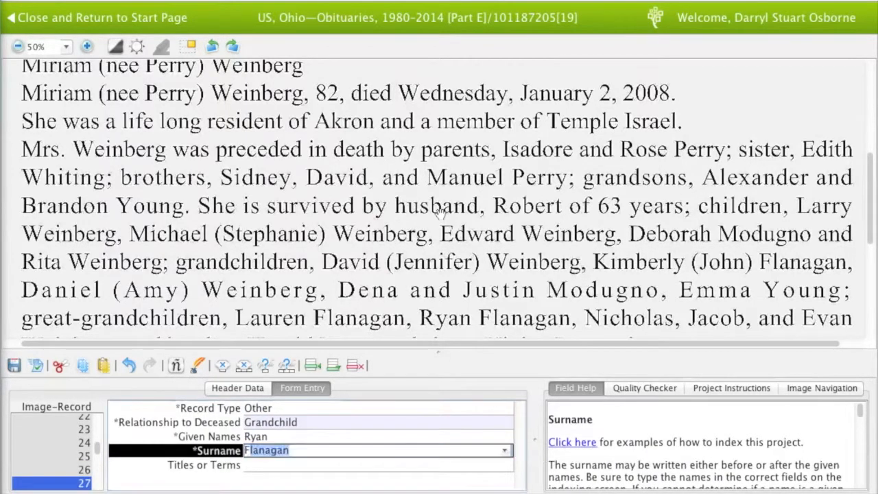
{"action": "key", "text": "Tab"}
{"action": "key", "text": "Tab"}
{"action": "type", "text": "Gr"}
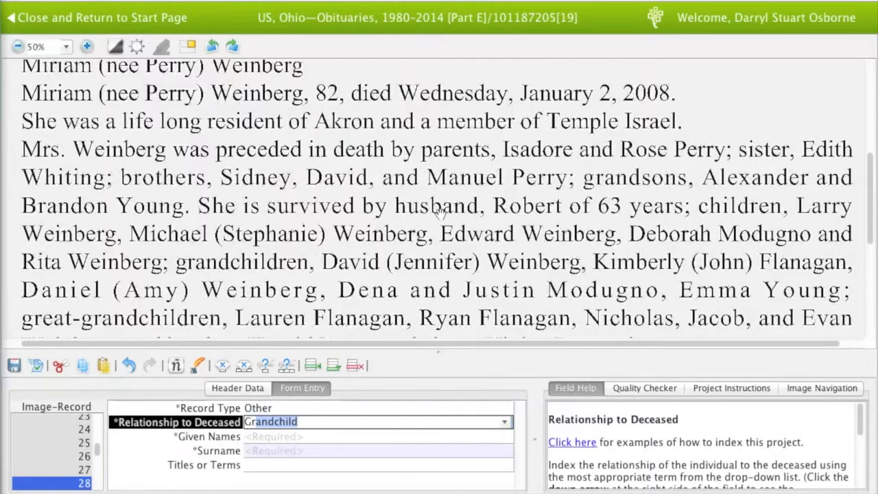
{"action": "key", "text": "Tab"}
{"action": "key", "text": "Tab"}
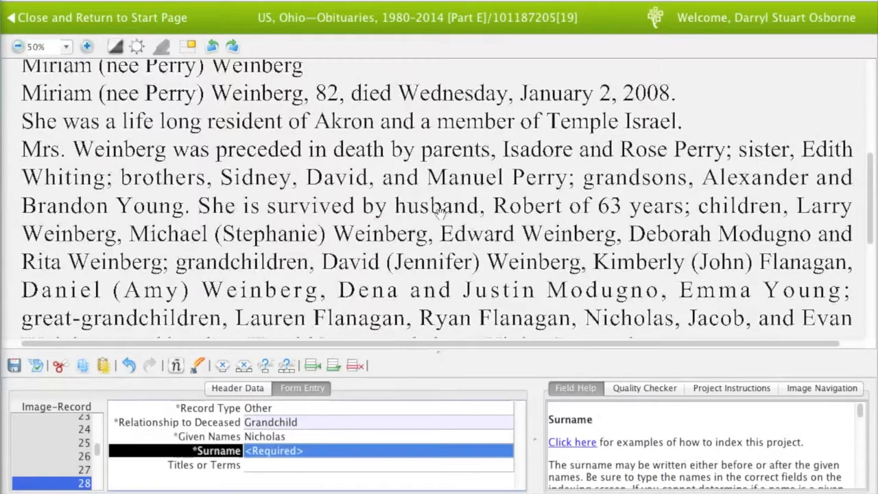
{"action": "scroll", "coordinate": [456, 229], "scroll_direction": "down", "scroll_amount": 1}
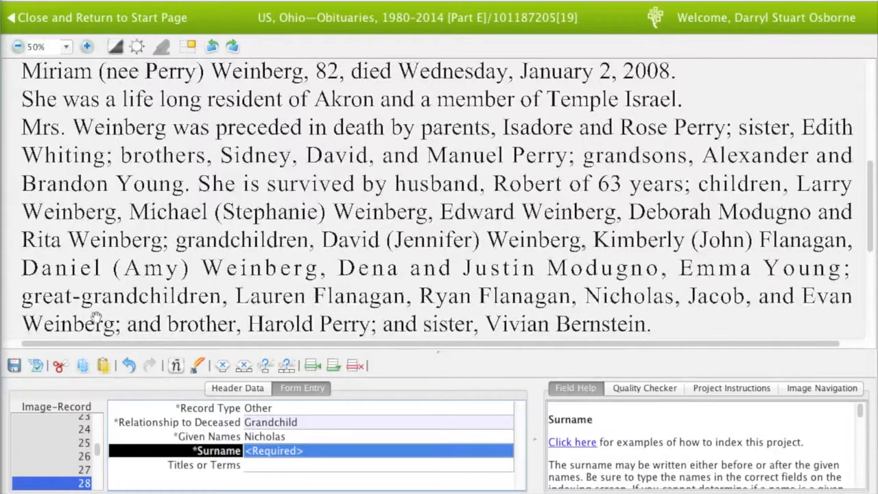
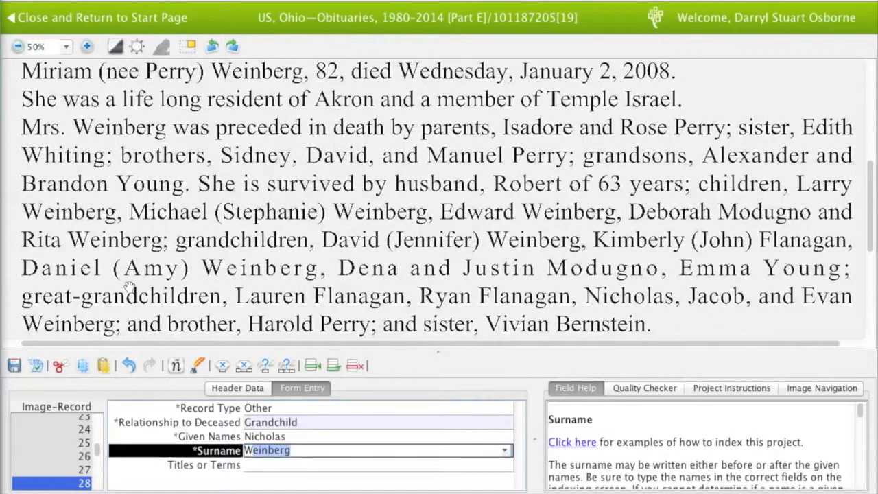
{"action": "key", "text": "Tab"}
{"action": "key", "text": "Tab"}
{"action": "type", "text": "G"}
{"action": "key", "text": "Tab"}
{"action": "key", "text": "Tab"}
{"action": "key", "text": "Tab"}
{"action": "key", "text": "Tab"}
{"action": "type", "text": "G"}
{"action": "key", "text": "Tab"}
{"action": "key", "text": "Tab"}
{"action": "key", "text": "Tab"}
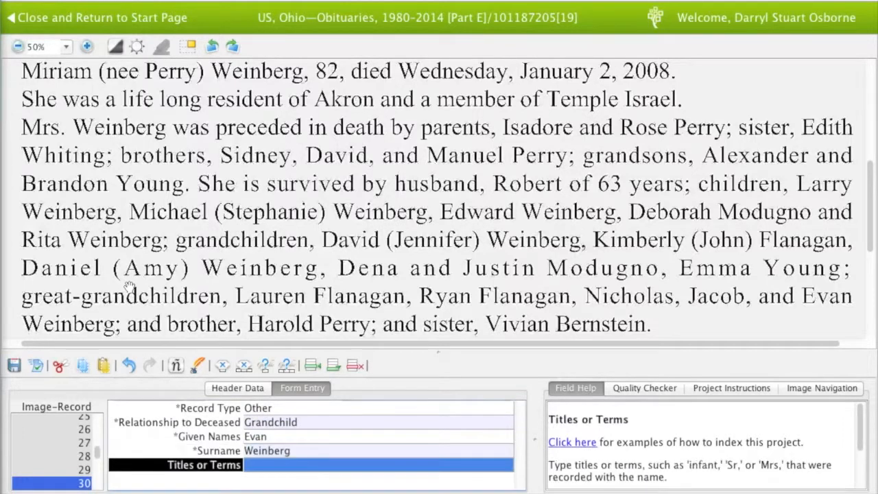
{"action": "key", "text": "Tab"}
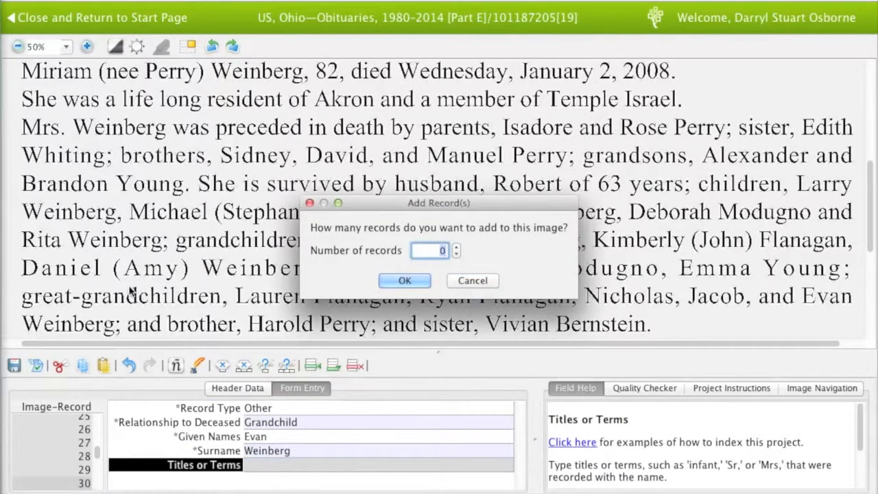
{"action": "type", "text": "1"}
{"action": "key", "text": "Return"}
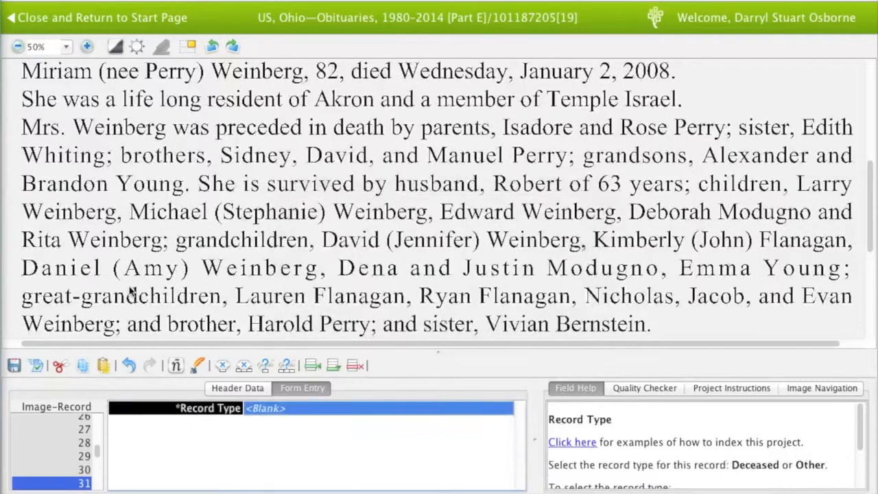
{"action": "type", "text": "Grandchild"}
{"action": "key", "text": "Tab"}
{"action": "key", "text": "shift+Tab"}
{"action": "type", "text": "Brother"}
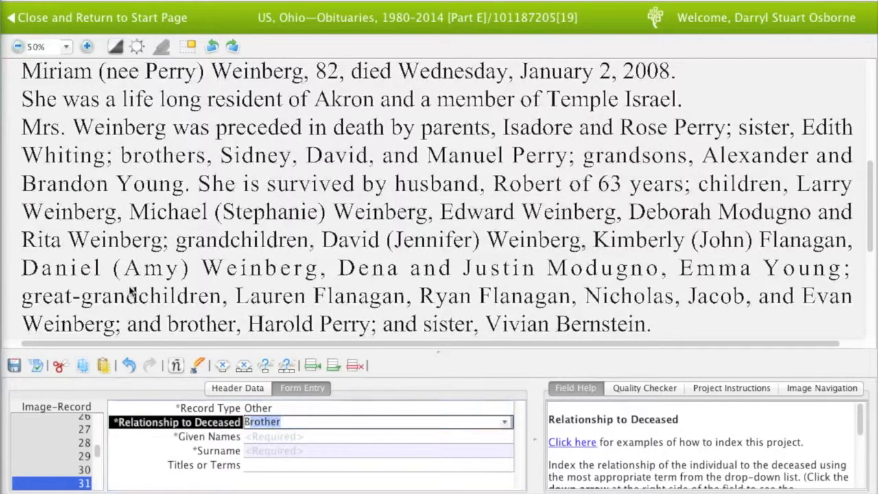
{"action": "key", "text": "Tab"}
{"action": "key", "text": "Tab"}
{"action": "key", "text": "Tab"}
{"action": "key", "text": "Tab"}
{"action": "type", "text": "Other"}
{"action": "key", "text": "Tab"}
{"action": "type", "text": "Sister"}
{"action": "key", "text": "Tab"}
{"action": "type", "text": "Vivian"}
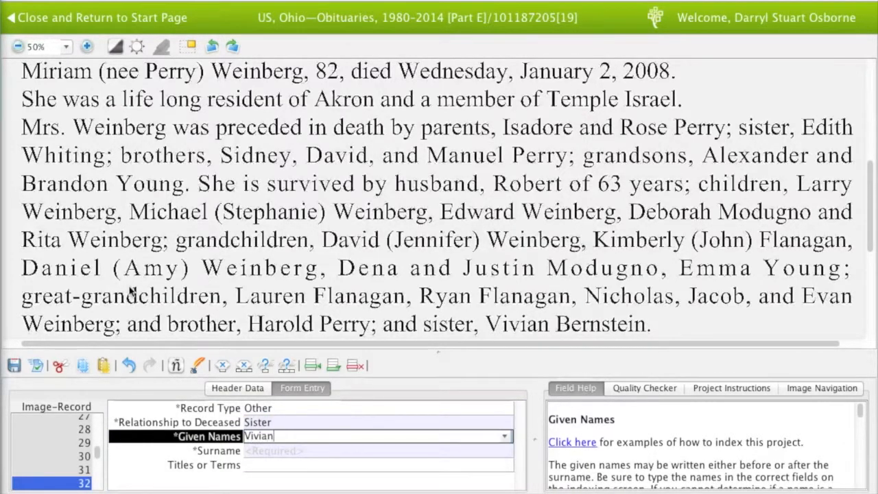
{"action": "key", "text": "Tab"}
{"action": "type", "text": "Ber"}
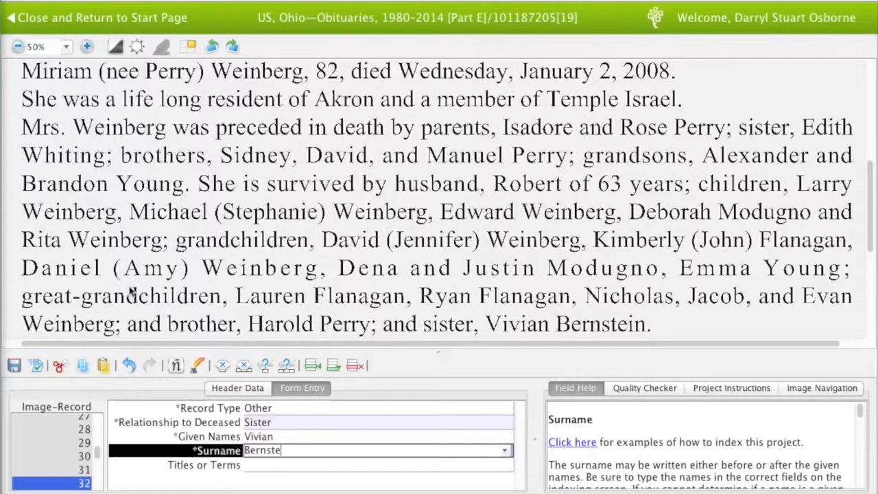
{"action": "key", "text": "Tab"}
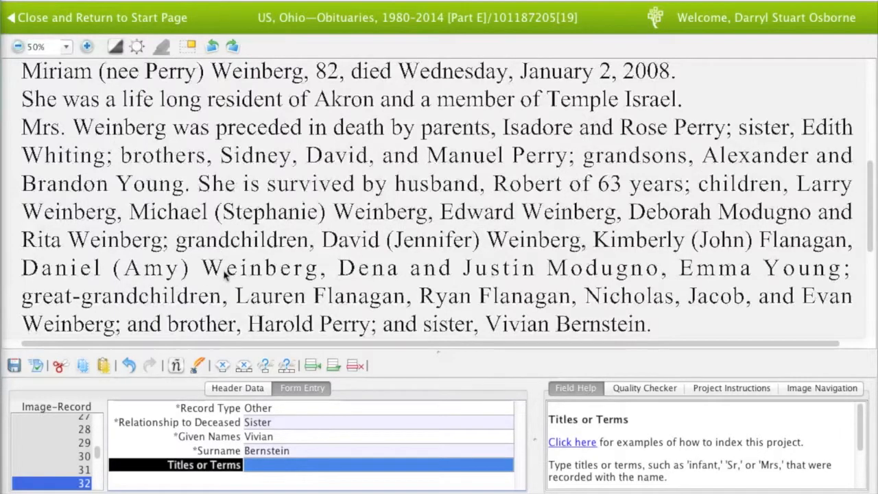
{"action": "left_click_drag", "start_coordinate": [229, 268], "coordinate": [221, 214]}
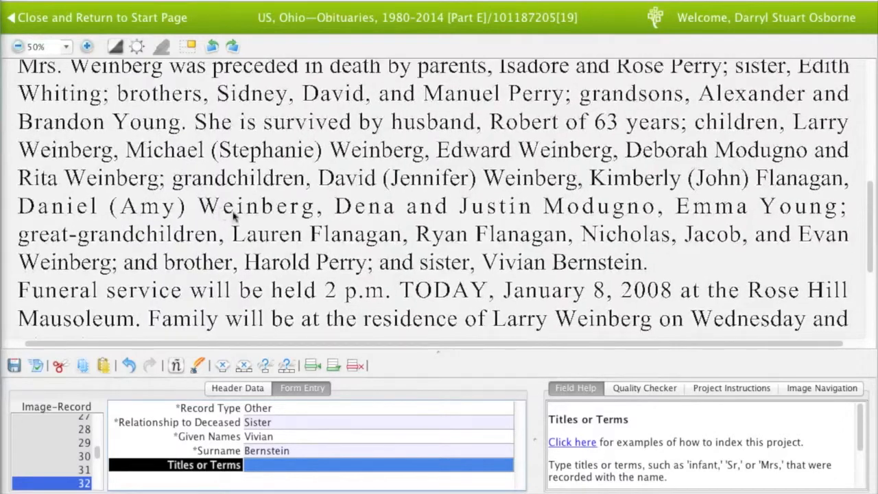
{"action": "key", "text": "Tab"}
{"action": "type", "text": "Other"}
{"action": "key", "text": "Tab"}
{"action": "type", "text": "Nonrelative"}
{"action": "key", "text": "Tab"}
{"action": "type", "text": "Larry"}
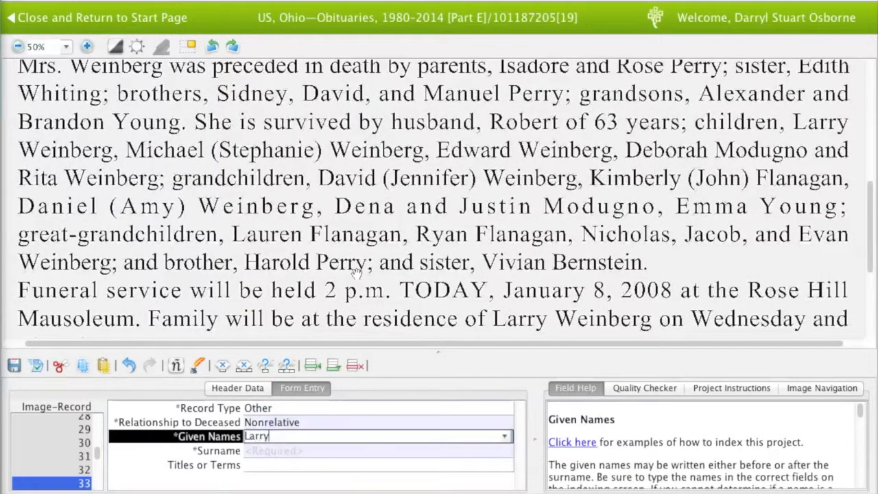
{"action": "key", "text": "Tab"}
{"action": "type", "text": "W"}
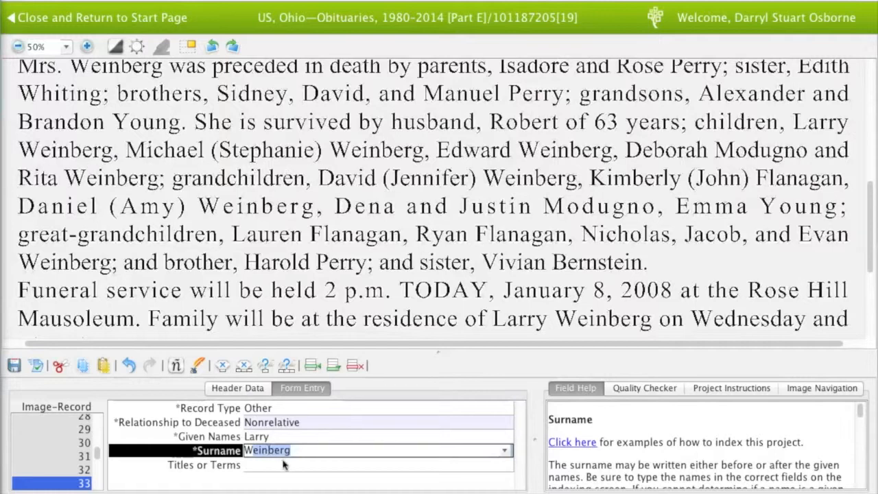
Delete record 33 with its data and review record 32 against the obituary's end
{"action": "left_click", "coordinate": [355, 366]}
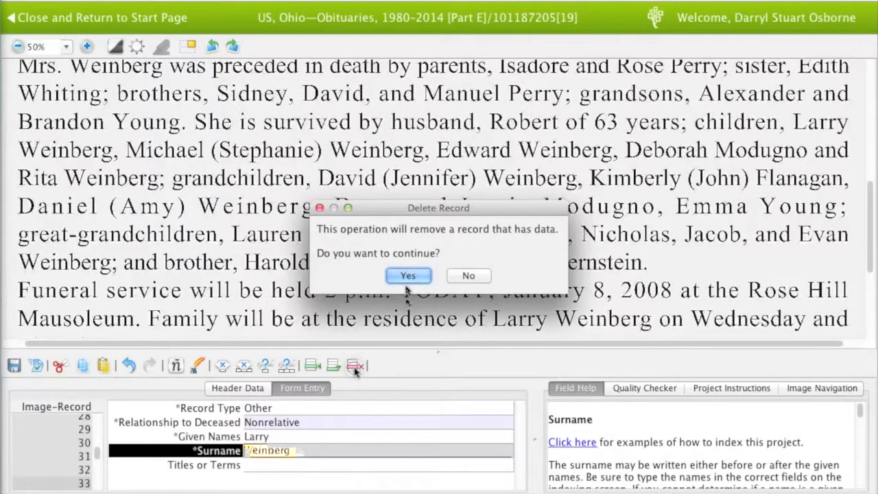
{"action": "left_click", "coordinate": [407, 275]}
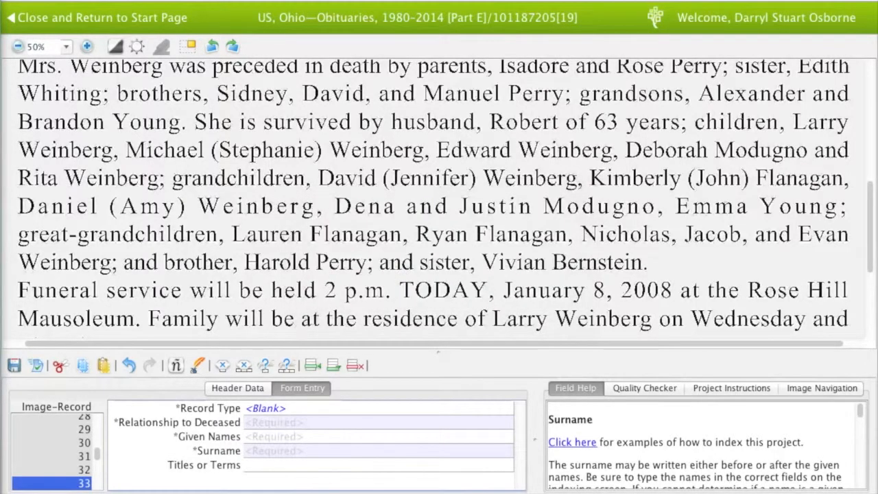
{"action": "left_click", "coordinate": [84, 470]}
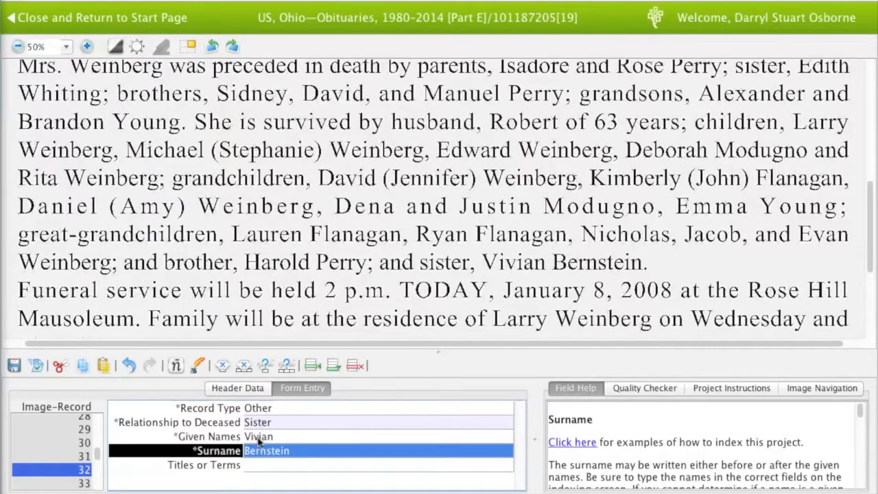
{"action": "left_click_drag", "start_coordinate": [464, 316], "coordinate": [458, 240]}
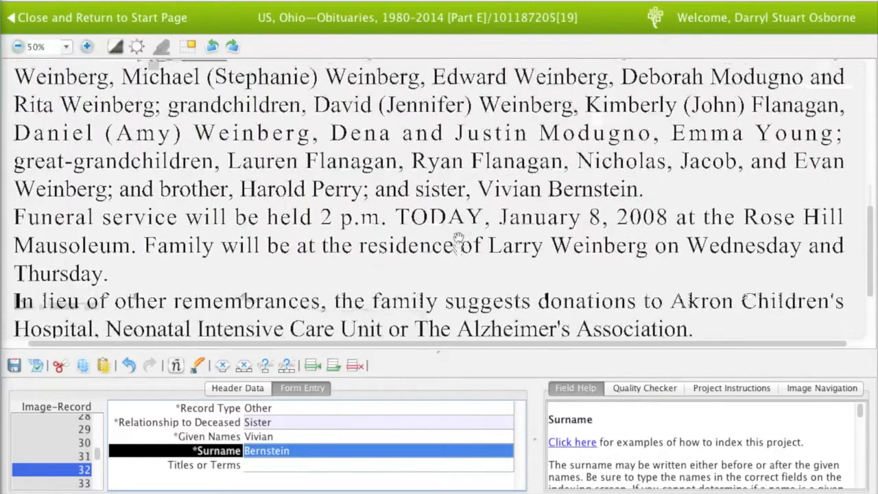
{"action": "scroll", "coordinate": [458, 236], "scroll_direction": "down", "scroll_amount": 3}
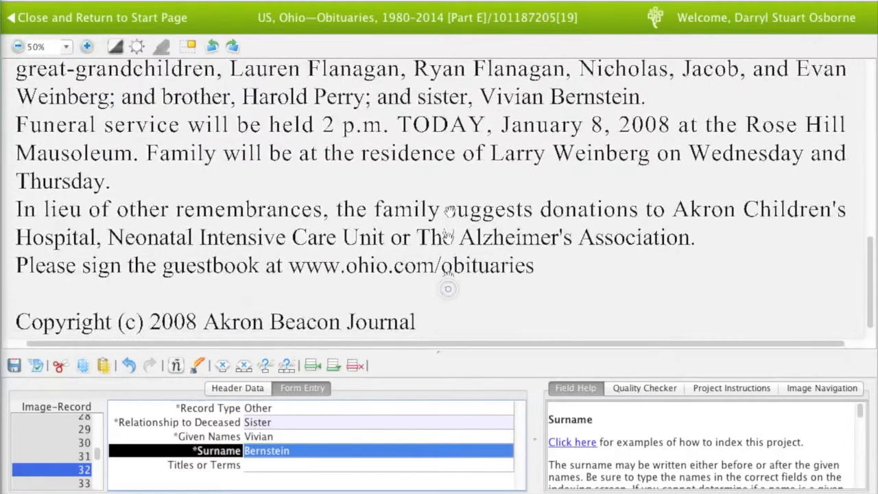
{"action": "scroll", "coordinate": [62, 468], "scroll_direction": "down", "scroll_amount": 1}
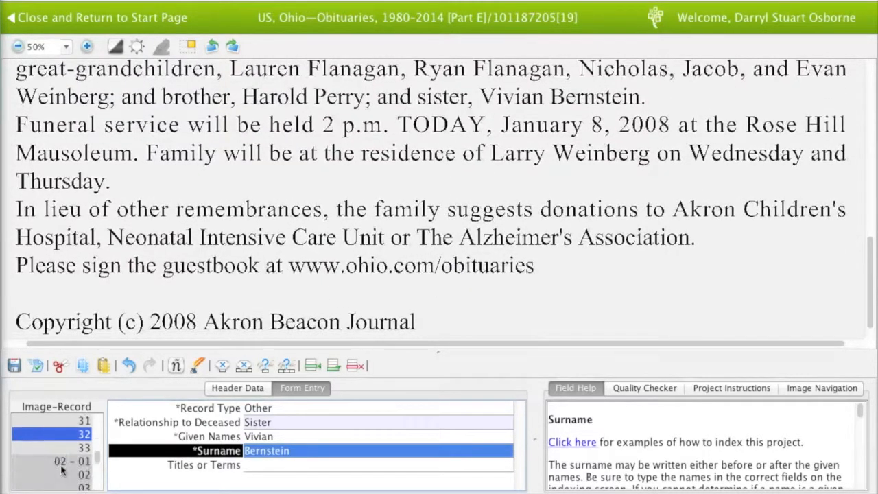
Delete the leftover blank record 33 and continue to image 02 without adding records
{"action": "left_click", "coordinate": [83, 447]}
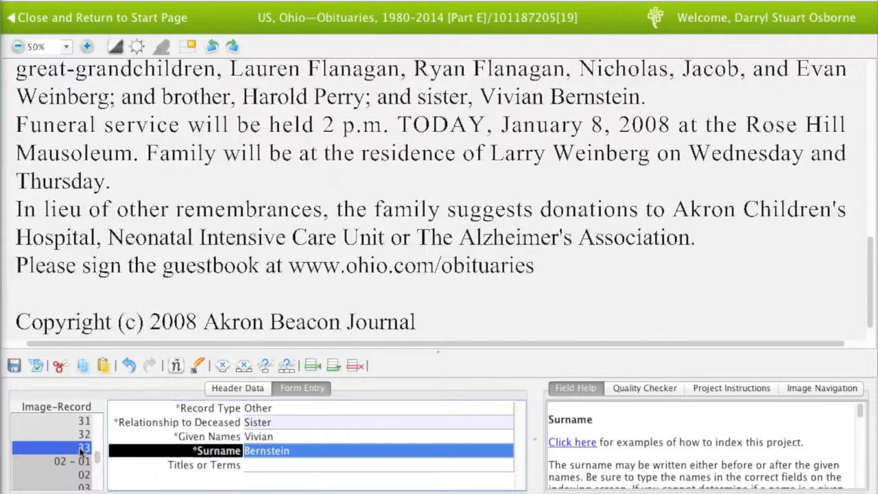
{"action": "left_click", "coordinate": [356, 365]}
{"action": "left_click", "coordinate": [408, 276]}
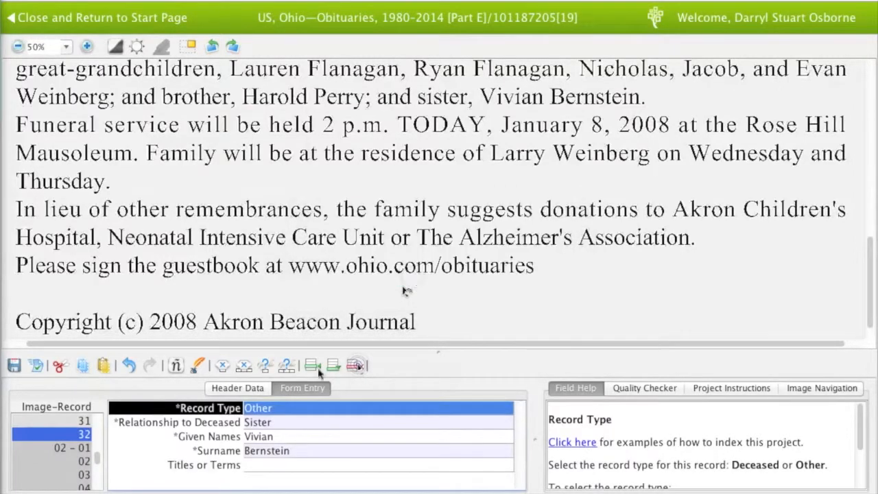
{"action": "key", "text": "Tab"}
{"action": "key", "text": "Tab"}
{"action": "key", "text": "Tab"}
{"action": "key", "text": "Tab"}
{"action": "key", "text": "Tab"}
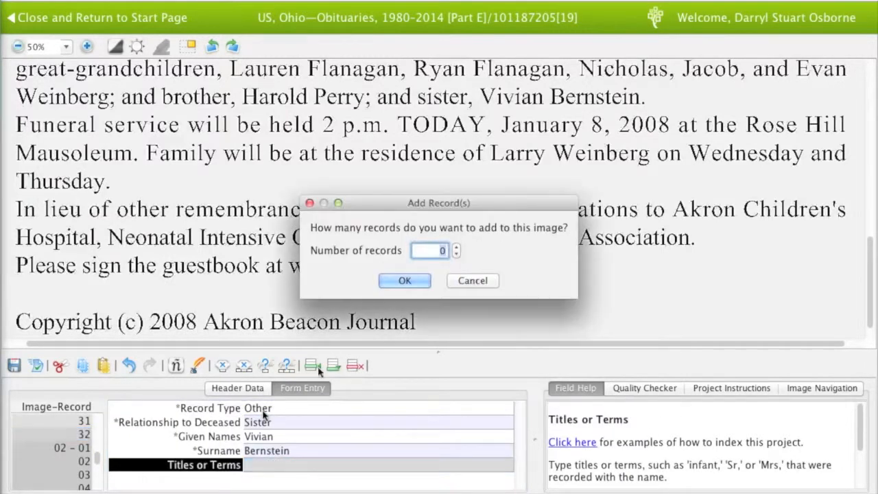
{"action": "left_click", "coordinate": [397, 282]}
{"action": "scroll", "coordinate": [373, 172], "scroll_direction": "up", "scroll_amount": 3}
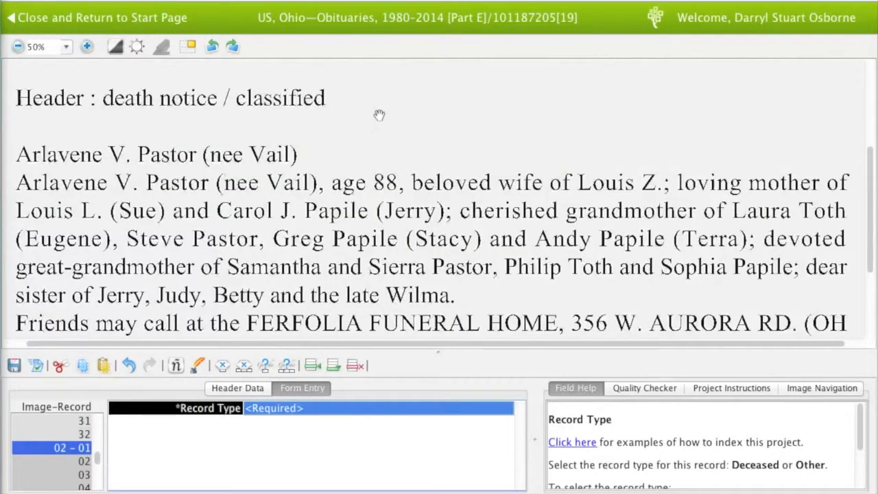
{"action": "scroll", "coordinate": [378, 112], "scroll_direction": "up", "scroll_amount": 3}
{"action": "left_click_drag", "start_coordinate": [392, 252], "coordinate": [379, 135]}
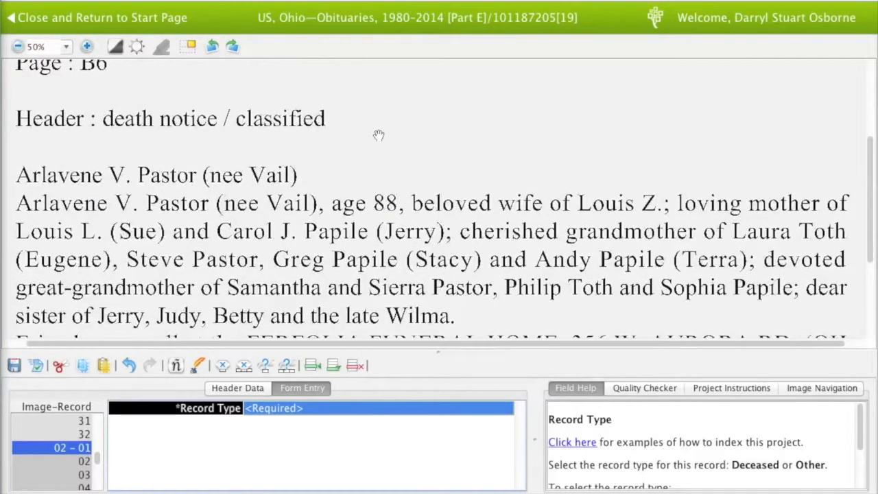
{"action": "left_click_drag", "start_coordinate": [379, 135], "coordinate": [373, 236]}
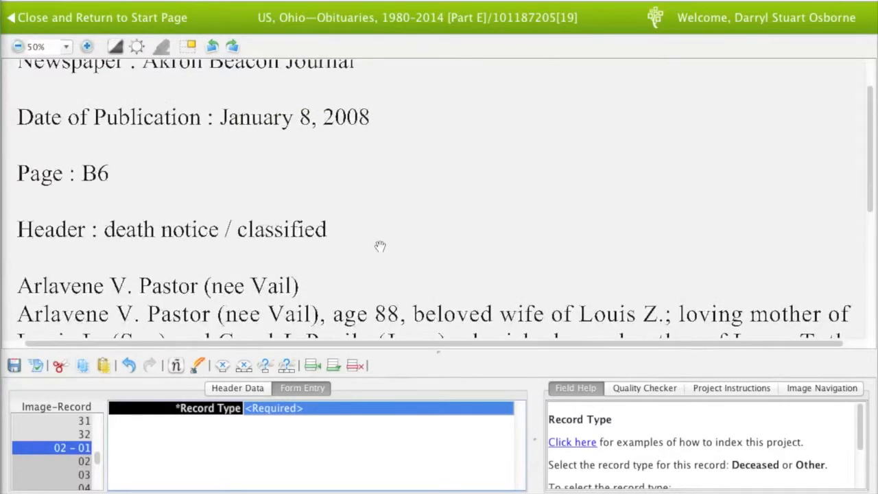
{"action": "type", "text": "d"}
{"action": "key", "text": "Tab"}
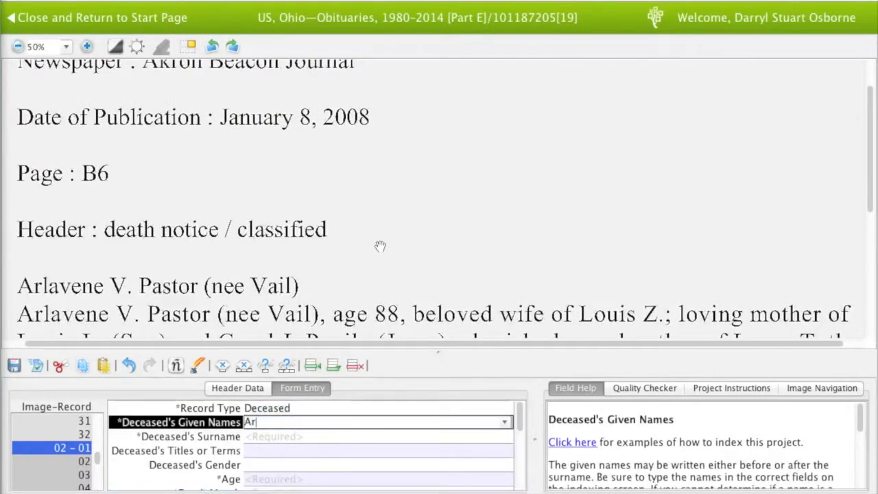
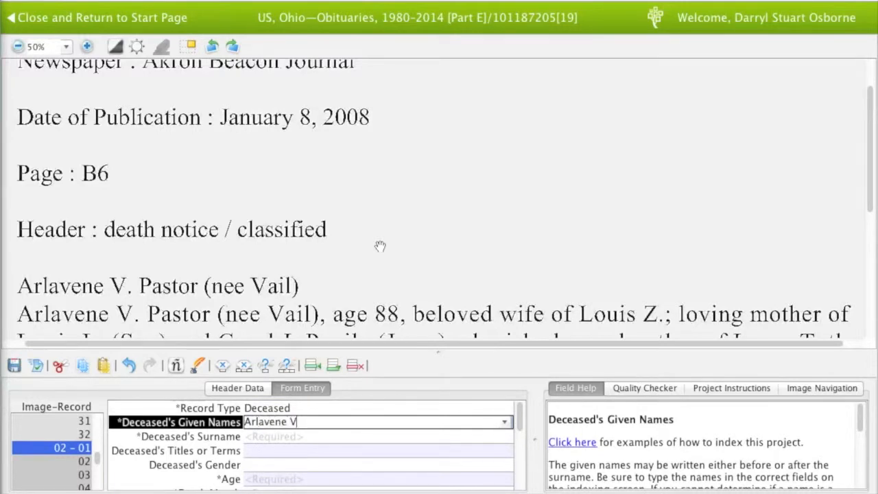
{"action": "key", "text": "Tab"}
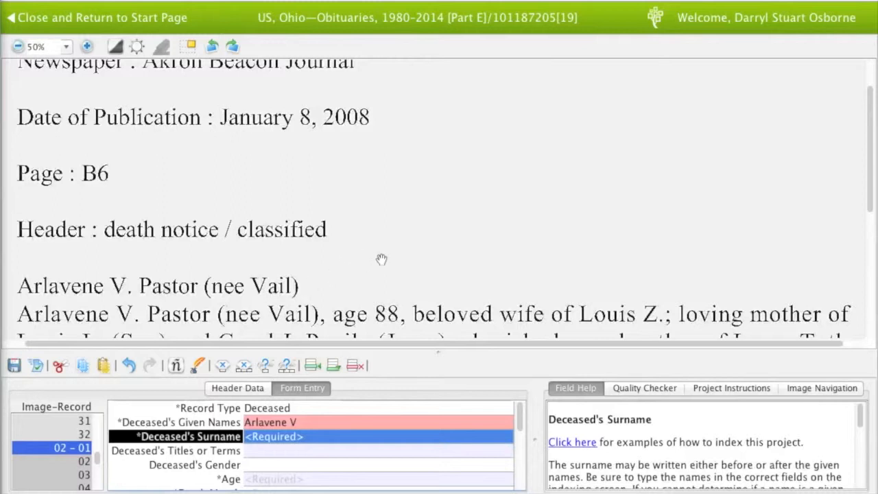
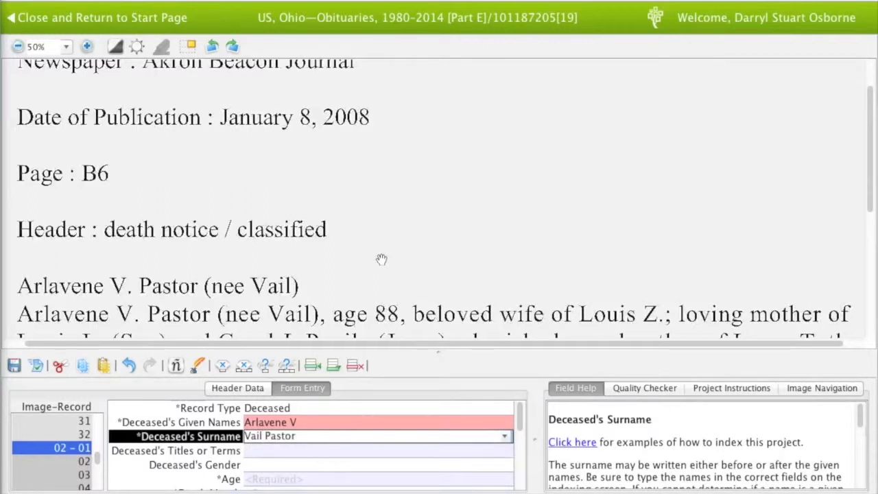
{"action": "key", "text": "Tab"}
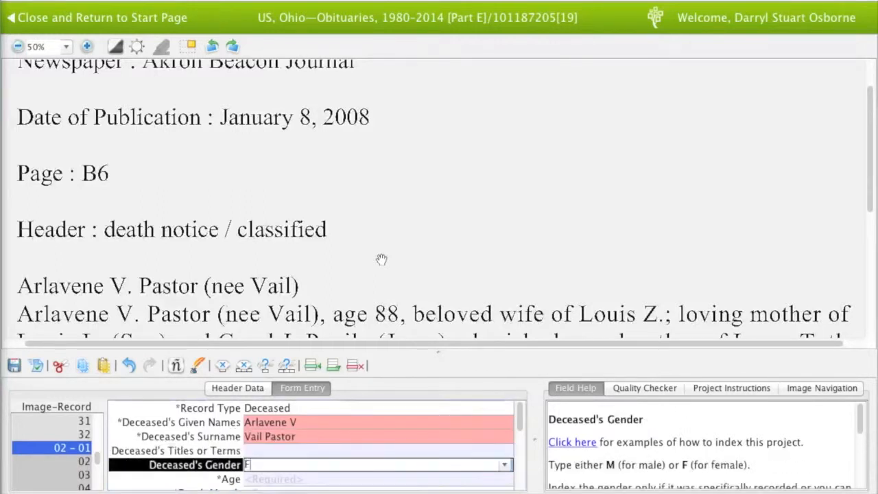
Enter gender F, age 88 and death date Jan 8 2008, fixing the mistyped year 20087
{"action": "type", "text": "F"}
{"action": "key", "text": "Tab"}
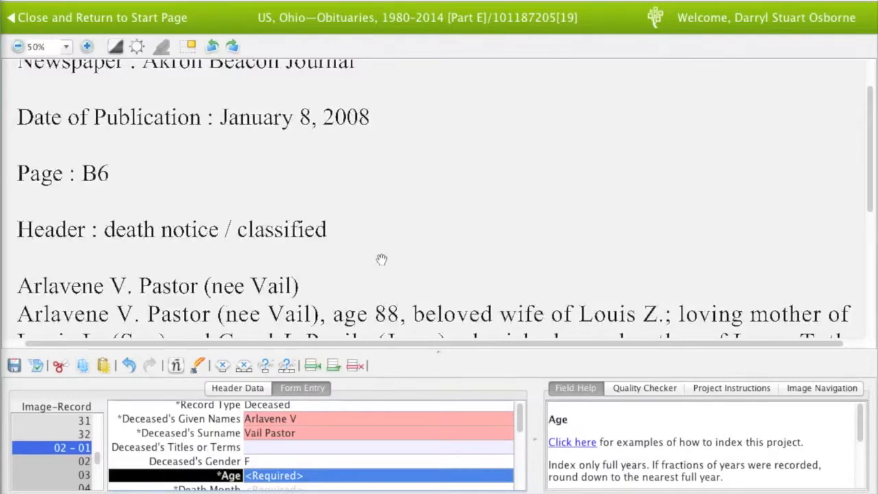
{"action": "type", "text": "88"}
{"action": "key", "text": "Tab"}
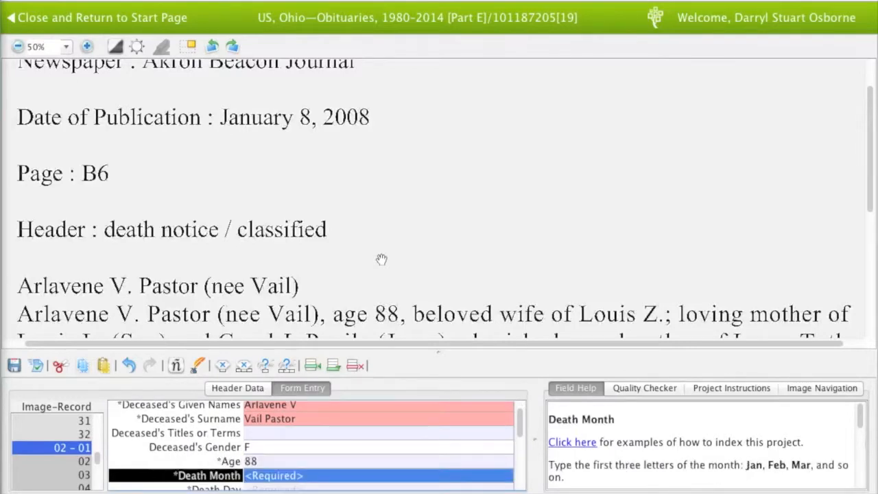
{"action": "left_click_drag", "start_coordinate": [378, 268], "coordinate": [384, 235]}
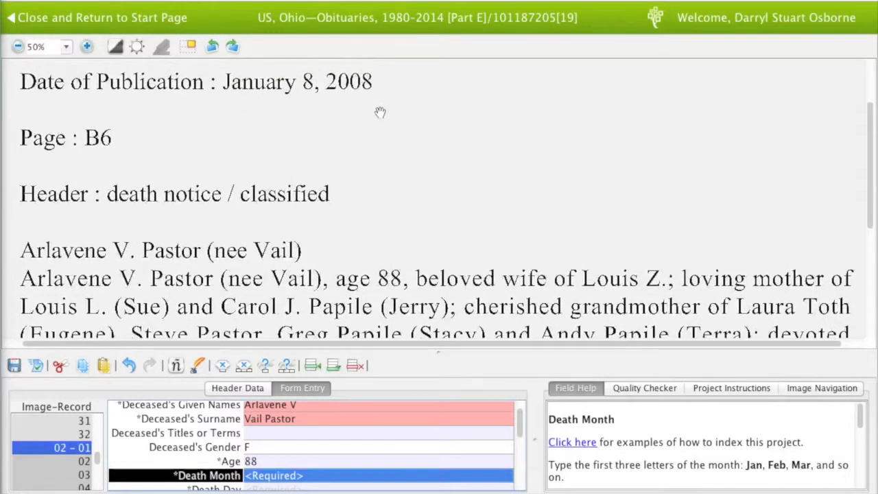
{"action": "type", "text": "Jan"}
{"action": "key", "text": "Tab"}
{"action": "type", "text": "8"}
{"action": "key", "text": "Tab"}
{"action": "type", "text": "20087"}
{"action": "key", "text": "Tab"}
{"action": "key", "text": "shift+Tab"}
{"action": "type", "text": "2008"}
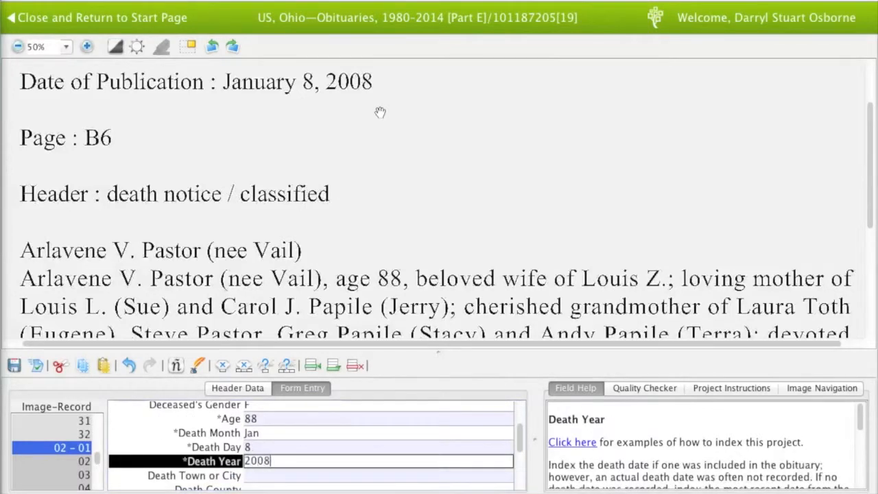
{"action": "key", "text": "Tab"}
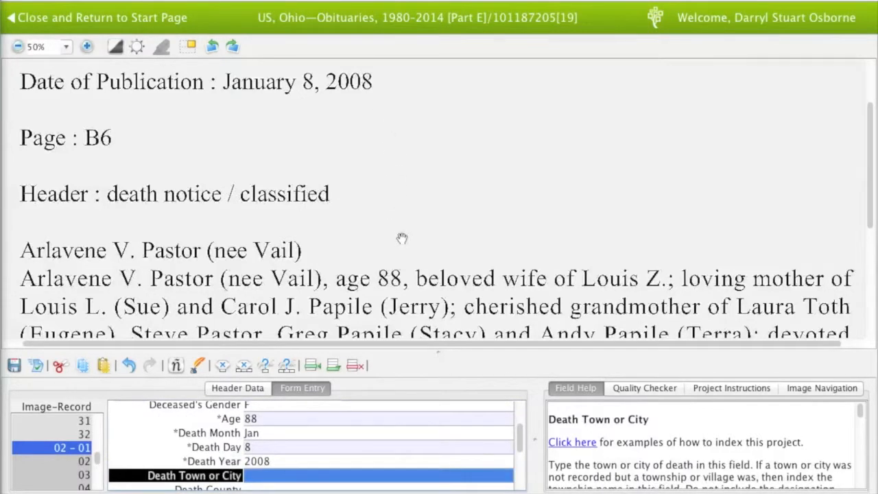
{"action": "scroll", "coordinate": [402, 182], "scroll_direction": "down", "scroll_amount": 3}
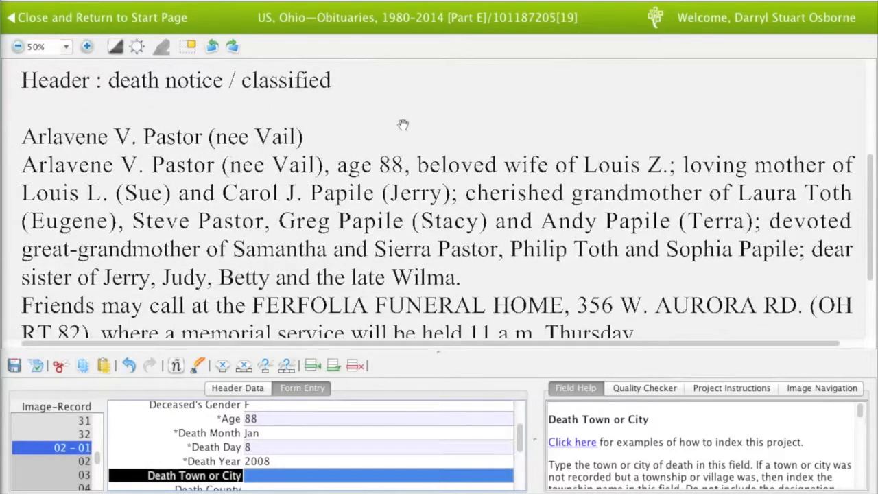
{"action": "key", "text": "Tab"}
{"action": "key", "text": "Tab"}
{"action": "key", "text": "Tab"}
{"action": "key", "text": "Tab"}
{"action": "key", "text": "Tab"}
{"action": "key", "text": "Tab"}
{"action": "key", "text": "Tab"}
{"action": "key", "text": "Tab"}
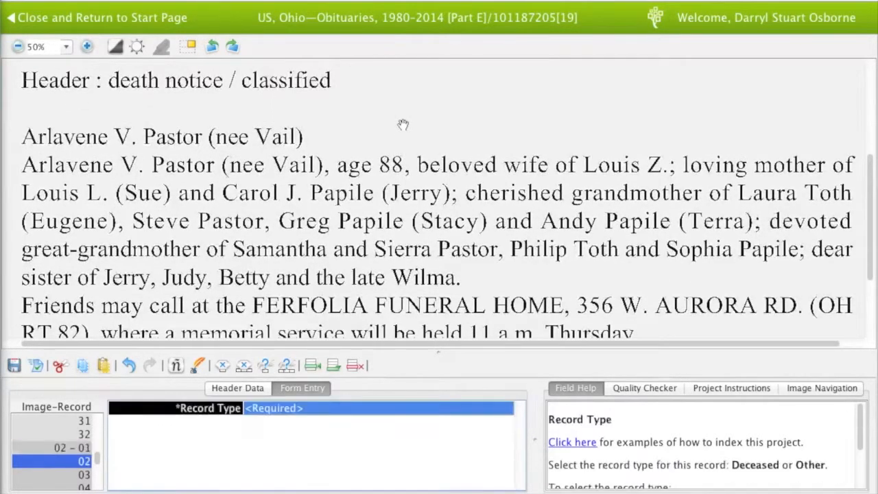
Add an Other record for husband Louis Z with a blank surname
{"action": "left_click_drag", "start_coordinate": [402, 124], "coordinate": [402, 266]}
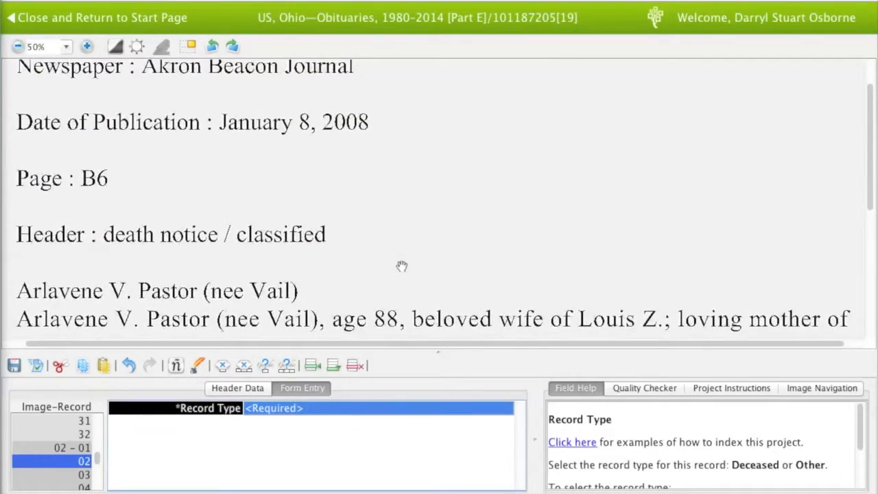
{"action": "type", "text": "Other"}
{"action": "key", "text": "Tab"}
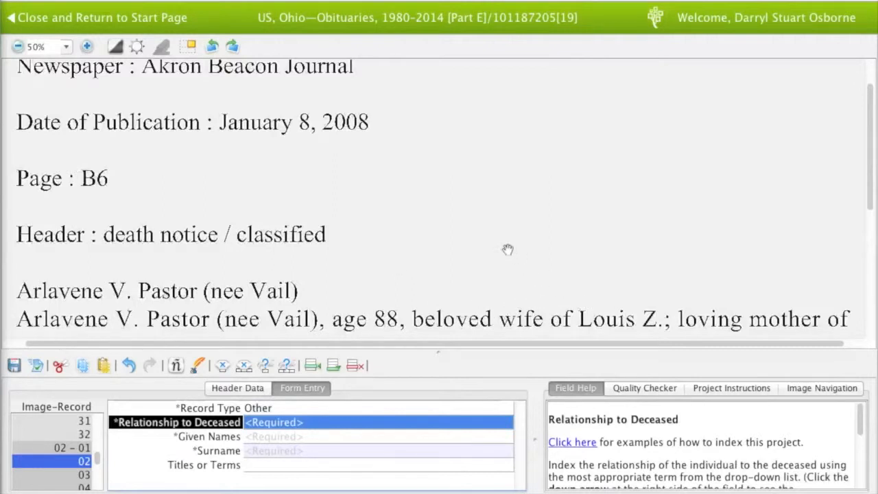
{"action": "type", "text": "Husband"}
{"action": "key", "text": "Tab"}
{"action": "type", "text": "Lou"}
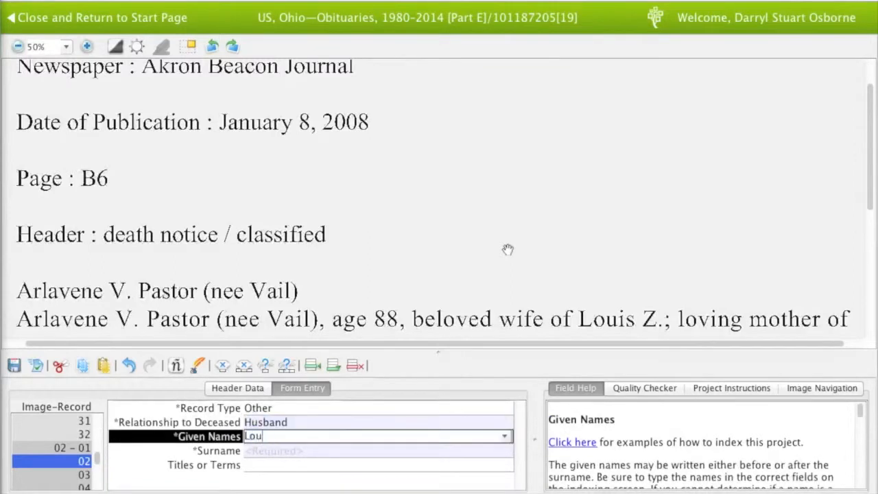
{"action": "type", "text": "is Z"}
{"action": "key", "text": "Tab"}
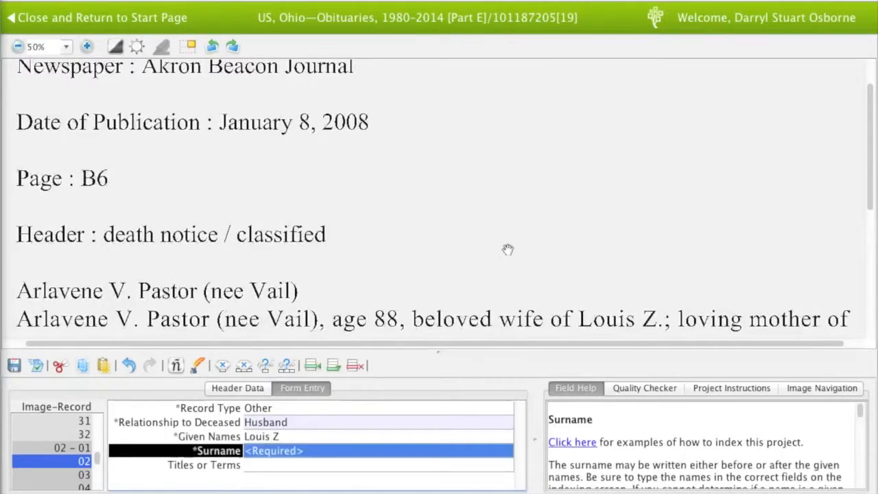
{"action": "key", "text": "ctrl+b"}
{"action": "key", "text": "Tab"}
{"action": "type", "text": "Other"}
{"action": "key", "text": "Tab"}
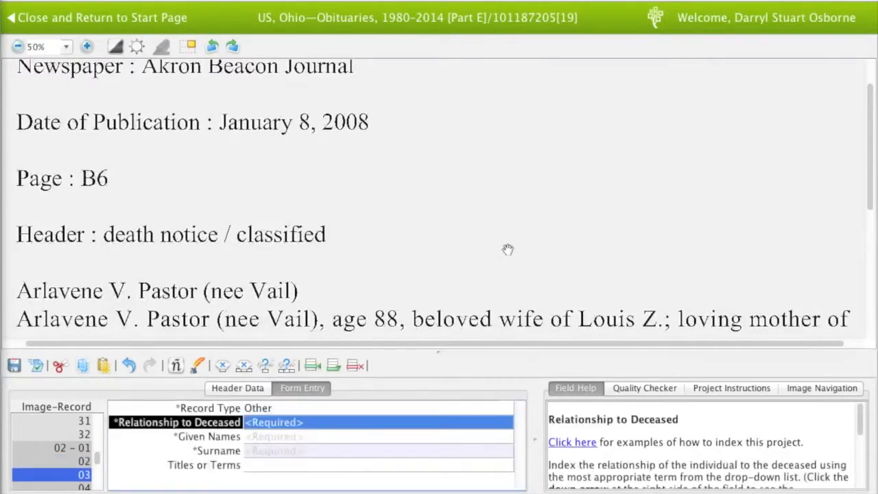
{"action": "left_click_drag", "start_coordinate": [508, 248], "coordinate": [507, 221]}
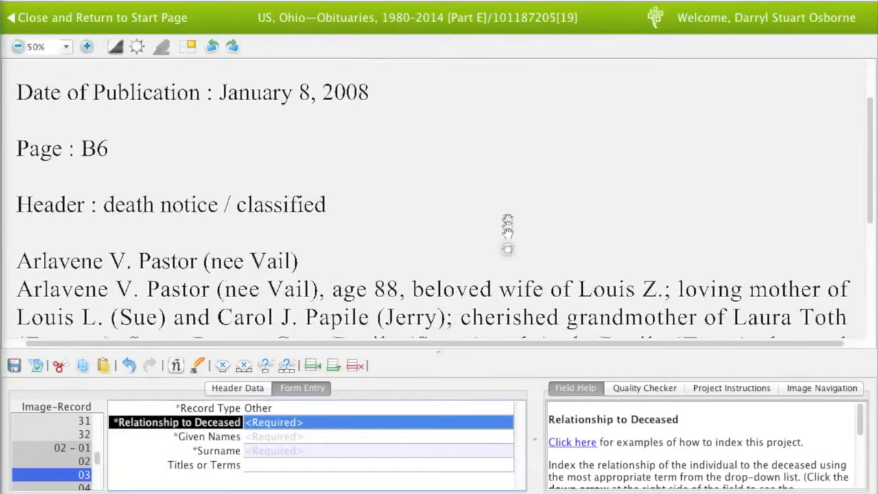
{"action": "type", "text": "Child"}
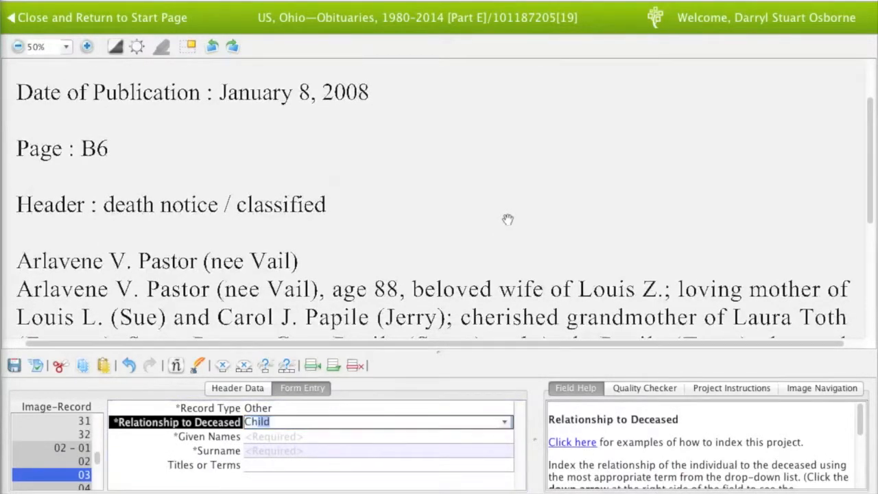
{"action": "key", "text": "Tab"}
{"action": "type", "text": "Louis L"}
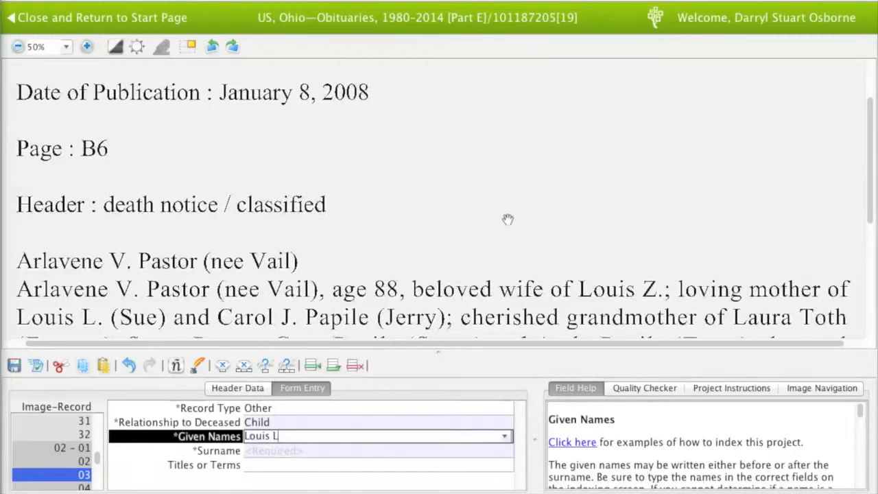
{"action": "key", "text": "Tab"}
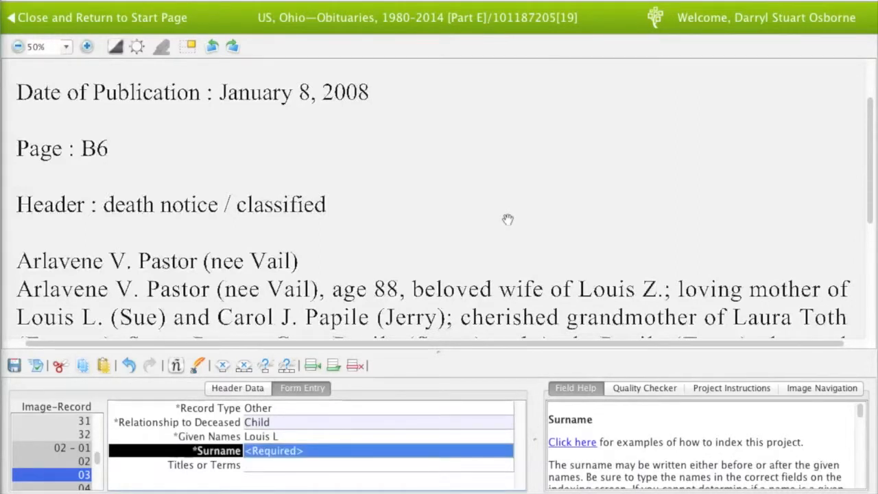
{"action": "key", "text": "ctrl+b"}
{"action": "key", "text": "Tab"}
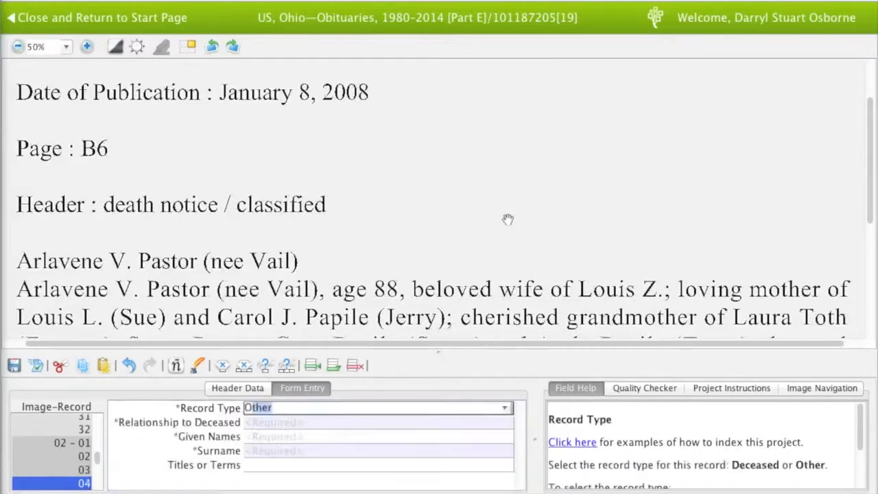
Add an Other record for child-in-law Sue with a blank surname
{"action": "key", "text": "Tab"}
{"action": "type", "text": "Child-in-Law"}
{"action": "key", "text": "Tab"}
{"action": "type", "text": "Sue"}
{"action": "key", "text": "Tab"}
{"action": "key", "text": "ctrl+b"}
{"action": "key", "text": "Tab"}
{"action": "type", "text": "Child"}
{"action": "key", "text": "Tab"}
{"action": "key", "text": "Tab"}
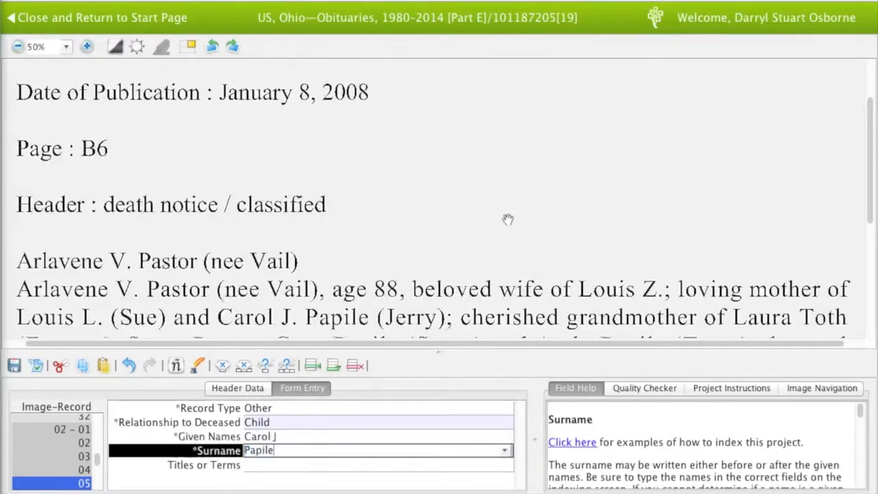
{"action": "key", "text": "Tab"}
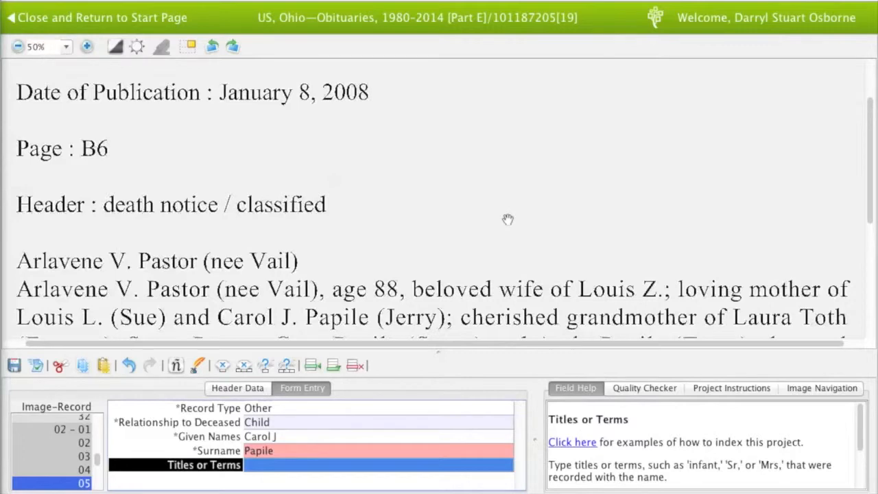
{"action": "key", "text": "Tab"}
Add an Other record for child-in-law Jerry with a blank surname, then request more records
{"action": "type", "text": "Other"}
{"action": "key", "text": "Tab"}
{"action": "type", "text": "Chil"}
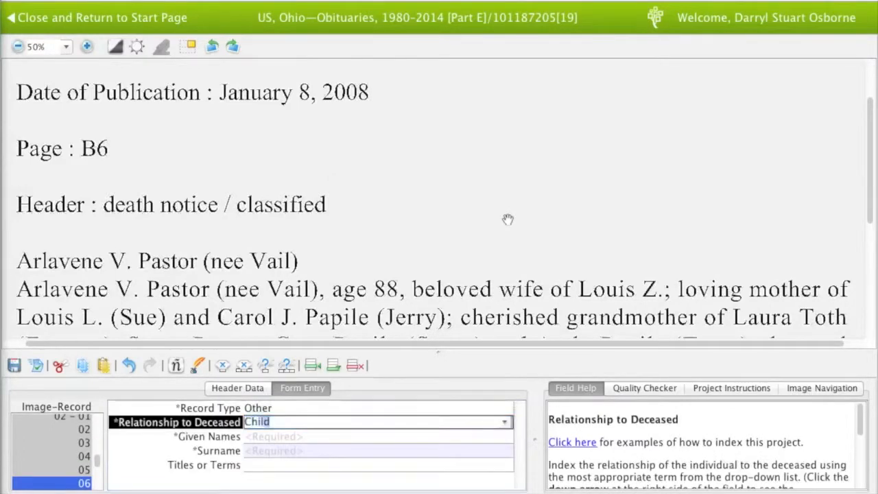
{"action": "type", "text": "d-"}
{"action": "key", "text": "Tab"}
{"action": "type", "text": "Jerry"}
{"action": "key", "text": "Tab"}
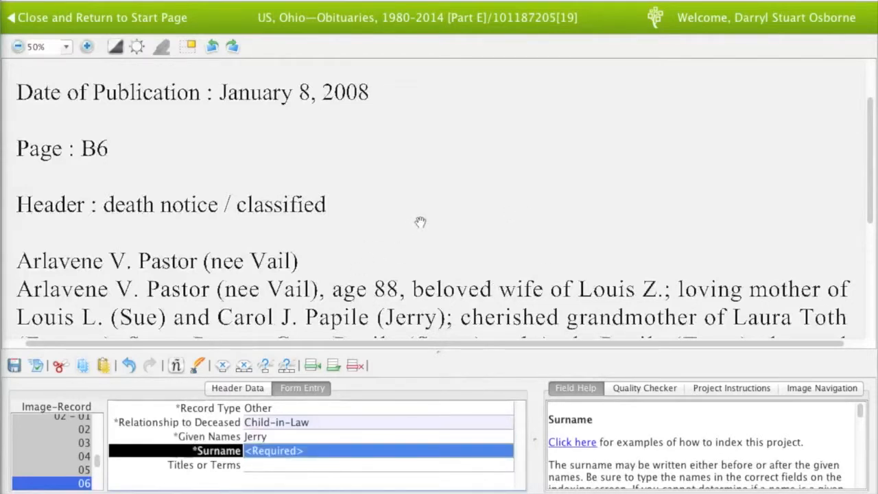
{"action": "key", "text": "ctrl+b"}
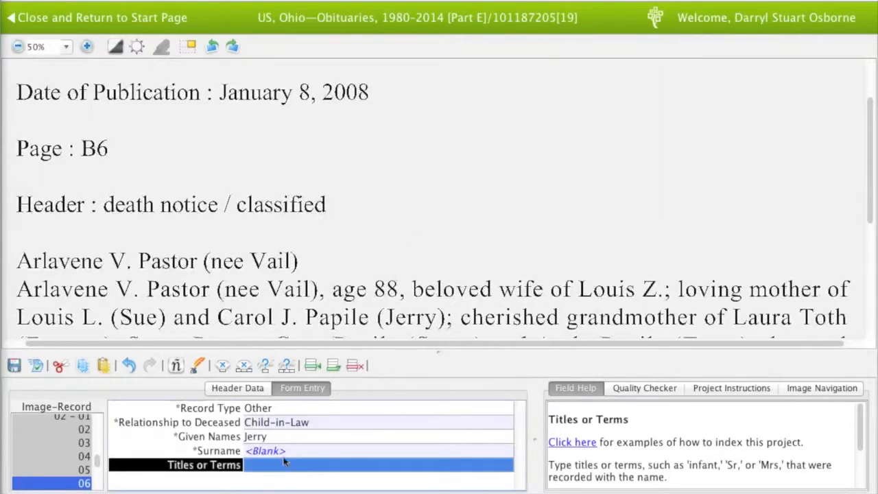
{"action": "key", "text": "Tab"}
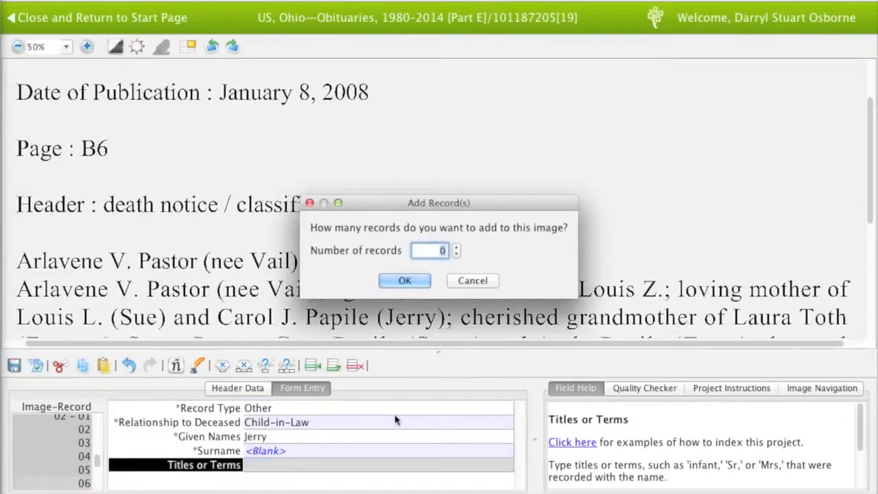
{"action": "type", "text": "8"}
{"action": "key", "text": "Return"}
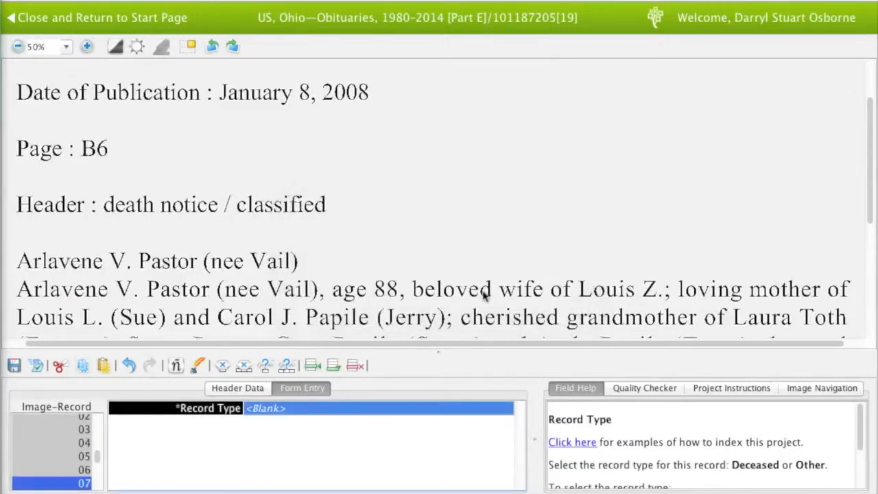
{"action": "left_click_drag", "start_coordinate": [485, 287], "coordinate": [483, 272]}
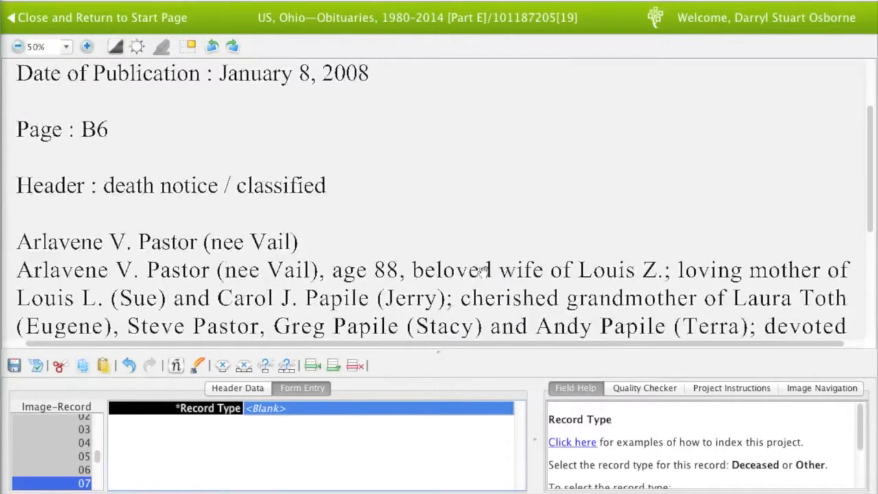
{"action": "type", "text": "Other"}
{"action": "key", "text": "Tab"}
{"action": "type", "text": "Grandchild"}
{"action": "key", "text": "Tab"}
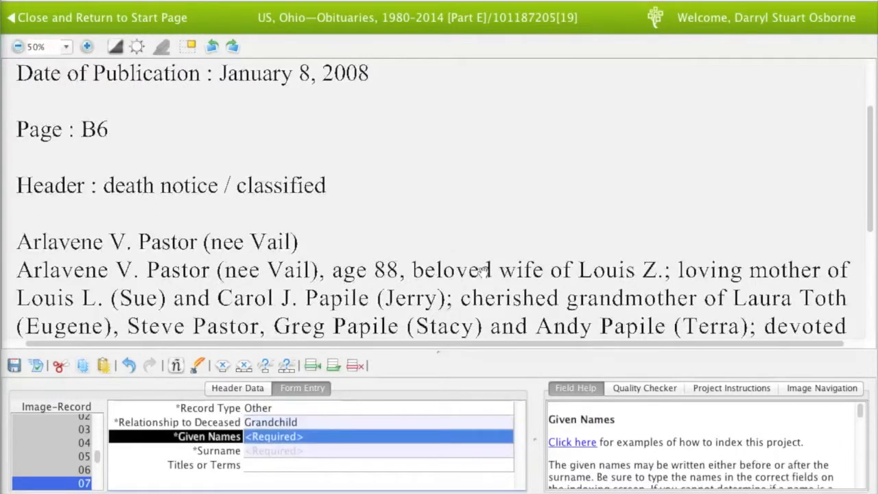
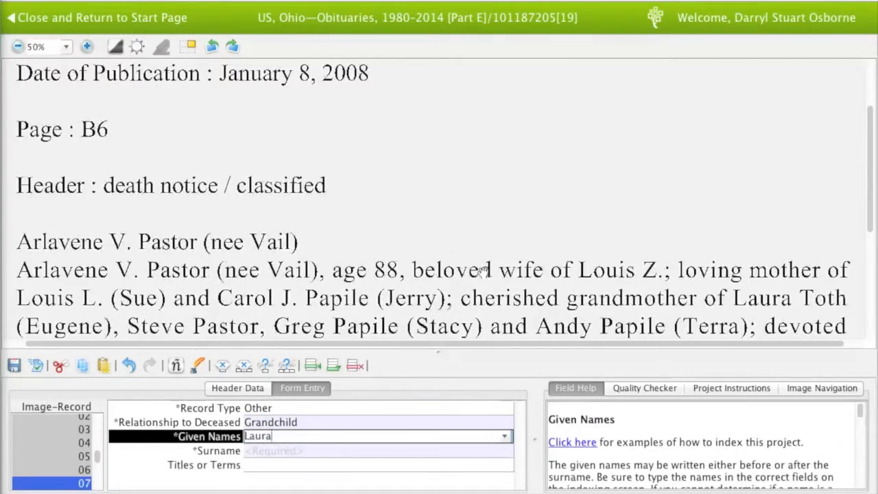
{"action": "key", "text": "Tab"}
{"action": "key", "text": "Tab"}
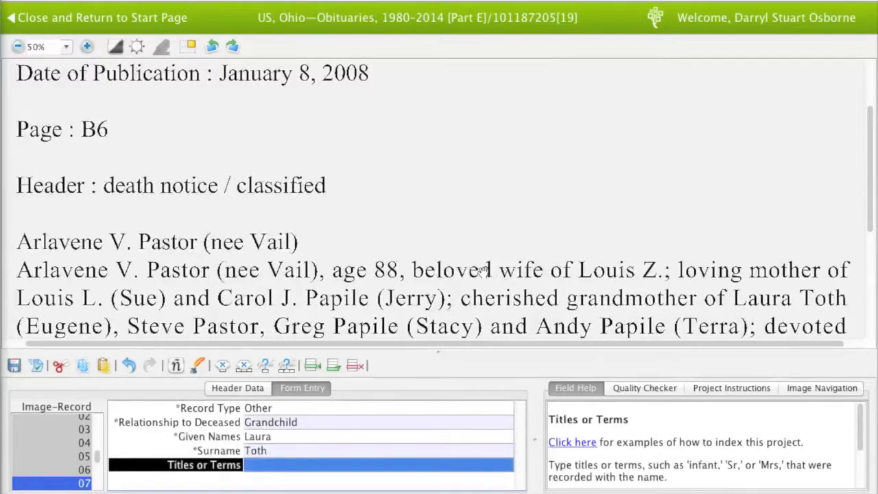
{"action": "key", "text": "Tab"}
Index grandchildren Eugene with a blank surname and Steve with a corrected surname
{"action": "type", "text": "Grandchild"}
{"action": "key", "text": "Tab"}
{"action": "type", "text": "Eugene"}
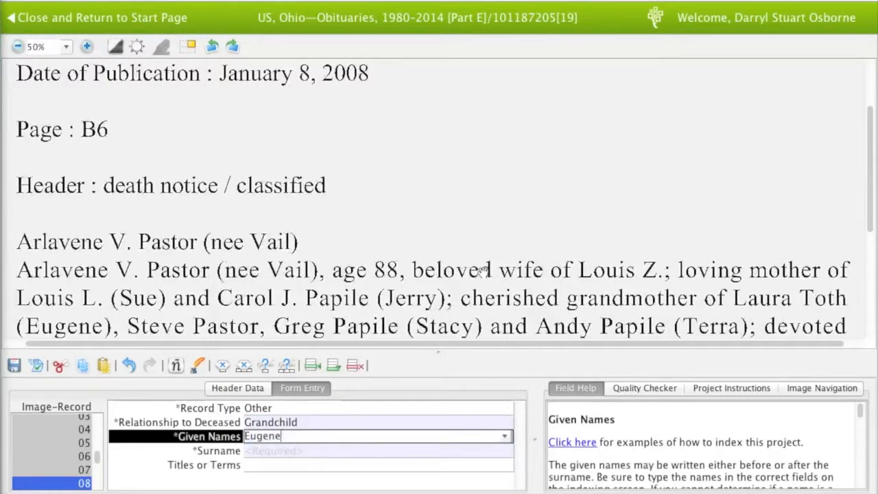
{"action": "key", "text": "Tab"}
{"action": "key", "text": "ctrl+b"}
{"action": "key", "text": "Tab"}
{"action": "key", "text": "Tab"}
{"action": "type", "text": "Grandchild"}
{"action": "key", "text": "Tab"}
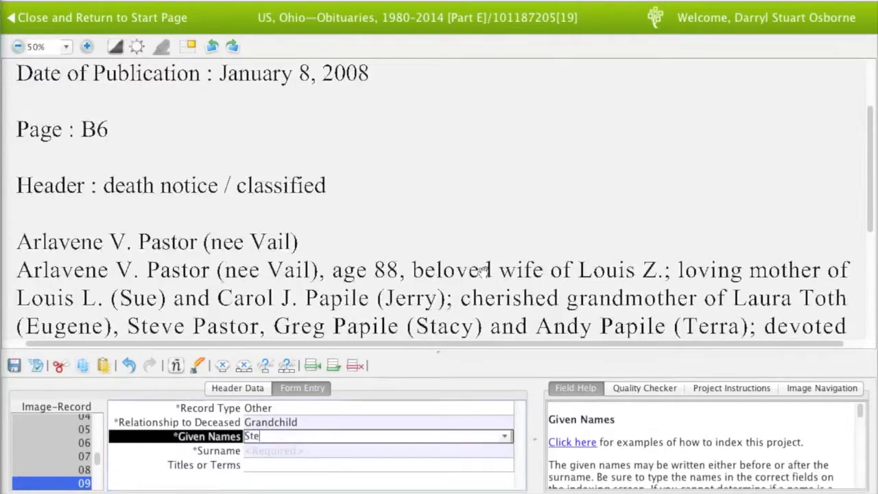
{"action": "key", "text": "Tab"}
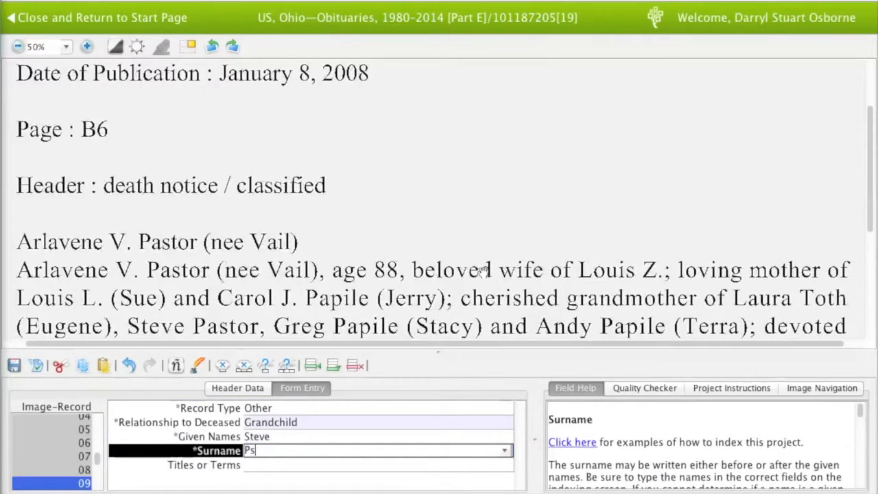
{"action": "key", "text": "Tab"}
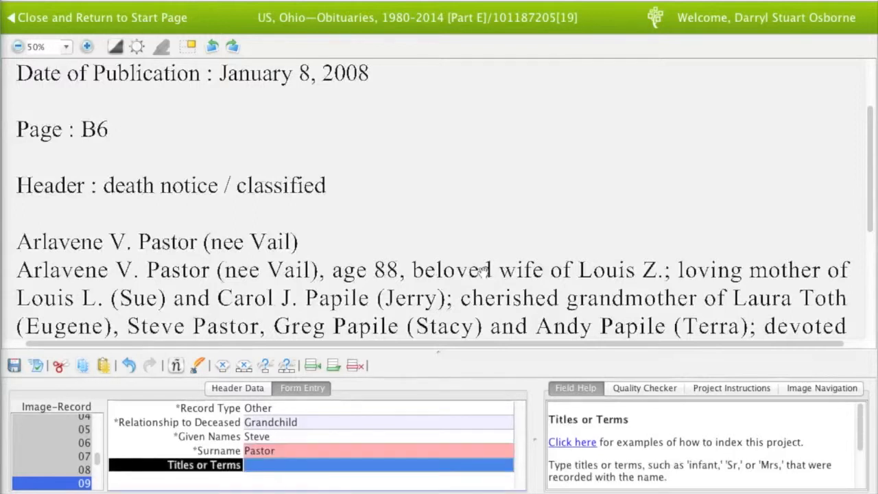
{"action": "key", "text": "Tab"}
{"action": "type", "text": "Other"}
{"action": "key", "text": "Tab"}
{"action": "type", "text": "Grandchild"}
{"action": "key", "text": "Tab"}
{"action": "key", "text": "Tab"}
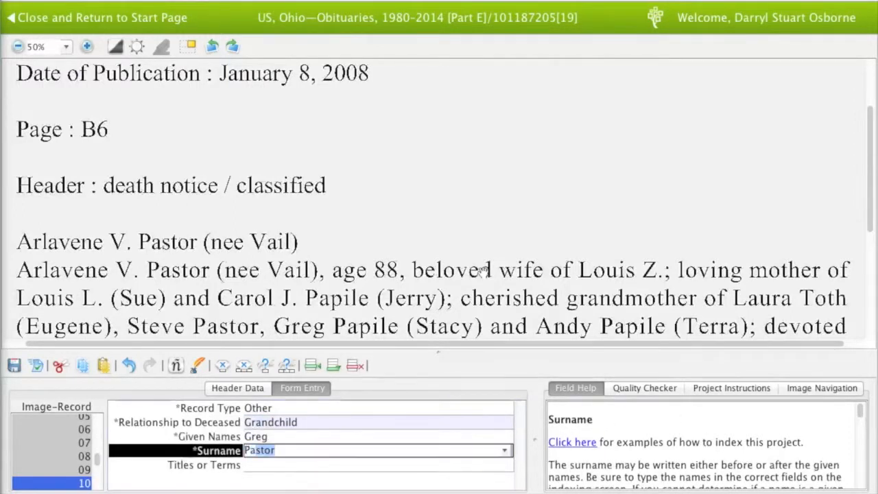
{"action": "key", "text": "Tab"}
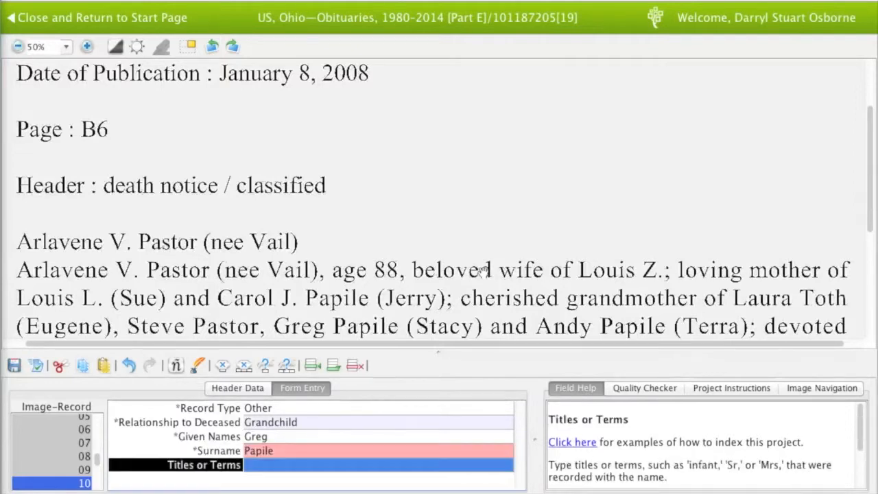
{"action": "key", "text": "Tab"}
Index record 11 as Other, Grandchild Steve with a blank surname
{"action": "type", "text": "Other"}
{"action": "key", "text": "Tab"}
{"action": "type", "text": "Grandchild"}
{"action": "key", "text": "Tab"}
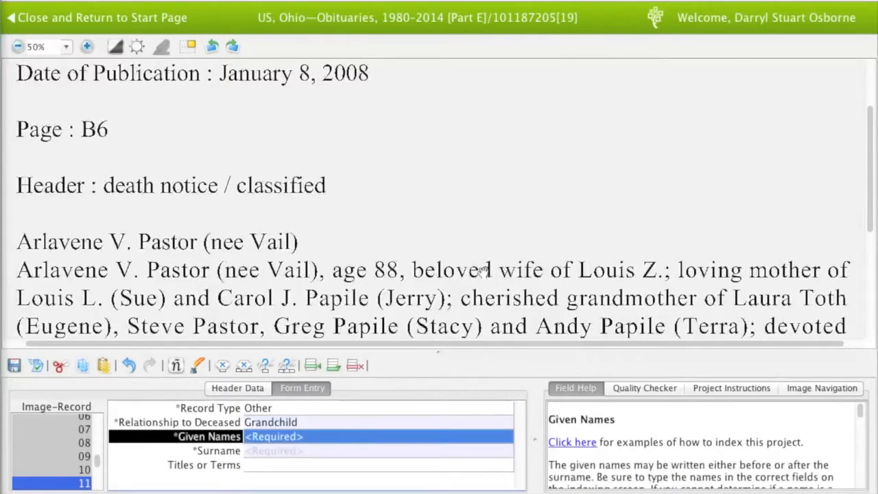
{"action": "type", "text": "Ste"}
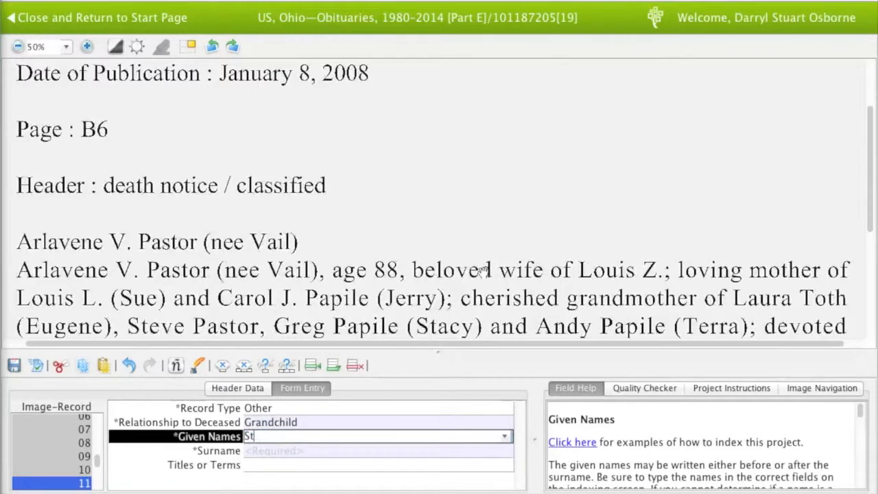
{"action": "key", "text": "Tab"}
{"action": "key", "text": "ctrl+b"}
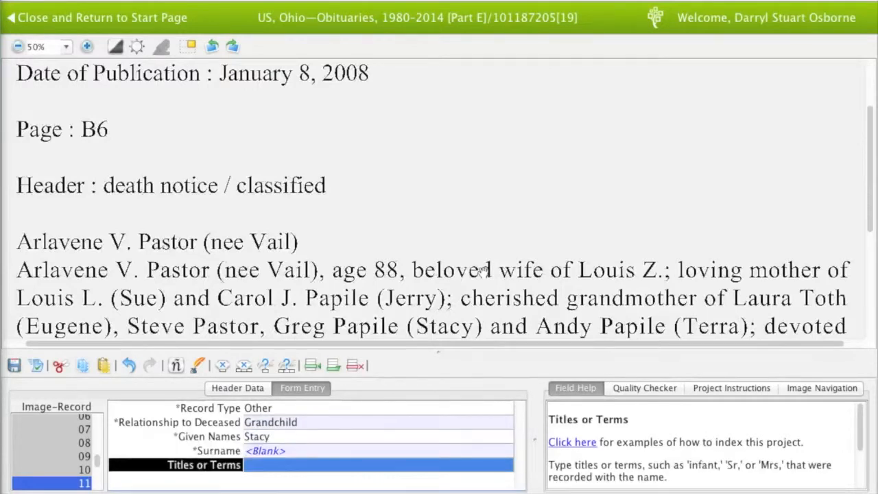
{"action": "key", "text": "Tab"}
{"action": "key", "text": "Tab"}
{"action": "key", "text": "Tab"}
{"action": "key", "text": "Tab"}
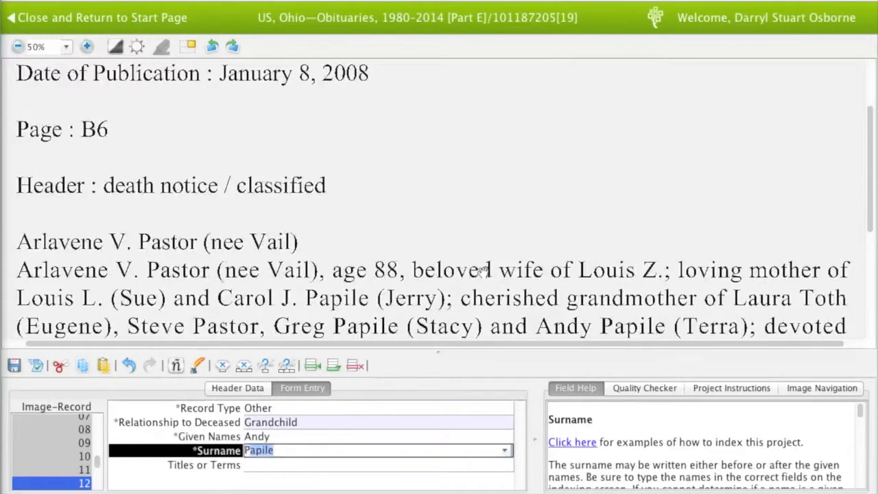
{"action": "key", "text": "Tab"}
{"action": "key", "text": "Tab"}
{"action": "key", "text": "Tab"}
{"action": "key", "text": "Tab"}
{"action": "type", "text": "Terra"}
{"action": "key", "text": "Tab"}
{"action": "key", "text": "ctrl+b"}
{"action": "key", "text": "Tab"}
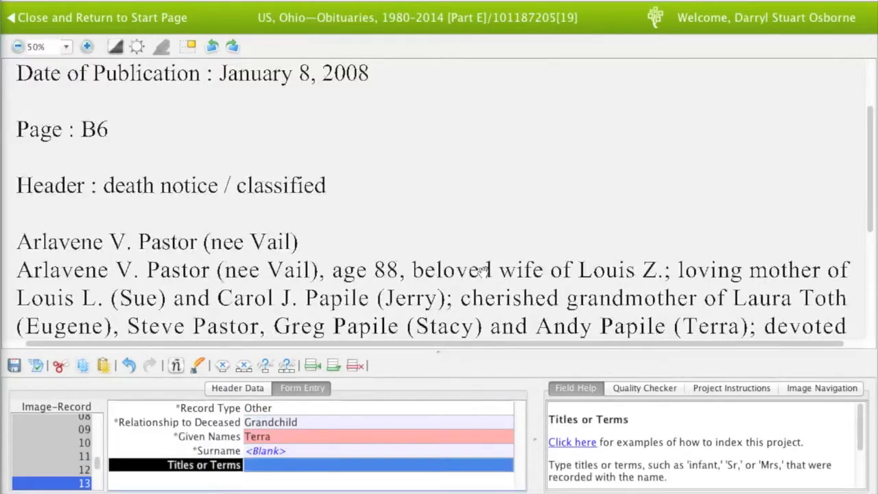
{"action": "left_click_drag", "start_coordinate": [542, 271], "coordinate": [543, 240]}
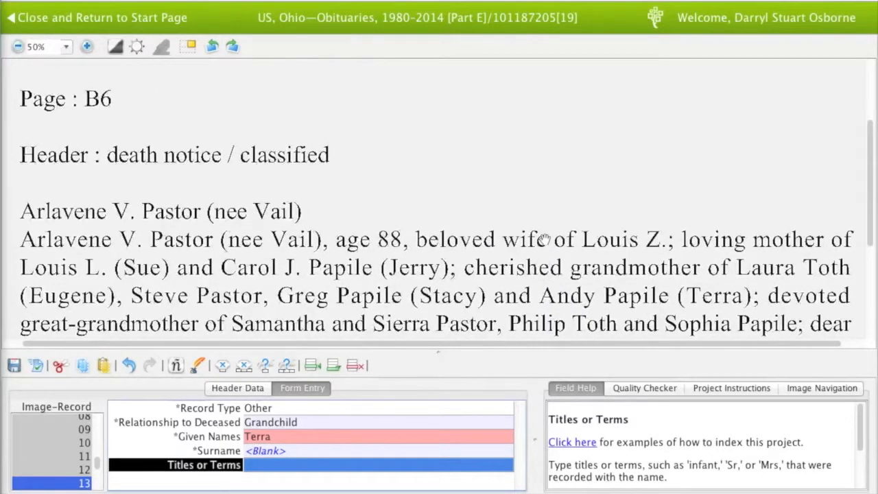
{"action": "key", "text": "Tab"}
{"action": "key", "text": "Tab"}
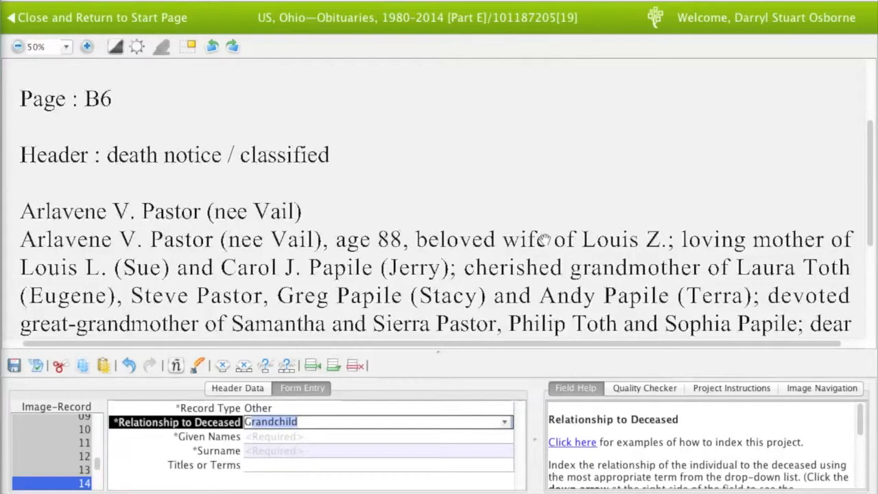
{"action": "key", "text": "Tab"}
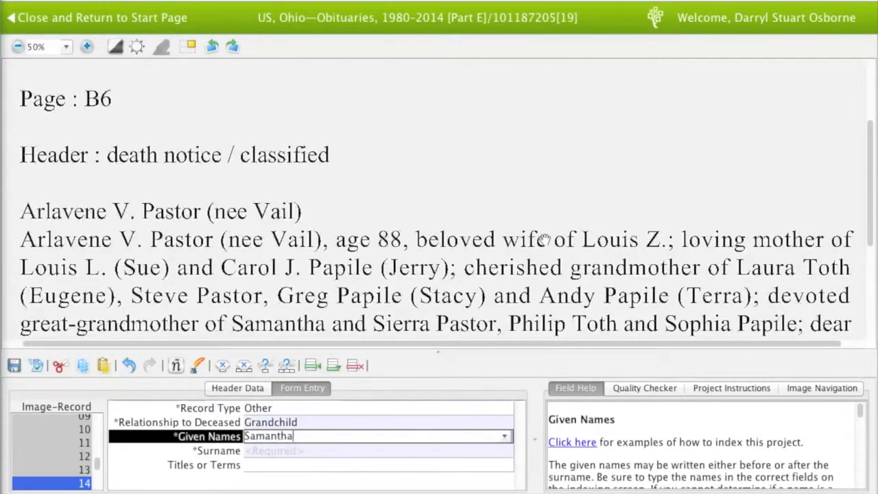
{"action": "key", "text": "Tab"}
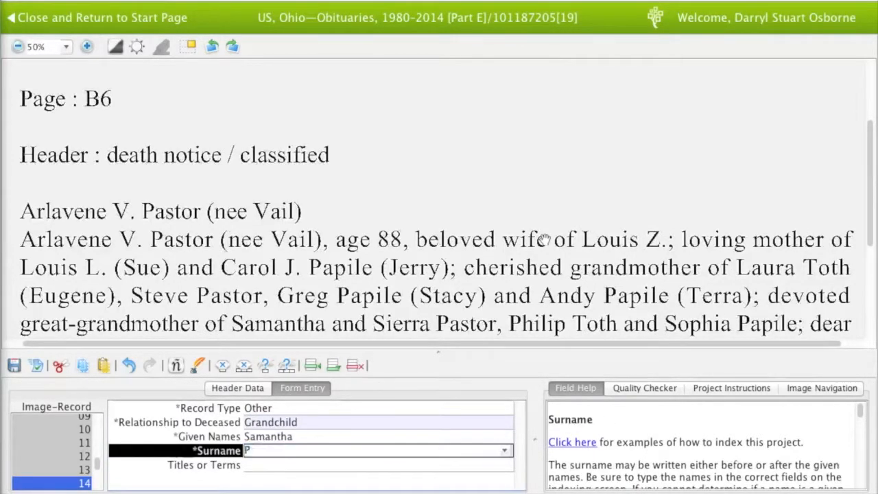
{"action": "key", "text": "Tab"}
{"action": "key", "text": "Tab"}
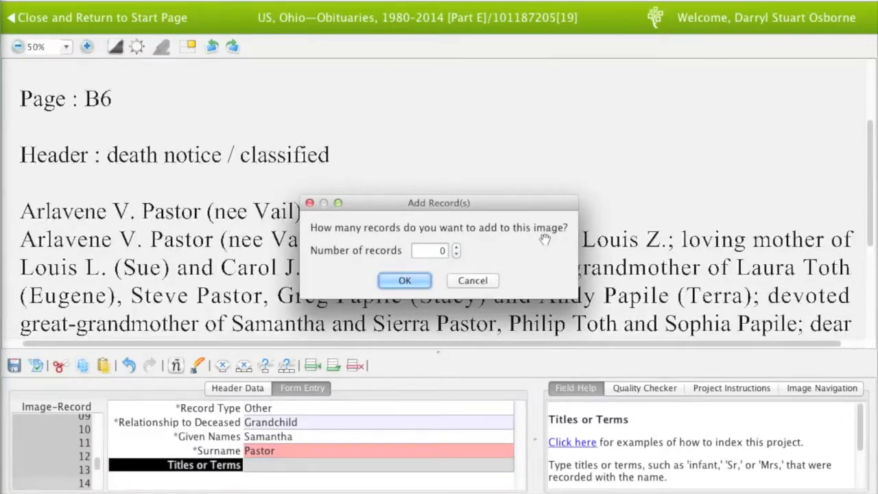
{"action": "type", "text": "4"}
{"action": "key", "text": "Return"}
{"action": "key", "text": "Tab"}
{"action": "type", "text": "G"}
{"action": "key", "text": "Tab"}
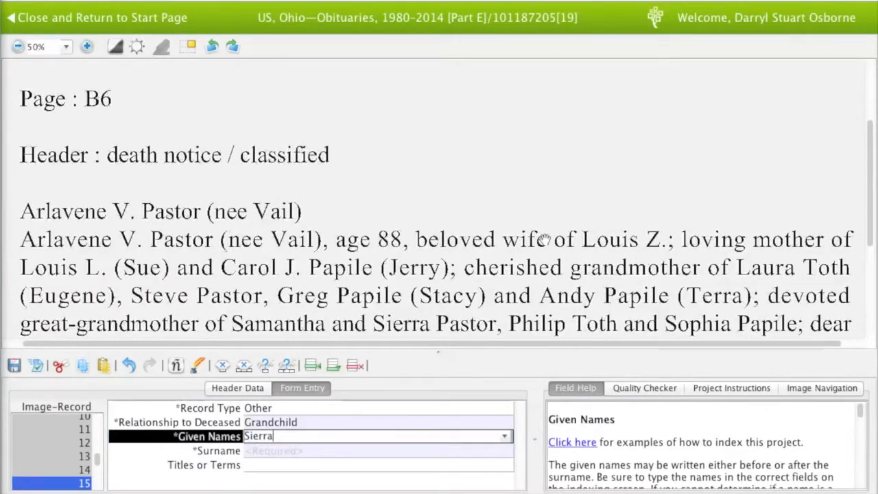
{"action": "key", "text": "Tab"}
{"action": "key", "text": "Tab"}
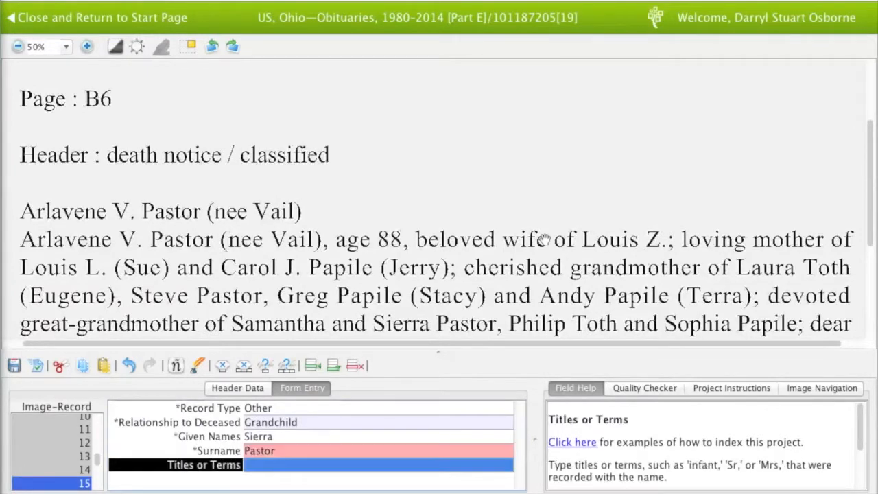
{"action": "key", "text": "shift+Tab"}
{"action": "key", "text": "shift+Tab"}
{"action": "key", "text": "shift+Tab"}
{"action": "key", "text": "shift+Tab"}
{"action": "key", "text": "shift+Tab"}
{"action": "key", "text": "Tab"}
{"action": "key", "text": "Tab"}
{"action": "key", "text": "Tab"}
{"action": "key", "text": "Tab"}
{"action": "key", "text": "Tab"}
{"action": "key", "text": "Tab"}
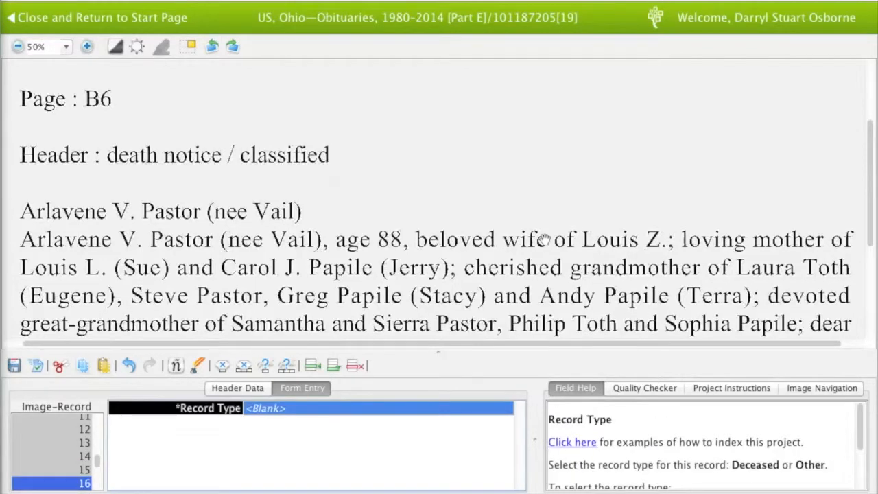
{"action": "type", "text": "Other"}
{"action": "key", "text": "Tab"}
{"action": "type", "text": "Grandchild"}
{"action": "key", "text": "Tab"}
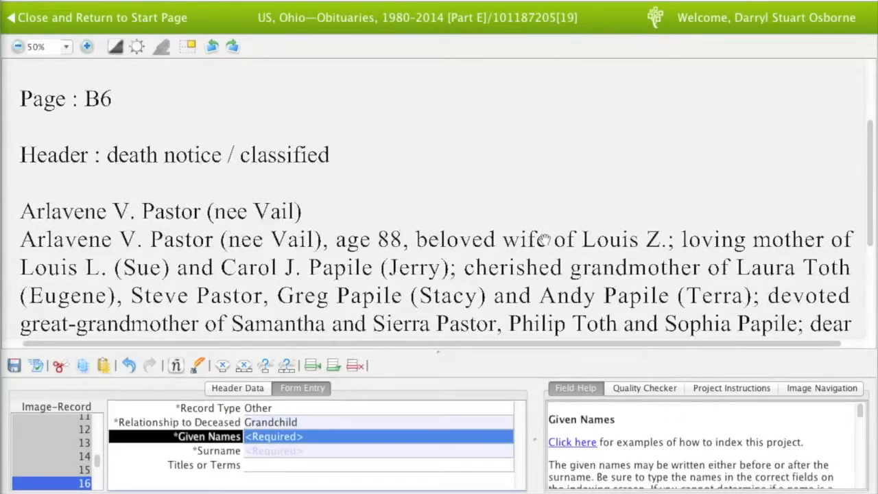
{"action": "key", "text": "Tab"}
{"action": "key", "text": "Tab"}
{"action": "key", "text": "Tab"}
{"action": "type", "text": "Other"}
{"action": "key", "text": "Tab"}
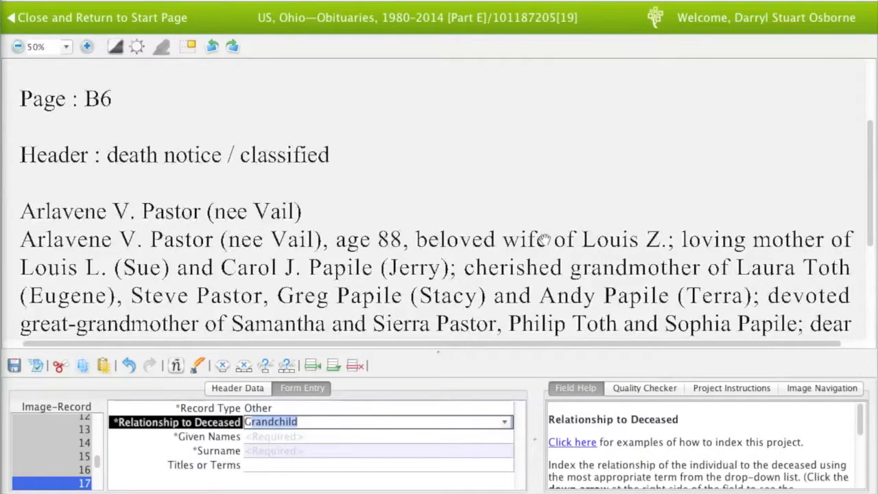
{"action": "key", "text": "Tab"}
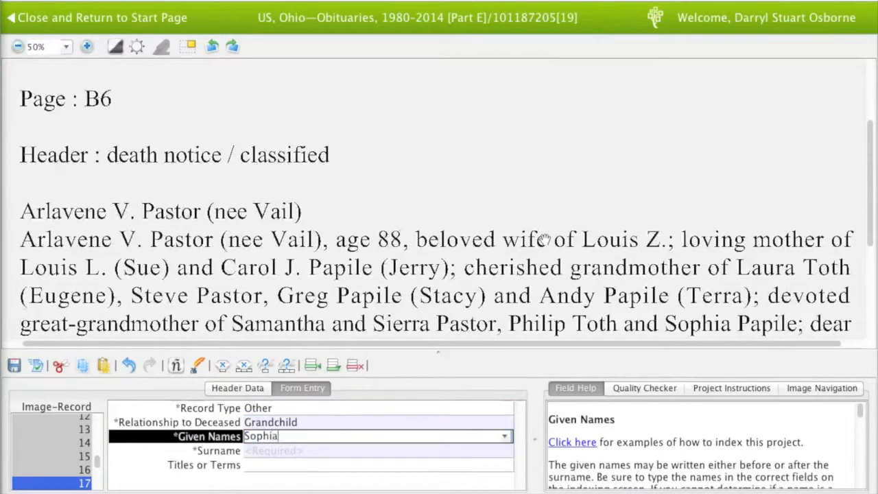
{"action": "key", "text": "Tab"}
{"action": "key", "text": "Tab"}
{"action": "key", "text": "shift+Tab"}
{"action": "type", "text": "Papile"}
{"action": "key", "text": "Tab"}
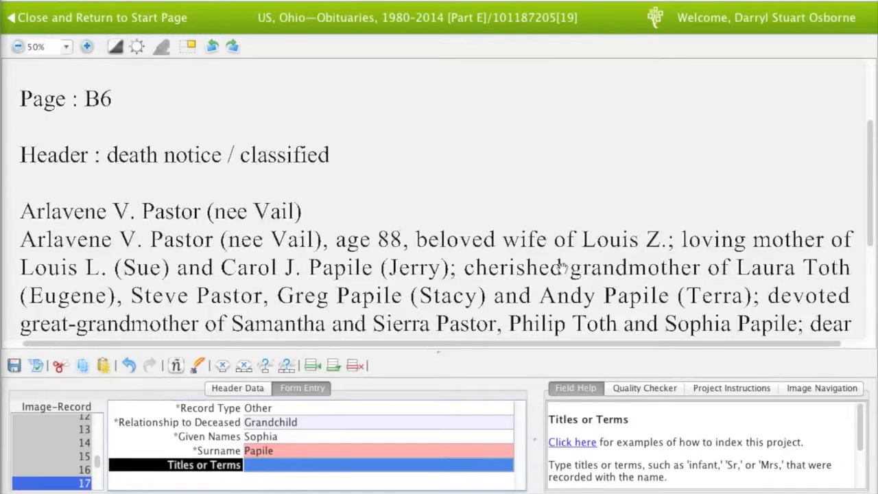
{"action": "scroll", "coordinate": [563, 254], "scroll_direction": "down", "scroll_amount": 2}
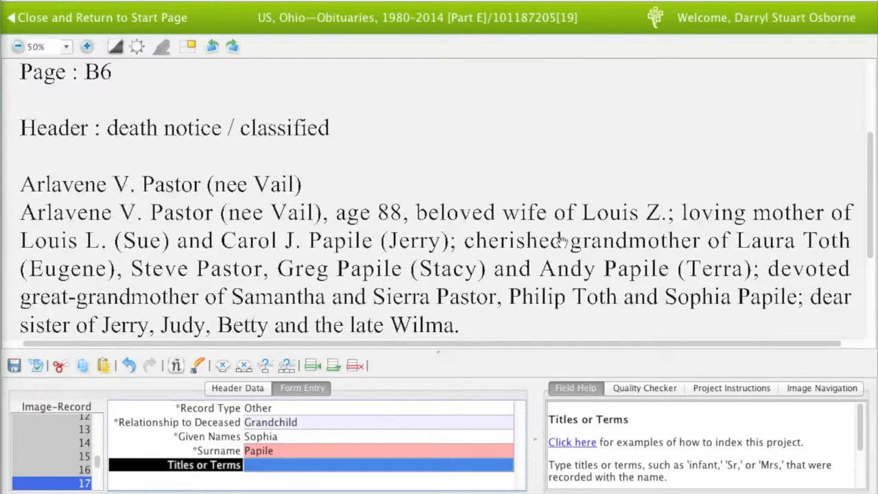
{"action": "key", "text": "Tab"}
{"action": "key", "text": "Tab"}
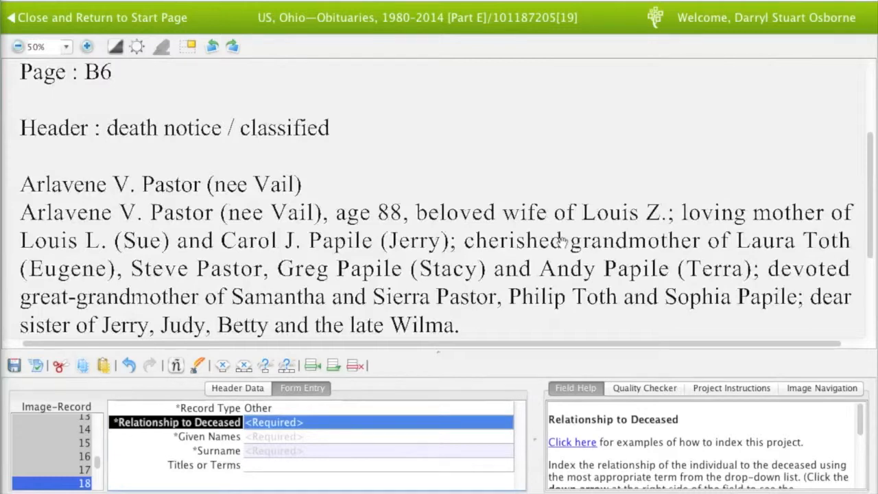
Add sibling records for Jerry and Judy, each with a blank surname
{"action": "type", "text": "s"}
{"action": "key", "text": "Tab"}
{"action": "type", "text": "Jerry"}
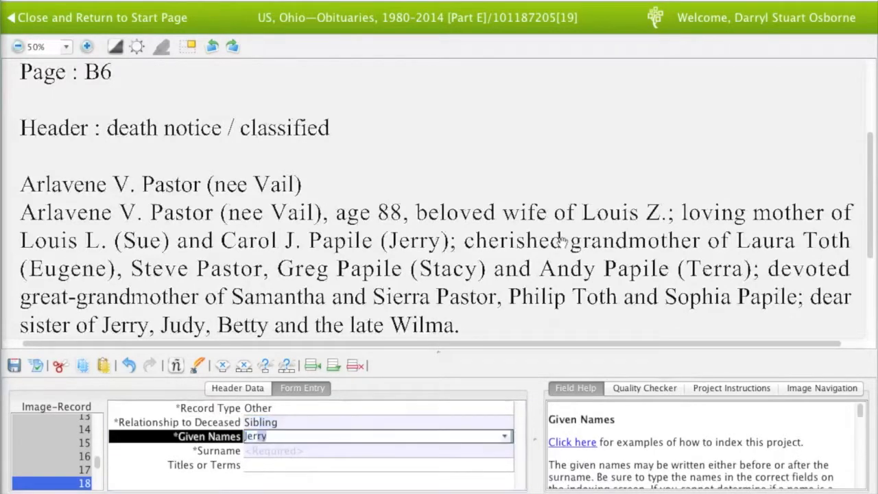
{"action": "key", "text": "Tab"}
{"action": "key", "text": "ctrl+b"}
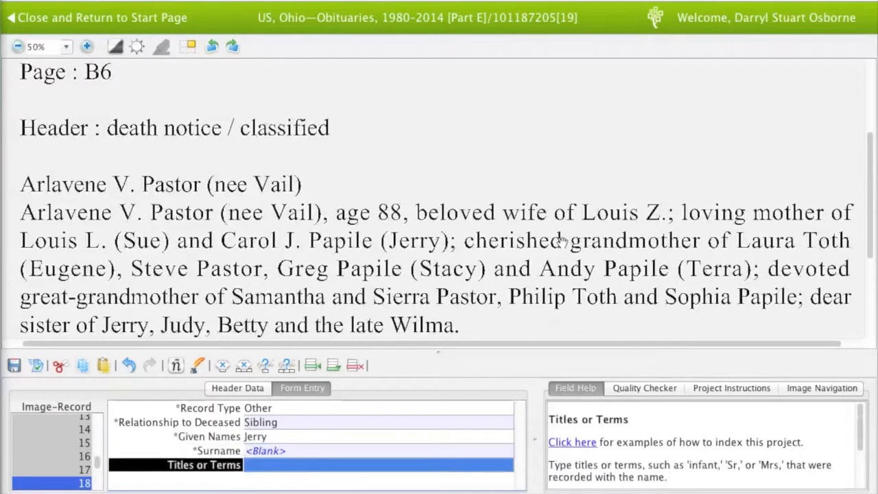
{"action": "key", "text": "Tab"}
{"action": "key", "text": "Tab"}
{"action": "key", "text": "Tab"}
{"action": "type", "text": "Judy"}
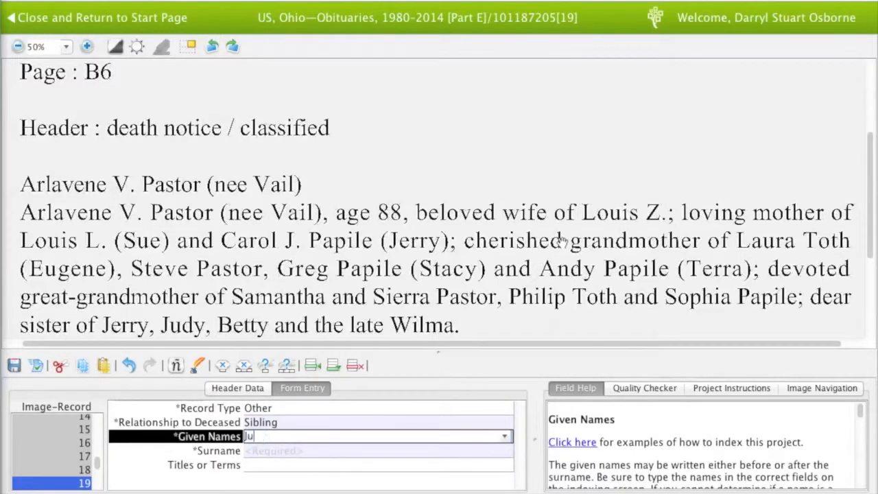
{"action": "key", "text": "Tab"}
{"action": "key", "text": "ctrl+b"}
Add sibling records for Betty and Wilma, both with surnames marked blank
{"action": "key", "text": "Tab"}
{"action": "key", "text": "Tab"}
{"action": "type", "text": "S"}
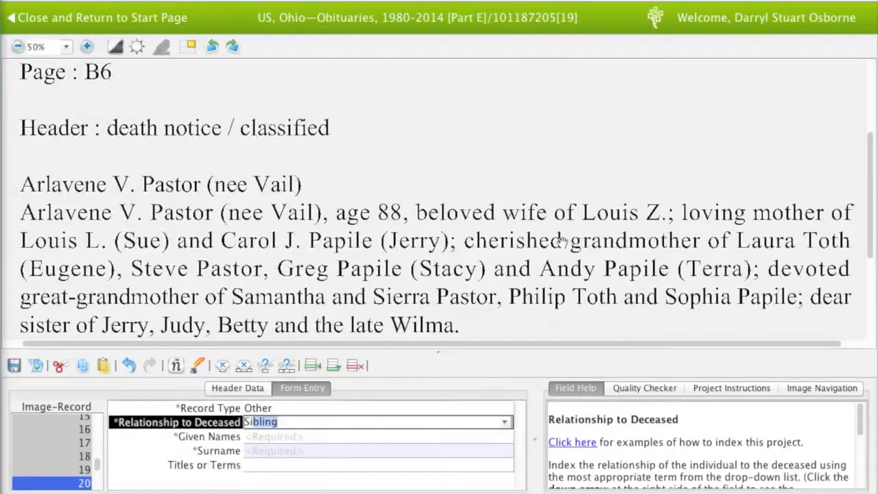
{"action": "key", "text": "Tab"}
{"action": "type", "text": "Betty"}
{"action": "key", "text": "Tab"}
{"action": "key", "text": "ctrl+b"}
{"action": "key", "text": "Tab"}
{"action": "key", "text": "Tab"}
{"action": "type", "text": "S"}
{"action": "key", "text": "Tab"}
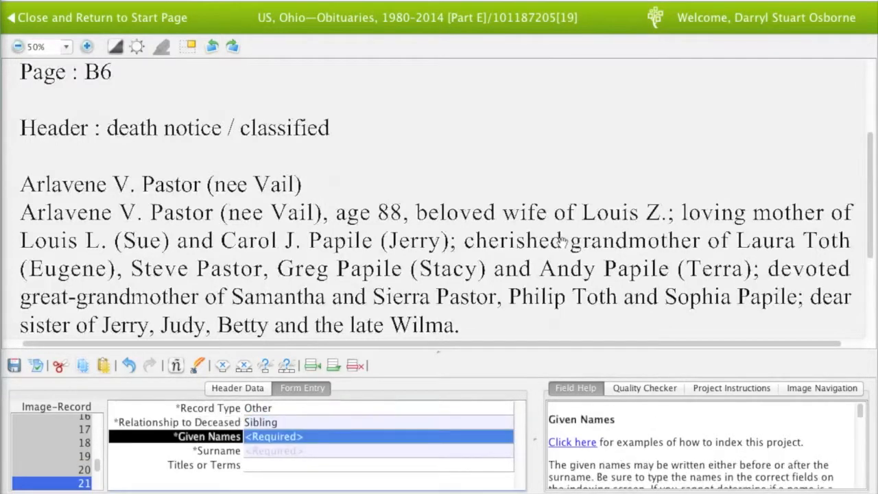
{"action": "type", "text": "Wil"}
{"action": "key", "text": "Tab"}
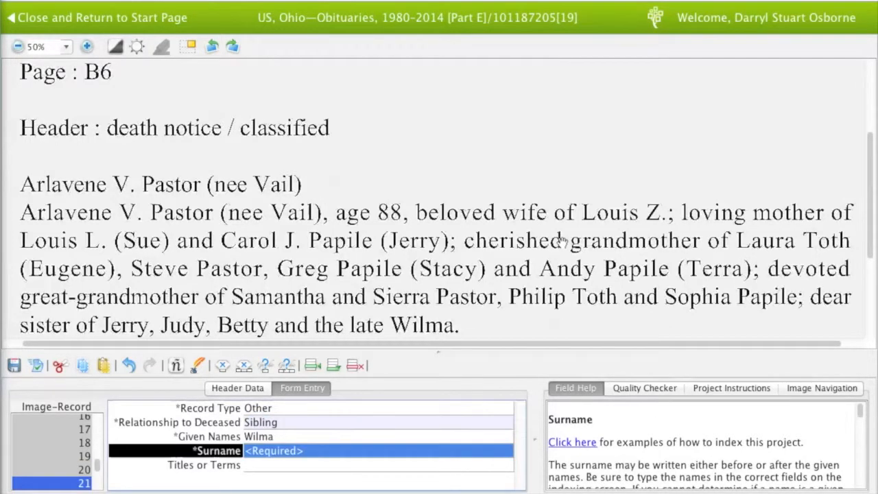
{"action": "key", "text": "ctrl+b"}
{"action": "key", "text": "Tab"}
Pan the obituary down to its Copyright line and advance to record 22
{"action": "scroll", "coordinate": [561, 241], "scroll_direction": "down", "scroll_amount": 3}
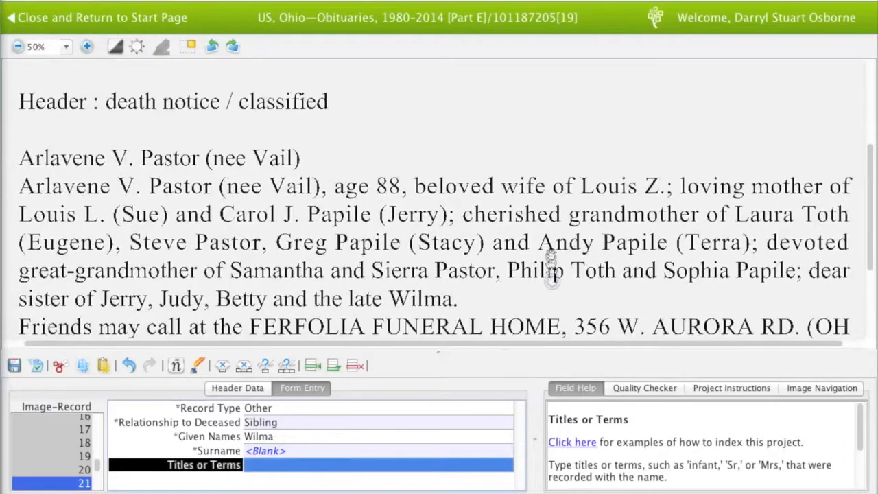
{"action": "scroll", "coordinate": [553, 212], "scroll_direction": "down", "scroll_amount": 1}
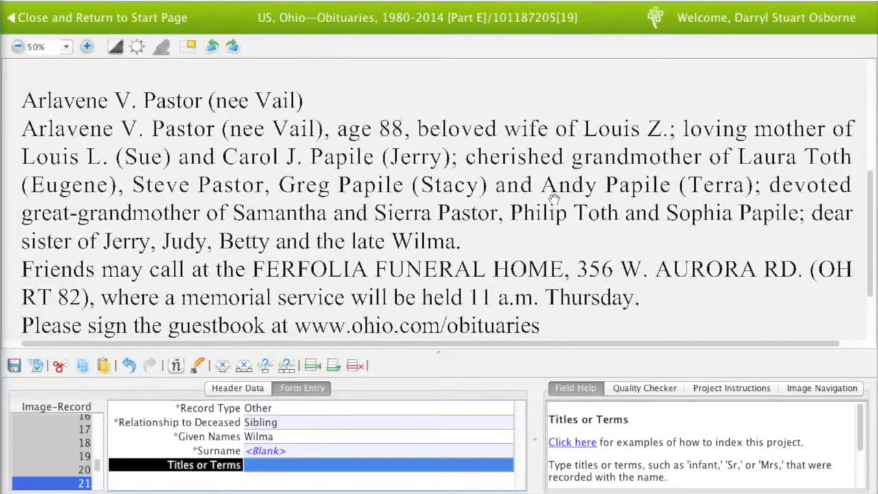
{"action": "left_click_drag", "start_coordinate": [525, 274], "coordinate": [525, 188]}
{"action": "key", "text": "Tab"}
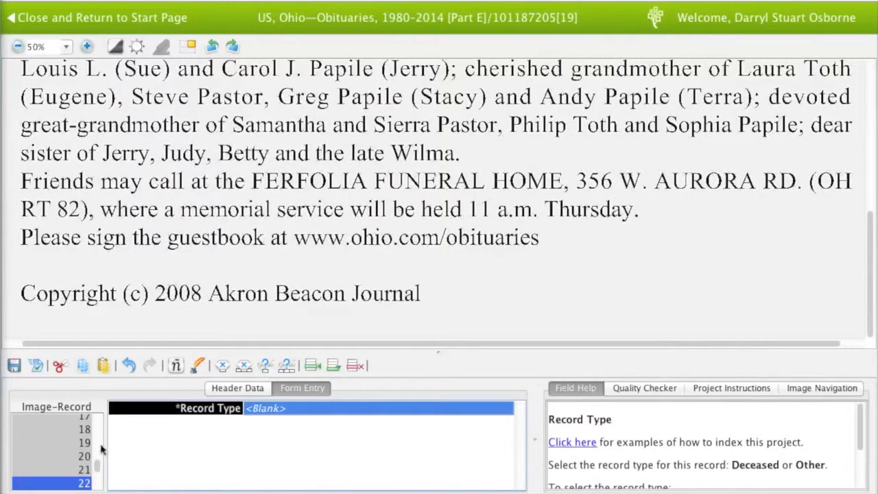
Delete the extra record 22 and add the first record of the next image
{"action": "scroll", "coordinate": [79, 452], "scroll_direction": "down", "scroll_amount": 1}
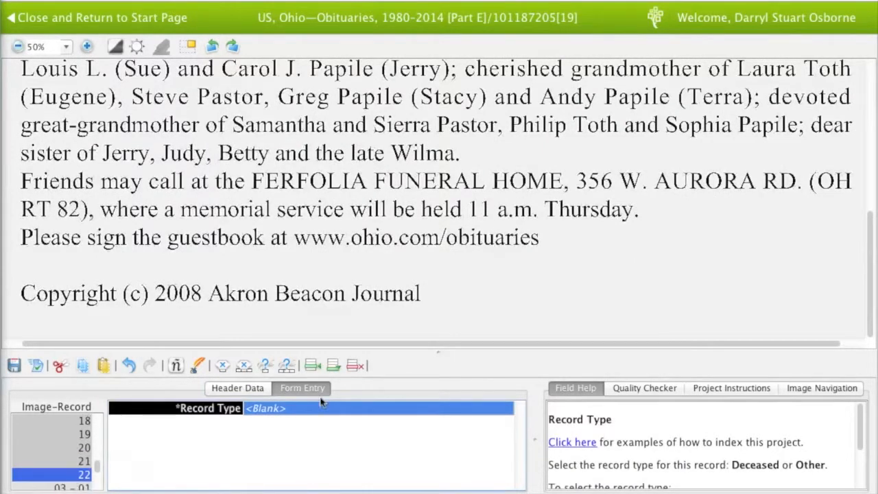
{"action": "left_click", "coordinate": [356, 366]}
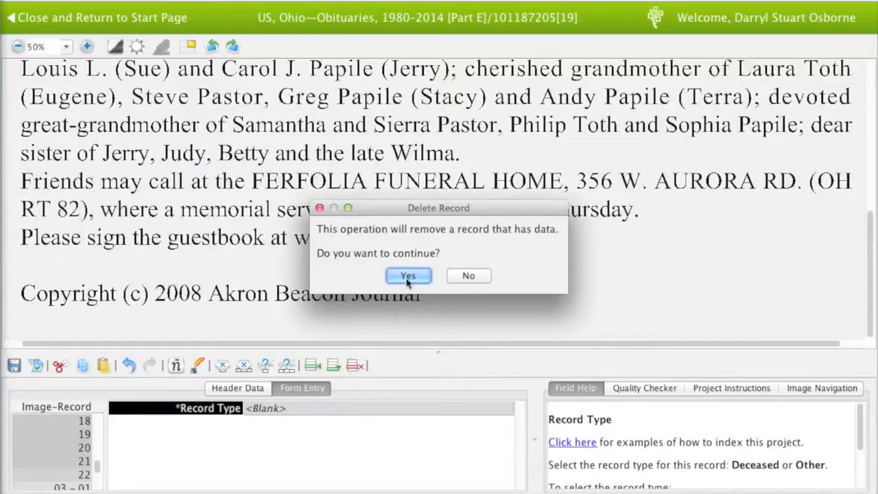
{"action": "left_click", "coordinate": [408, 276]}
{"action": "key", "text": "Tab"}
{"action": "key", "text": "Tab"}
{"action": "key", "text": "Tab"}
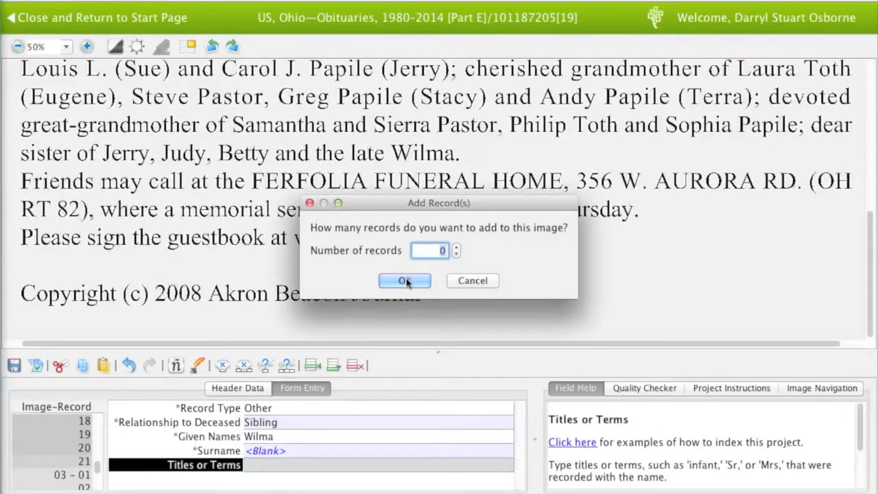
{"action": "left_click", "coordinate": [409, 279]}
{"action": "scroll", "coordinate": [376, 154], "scroll_direction": "up", "scroll_amount": 5}
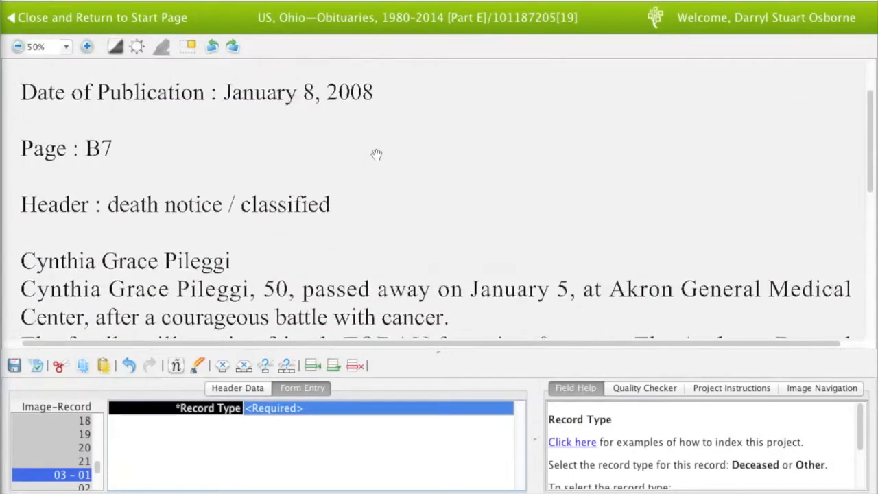
{"action": "left_click_drag", "start_coordinate": [376, 155], "coordinate": [372, 179]}
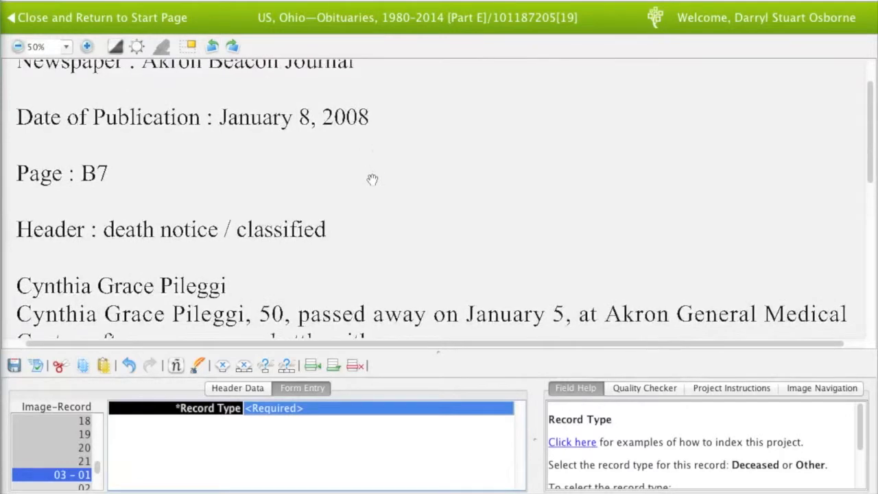
{"action": "type", "text": "Deceased"}
{"action": "key", "text": "Tab"}
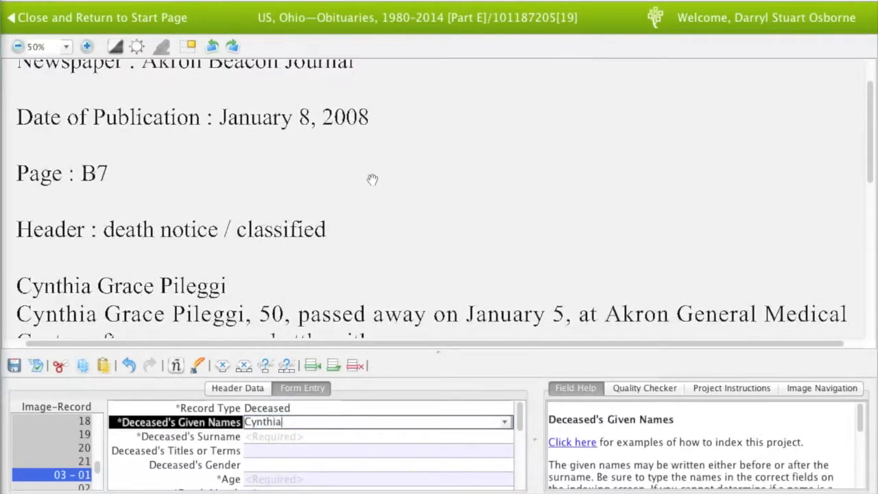
{"action": "key", "text": "Tab"}
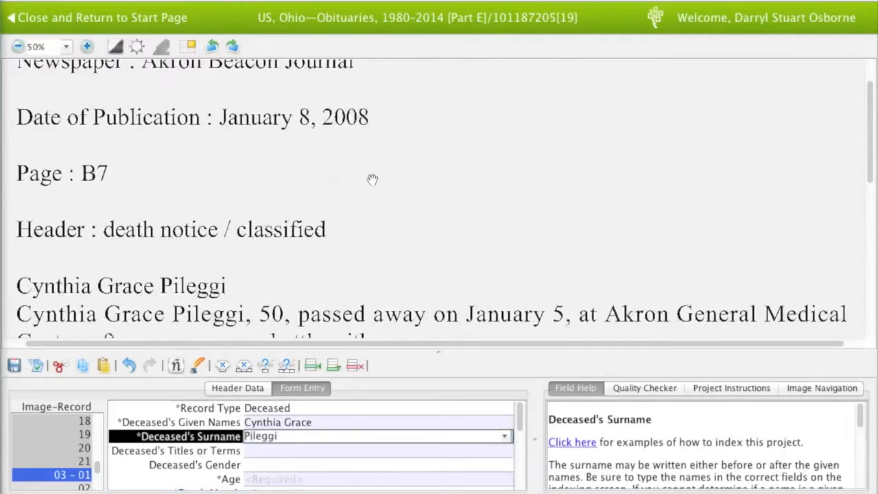
{"action": "key", "text": "Tab"}
{"action": "key", "text": "Tab"}
{"action": "key", "text": "Tab"}
{"action": "type", "text": "50"}
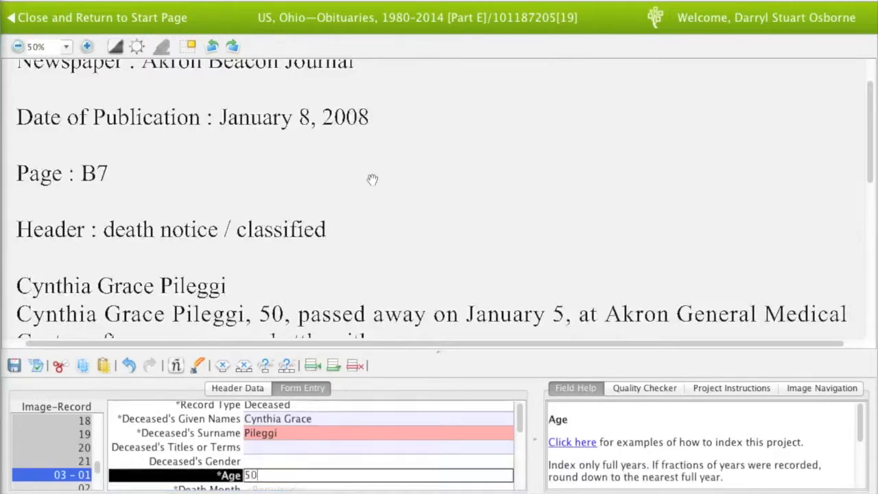
{"action": "key", "text": "Tab"}
Record the death date as Jan 5, 2008
{"action": "type", "text": "Jan"}
{"action": "key", "text": "Tab"}
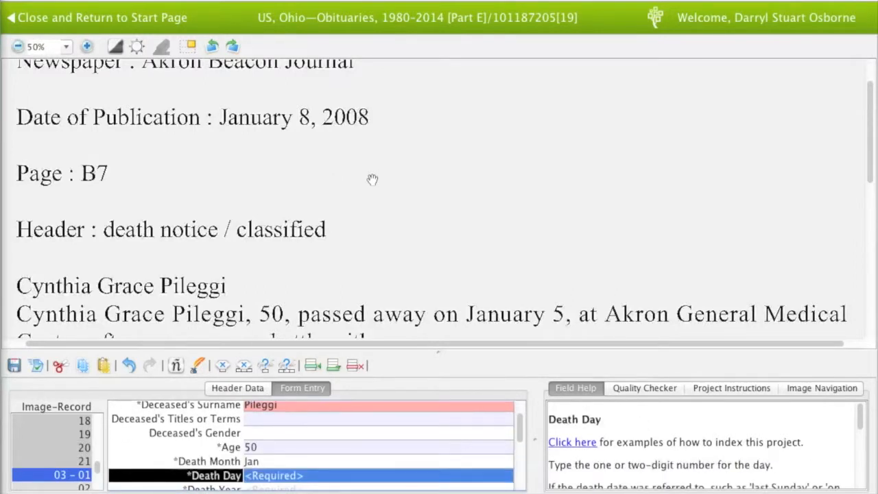
{"action": "type", "text": "5"}
{"action": "key", "text": "Tab"}
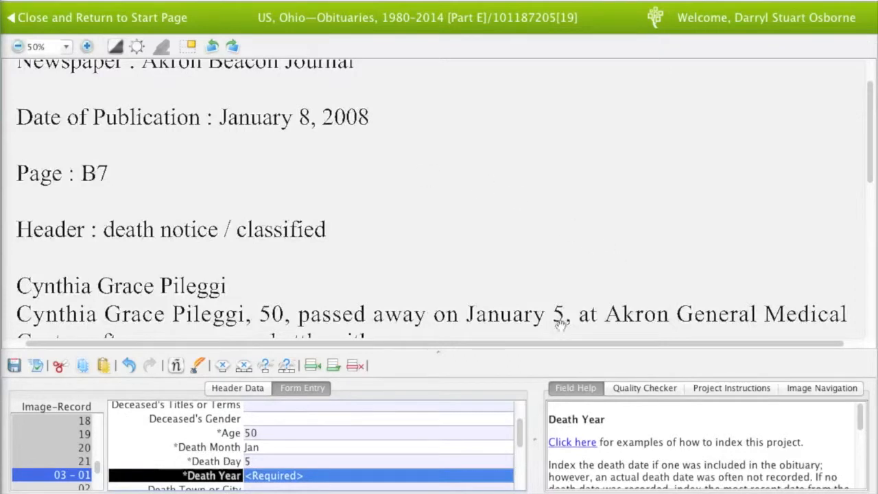
{"action": "type", "text": "2008"}
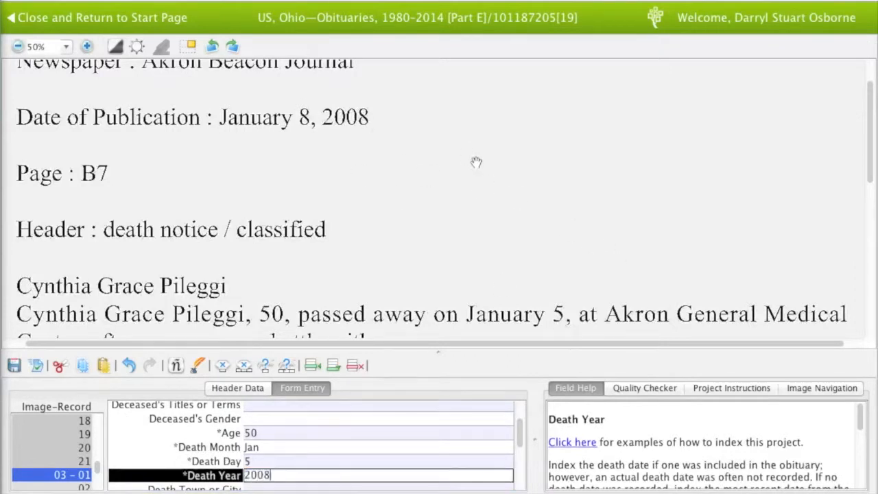
{"action": "key", "text": "Tab"}
Read down the obituary past the funeral home, chapel and American Cancer Society lines
{"action": "left_click_drag", "start_coordinate": [474, 227], "coordinate": [474, 178]}
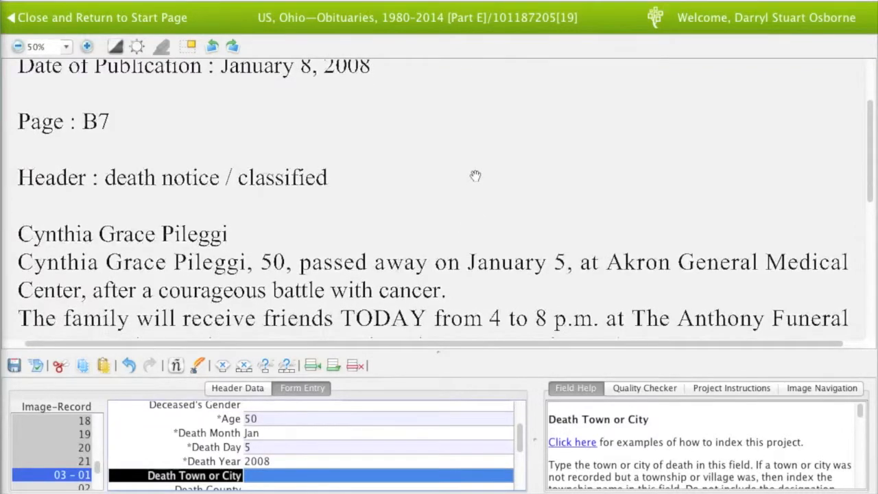
{"action": "left_click_drag", "start_coordinate": [452, 263], "coordinate": [452, 185]}
{"action": "left_click_drag", "start_coordinate": [419, 269], "coordinate": [423, 214]}
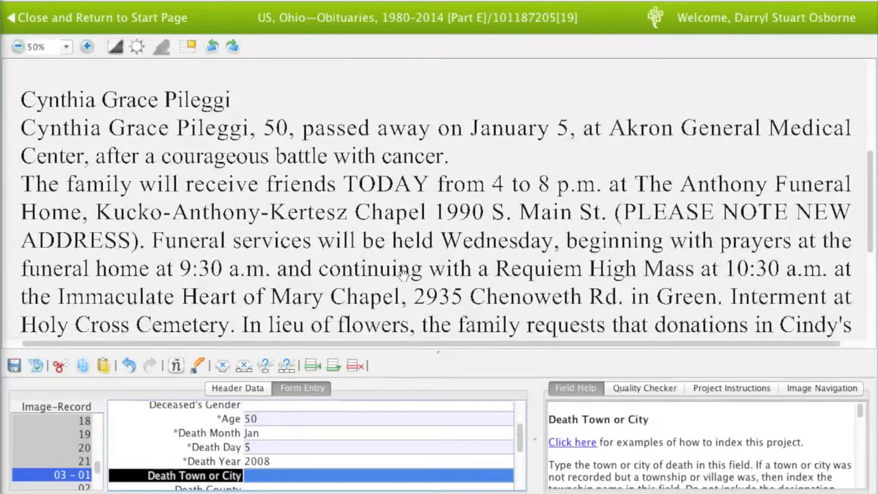
{"action": "left_click_drag", "start_coordinate": [403, 273], "coordinate": [404, 248]}
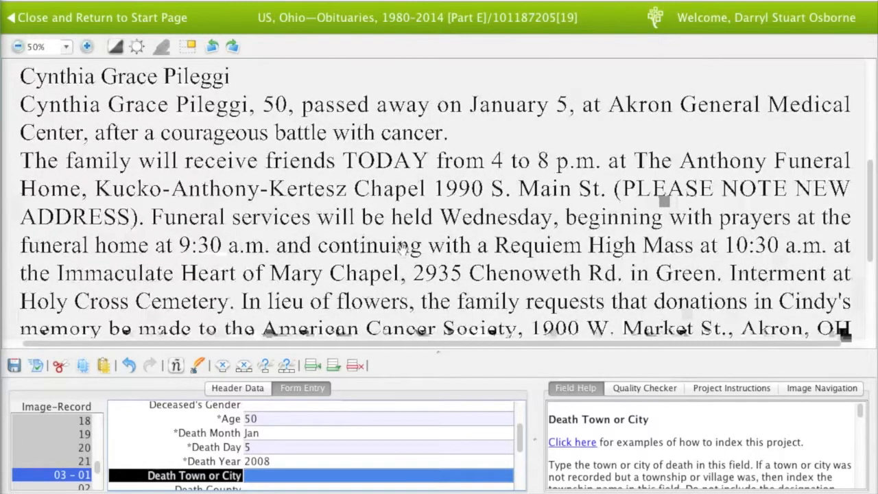
{"action": "left_click_drag", "start_coordinate": [404, 248], "coordinate": [404, 265]}
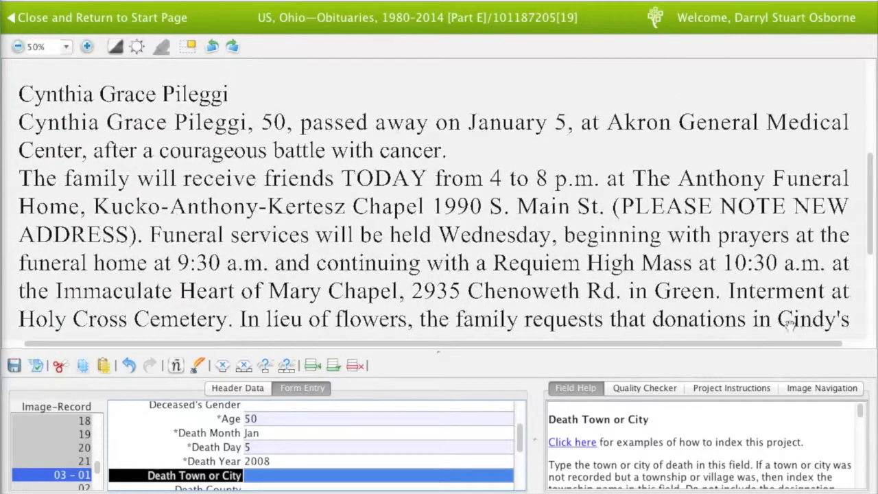
{"action": "scroll", "coordinate": [391, 445], "scroll_direction": "up", "scroll_amount": 3}
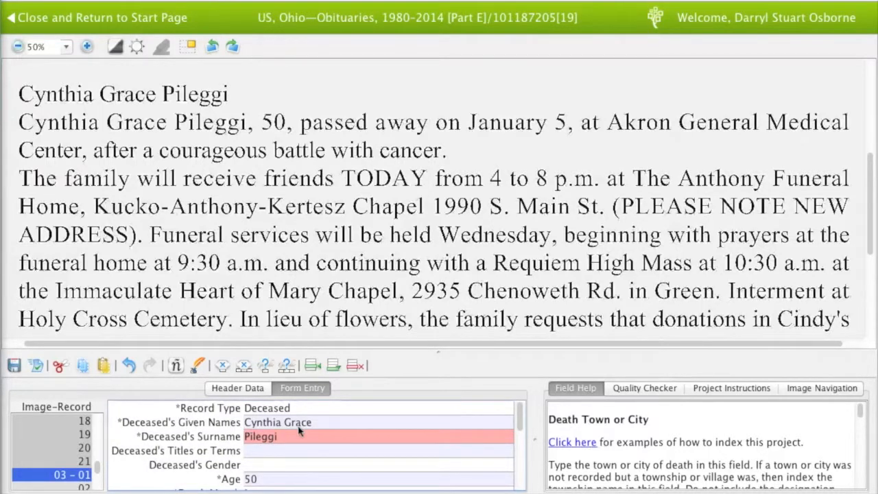
Append 'Or Cindy' to the given names and read down to the obituary's copyright line
{"action": "left_click", "coordinate": [327, 424]}
{"action": "type", "text": "Cindy"}
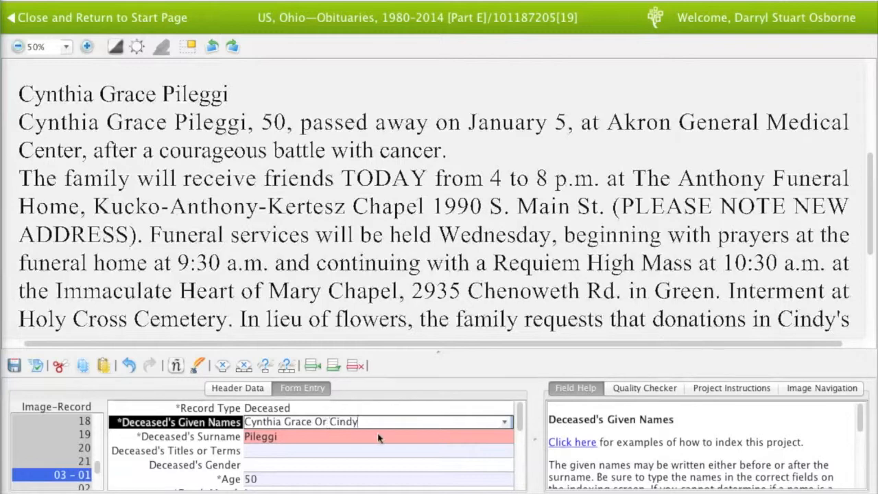
{"action": "left_click", "coordinate": [378, 437]}
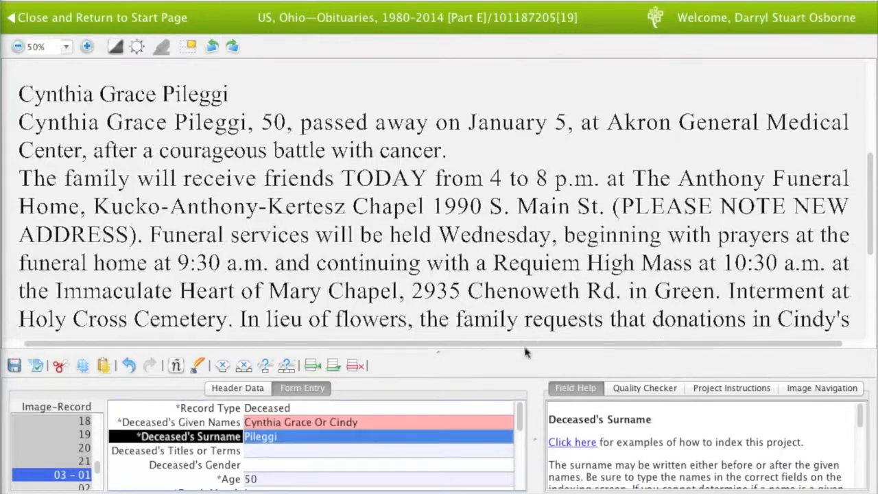
{"action": "left_click_drag", "start_coordinate": [533, 314], "coordinate": [530, 239]}
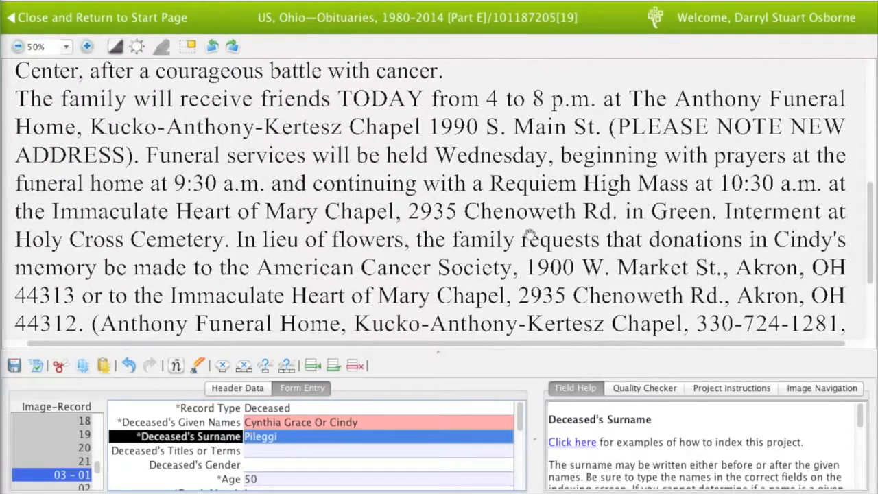
{"action": "left_click_drag", "start_coordinate": [483, 310], "coordinate": [480, 231]}
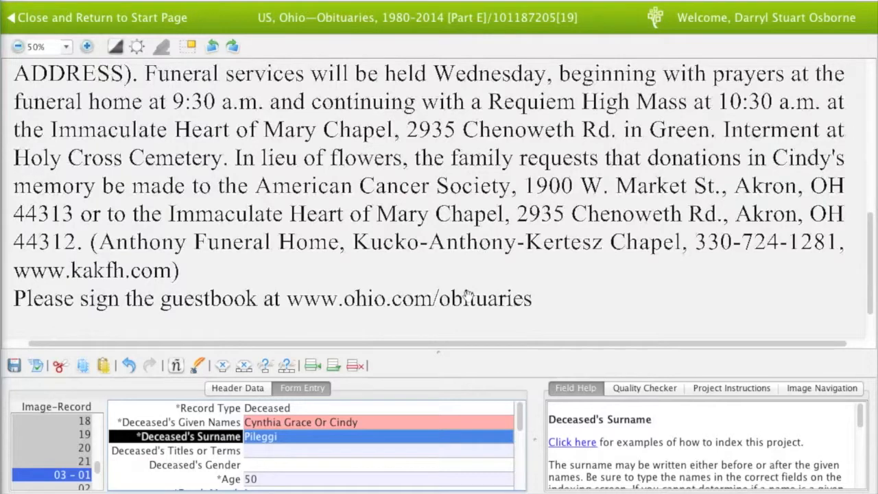
{"action": "left_click_drag", "start_coordinate": [466, 295], "coordinate": [469, 245]}
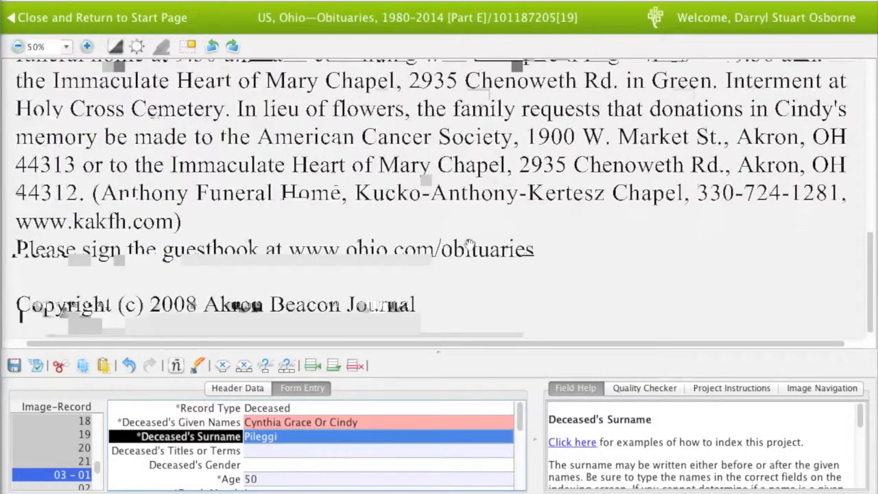
{"action": "scroll", "coordinate": [413, 432], "scroll_direction": "down", "scroll_amount": 5}
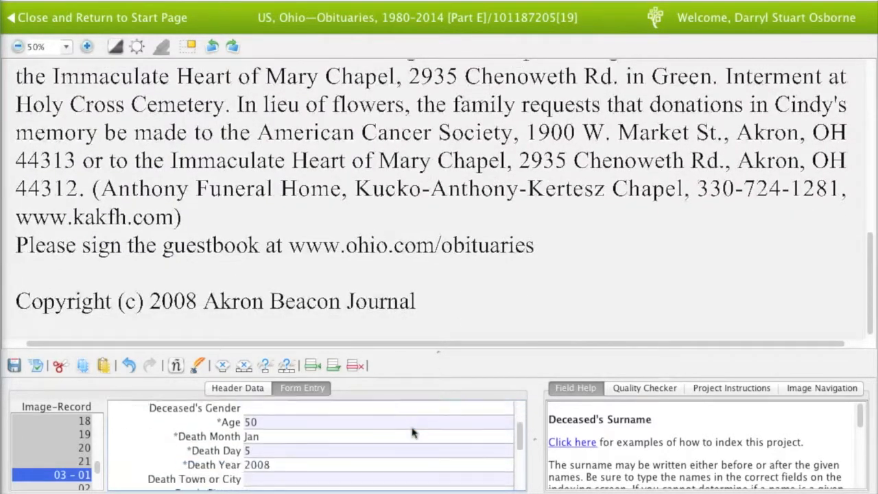
Step through the blank records, cancel Add Records, and reselect record 03-01
{"action": "left_click", "coordinate": [334, 480]}
{"action": "key", "text": "Tab"}
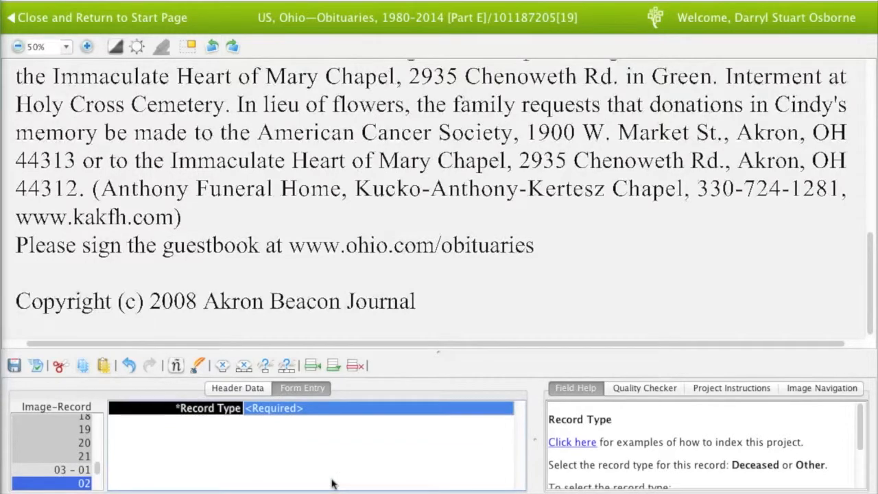
{"action": "key", "text": "Tab"}
{"action": "key", "text": "Tab"}
{"action": "key", "text": "Tab"}
{"action": "key", "text": "Tab"}
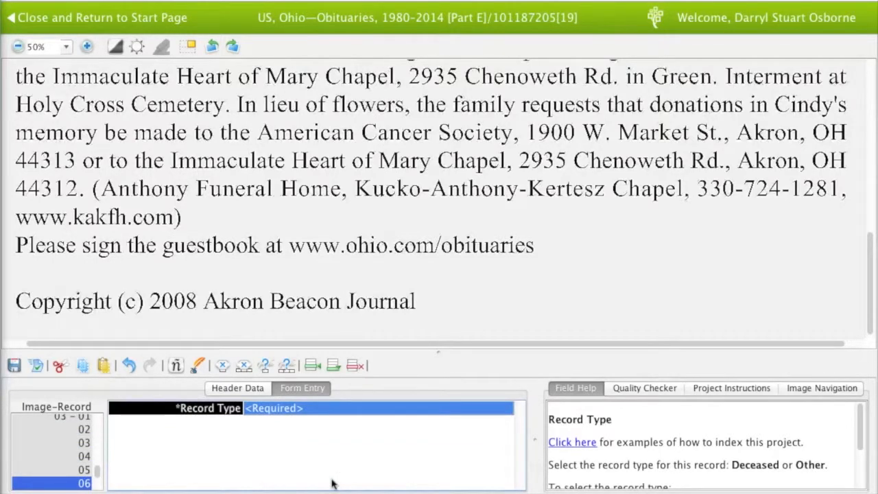
{"action": "key", "text": "Tab"}
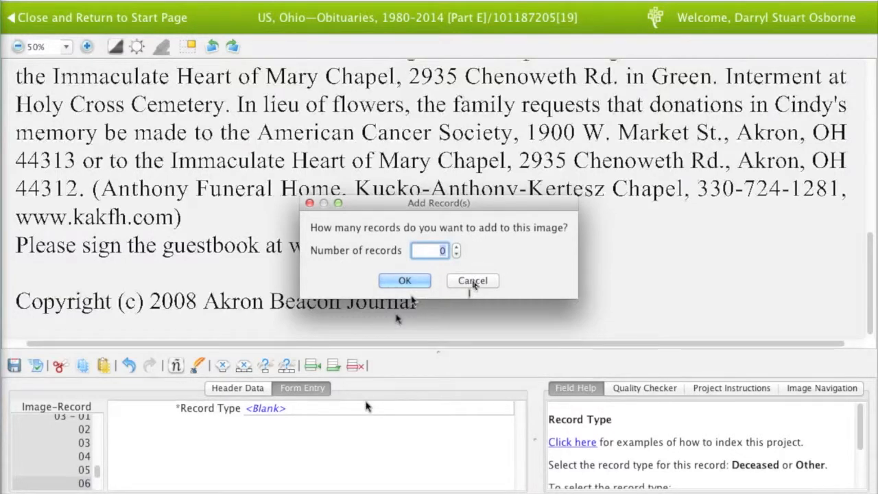
{"action": "left_click", "coordinate": [473, 281]}
{"action": "left_click", "coordinate": [70, 419]}
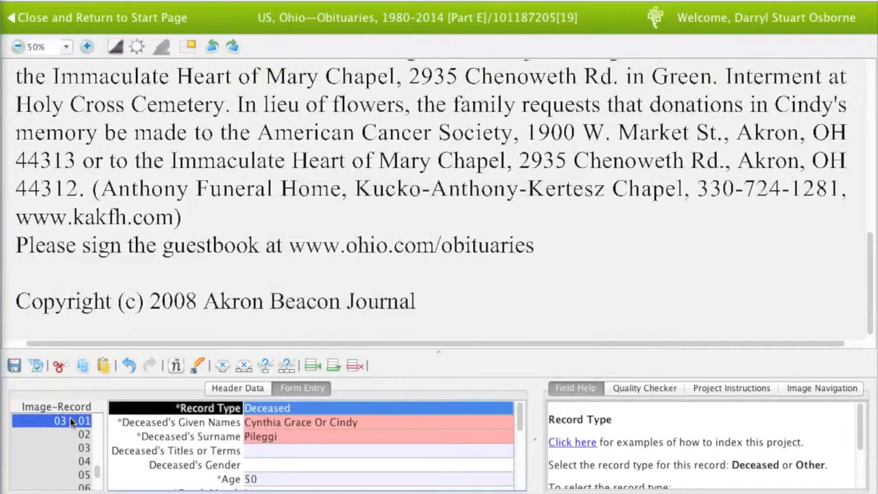
{"action": "scroll", "coordinate": [358, 226], "scroll_direction": "up", "scroll_amount": 6}
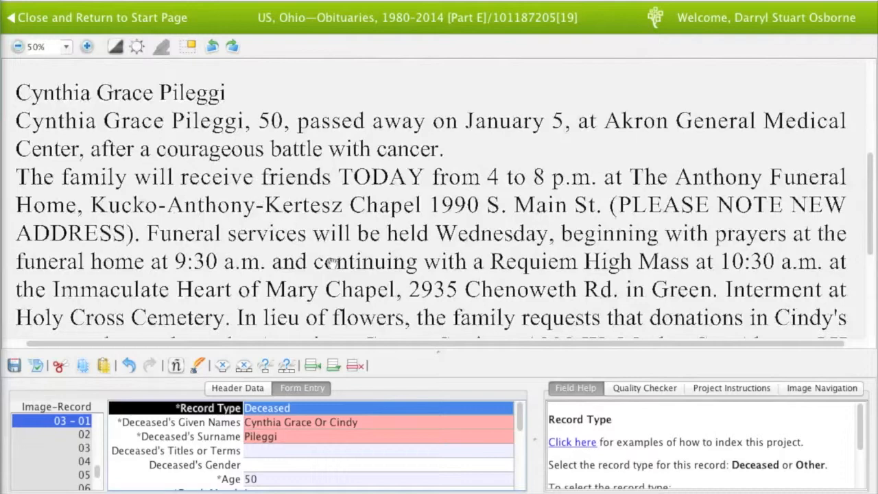
Select record 06 and add 0 records, closing image 03 and moving on to image 04
{"action": "scroll", "coordinate": [332, 263], "scroll_direction": "down", "scroll_amount": 3}
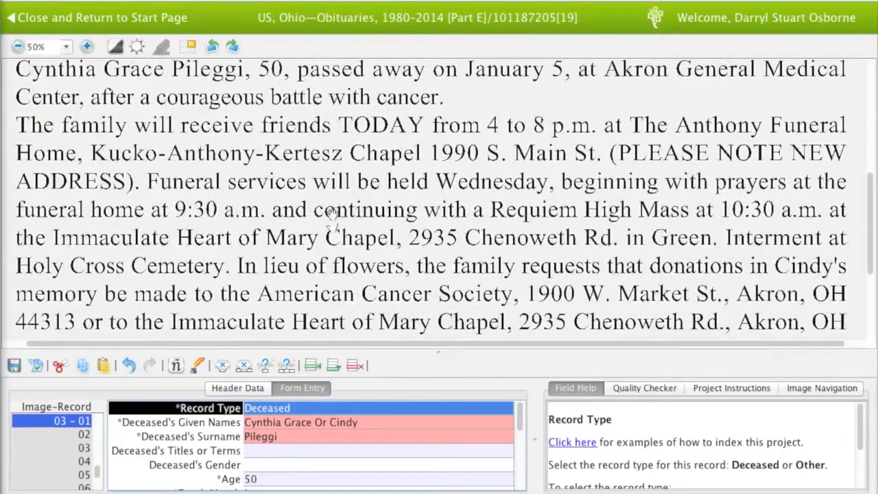
{"action": "scroll", "coordinate": [332, 226], "scroll_direction": "down", "scroll_amount": 5}
{"action": "scroll", "coordinate": [328, 147], "scroll_direction": "up", "scroll_amount": 6}
{"action": "scroll", "coordinate": [327, 143], "scroll_direction": "up", "scroll_amount": 3}
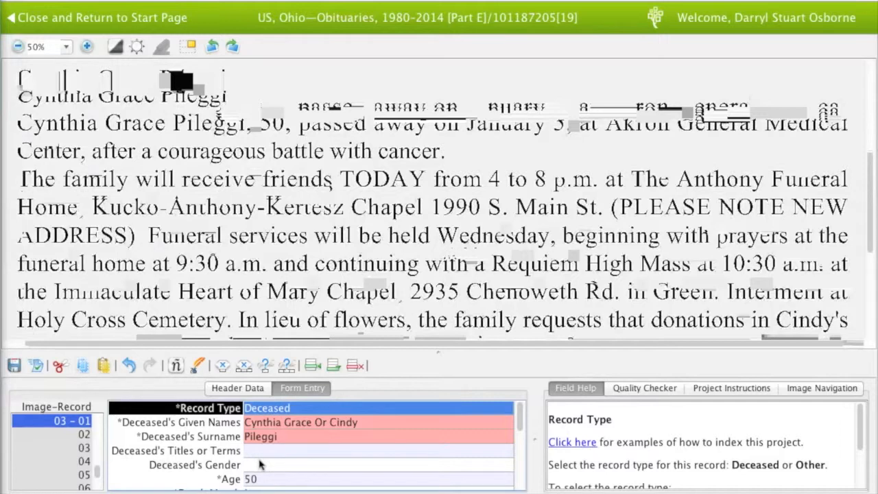
{"action": "scroll", "coordinate": [259, 465], "scroll_direction": "down", "scroll_amount": 5}
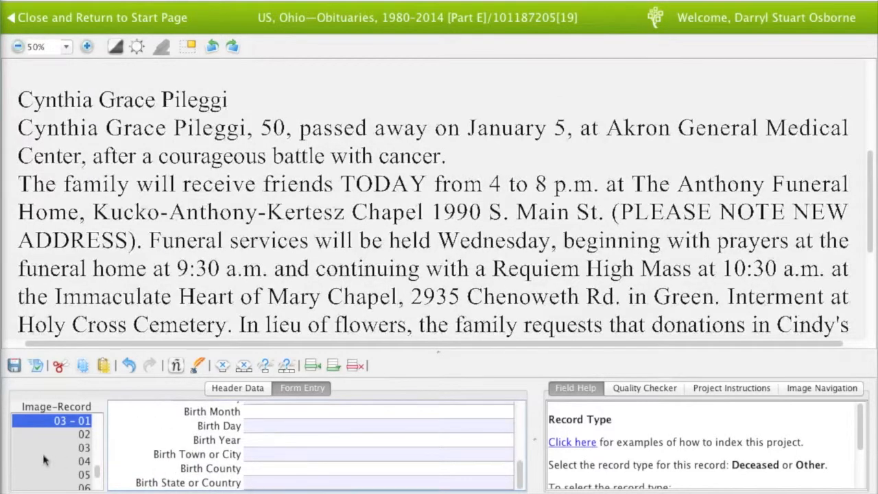
{"action": "scroll", "coordinate": [43, 453], "scroll_direction": "down", "scroll_amount": 3}
{"action": "left_click", "coordinate": [76, 449]}
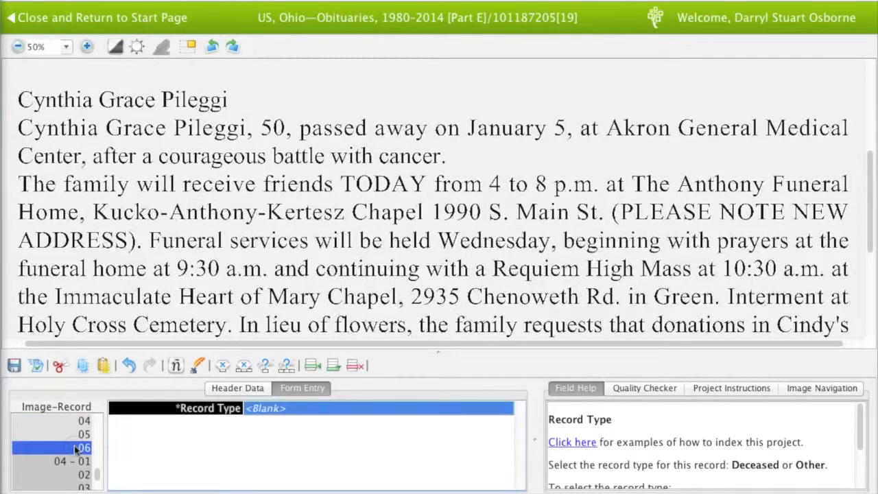
{"action": "key", "text": "super+shift+a"}
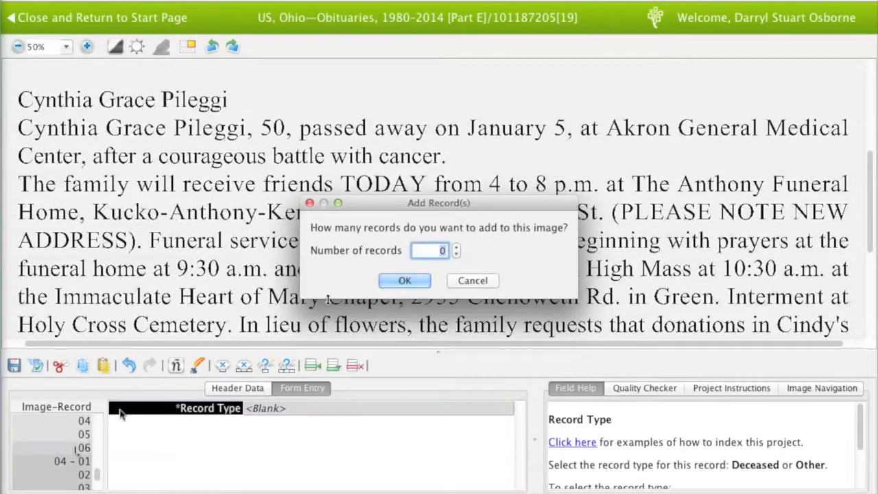
{"action": "left_click", "coordinate": [404, 281]}
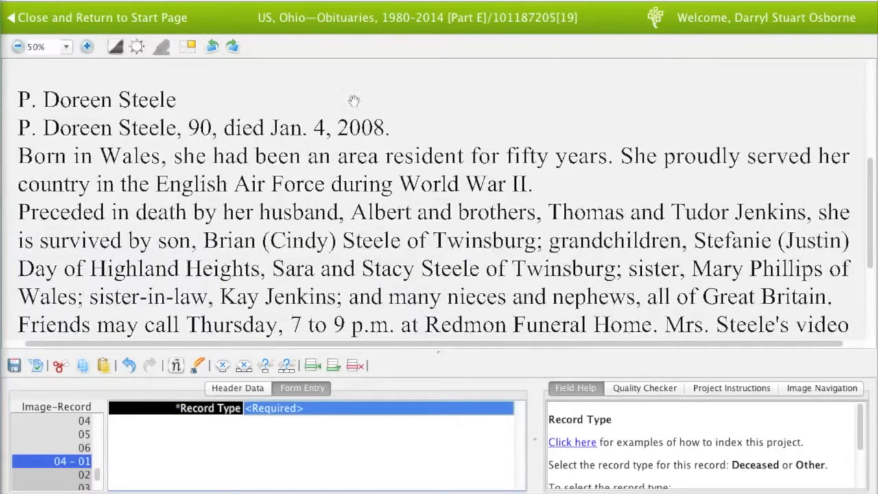
Index the Deceased record with her names, female, age 90, died Jan 4 2008
{"action": "left_click_drag", "start_coordinate": [354, 99], "coordinate": [368, 160]}
{"action": "left_click_drag", "start_coordinate": [353, 118], "coordinate": [346, 246]}
{"action": "type", "text": "Deceased"}
{"action": "key", "text": "Tab"}
{"action": "type", "text": "P Do"}
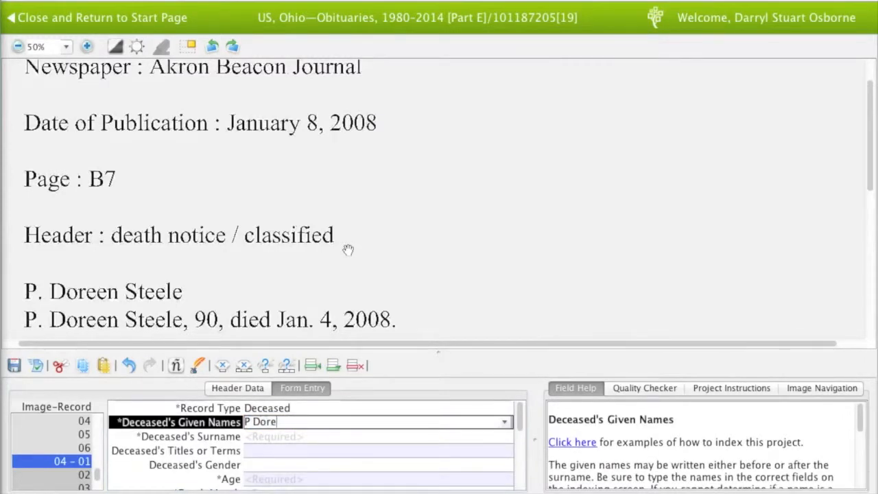
{"action": "key", "text": "Tab"}
{"action": "type", "text": "Ste"}
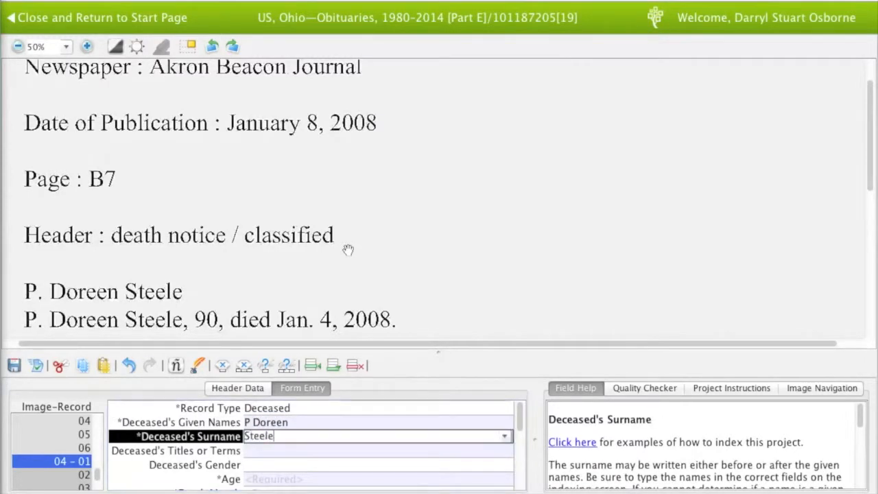
{"action": "key", "text": "Tab"}
{"action": "key", "text": "Tab"}
{"action": "type", "text": "90"}
{"action": "key", "text": "shift+Tab"}
{"action": "type", "text": "F"}
{"action": "key", "text": "Tab"}
{"action": "key", "text": "Tab"}
{"action": "type", "text": "Jan"}
{"action": "key", "text": "Tab"}
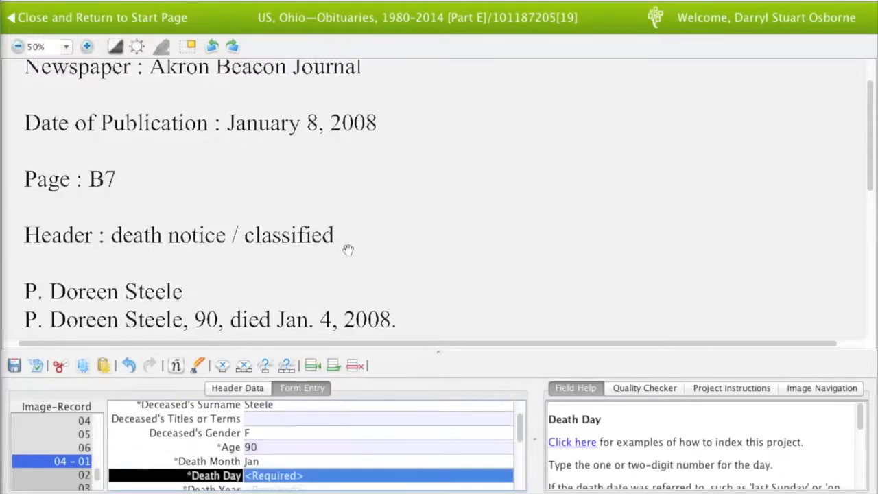
{"action": "type", "text": "4"}
{"action": "key", "text": "Tab"}
{"action": "type", "text": "2008"}
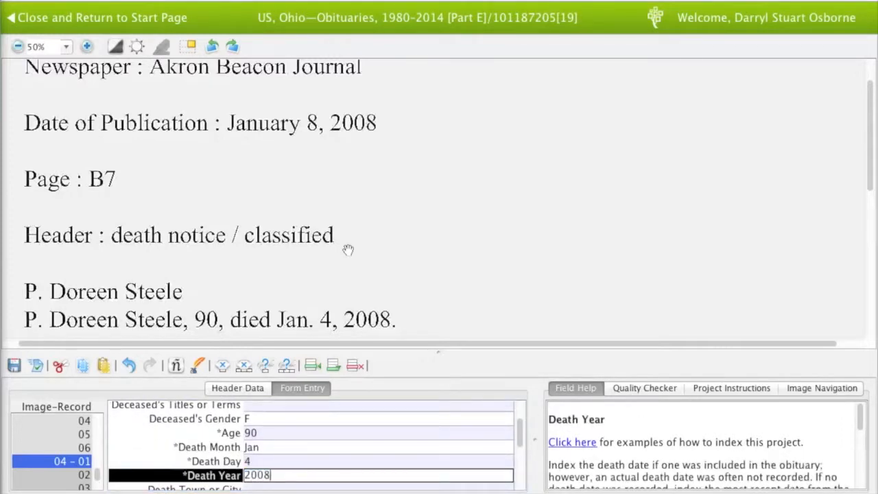
{"action": "key", "text": "Tab"}
Enter Wales as the birth country and read the rest of the obituary
{"action": "left_click_drag", "start_coordinate": [372, 263], "coordinate": [374, 240]}
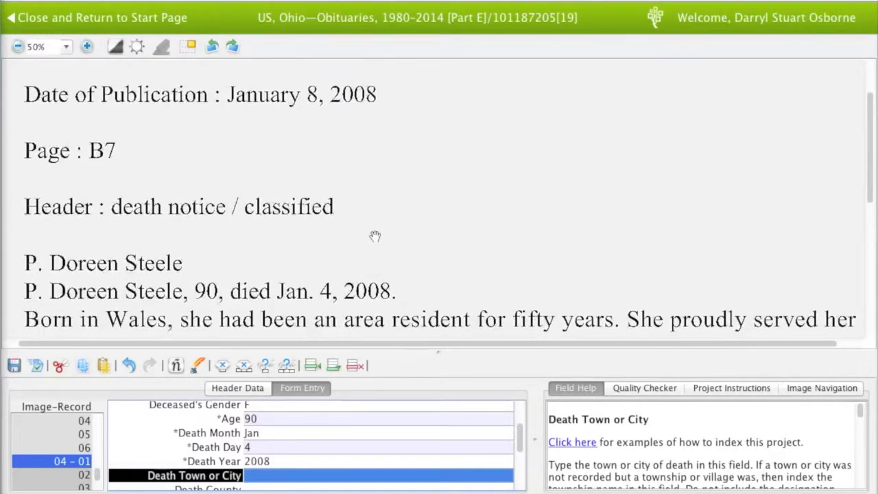
{"action": "scroll", "coordinate": [322, 434], "scroll_direction": "down", "scroll_amount": 3}
{"action": "scroll", "coordinate": [323, 433], "scroll_direction": "down", "scroll_amount": 2}
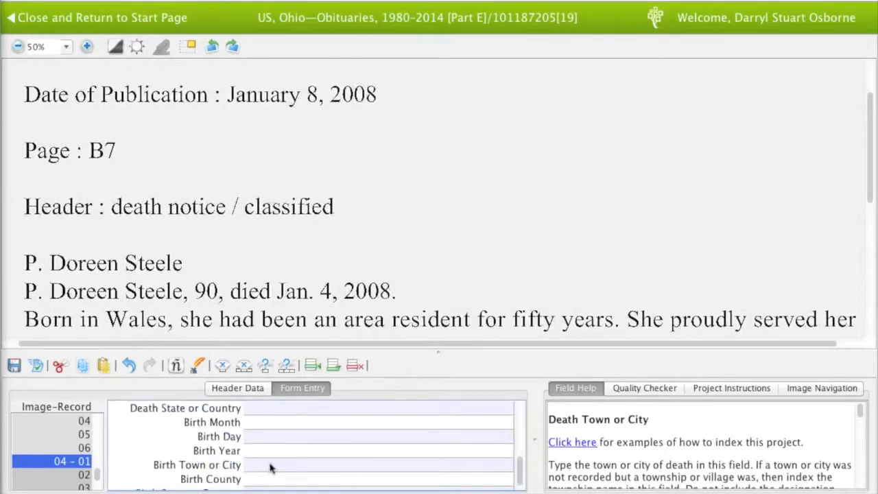
{"action": "scroll", "coordinate": [271, 468], "scroll_direction": "down", "scroll_amount": 1}
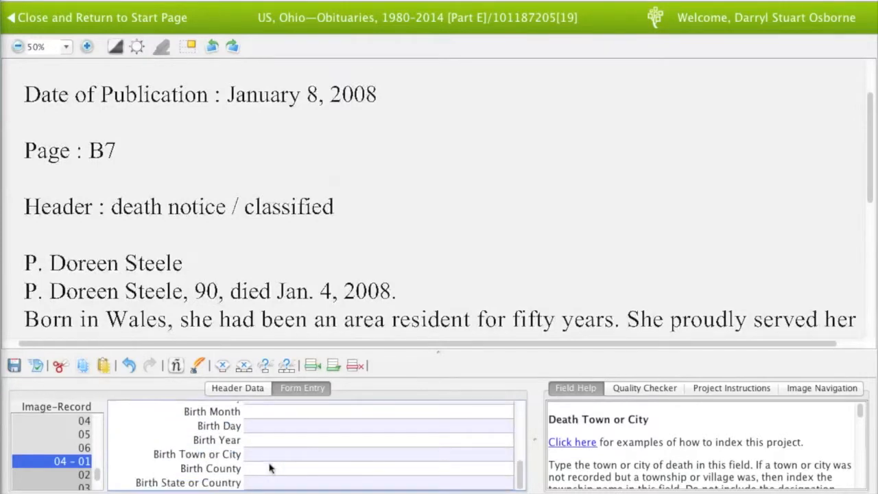
{"action": "left_click", "coordinate": [252, 485]}
{"action": "type", "text": "Wales"}
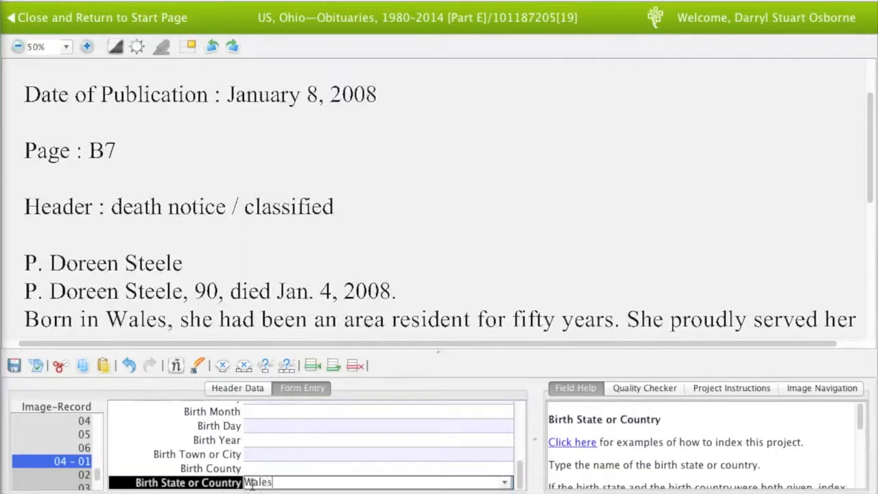
{"action": "left_click", "coordinate": [292, 467]}
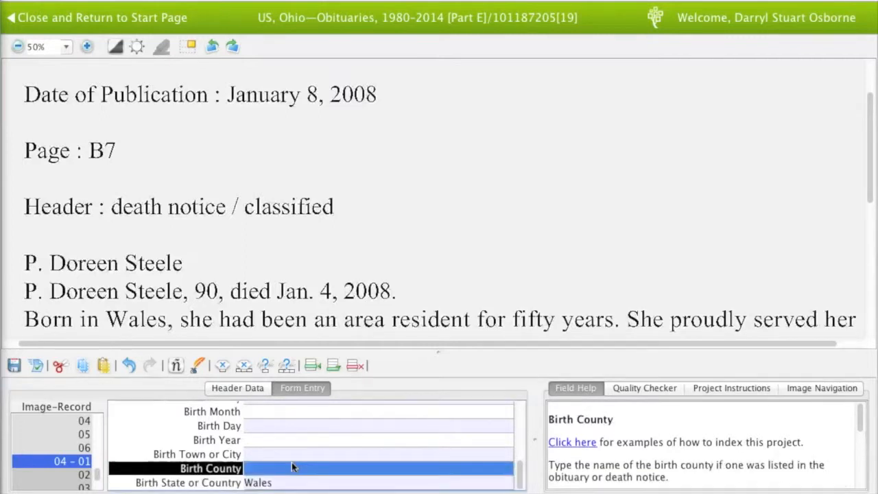
{"action": "left_click_drag", "start_coordinate": [338, 293], "coordinate": [337, 247]}
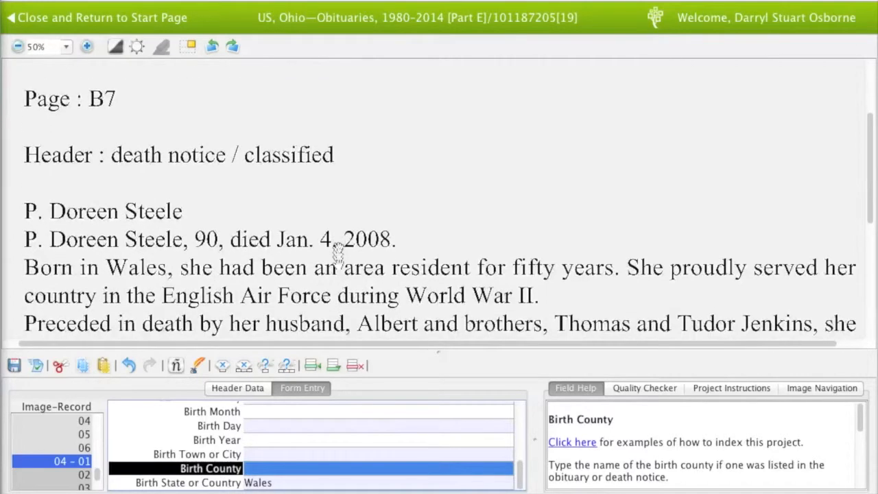
{"action": "left_click_drag", "start_coordinate": [347, 302], "coordinate": [342, 165]}
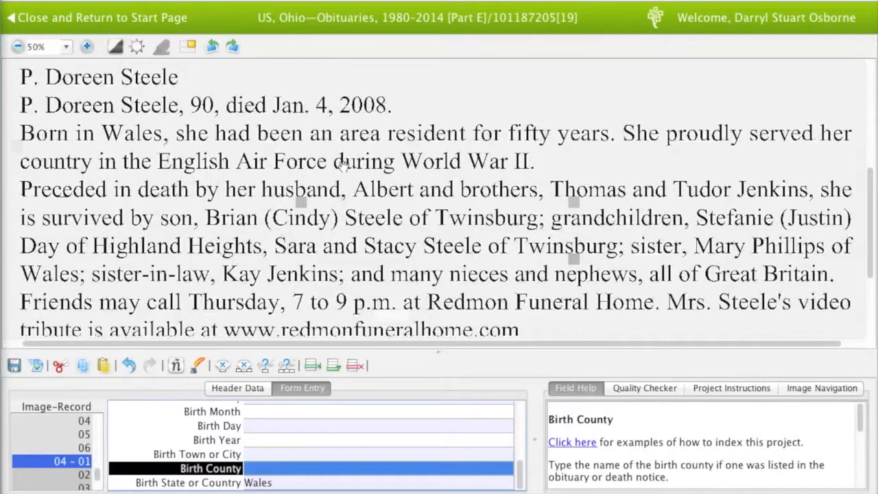
{"action": "left_click_drag", "start_coordinate": [342, 165], "coordinate": [343, 301]}
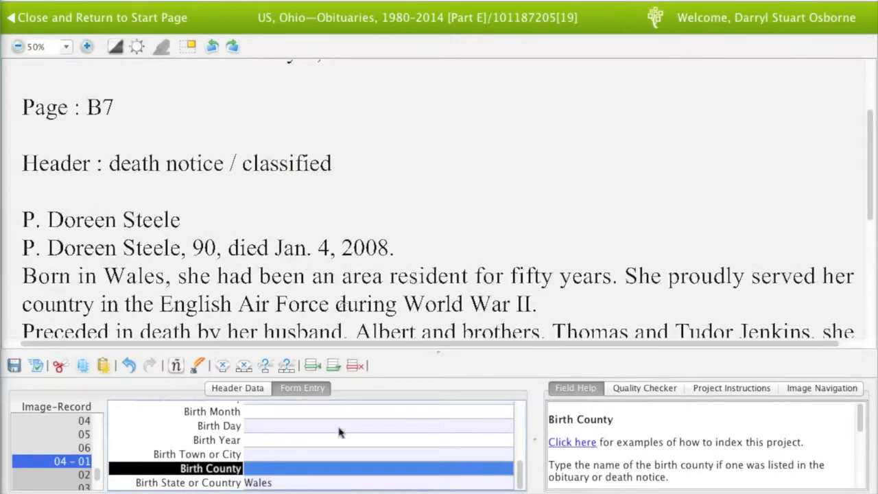
{"action": "scroll", "coordinate": [344, 444], "scroll_direction": "up", "scroll_amount": 3}
{"action": "scroll", "coordinate": [343, 446], "scroll_direction": "down", "scroll_amount": 3}
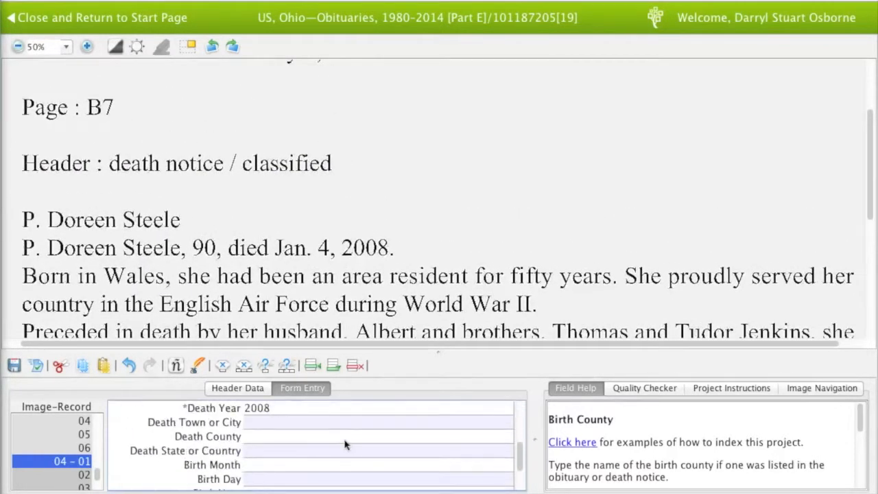
{"action": "left_click", "coordinate": [316, 482]}
Add an Other record for the Husband with his given name and a blank surname
{"action": "key", "text": "Tab"}
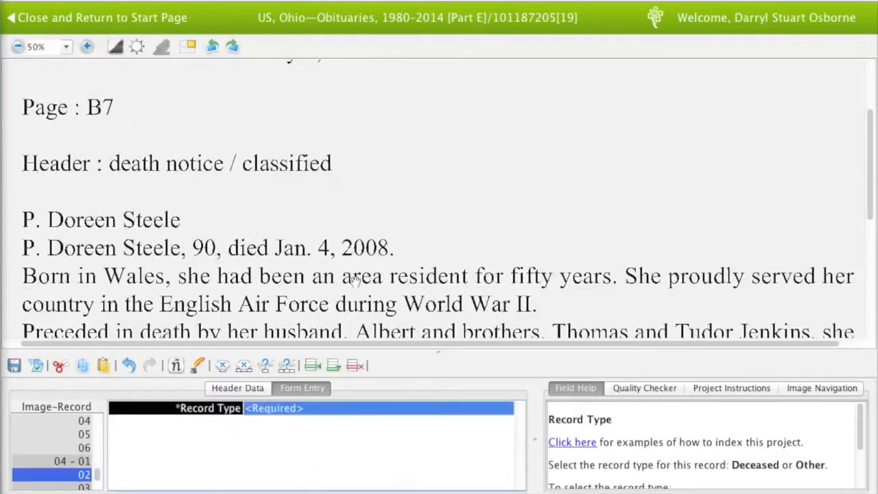
{"action": "left_click_drag", "start_coordinate": [404, 202], "coordinate": [404, 190]}
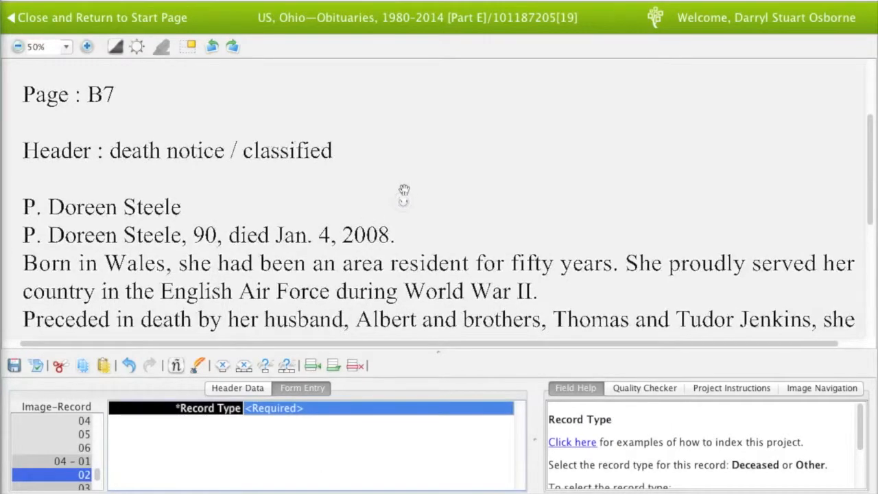
{"action": "type", "text": "Other"}
{"action": "key", "text": "Tab"}
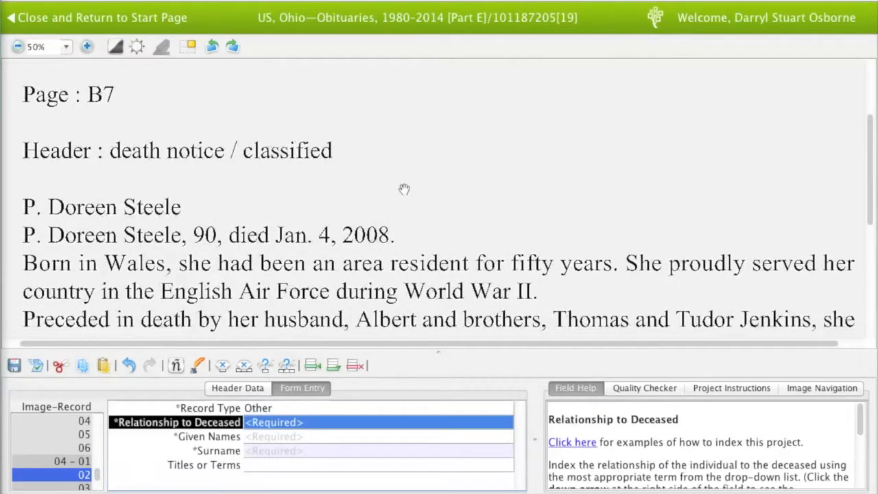
{"action": "type", "text": "Husband"}
{"action": "key", "text": "Tab"}
{"action": "type", "text": "Albert"}
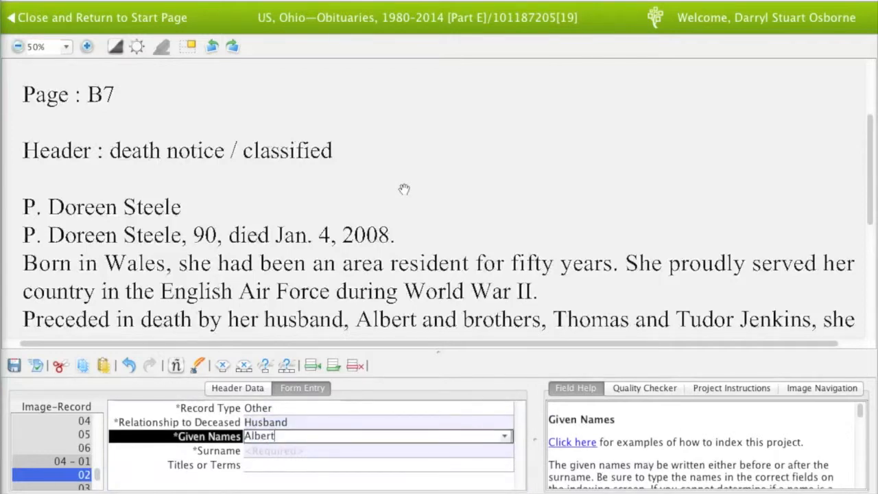
{"action": "key", "text": "Tab"}
{"action": "key", "text": "BackSpace"}
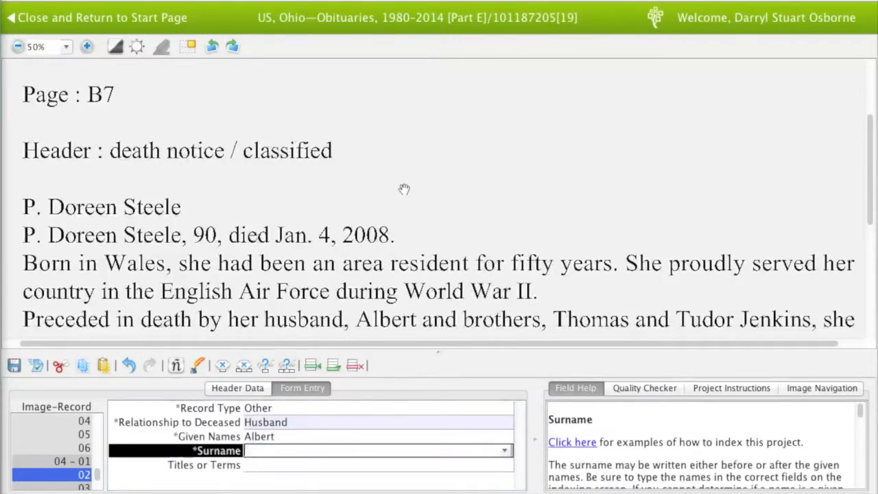
{"action": "key", "text": "shift+Tab"}
{"action": "key", "text": "Tab"}
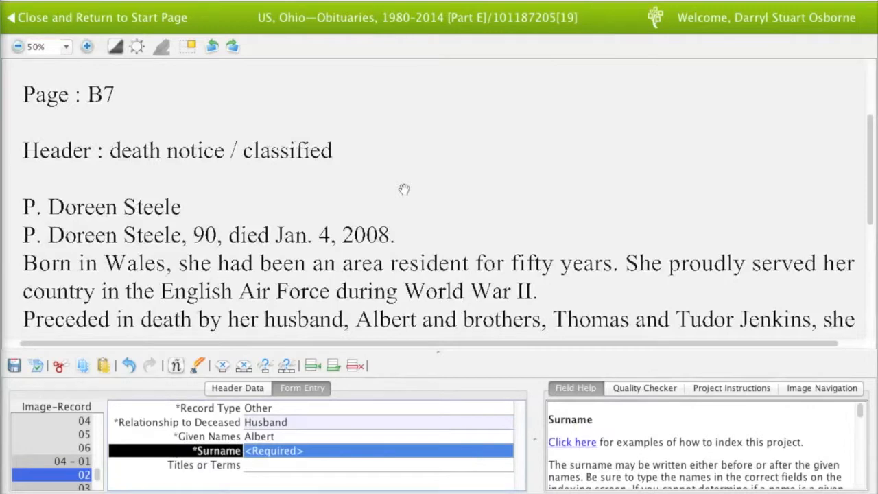
{"action": "key", "text": "ctrl+b"}
{"action": "key", "text": "Tab"}
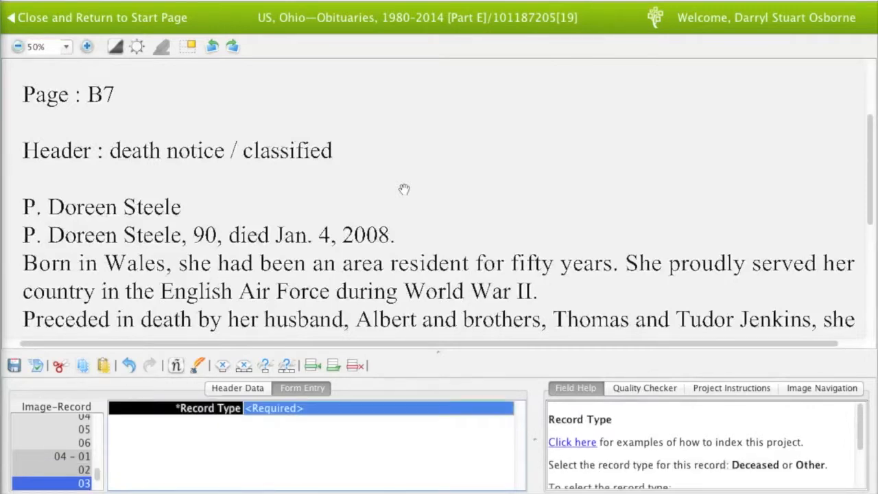
Add an Other record for the Brother with his given name and surname
{"action": "type", "text": "Other"}
{"action": "key", "text": "Tab"}
{"action": "type", "text": "Brother"}
{"action": "key", "text": "Tab"}
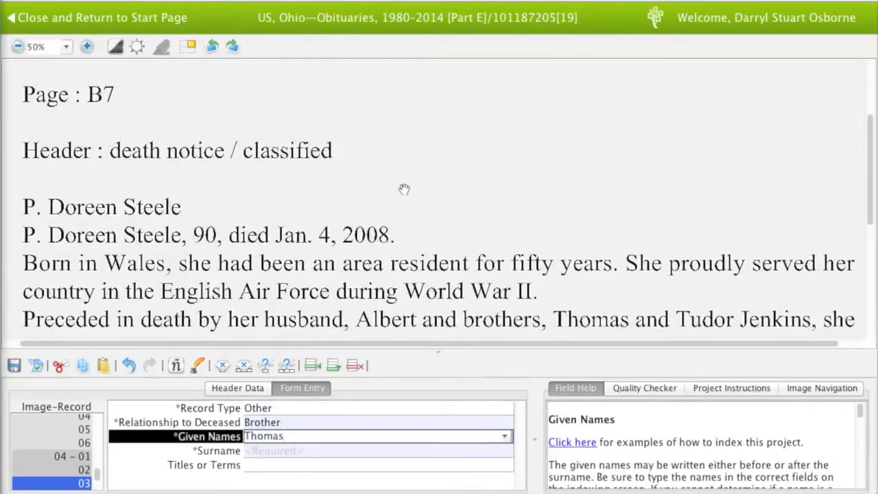
{"action": "key", "text": "Tab"}
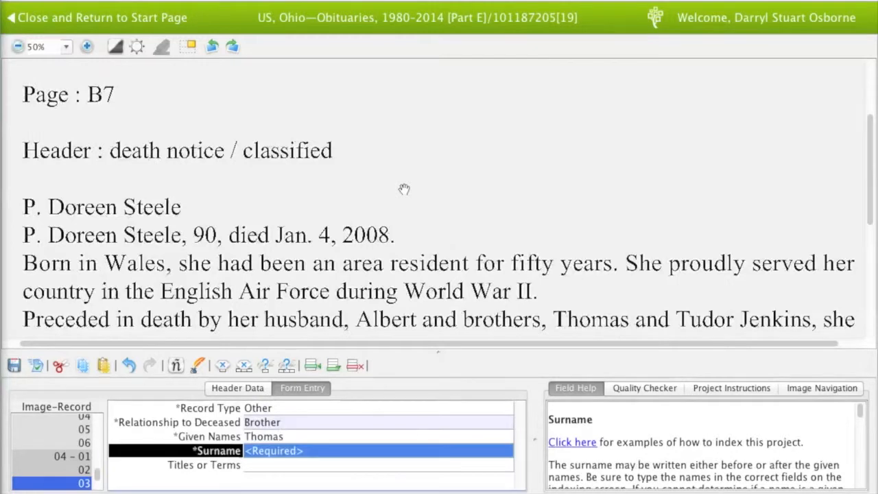
{"action": "key", "text": "Tab"}
{"action": "key", "text": "Tab"}
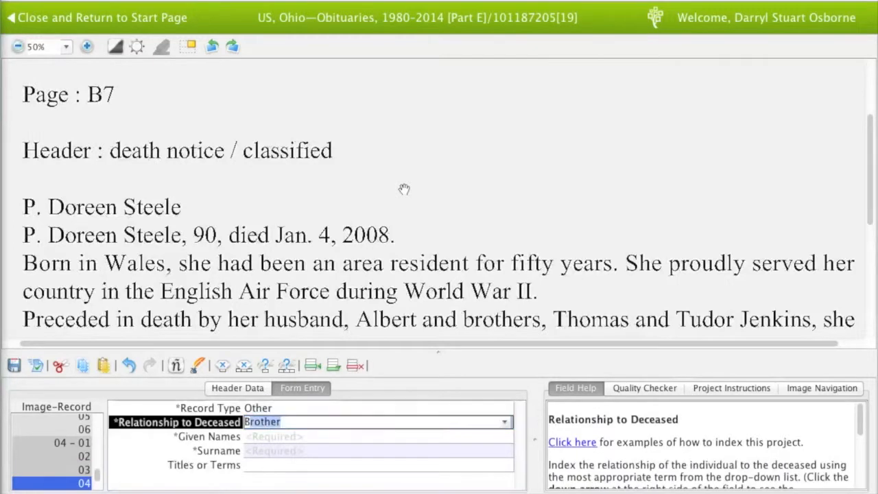
{"action": "key", "text": "Tab"}
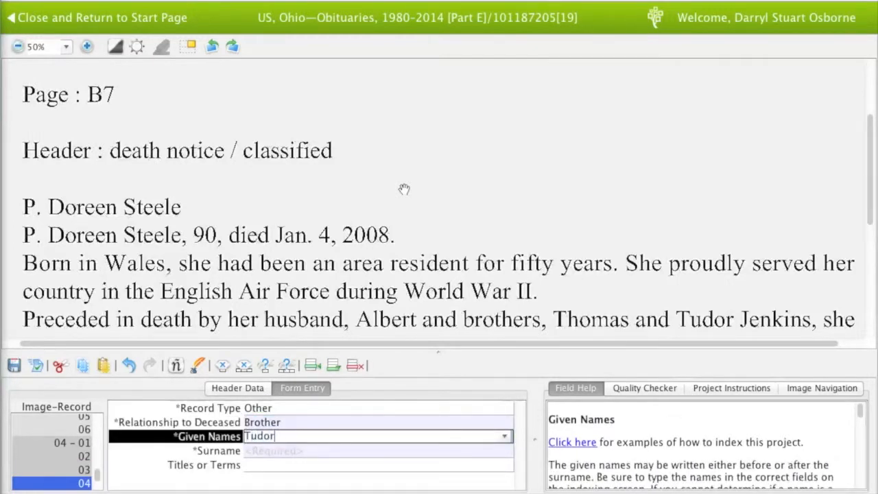
Fill record 04's given name and surname, then recheck the deceased's main record
{"action": "key", "text": "Tab"}
{"action": "key", "text": "Tab"}
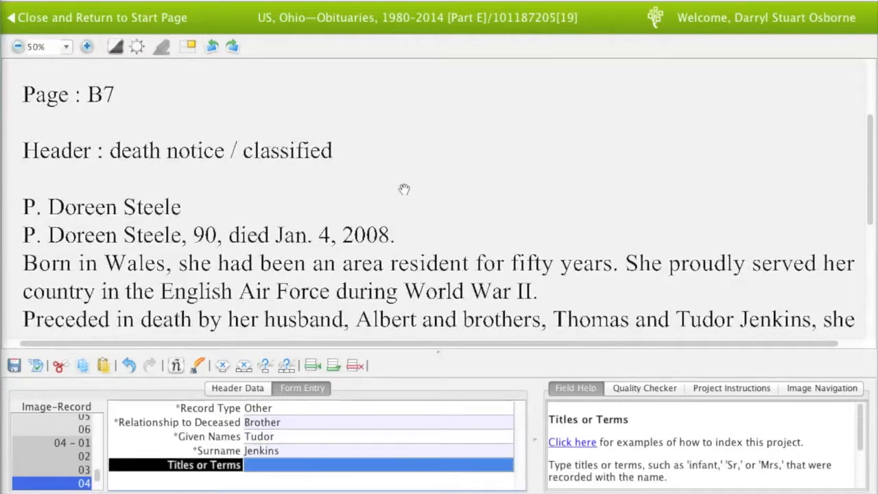
{"action": "scroll", "coordinate": [413, 237], "scroll_direction": "down", "scroll_amount": 1}
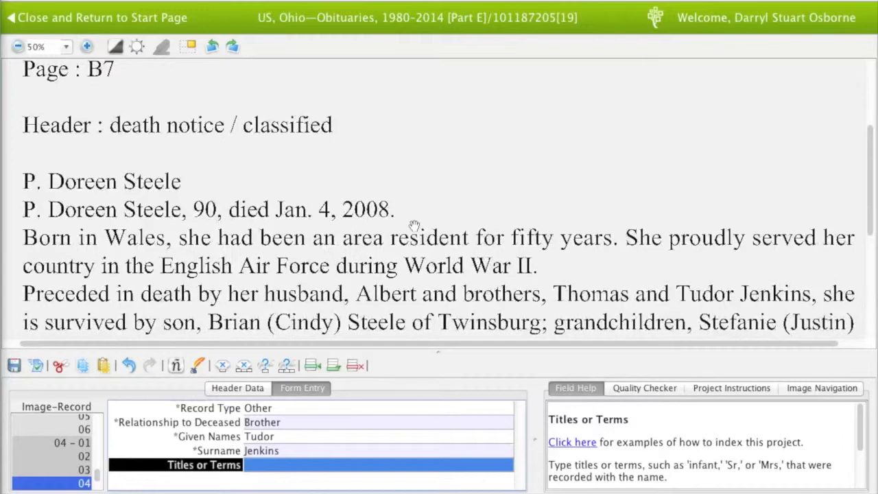
{"action": "left_click", "coordinate": [77, 442]}
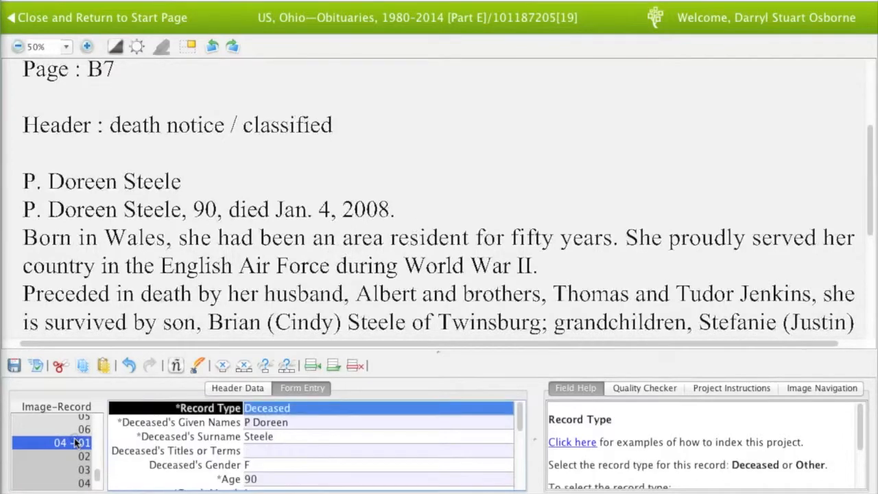
{"action": "left_click", "coordinate": [90, 483]}
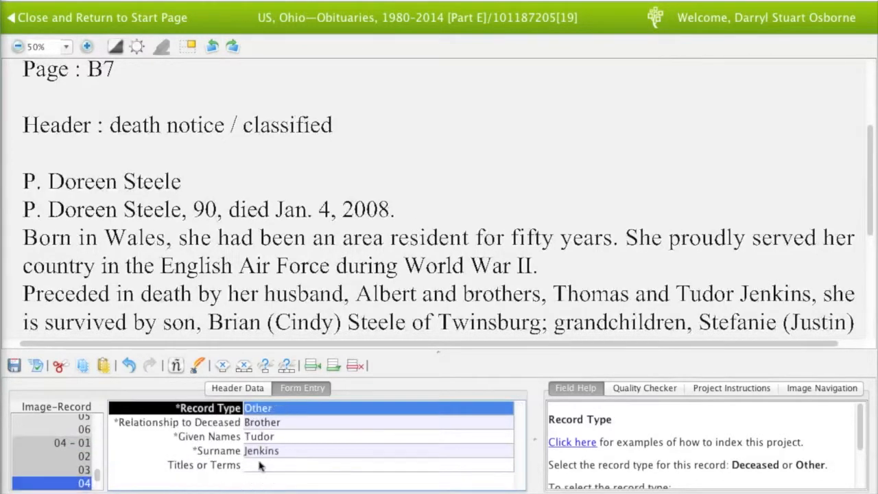
{"action": "key", "text": "Tab"}
{"action": "key", "text": "Tab"}
{"action": "key", "text": "Tab"}
{"action": "key", "text": "Tab"}
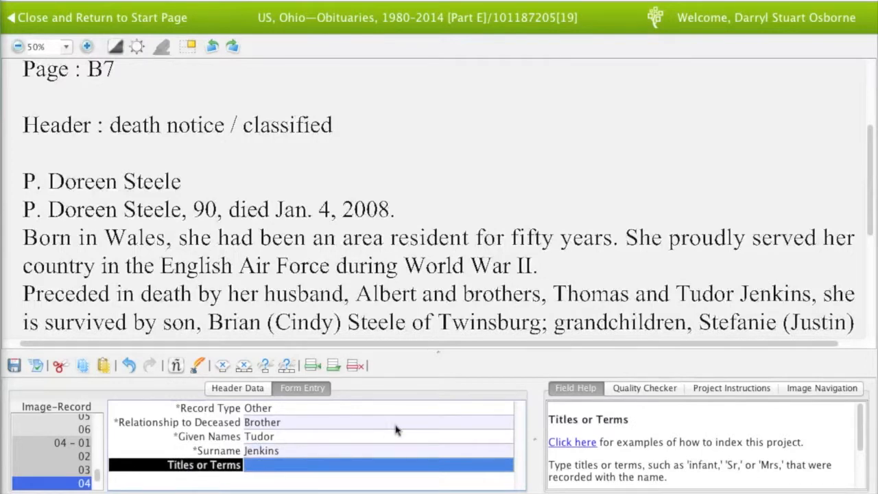
{"action": "key", "text": "Tab"}
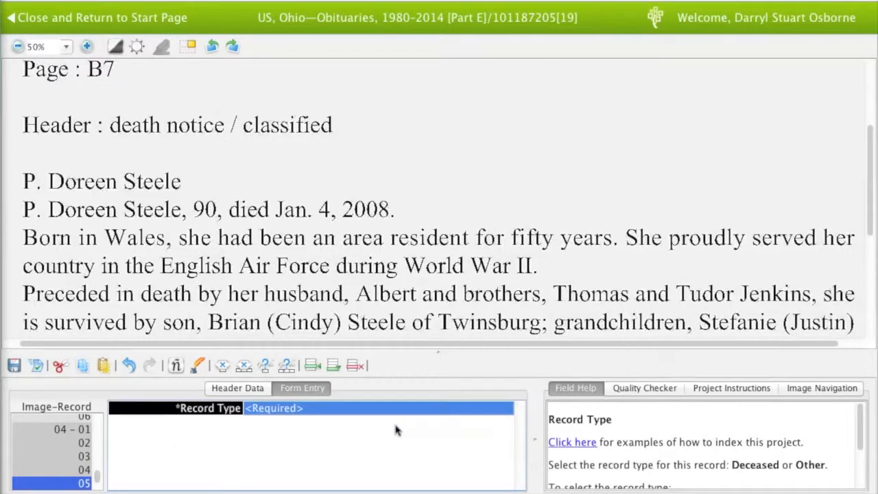
Add an Other record for the Son with his given name and surname
{"action": "type", "text": "Other"}
{"action": "key", "text": "Tab"}
{"action": "type", "text": "Son"}
{"action": "key", "text": "Tab"}
{"action": "key", "text": "Tab"}
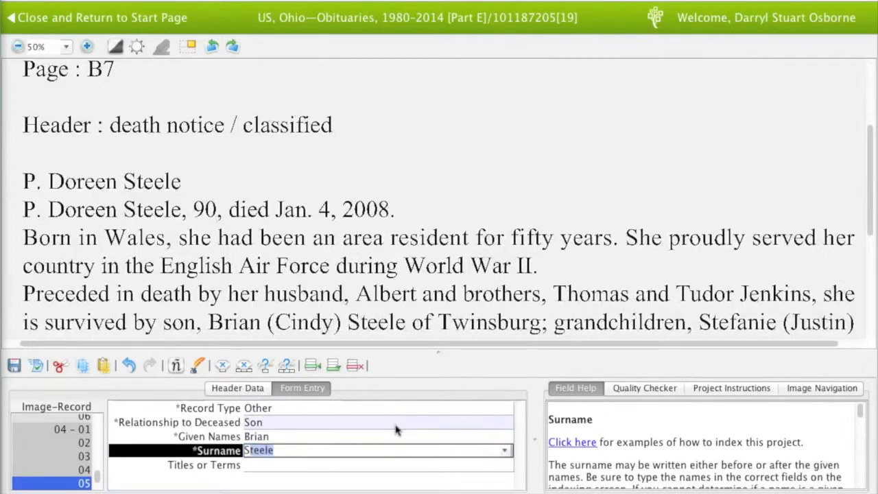
{"action": "key", "text": "Tab"}
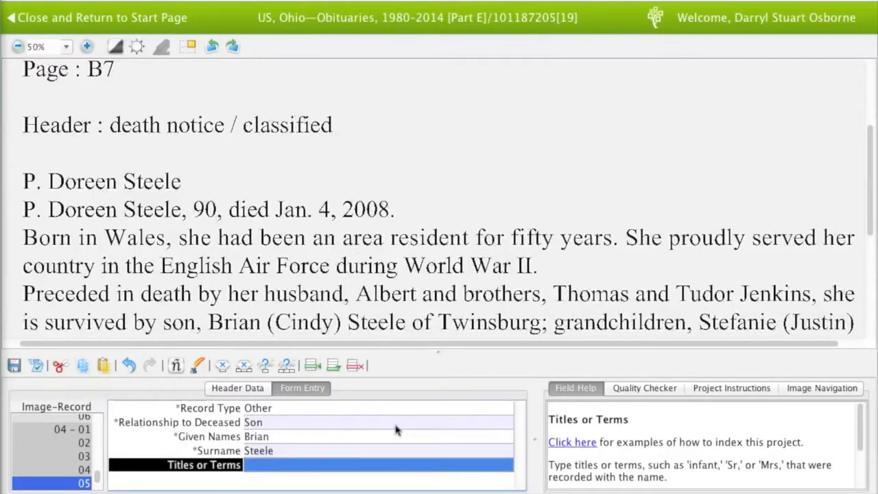
{"action": "key", "text": "Tab"}
Add an Other record for the Daughter-in-Law with her given name and surname
{"action": "type", "text": "Other"}
{"action": "key", "text": "Tab"}
{"action": "type", "text": "Daughter-in-Law"}
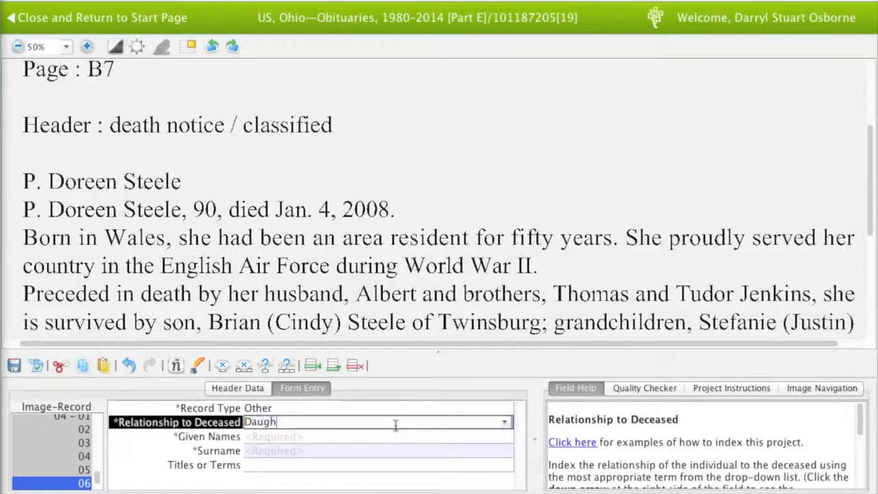
{"action": "key", "text": "Tab"}
{"action": "type", "text": "Cindy"}
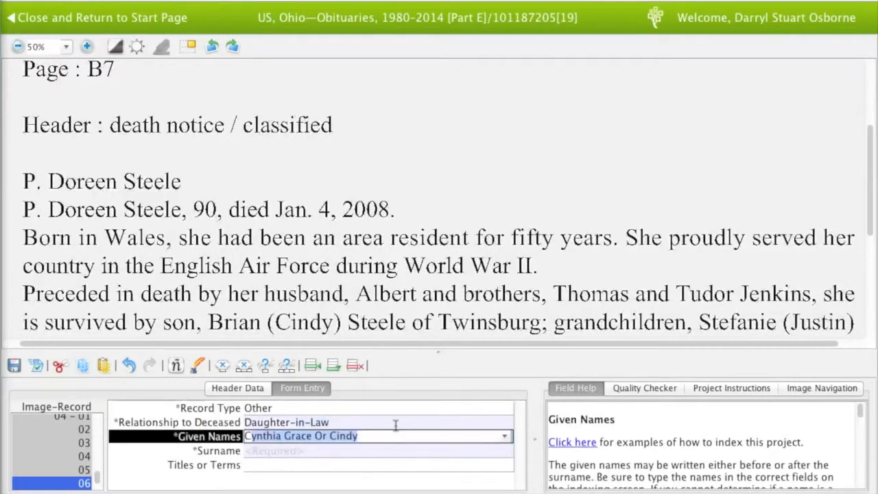
{"action": "key", "text": "Tab"}
{"action": "type", "text": "S"}
{"action": "key", "text": "Tab"}
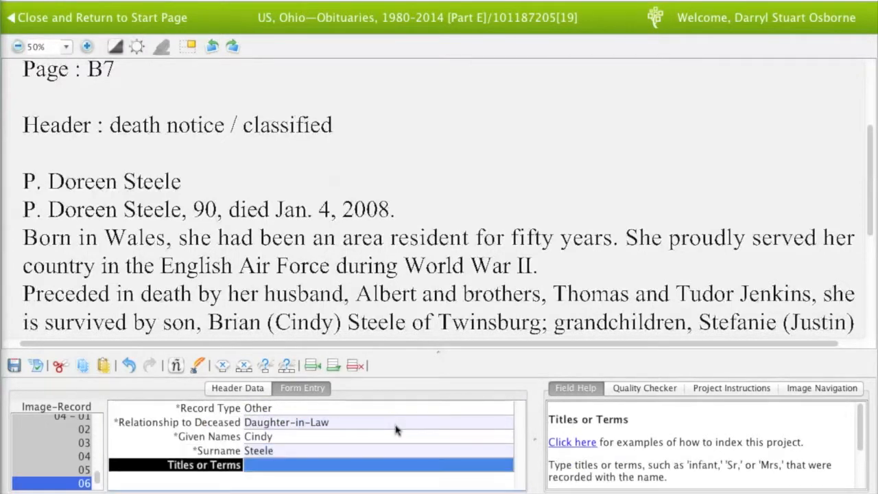
{"action": "key", "text": "Tab"}
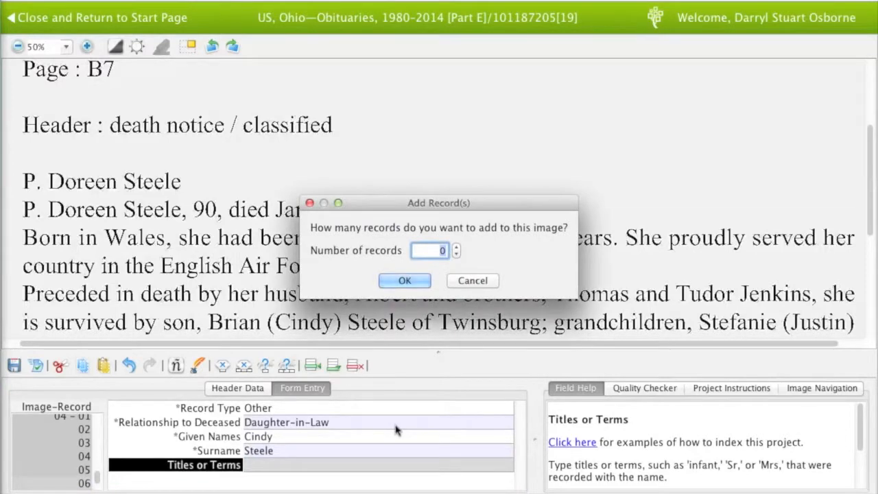
Add 1 record and index a Grandchild with given name only, surname left blank
{"action": "type", "text": "1"}
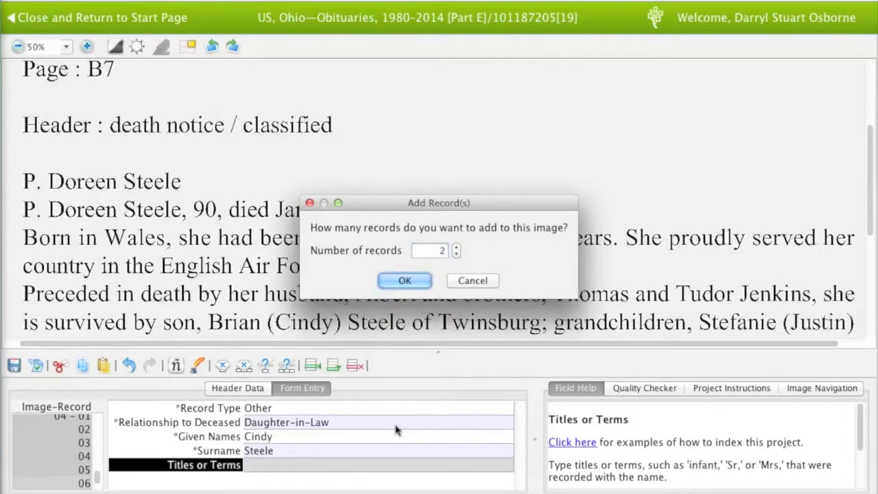
{"action": "key", "text": "Return"}
{"action": "type", "text": "G"}
{"action": "key", "text": "Tab"}
{"action": "type", "text": "Ste"}
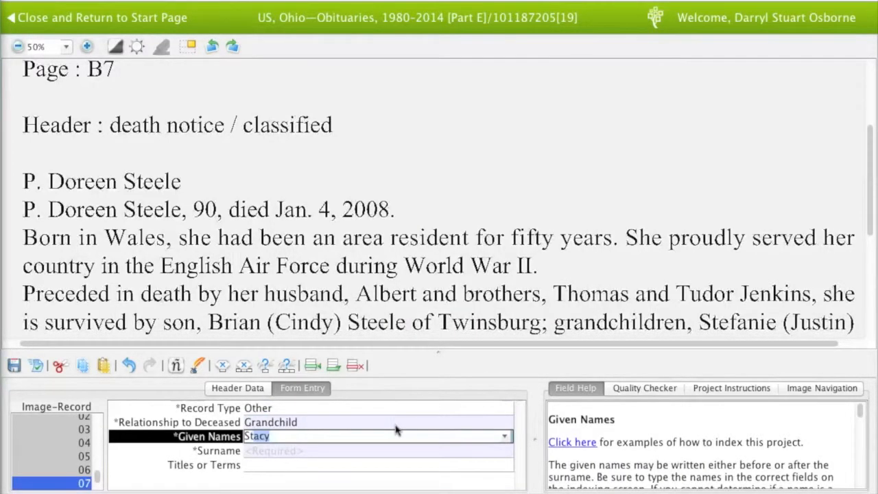
{"action": "type", "text": "fanie"}
{"action": "key", "text": "Tab"}
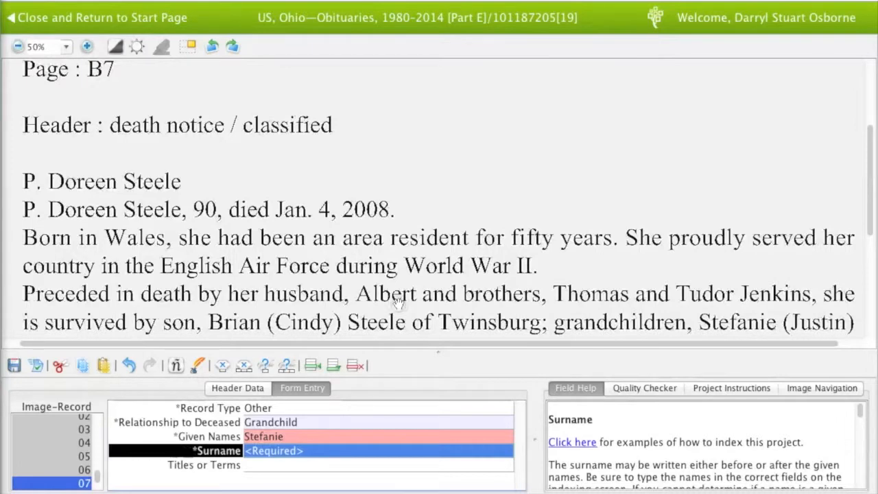
{"action": "left_click_drag", "start_coordinate": [395, 294], "coordinate": [400, 275]}
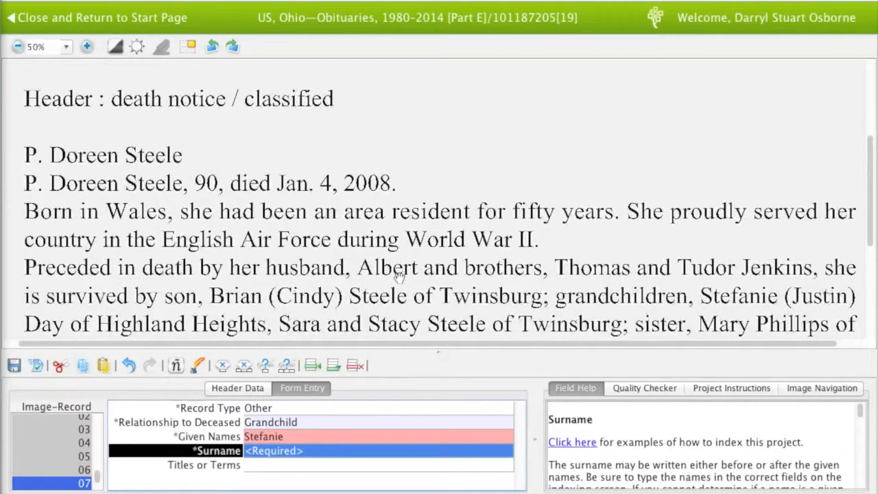
{"action": "type", "text": "A"}
{"action": "key", "text": "BackSpace"}
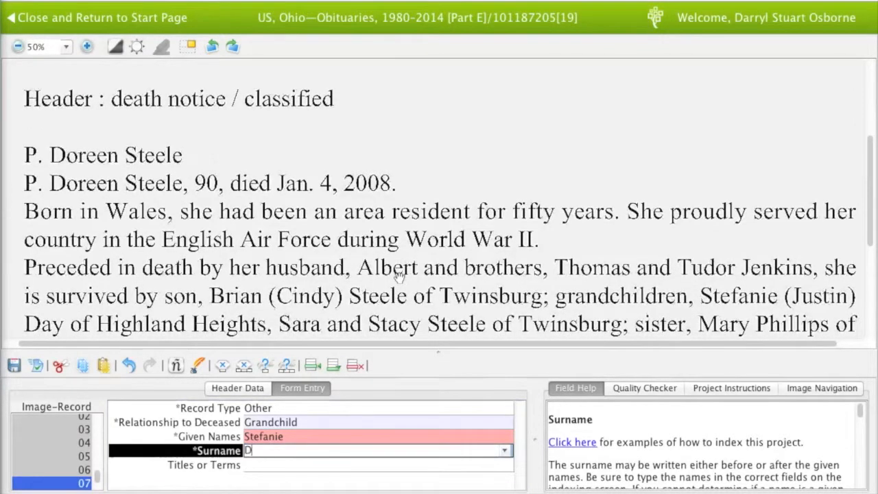
{"action": "key", "text": "Tab"}
{"action": "key", "text": "Tab"}
Index the next Other/Grandchild record with given name and surname
{"action": "type", "text": "Other"}
{"action": "key", "text": "Tab"}
{"action": "type", "text": "Grandchild"}
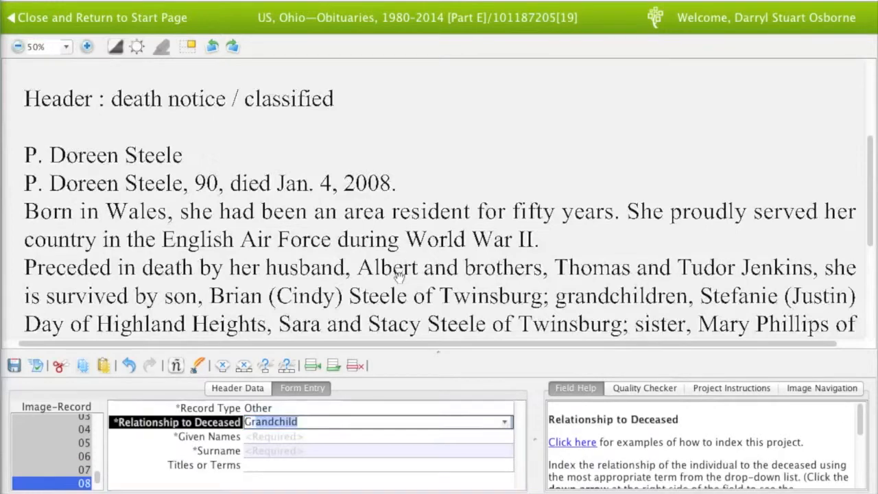
{"action": "key", "text": "Tab"}
{"action": "key", "text": "Tab"}
{"action": "key", "text": "Tab"}
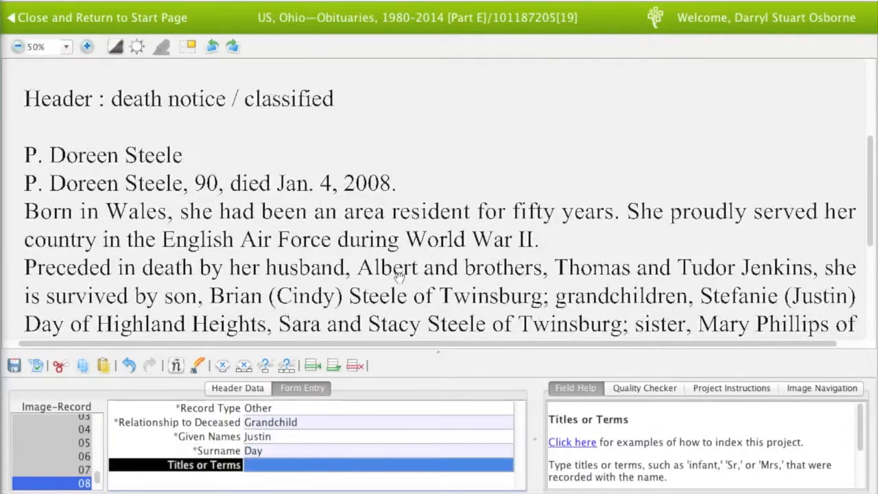
{"action": "key", "text": "Tab"}
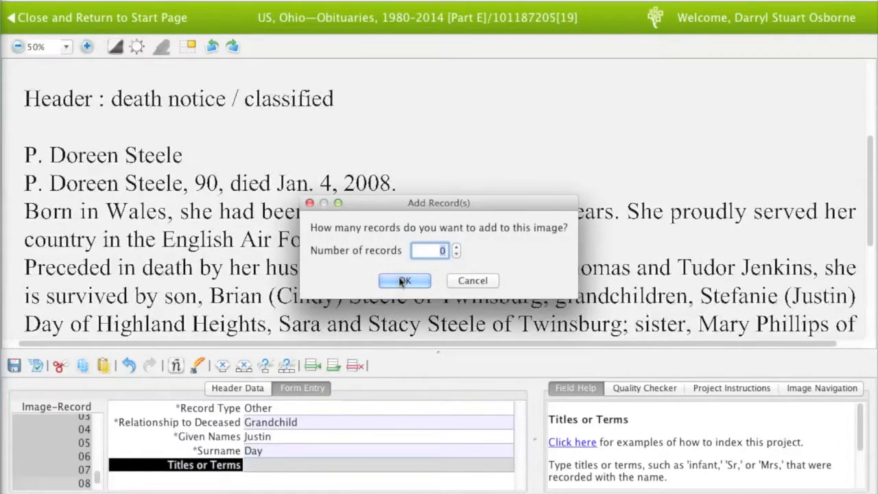
Add 8 more records and index two further grandchildren sharing the family surname
{"action": "type", "text": "8"}
{"action": "left_click", "coordinate": [402, 282]}
{"action": "type", "text": "Other"}
{"action": "key", "text": "Tab"}
{"action": "type", "text": "Grandchild"}
{"action": "key", "text": "Tab"}
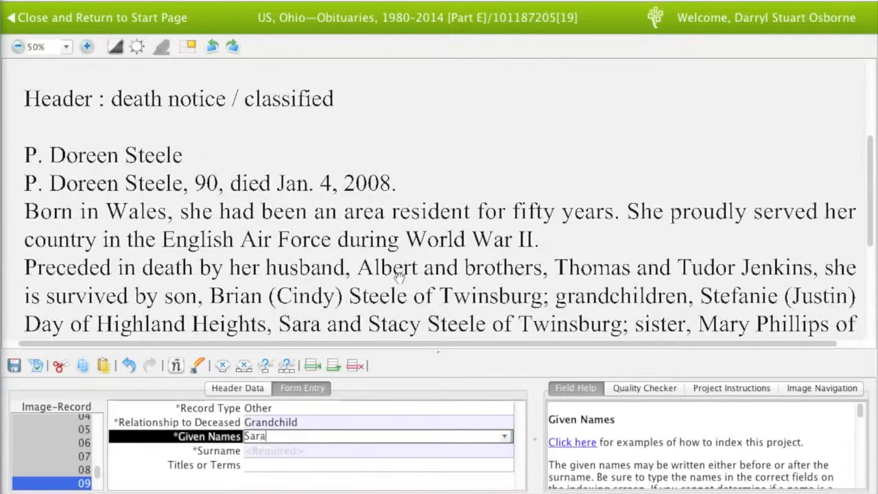
{"action": "key", "text": "Tab"}
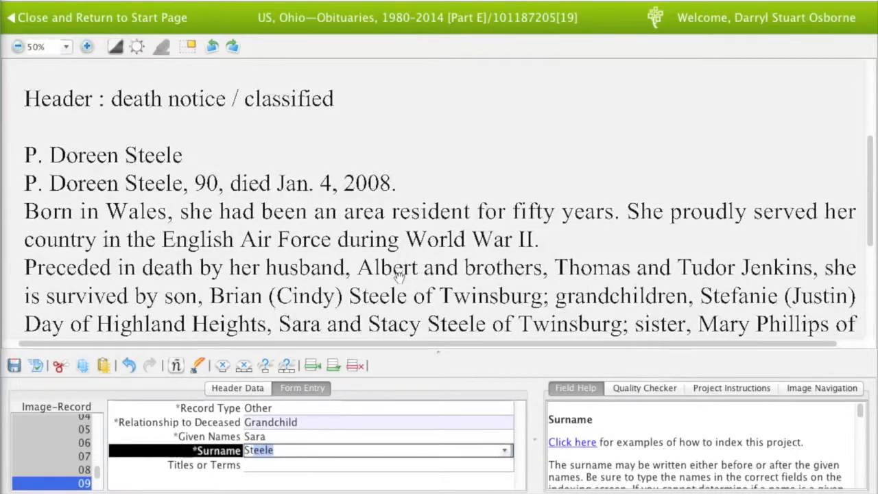
{"action": "key", "text": "Tab"}
{"action": "key", "text": "Tab"}
{"action": "type", "text": "o"}
{"action": "key", "text": "Tab"}
{"action": "type", "text": "g"}
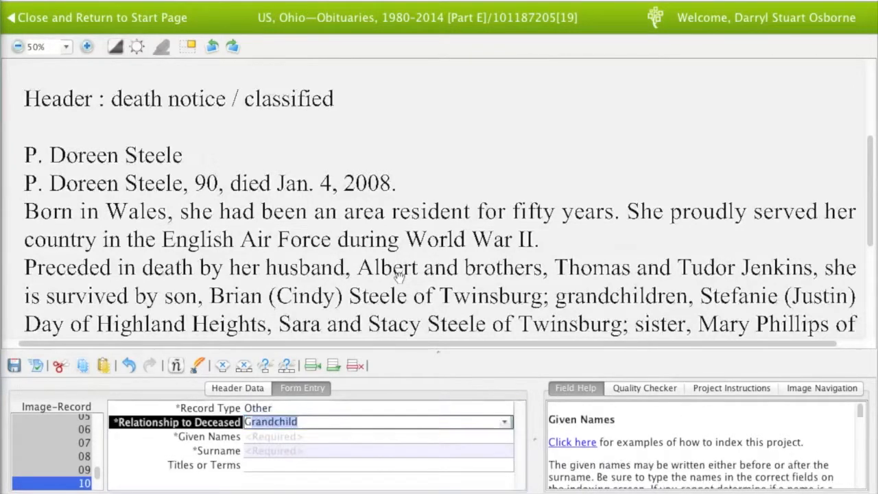
{"action": "key", "text": "Tab"}
{"action": "key", "text": "Tab"}
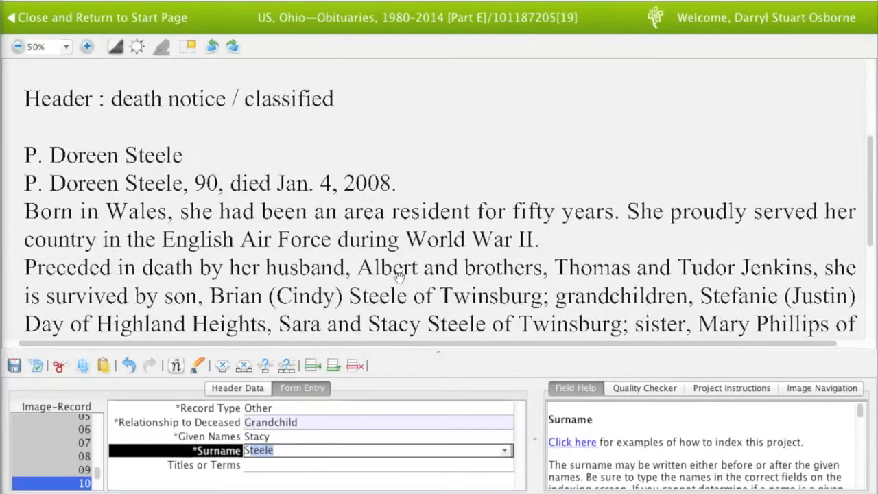
{"action": "key", "text": "Tab"}
Begin record 11 as an Other record with relationship Sister
{"action": "key", "text": "Tab"}
{"action": "type", "text": "o"}
{"action": "key", "text": "Tab"}
{"action": "type", "text": "ster"}
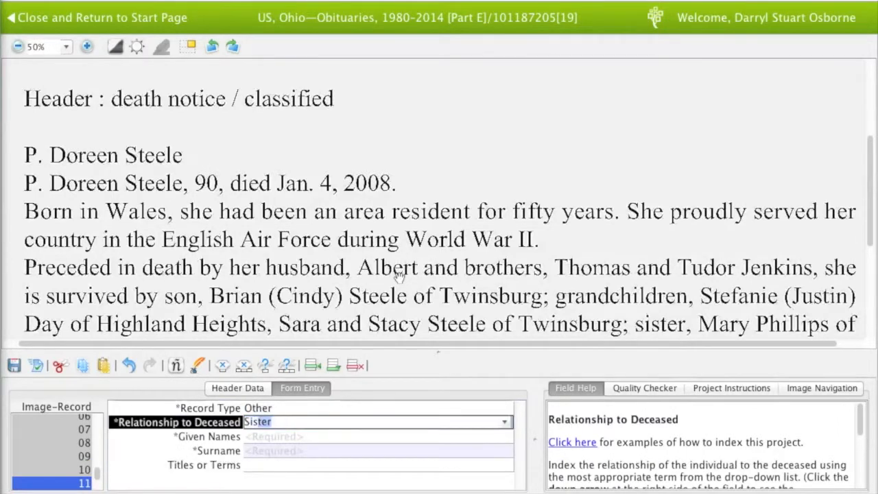
{"action": "key", "text": "Tab"}
Enter the sister's given name and surname in record 11
{"action": "key", "text": "Tab"}
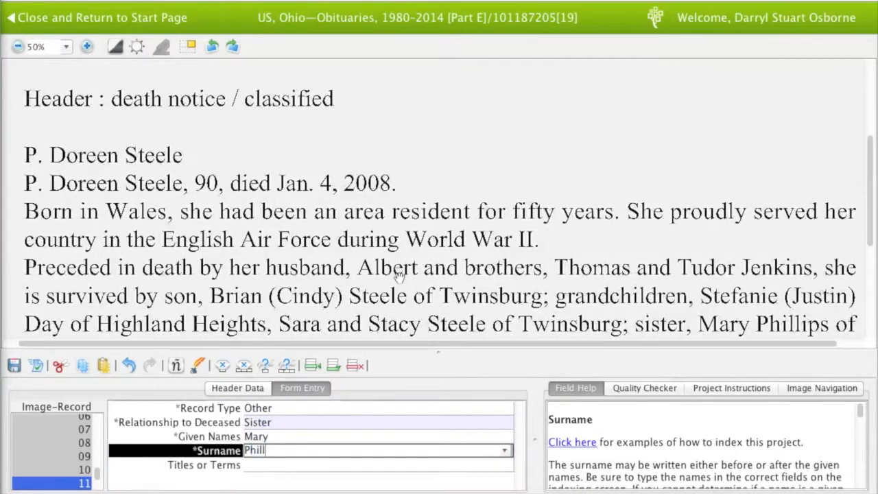
{"action": "key", "text": "Tab"}
{"action": "left_click_drag", "start_coordinate": [399, 278], "coordinate": [401, 252]}
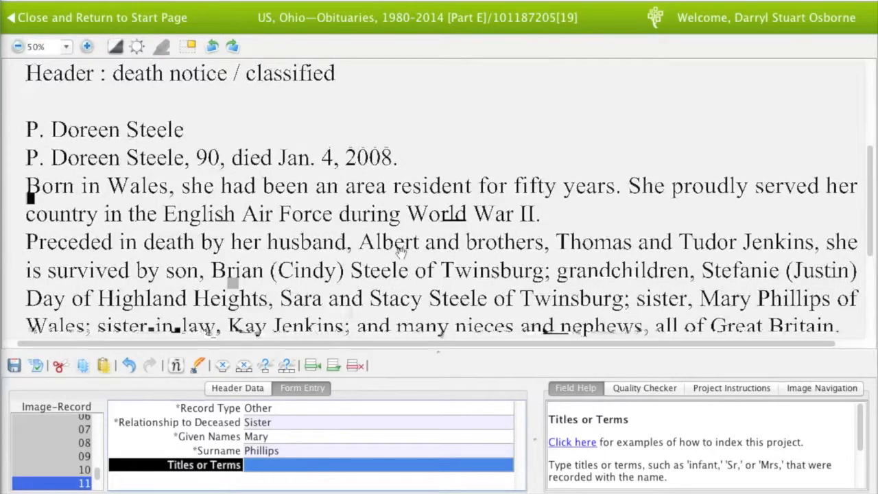
Add record 12 as the Sister-in-Law, with her given name and surname
{"action": "key", "text": "Tab"}
{"action": "type", "text": "sis"}
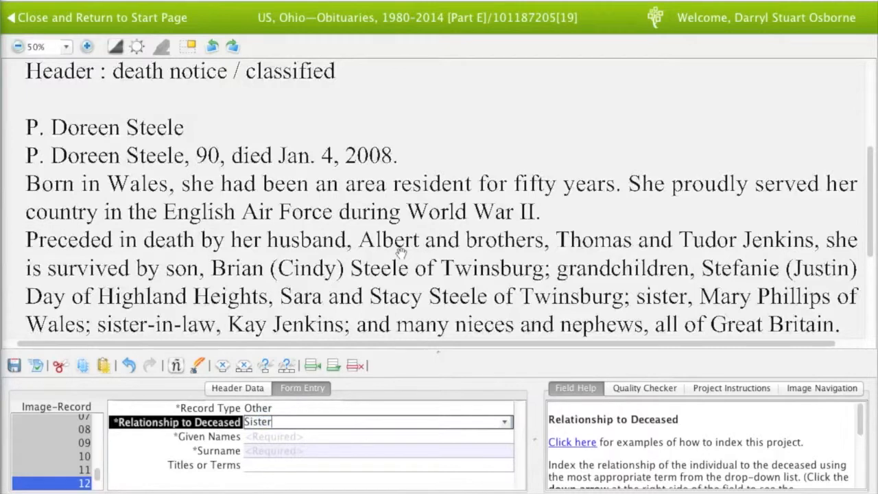
{"action": "type", "text": "-"}
{"action": "key", "text": "Tab"}
{"action": "type", "text": "Kay"}
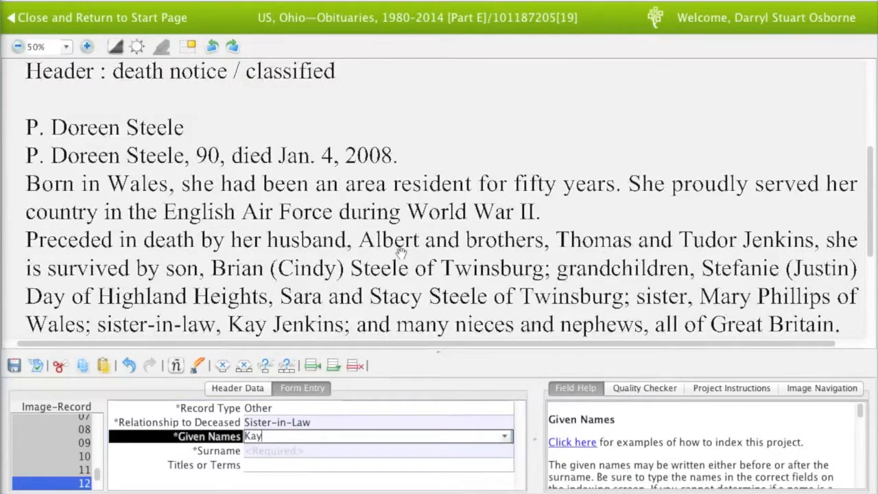
{"action": "key", "text": "Tab"}
{"action": "type", "text": "J"}
{"action": "key", "text": "Tab"}
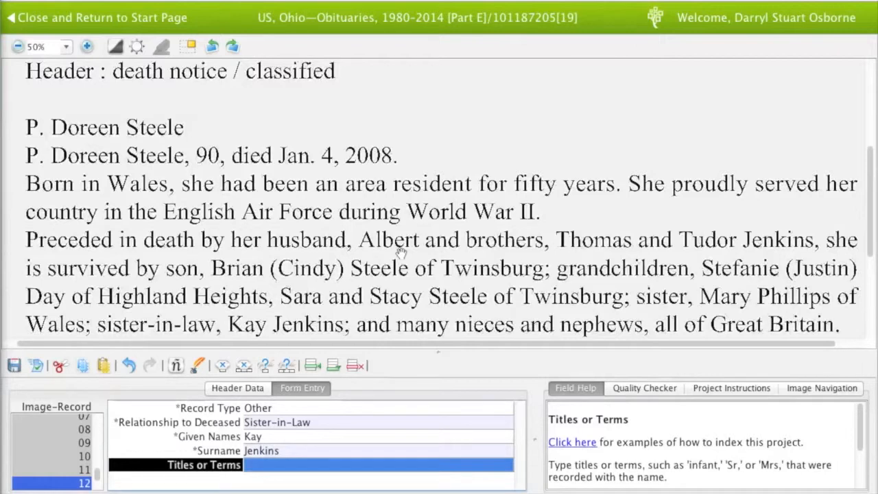
Give the deceased's record the title Mrs in Titles or Terms
{"action": "scroll", "coordinate": [402, 274], "scroll_direction": "down", "scroll_amount": 1}
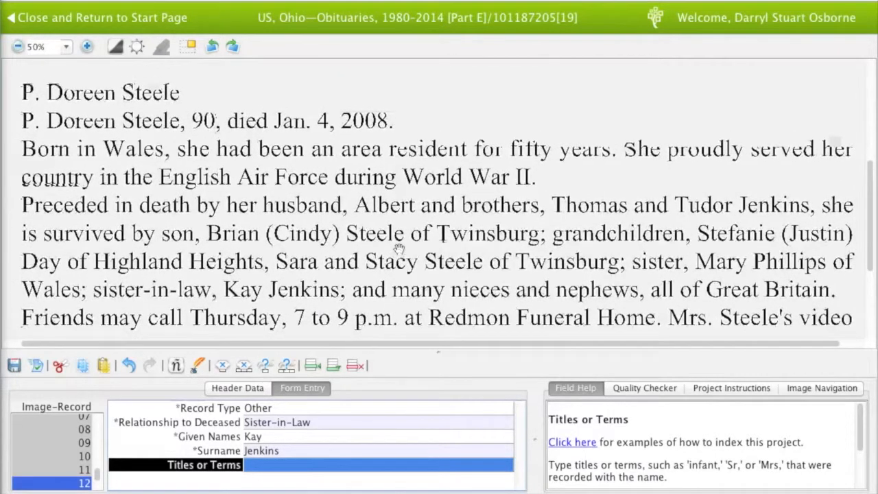
{"action": "left_click_drag", "start_coordinate": [402, 251], "coordinate": [396, 240]}
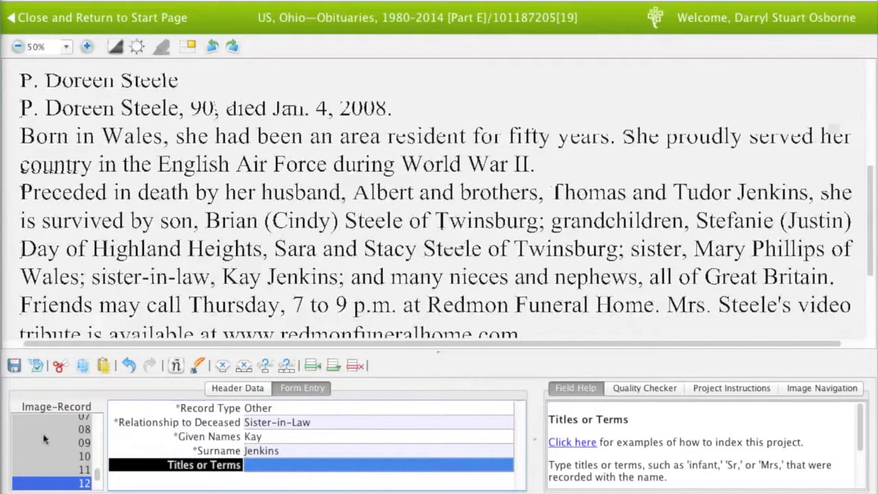
{"action": "scroll", "coordinate": [54, 444], "scroll_direction": "up", "scroll_amount": 5}
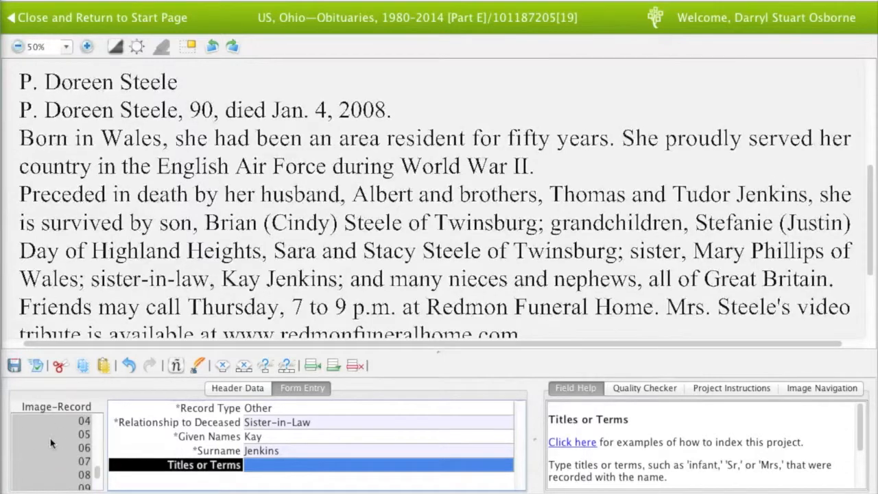
{"action": "left_click", "coordinate": [70, 461]}
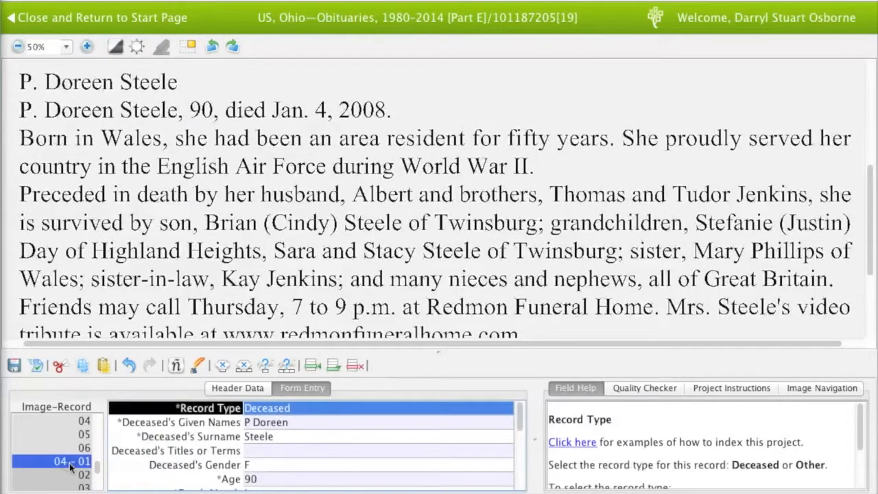
{"action": "left_click", "coordinate": [260, 453]}
{"action": "type", "text": "Mrs"}
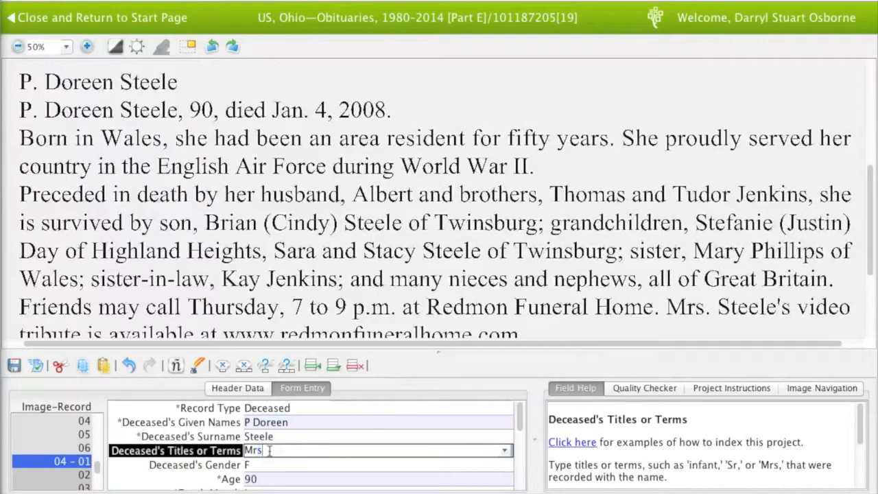
{"action": "key", "text": "Tab"}
Review the grandchild, sister and sister-in-law records 07–12, confirming record 13 is empty
{"action": "scroll", "coordinate": [65, 456], "scroll_direction": "down", "scroll_amount": 5}
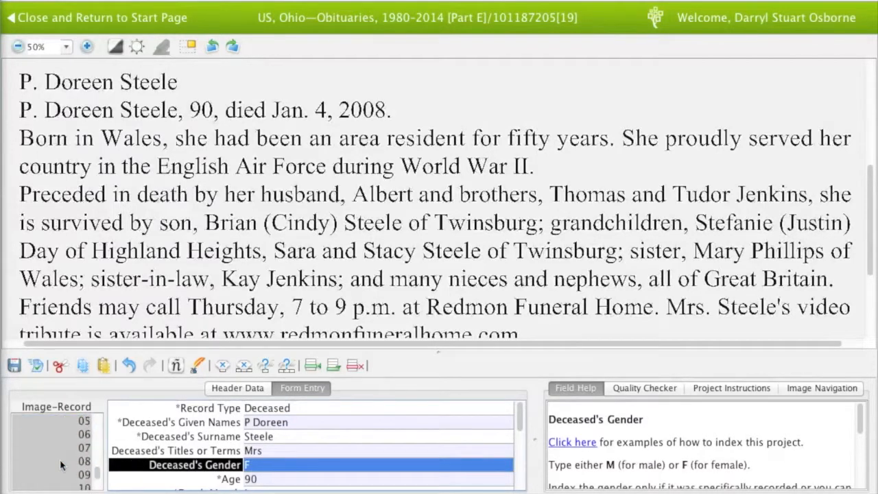
{"action": "left_click", "coordinate": [89, 447]}
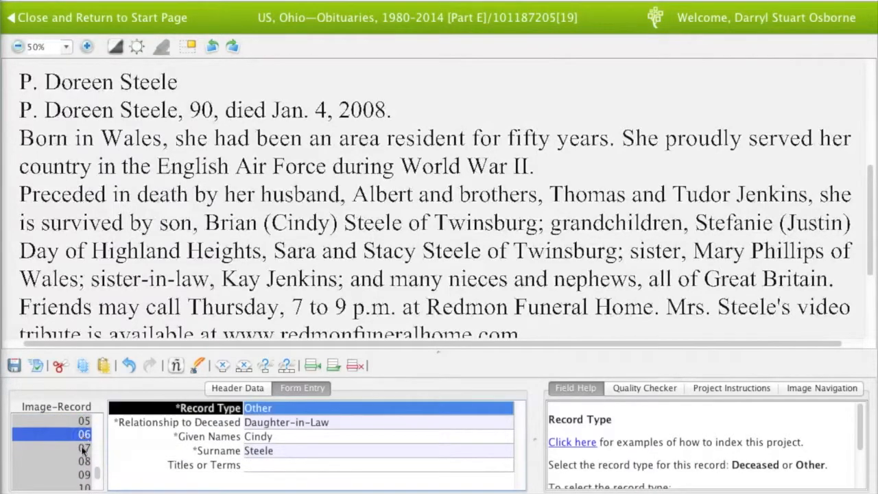
{"action": "left_click", "coordinate": [82, 463]}
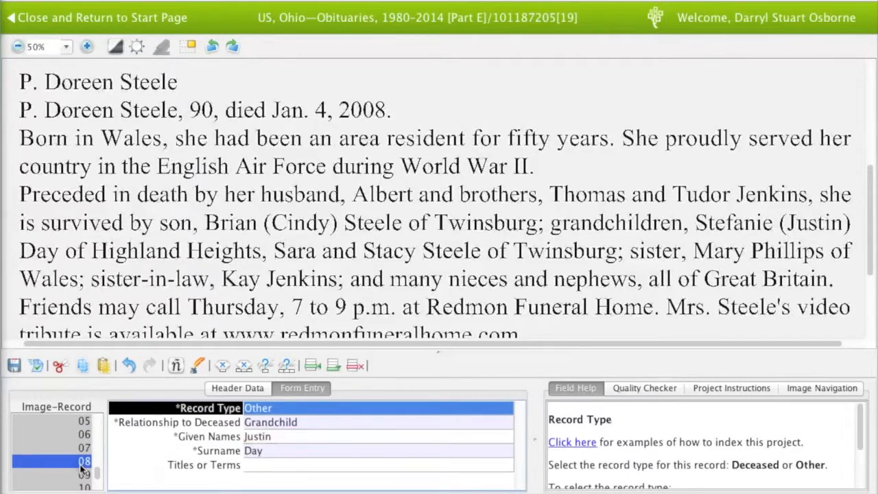
{"action": "left_click", "coordinate": [82, 474]}
{"action": "scroll", "coordinate": [81, 480], "scroll_direction": "down", "scroll_amount": 2}
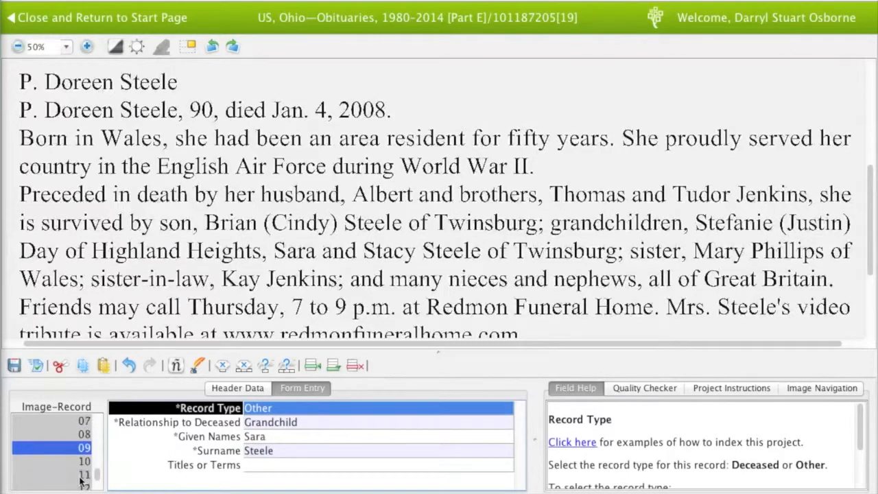
{"action": "left_click", "coordinate": [79, 474]}
{"action": "scroll", "coordinate": [80, 467], "scroll_direction": "down", "scroll_amount": 3}
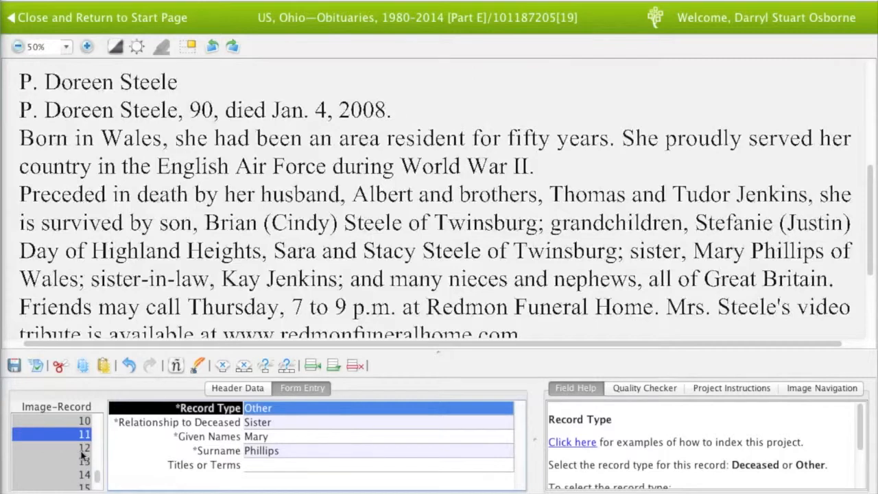
{"action": "left_click", "coordinate": [80, 453]}
{"action": "left_click", "coordinate": [81, 462]}
{"action": "left_click", "coordinate": [79, 448]}
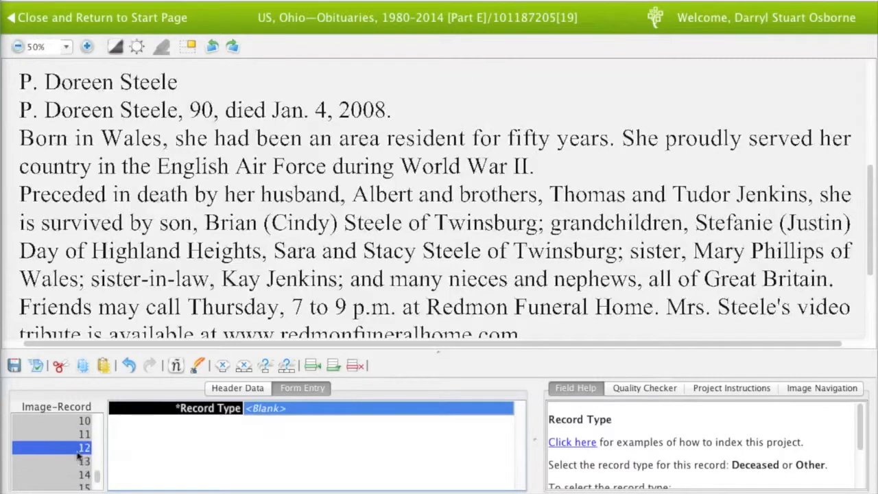
{"action": "left_click", "coordinate": [222, 467]}
Move past record 12 to the first empty record, 13
{"action": "key", "text": "Tab"}
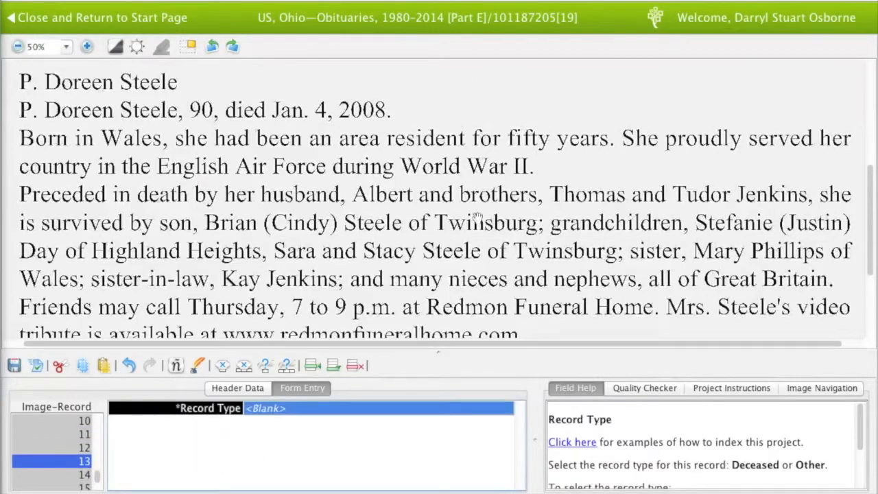
{"action": "scroll", "coordinate": [474, 232], "scroll_direction": "down", "scroll_amount": 3}
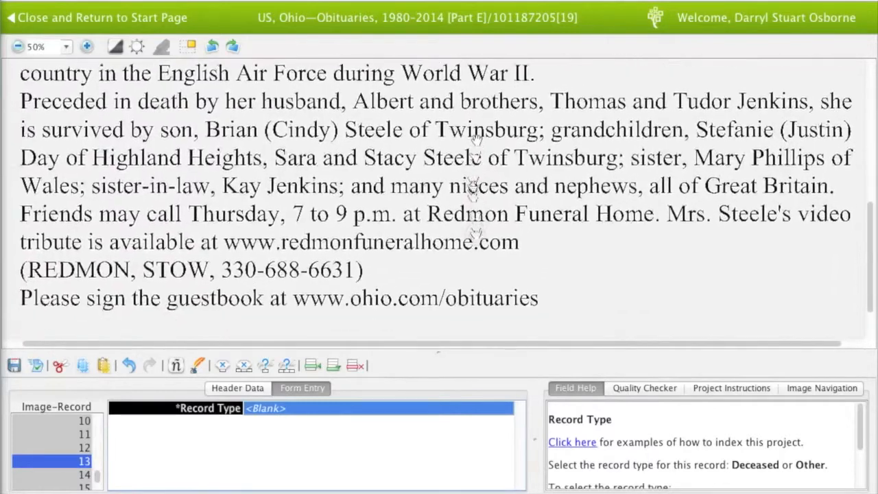
{"action": "scroll", "coordinate": [465, 233], "scroll_direction": "down", "scroll_amount": 2}
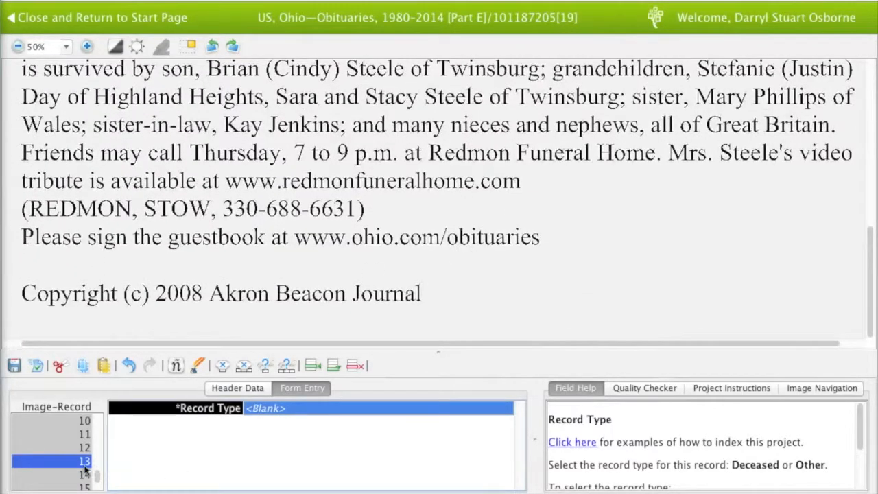
{"action": "scroll", "coordinate": [85, 468], "scroll_direction": "down", "scroll_amount": 2}
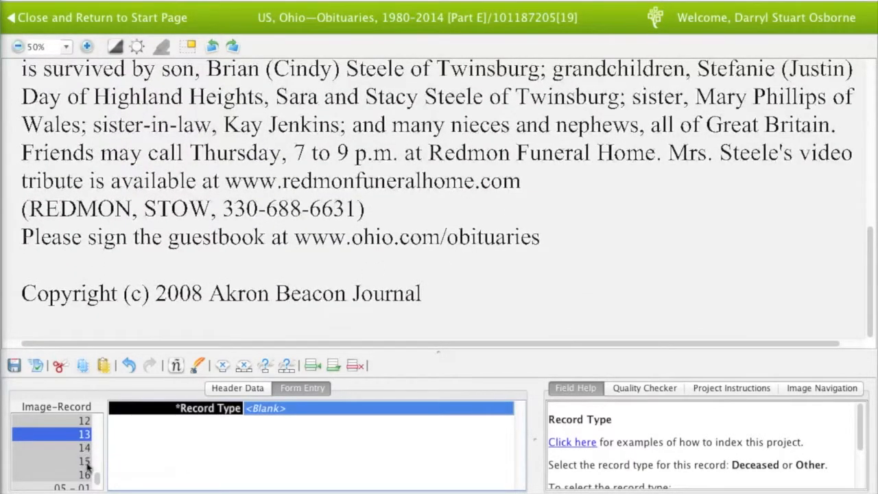
Delete the four empty records 13–16 and finish the image without adding records
{"action": "left_click", "coordinate": [356, 367]}
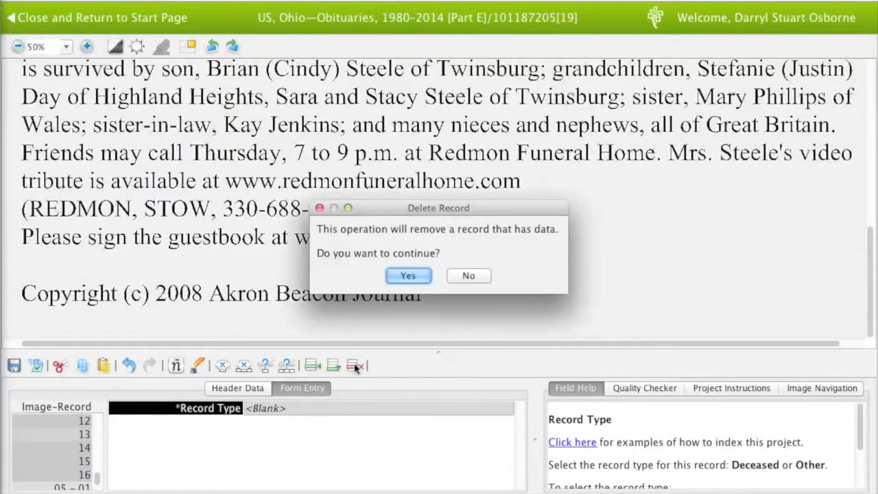
{"action": "key", "text": "Return"}
{"action": "left_click", "coordinate": [355, 367]}
{"action": "key", "text": "Return"}
{"action": "left_click", "coordinate": [356, 367]}
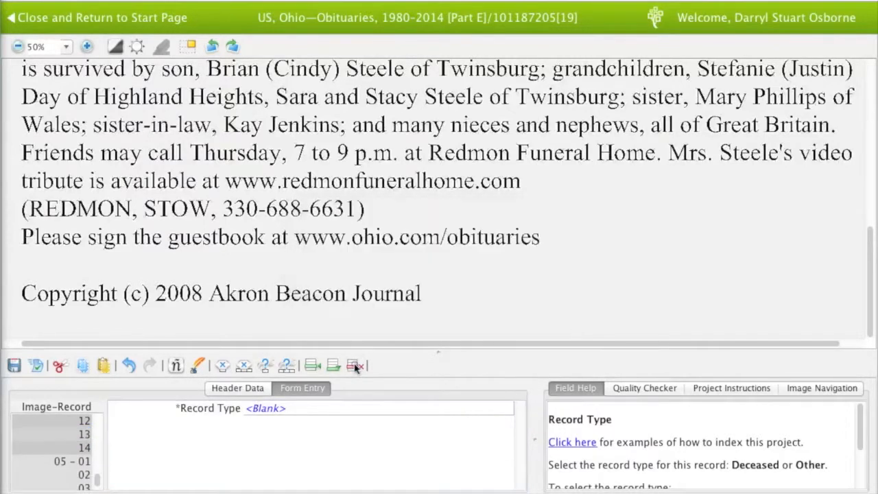
{"action": "key", "text": "Return"}
{"action": "left_click", "coordinate": [356, 367]}
{"action": "key", "text": "Return"}
{"action": "key", "text": "Tab"}
{"action": "key", "text": "Tab"}
{"action": "key", "text": "Tab"}
{"action": "key", "text": "Tab"}
{"action": "key", "text": "Tab"}
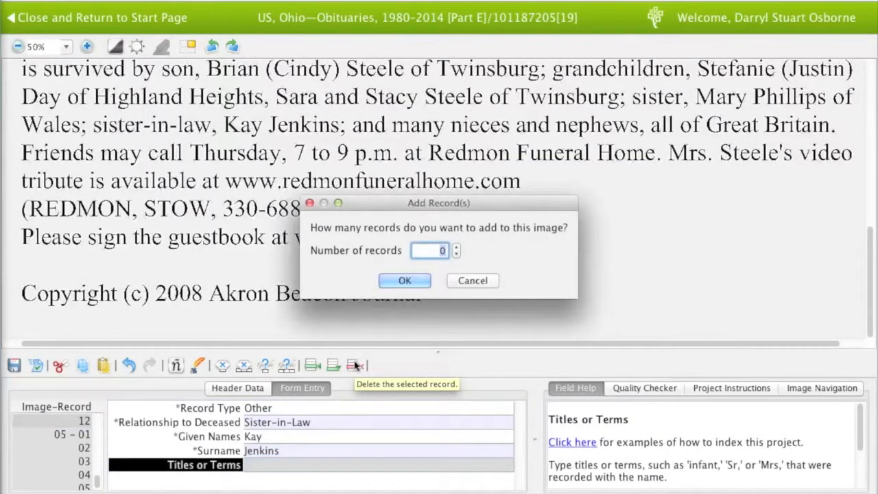
{"action": "key", "text": "Return"}
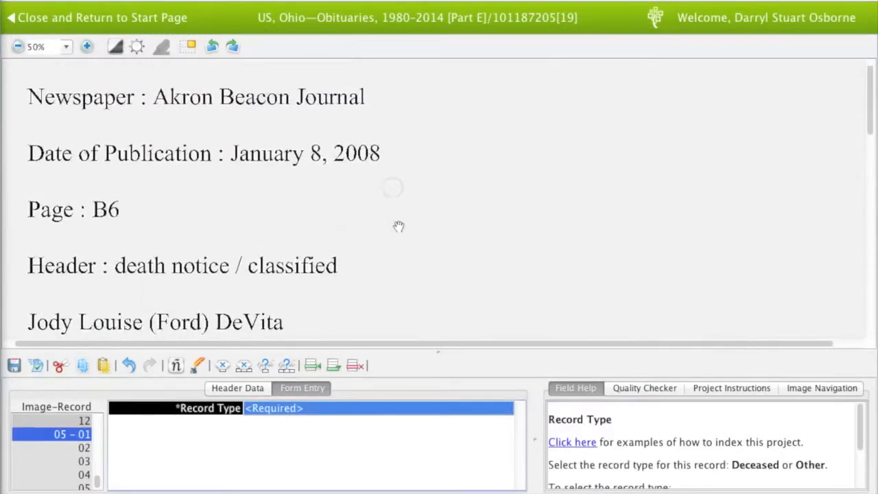
Set image 05 record 01 to Deceased, then read the whole obituary and return to its top
{"action": "type", "text": "Deceased"}
{"action": "key", "text": "Tab"}
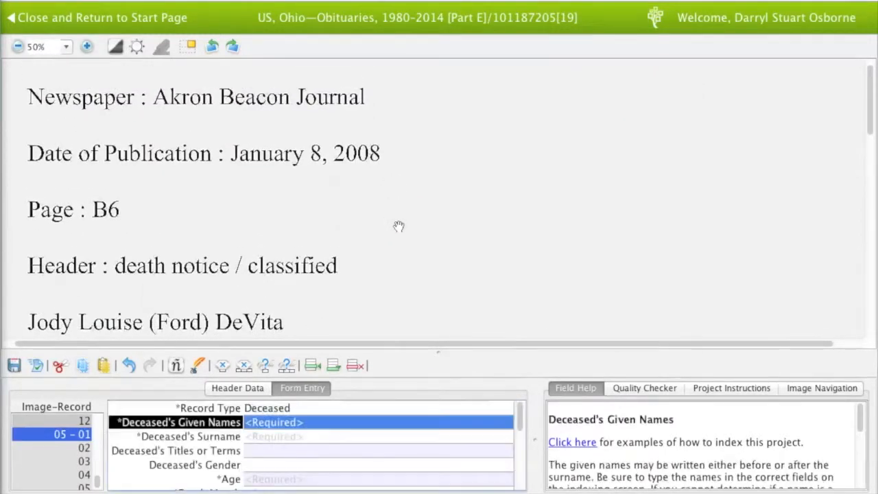
{"action": "left_click_drag", "start_coordinate": [408, 295], "coordinate": [406, 130]}
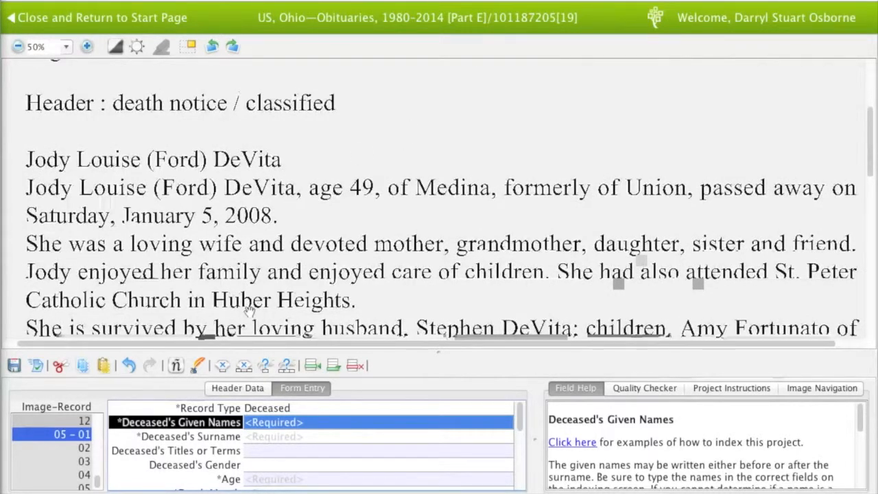
{"action": "left_click_drag", "start_coordinate": [249, 312], "coordinate": [250, 162]}
{"action": "left_click_drag", "start_coordinate": [272, 296], "coordinate": [273, 185]}
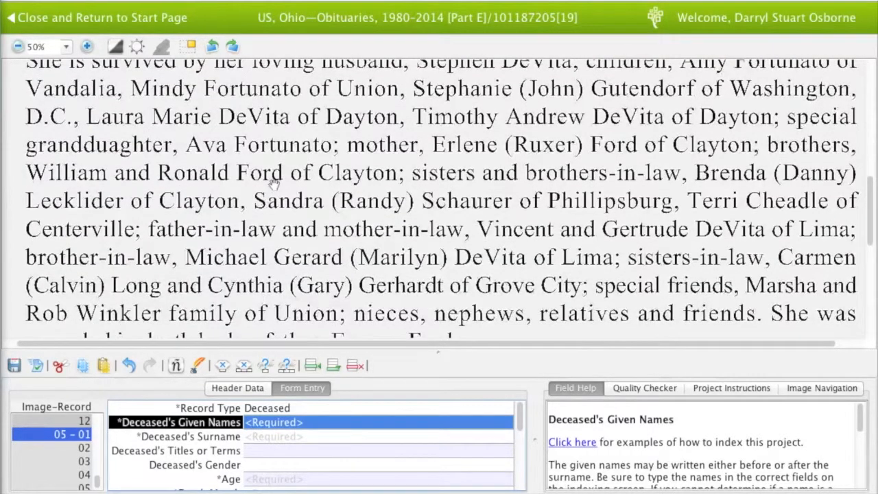
{"action": "left_click_drag", "start_coordinate": [288, 269], "coordinate": [284, 312]}
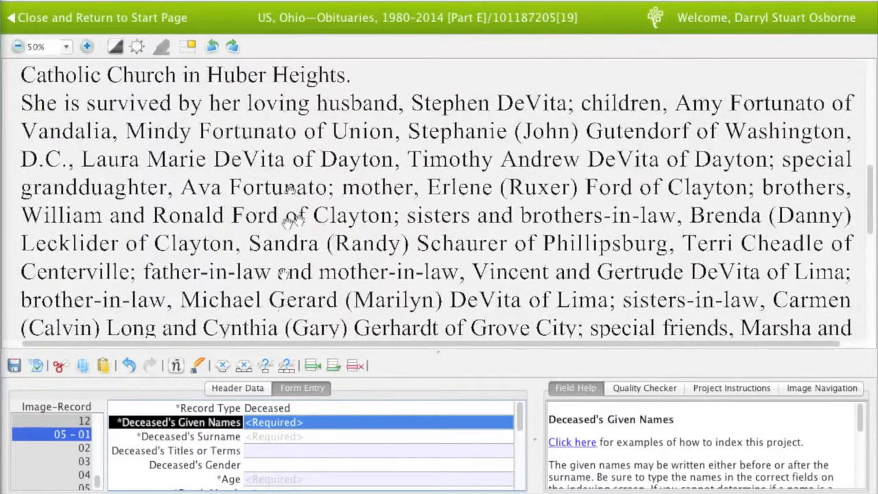
{"action": "scroll", "coordinate": [299, 220], "scroll_direction": "up", "scroll_amount": 5}
{"action": "left_click_drag", "start_coordinate": [299, 219], "coordinate": [298, 288]}
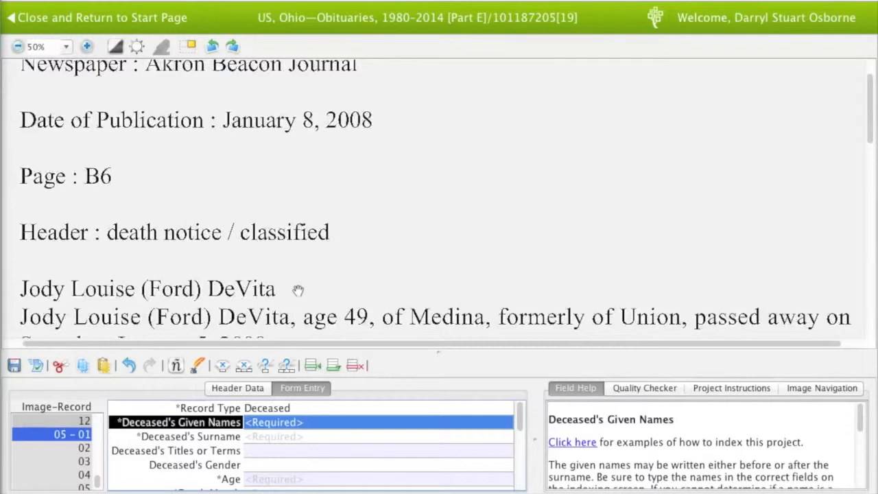
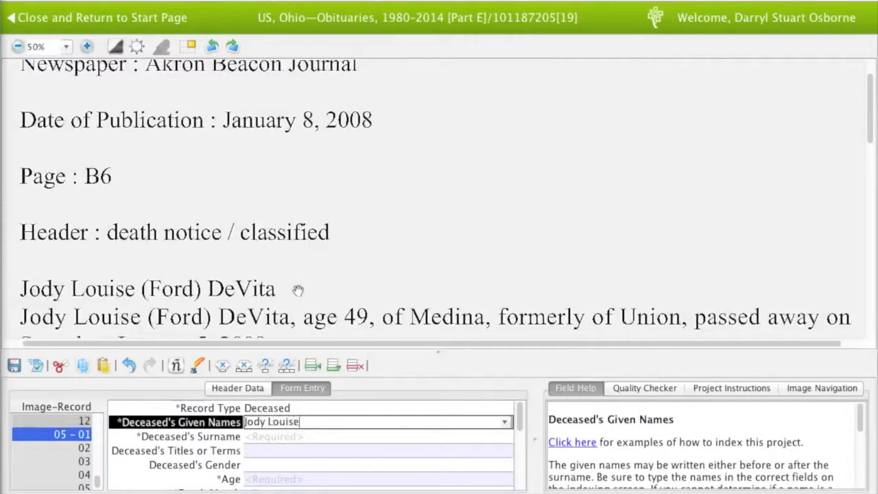
Enter the deceased's given names and surname, gender F and age 49
{"action": "key", "text": "Tab"}
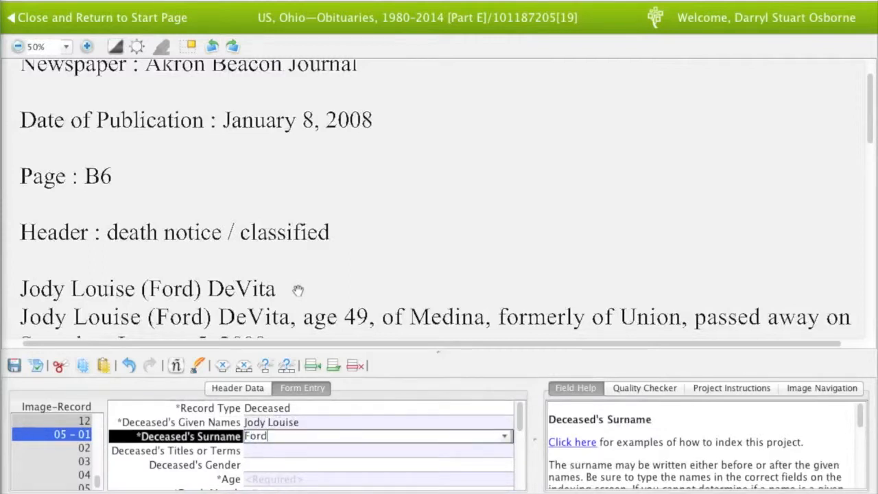
{"action": "key", "text": "Tab"}
{"action": "key", "text": "Tab"}
{"action": "type", "text": "F"}
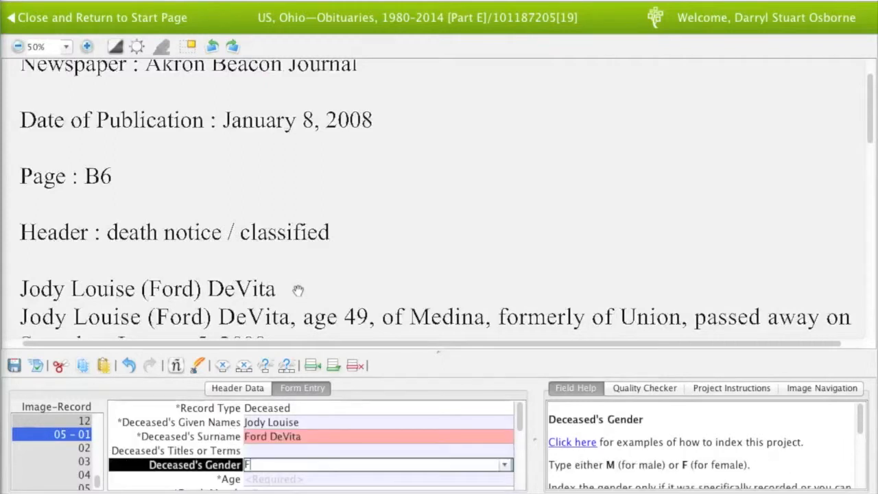
{"action": "key", "text": "Tab"}
{"action": "type", "text": "49"}
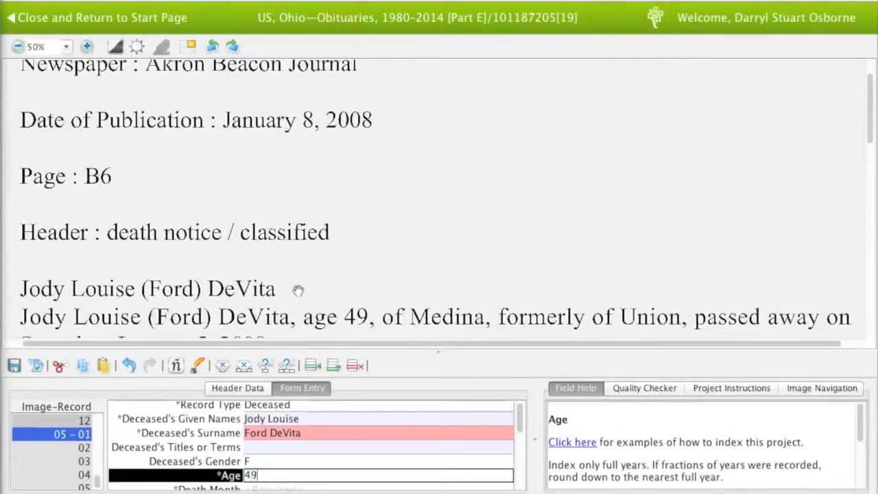
{"action": "key", "text": "Tab"}
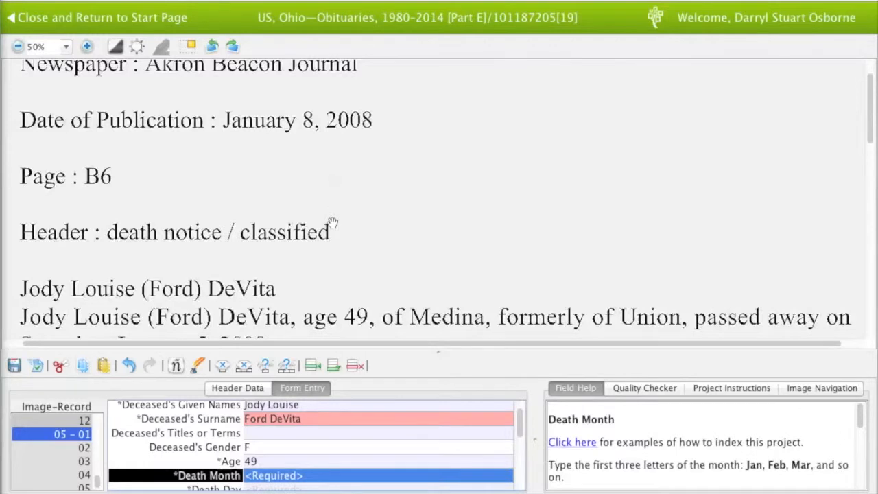
Record the death date as Jan 5, 2008 and skip the empty remaining fields
{"action": "left_click_drag", "start_coordinate": [330, 226], "coordinate": [332, 196]}
{"action": "type", "text": "Jan"}
{"action": "key", "text": "Tab"}
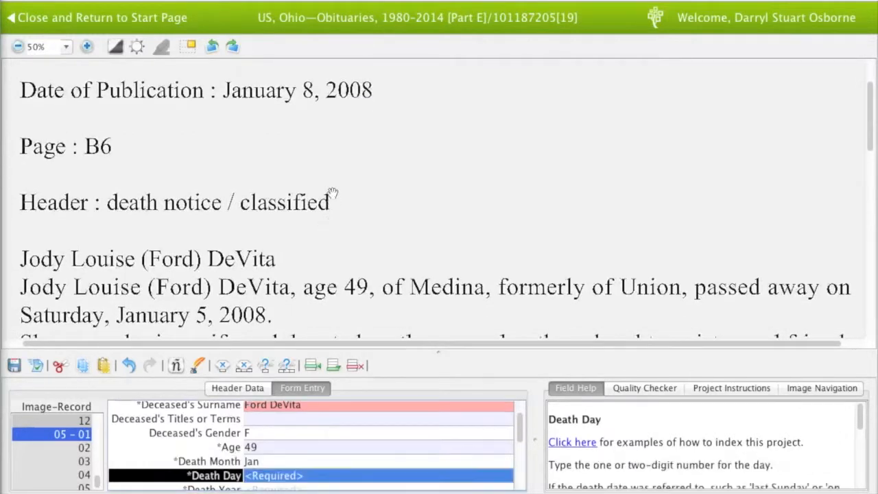
{"action": "type", "text": "5"}
{"action": "key", "text": "Tab"}
{"action": "type", "text": "2008"}
{"action": "key", "text": "Tab"}
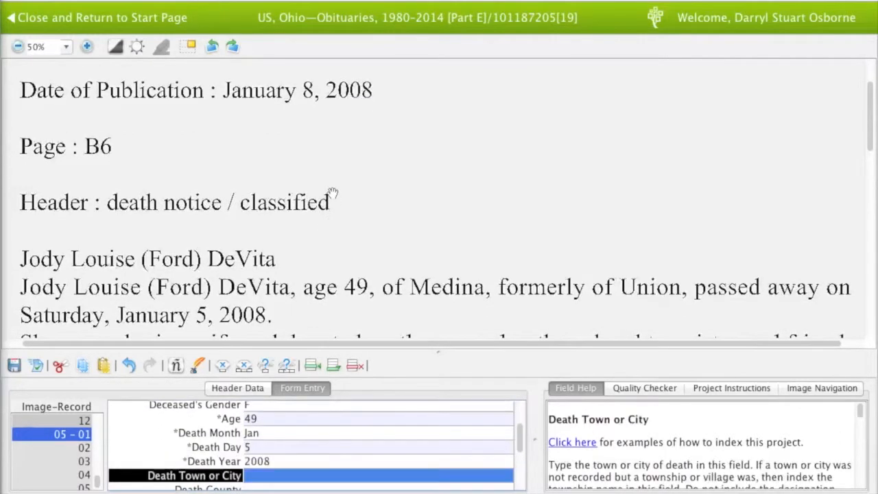
{"action": "left_click_drag", "start_coordinate": [359, 220], "coordinate": [358, 139]}
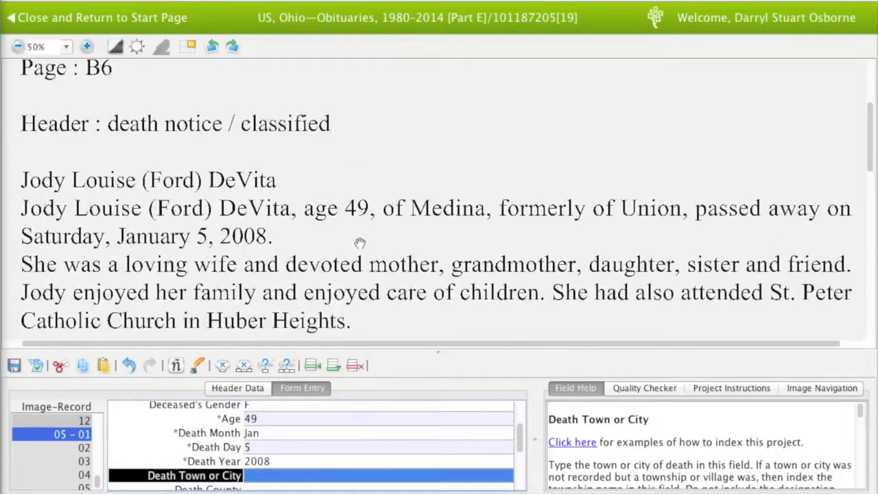
{"action": "left_click_drag", "start_coordinate": [361, 243], "coordinate": [360, 219]}
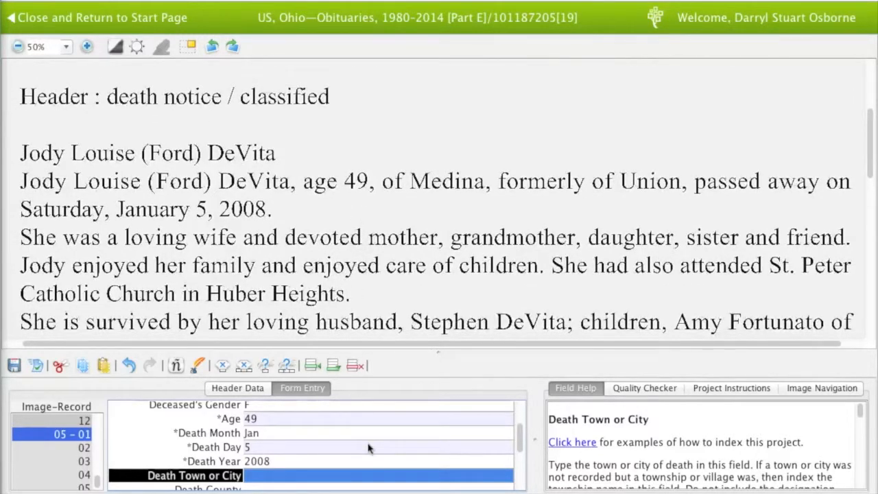
{"action": "key", "text": "Tab"}
{"action": "key", "text": "Tab"}
{"action": "key", "text": "Tab"}
{"action": "key", "text": "Tab"}
{"action": "key", "text": "Tab"}
{"action": "key", "text": "Tab"}
{"action": "key", "text": "Tab"}
{"action": "key", "text": "Tab"}
{"action": "key", "text": "Tab"}
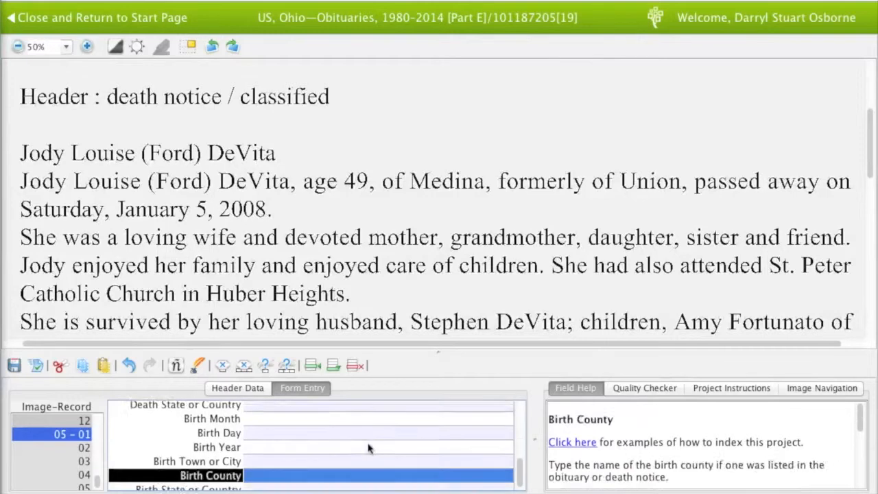
Index the husband as record 02: Other, Husband, with his given name and surname
{"action": "type", "text": "o"}
{"action": "key", "text": "Tab"}
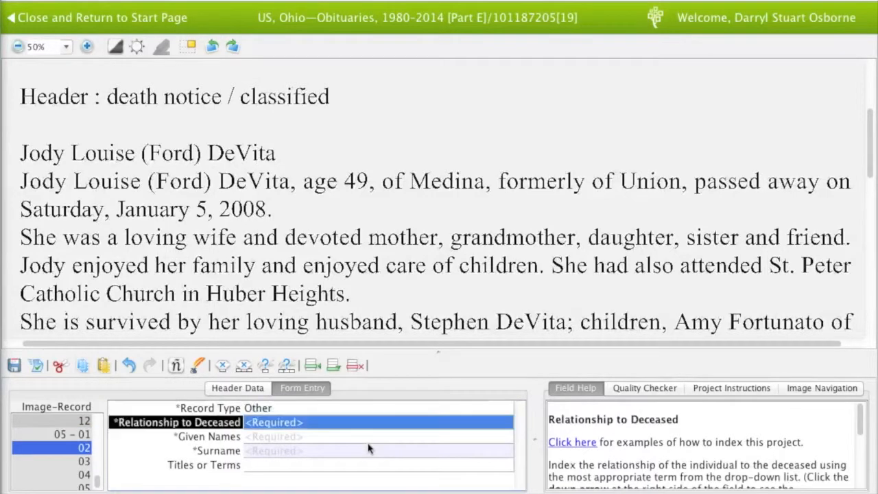
{"action": "type", "text": "h"}
{"action": "key", "text": "Tab"}
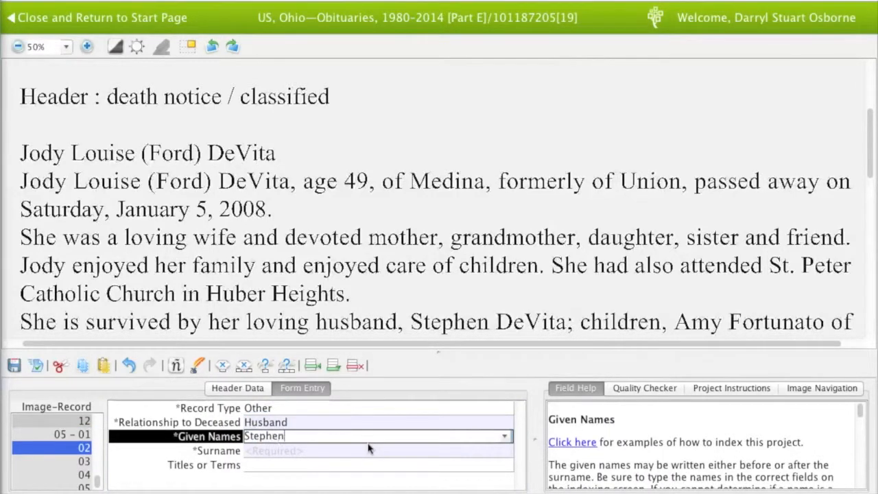
{"action": "key", "text": "Tab"}
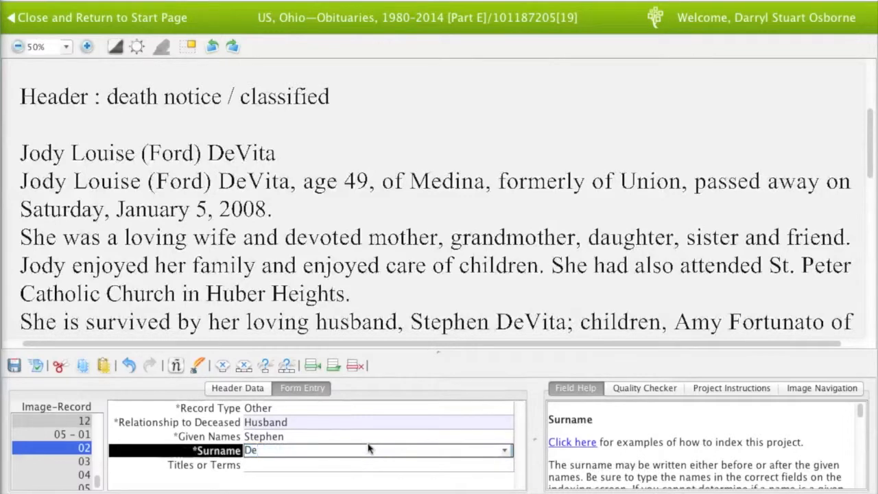
{"action": "key", "text": "Tab"}
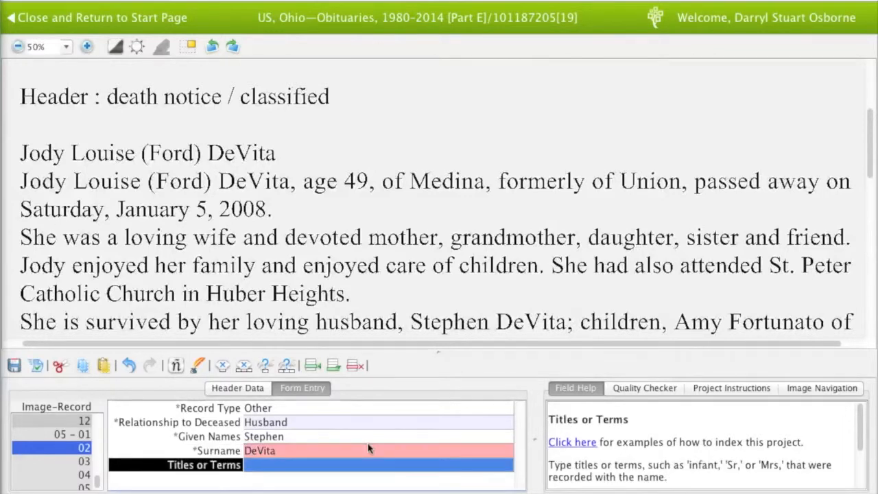
Add record 03 as an Other Child with the first child's given name and surname
{"action": "key", "text": "Tab"}
{"action": "key", "text": "Tab"}
{"action": "type", "text": "Child"}
{"action": "key", "text": "Tab"}
{"action": "key", "text": "Tab"}
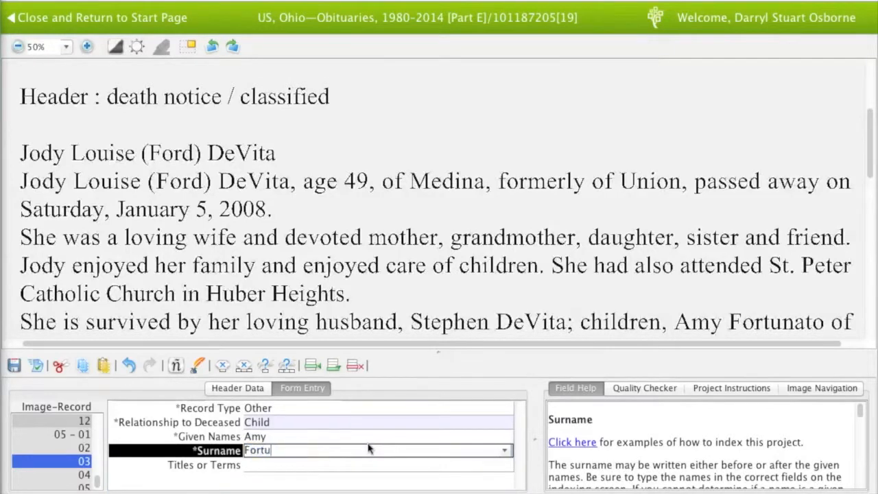
{"action": "key", "text": "Tab"}
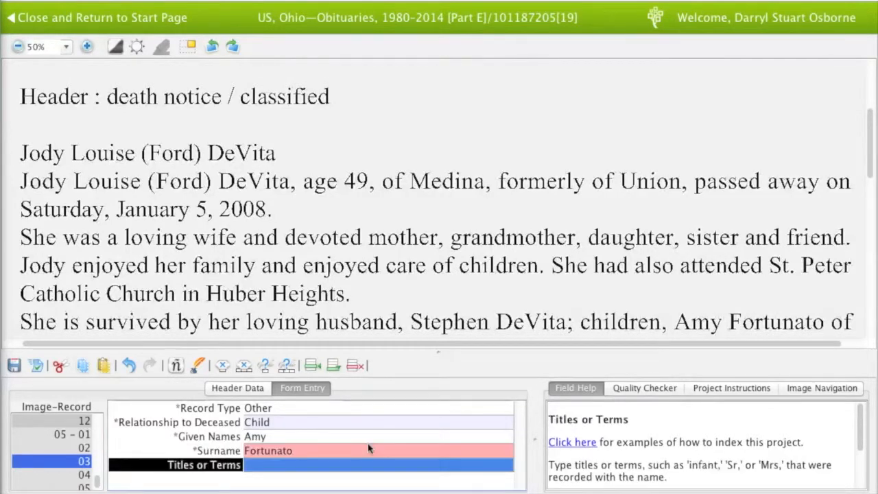
Add record 04 as an Other Child with the second child's given name and surname
{"action": "key", "text": "Tab"}
{"action": "left_click_drag", "start_coordinate": [378, 308], "coordinate": [384, 286]}
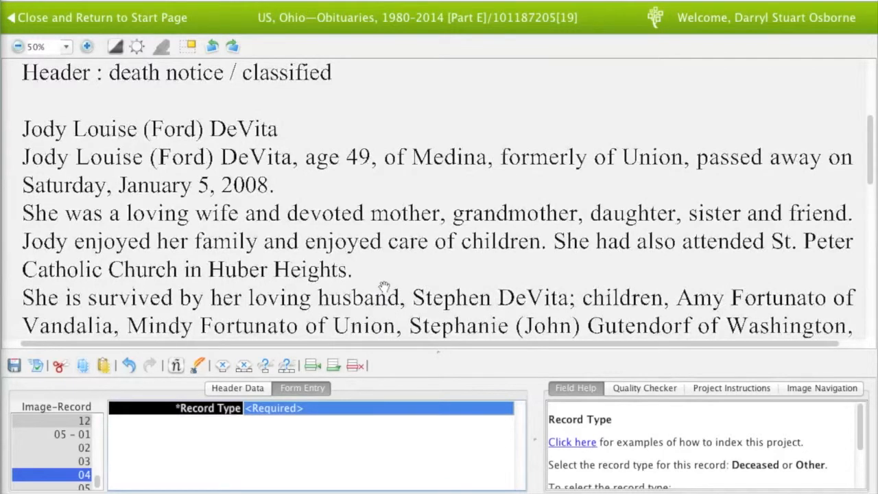
{"action": "type", "text": "Other"}
{"action": "key", "text": "Tab"}
{"action": "type", "text": "Child"}
{"action": "key", "text": "Tab"}
{"action": "key", "text": "Tab"}
{"action": "key", "text": "Tab"}
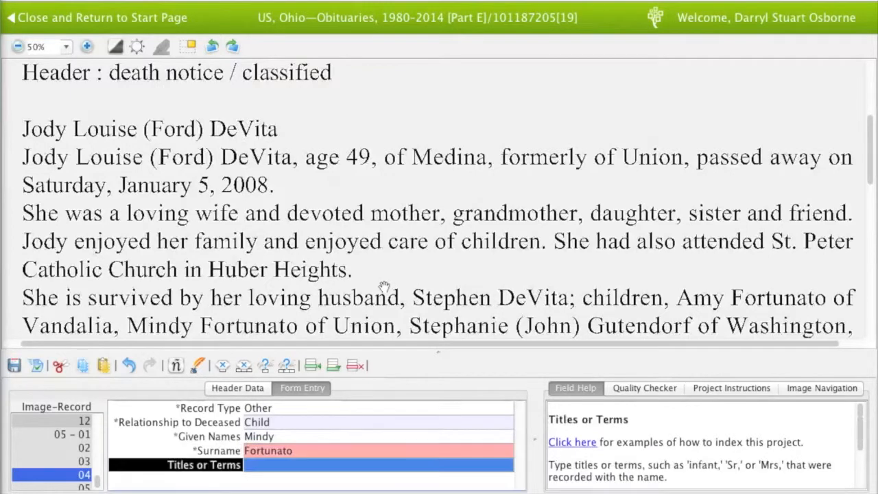
Add record 05 as an Other Child, correcting a typo in the third child's surname
{"action": "key", "text": "Tab"}
{"action": "type", "text": "Other"}
{"action": "key", "text": "Tab"}
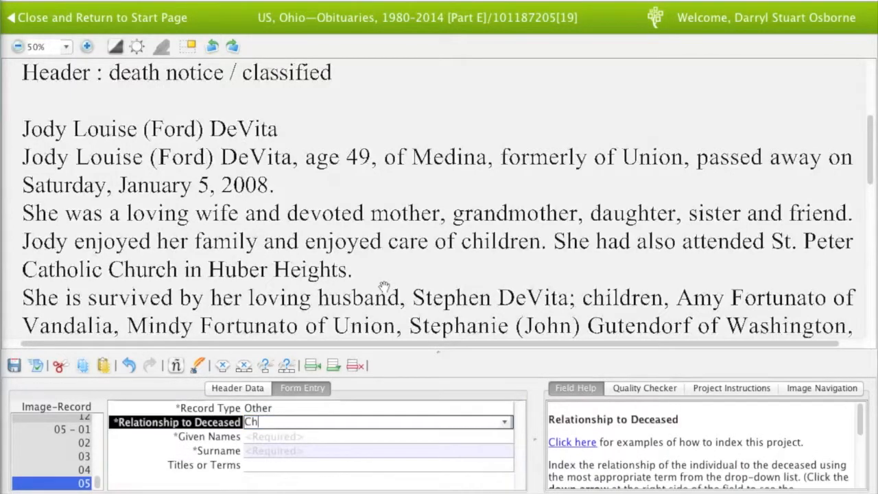
{"action": "type", "text": "Child"}
{"action": "key", "text": "Tab"}
{"action": "key", "text": "Tab"}
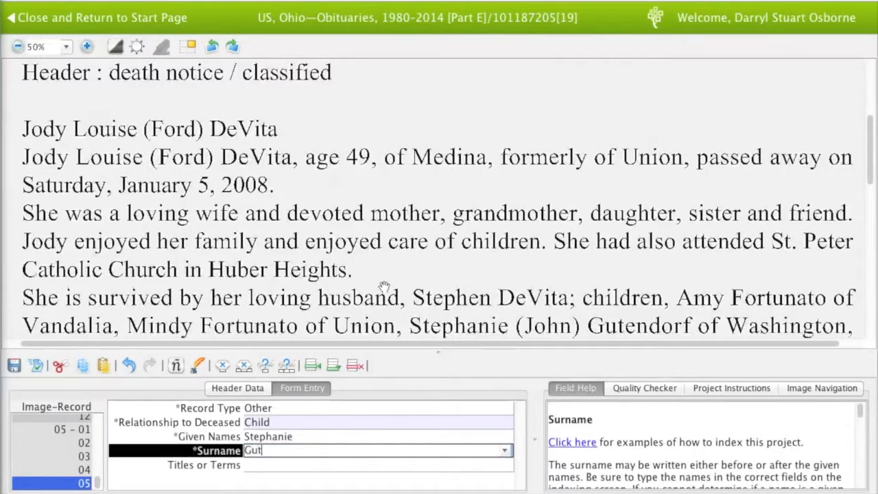
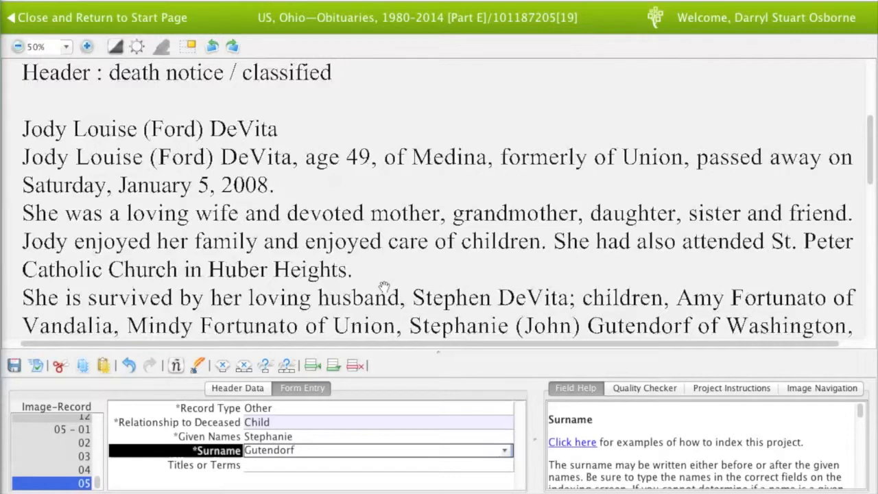
{"action": "key", "text": "Tab"}
{"action": "key", "text": "Tab"}
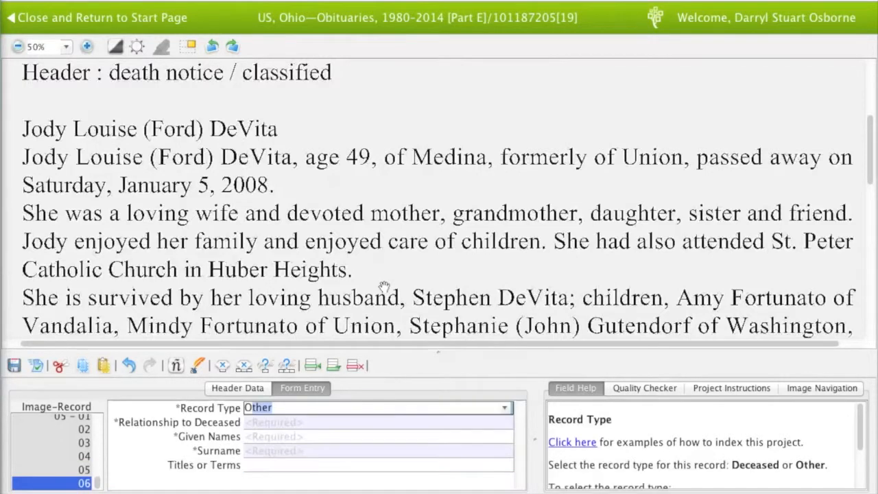
Fill record 06 as Child-in-Law with the spouse's given name and surname
{"action": "key", "text": "Tab"}
{"action": "type", "text": "Child-"}
{"action": "key", "text": "Tab"}
{"action": "key", "text": "Tab"}
{"action": "key", "text": "Tab"}
{"action": "left_click_drag", "start_coordinate": [384, 285], "coordinate": [384, 257]}
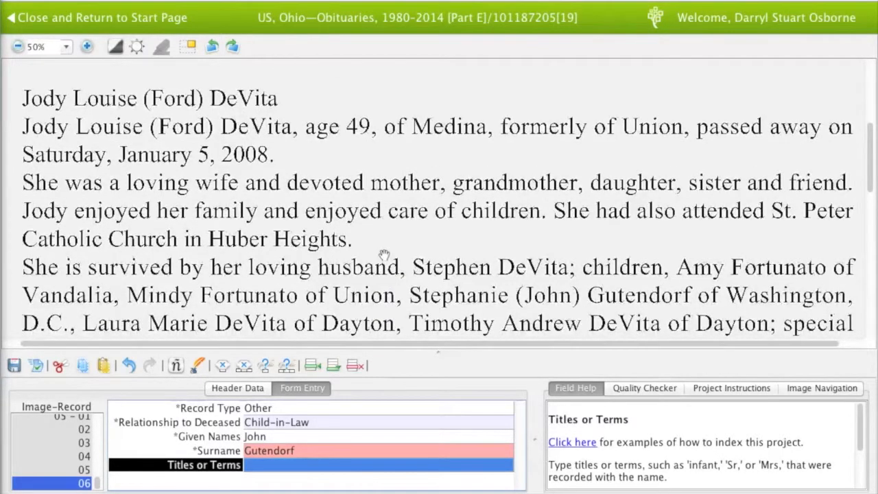
Add 1 more record and fill record 07 as an Other Child with names
{"action": "key", "text": "Tab"}
{"action": "type", "text": "1"}
{"action": "key", "text": "Return"}
{"action": "type", "text": "o"}
{"action": "key", "text": "Tab"}
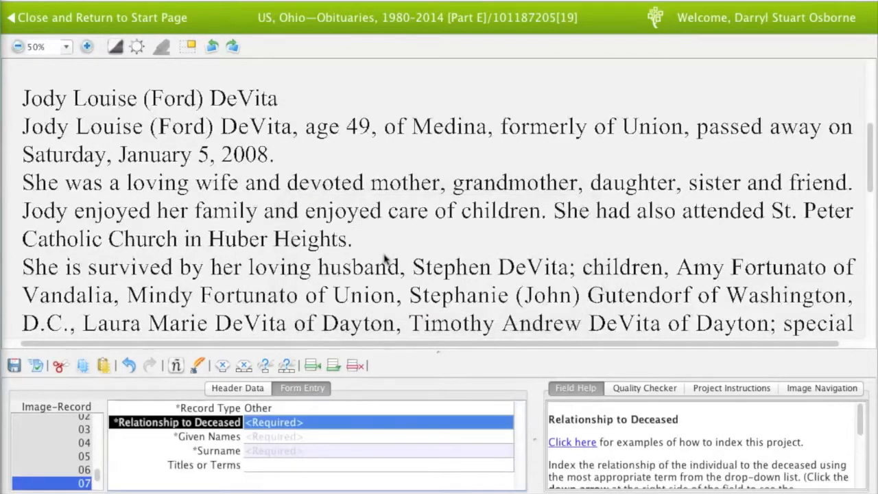
{"action": "type", "text": "c"}
{"action": "key", "text": "Tab"}
{"action": "type", "text": "Laura"}
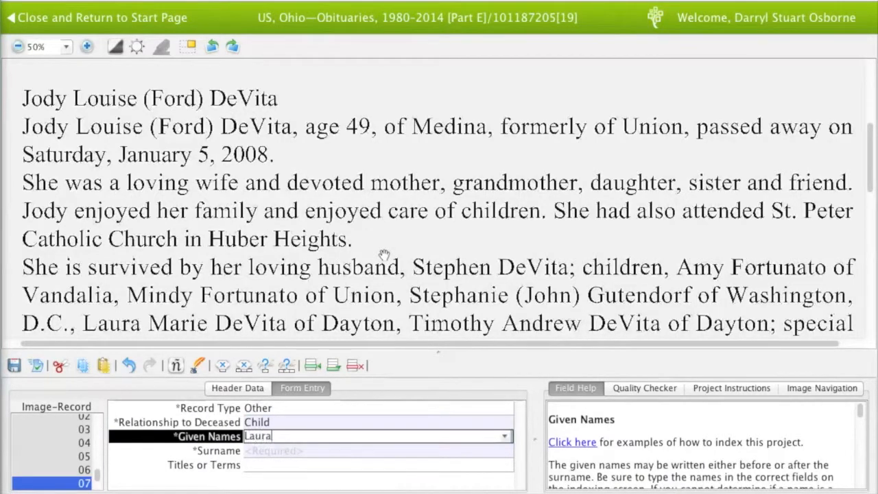
{"action": "type", "text": " Marie"}
{"action": "key", "text": "Tab"}
{"action": "type", "text": "De"}
{"action": "key", "text": "Tab"}
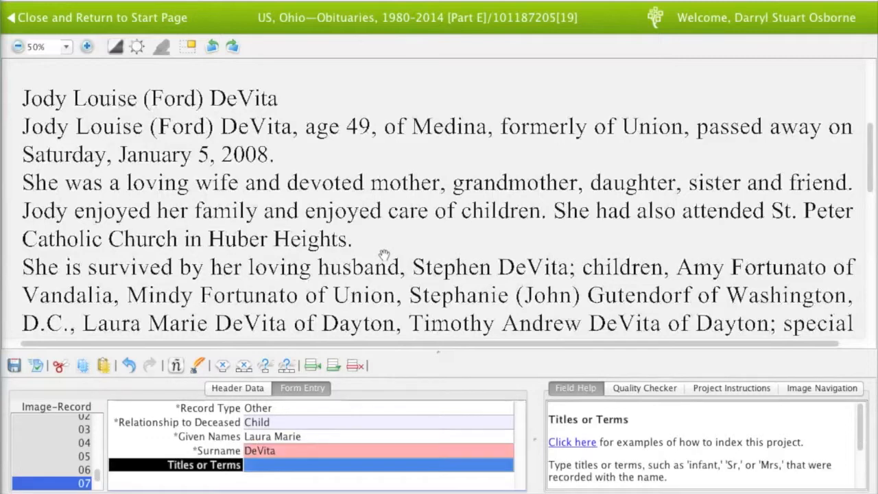
{"action": "key", "text": "Tab"}
Fill record 08 as an Other Child with the child's given names and surname
{"action": "type", "text": "Other"}
{"action": "key", "text": "Tab"}
{"action": "type", "text": "Child"}
{"action": "key", "text": "Tab"}
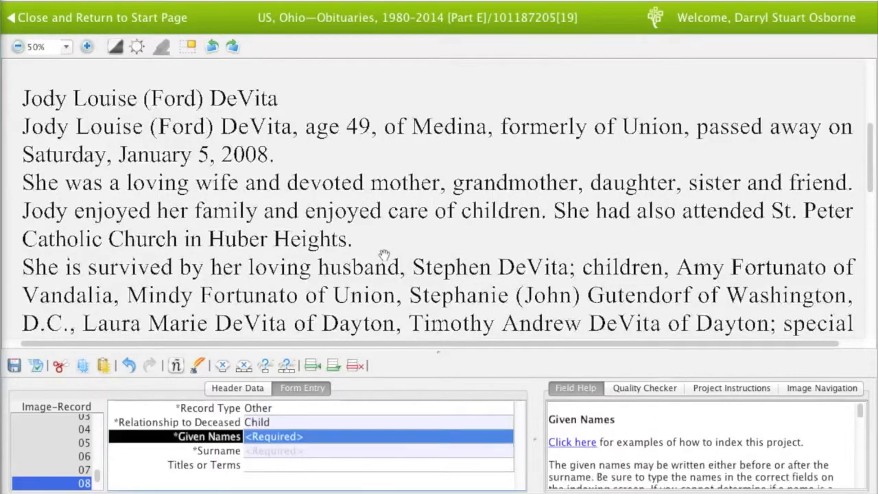
{"action": "type", "text": "Timoth"}
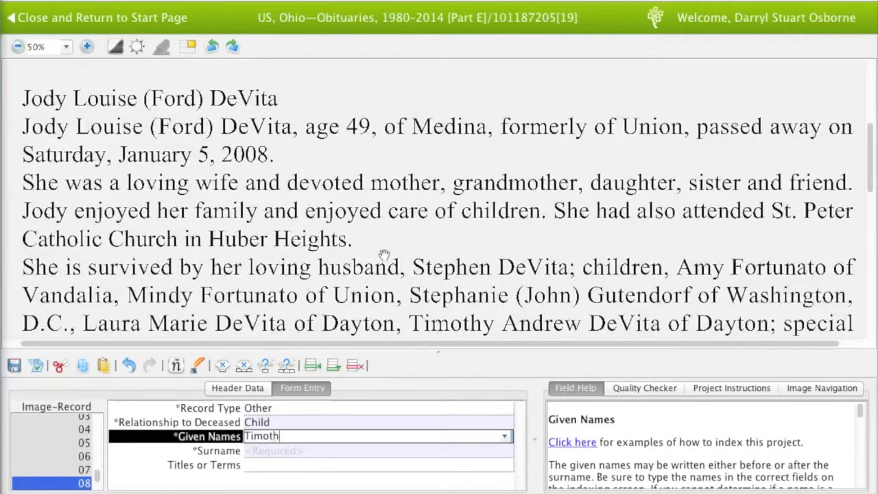
{"action": "type", "text": "y Andrew"}
{"action": "key", "text": "Tab"}
{"action": "type", "text": "D"}
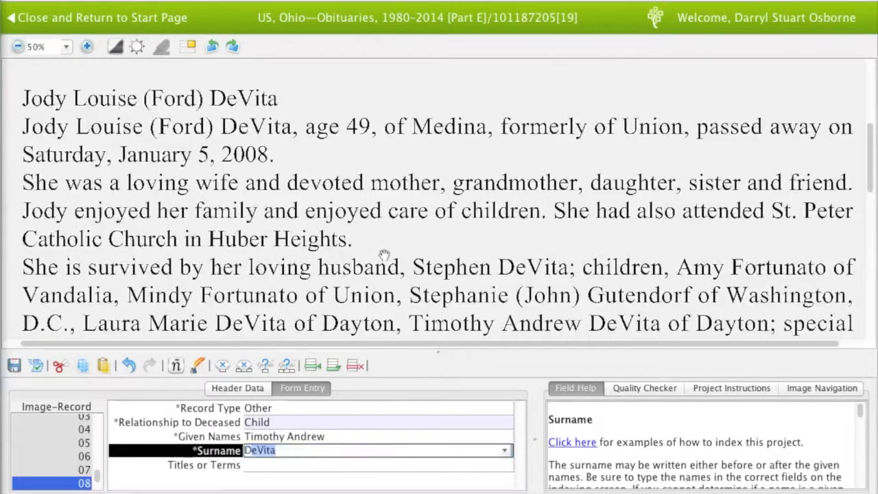
{"action": "key", "text": "Tab"}
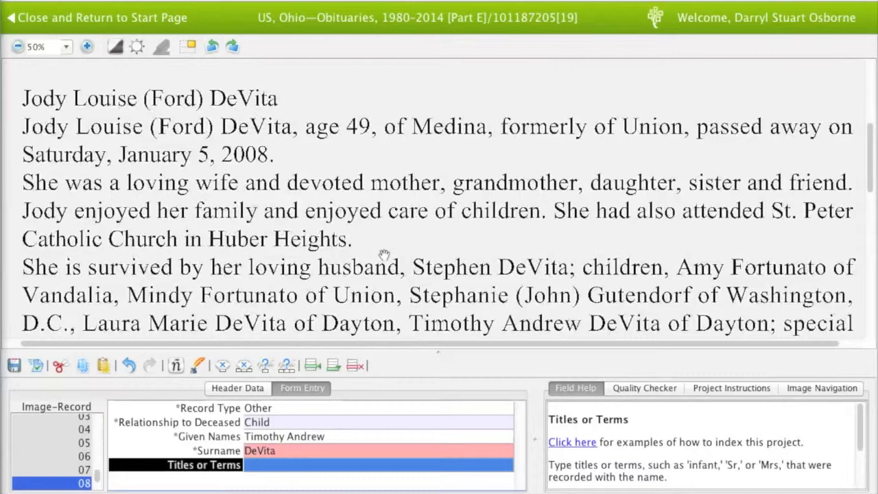
{"action": "key", "text": "Tab"}
{"action": "key", "text": "Tab"}
{"action": "scroll", "coordinate": [388, 250], "scroll_direction": "down", "scroll_amount": 1}
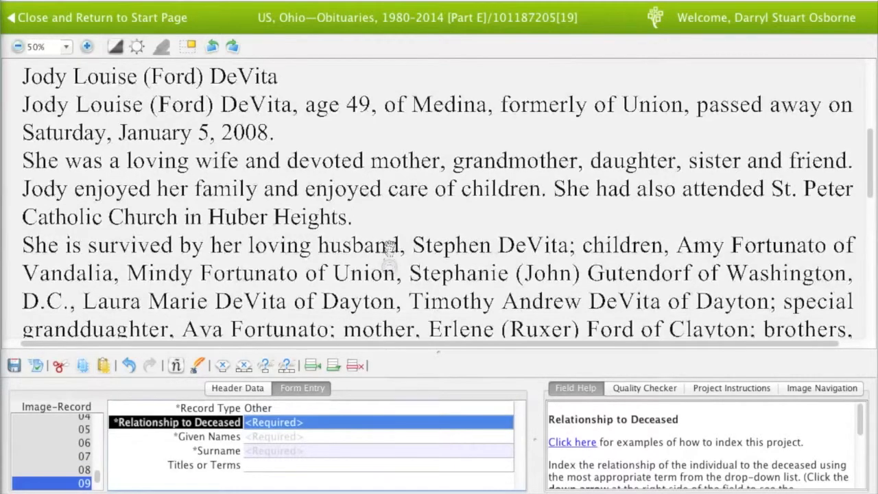
Index the granddaughter with relationship Granddaughter and her given name and surname
{"action": "left_click_drag", "start_coordinate": [389, 246], "coordinate": [390, 238]}
{"action": "type", "text": "Granddaughter"}
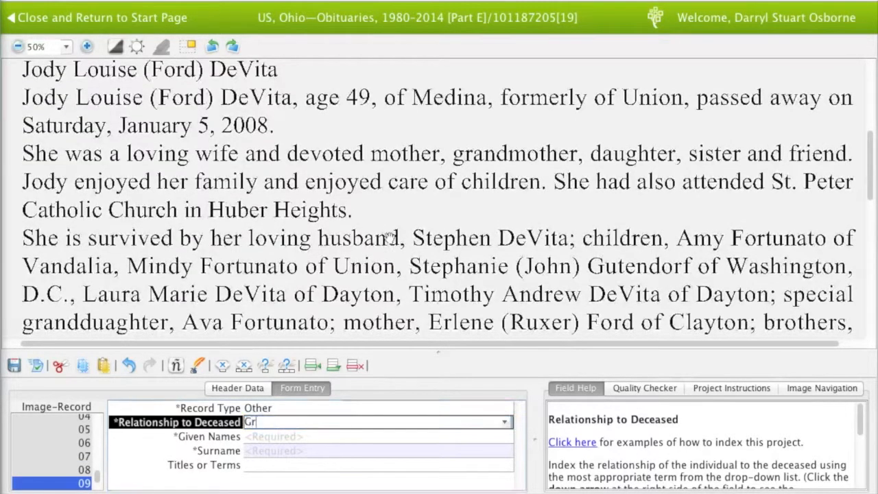
{"action": "key", "text": "Tab"}
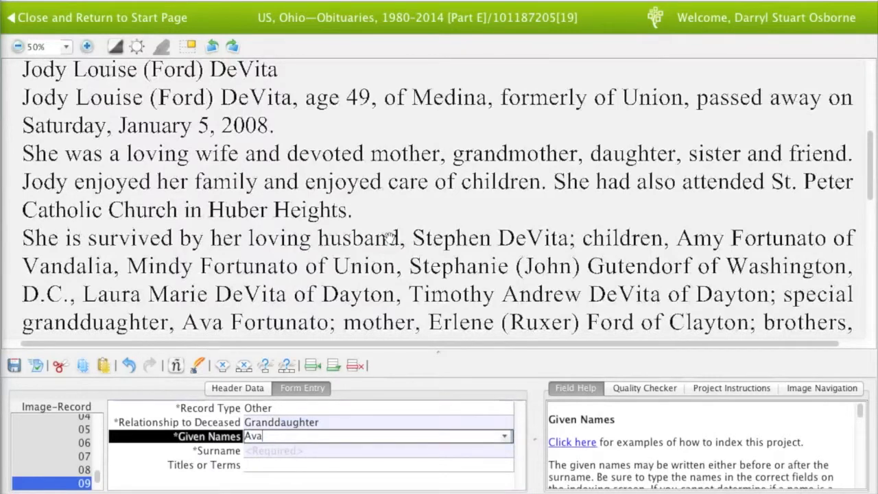
{"action": "key", "text": "Tab"}
{"action": "key", "text": "Tab"}
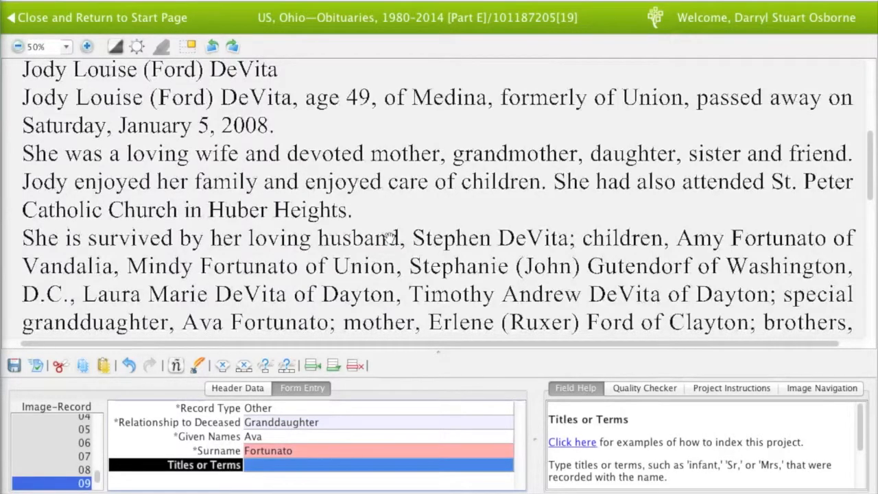
Record the mother as record 10 with her given name and both surnames, then begin record 11 as type Other
{"action": "key", "text": "Tab"}
{"action": "key", "text": "Tab"}
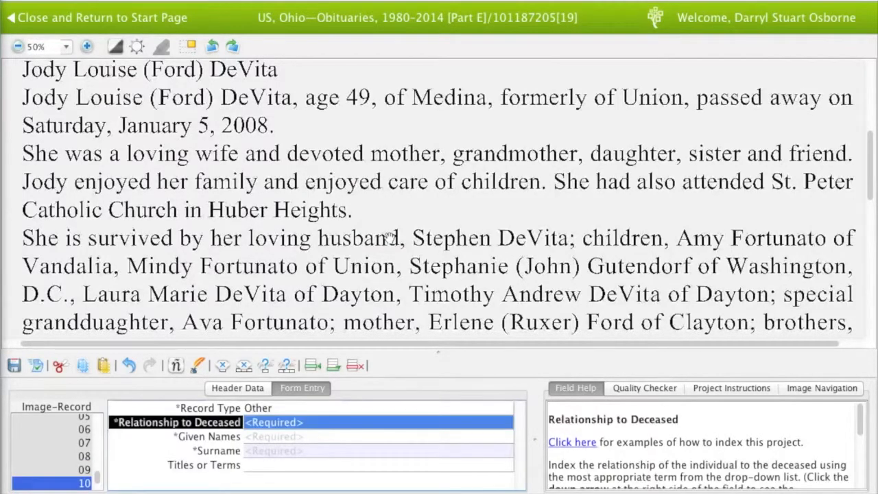
{"action": "type", "text": "Mother"}
{"action": "key", "text": "Tab"}
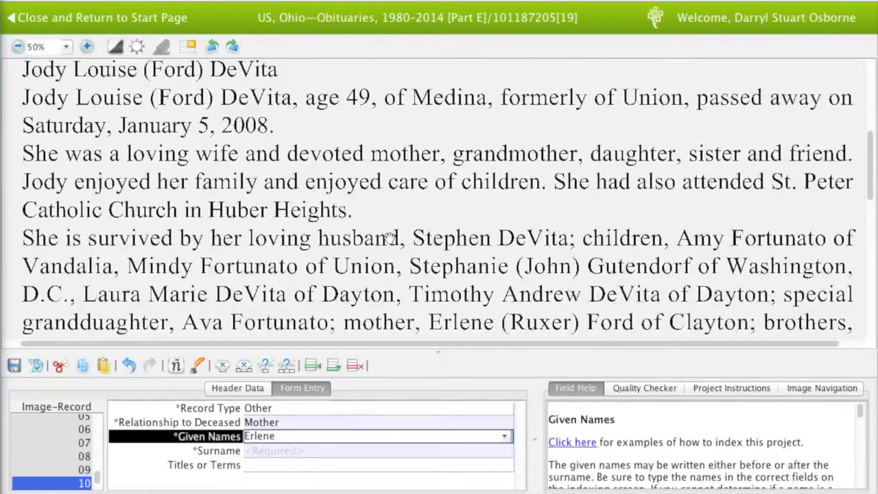
{"action": "key", "text": "Tab"}
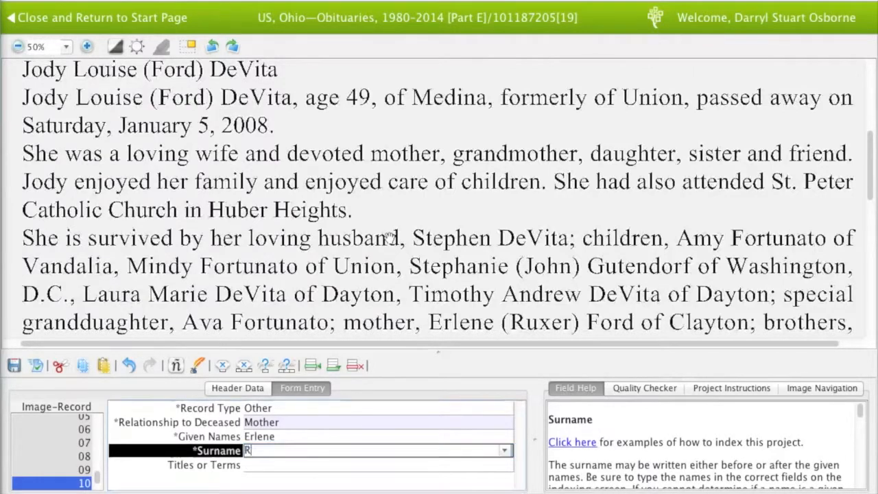
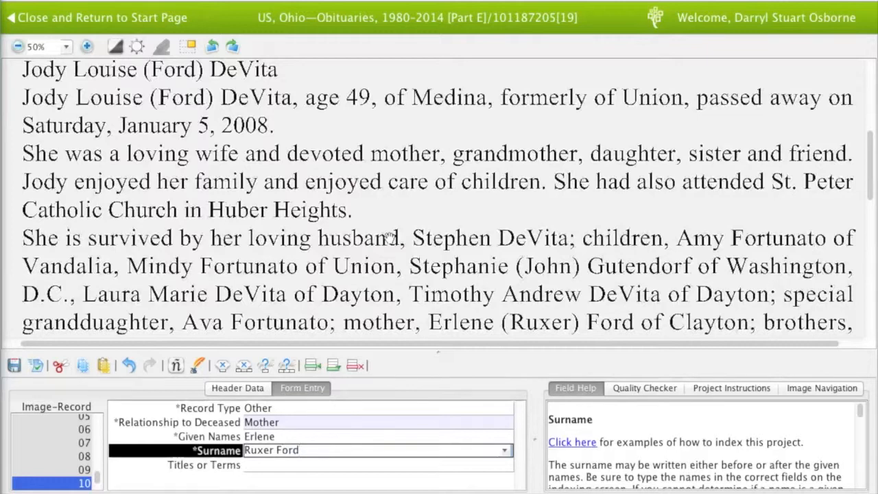
{"action": "key", "text": "Tab"}
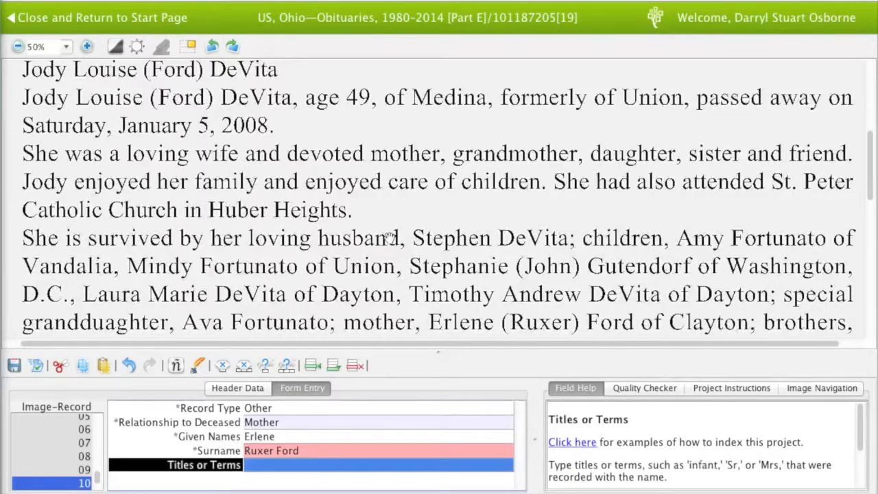
{"action": "key", "text": "Tab"}
{"action": "type", "text": "Other"}
{"action": "key", "text": "Tab"}
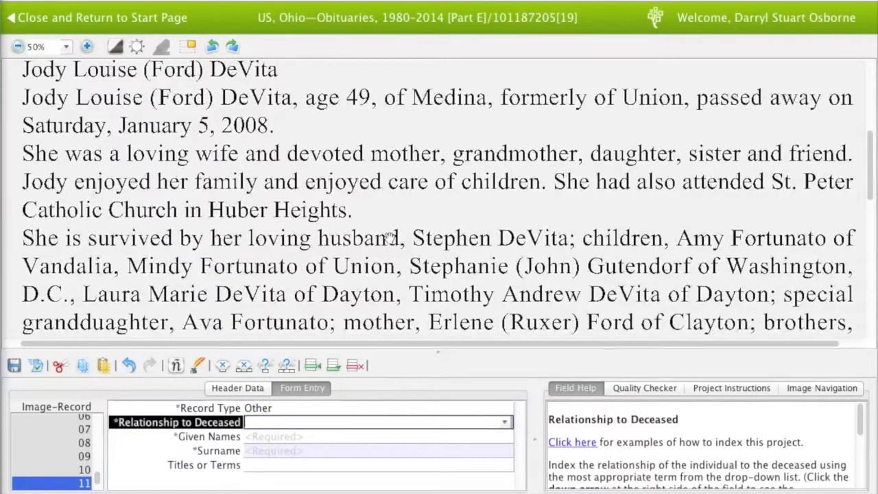
Enter the two brothers as records 11 and 12 with relationship Brother, given names and surname
{"action": "type", "text": "Brother"}
{"action": "key", "text": "Tab"}
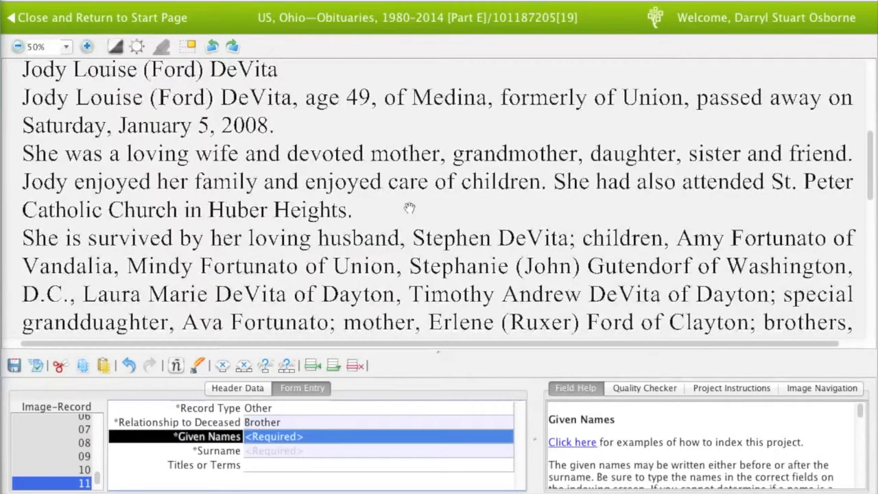
{"action": "left_click_drag", "start_coordinate": [423, 255], "coordinate": [423, 229]}
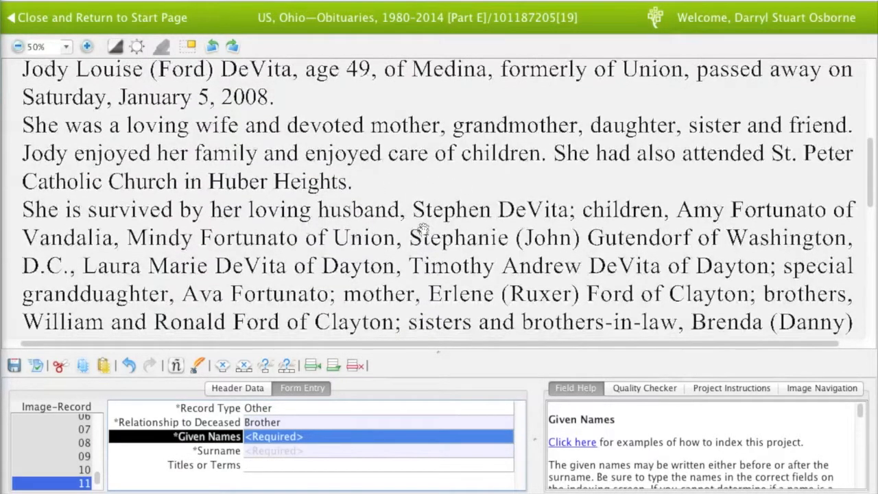
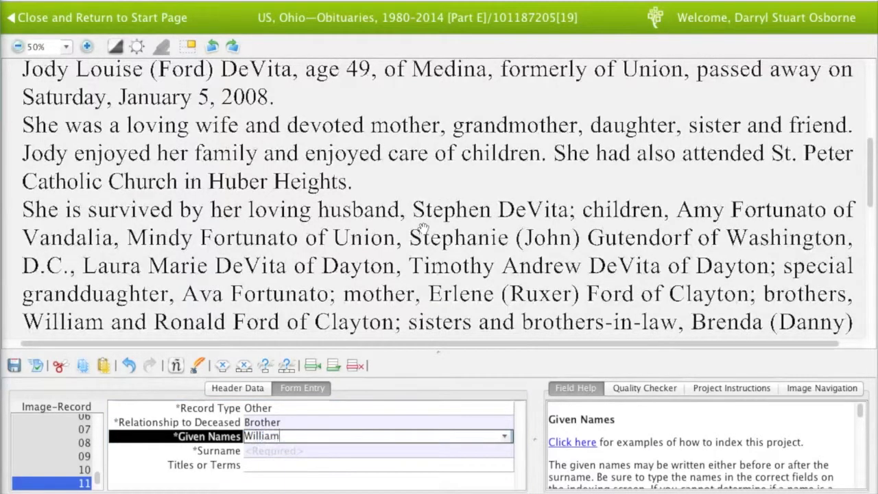
{"action": "key", "text": "Tab"}
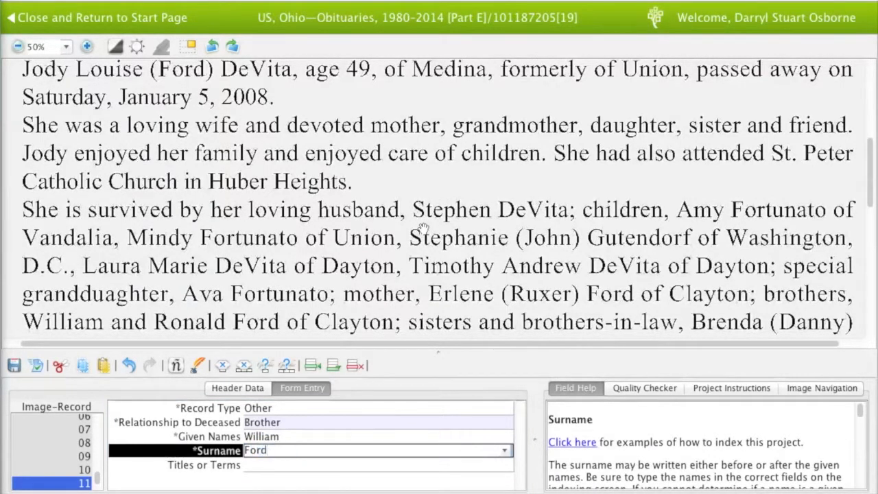
{"action": "key", "text": "Tab"}
{"action": "key", "text": "Tab"}
{"action": "key", "text": "Tab"}
{"action": "key", "text": "Tab"}
{"action": "key", "text": "Tab"}
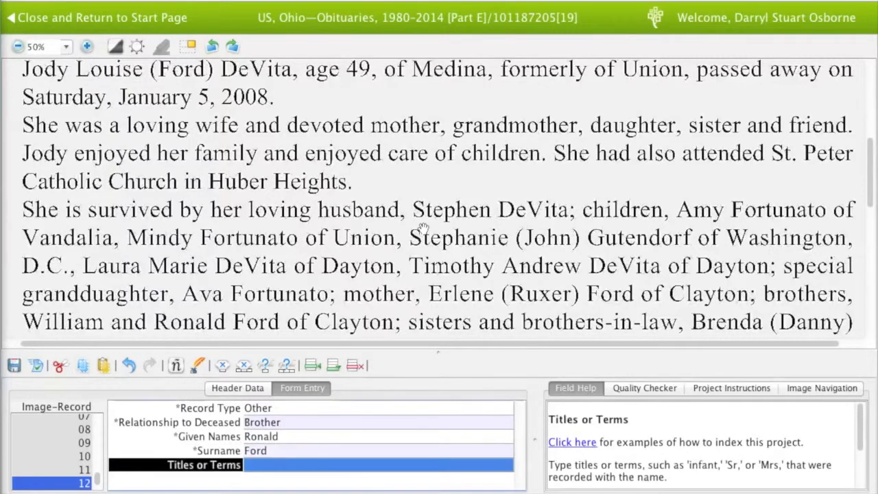
Add record 13 as type Other, relationship Sister, with the sister's given name and surname
{"action": "key", "text": "Tab"}
{"action": "type", "text": "Other"}
{"action": "key", "text": "Tab"}
{"action": "type", "text": "Sister"}
{"action": "key", "text": "Tab"}
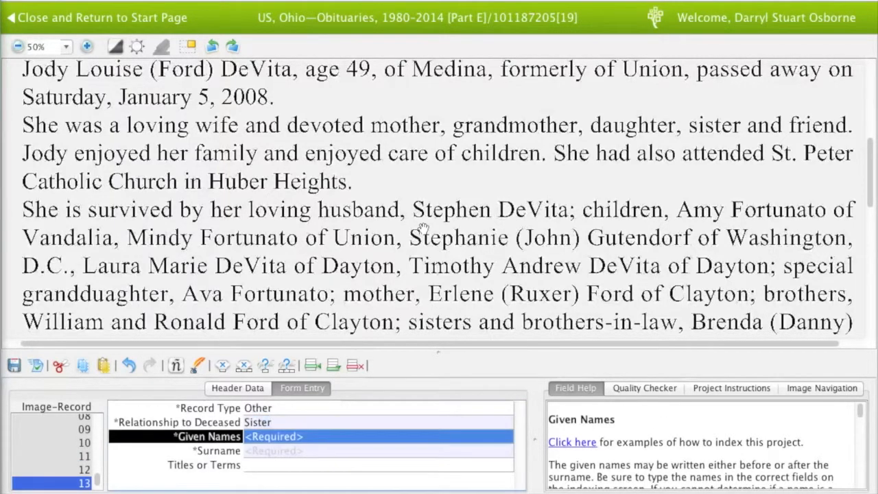
{"action": "key", "text": "Tab"}
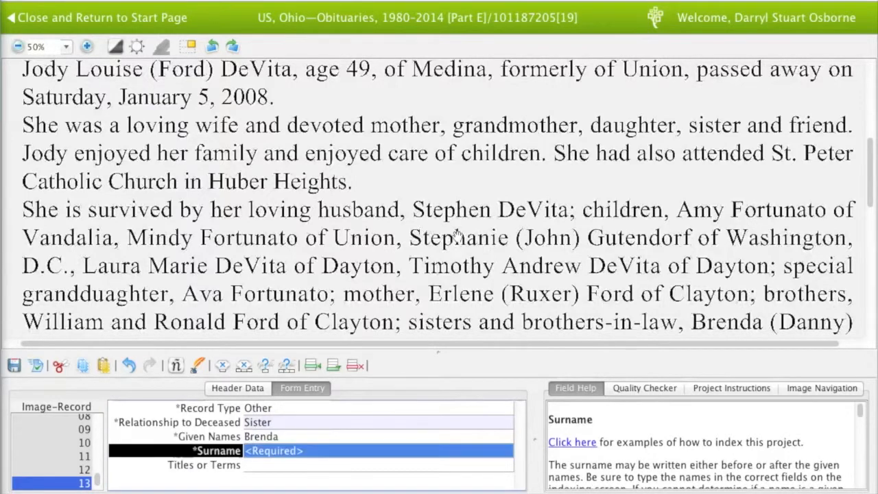
{"action": "scroll", "coordinate": [458, 235], "scroll_direction": "down", "scroll_amount": 1}
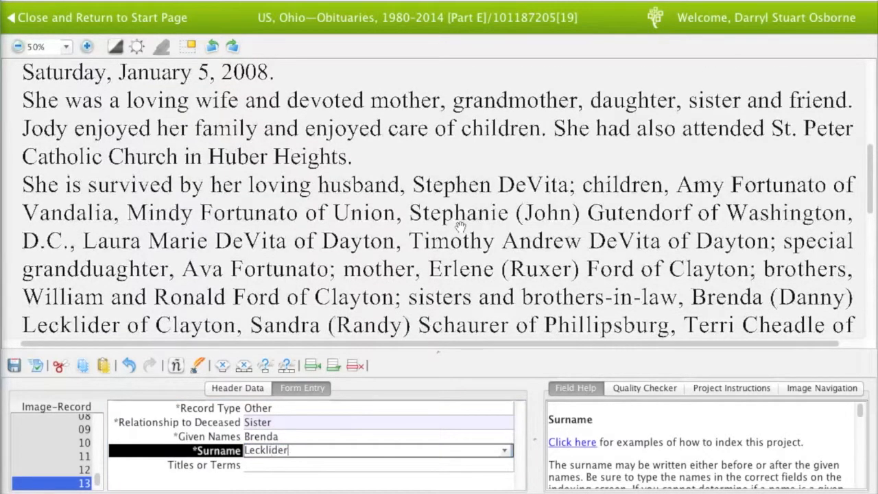
{"action": "key", "text": "Tab"}
{"action": "key", "text": "Tab"}
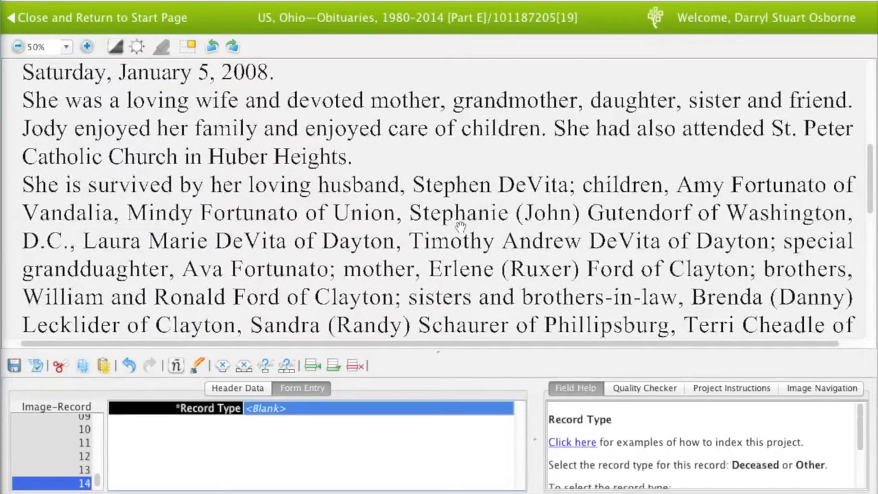
Add record 14 as type Other, relationship Brother-in-Law, keeping the carried-over surname
{"action": "type", "text": "Other"}
{"action": "key", "text": "Tab"}
{"action": "type", "text": "Brother-"}
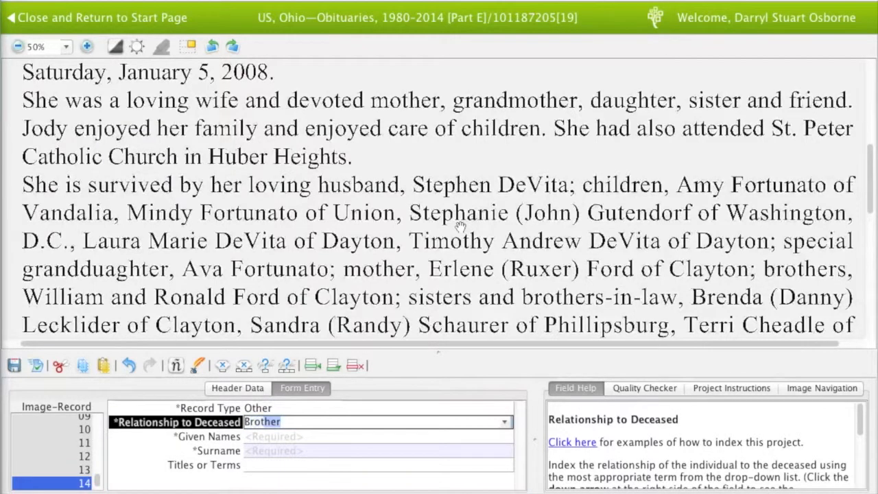
{"action": "key", "text": "Tab"}
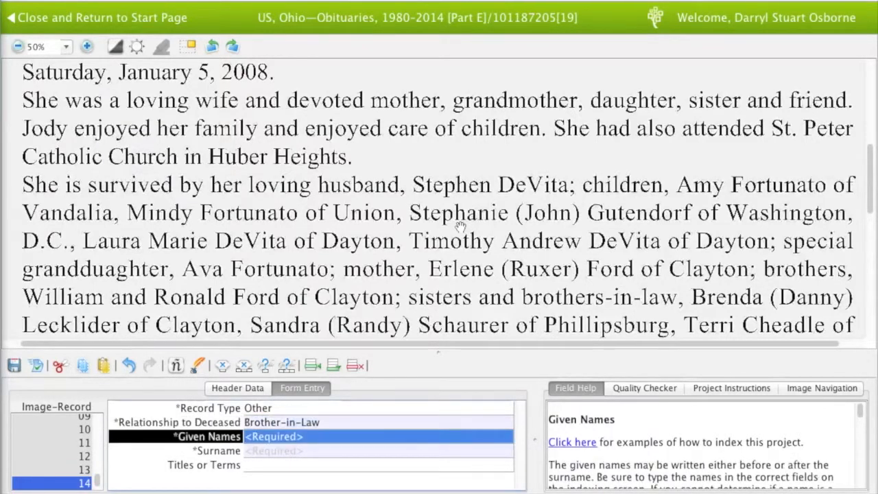
{"action": "type", "text": "Danny"}
{"action": "key", "text": "Tab"}
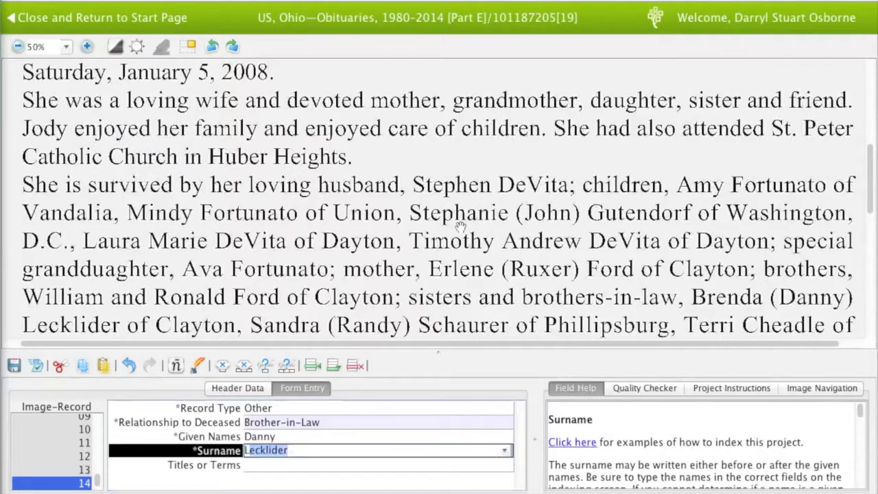
{"action": "key", "text": "Tab"}
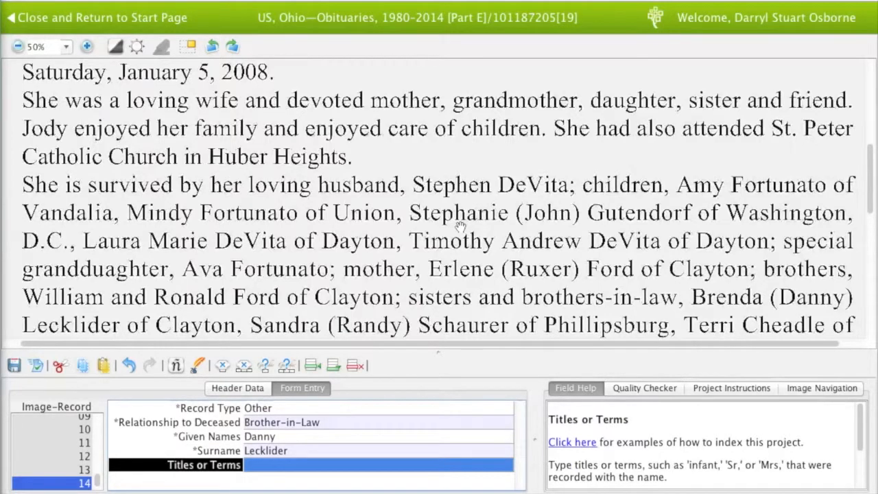
{"action": "key", "text": "Tab"}
Add record 15 as type Other, relationship Sister, with the second sister's given name and surname
{"action": "type", "text": "Other"}
{"action": "key", "text": "Tab"}
{"action": "type", "text": "Sis"}
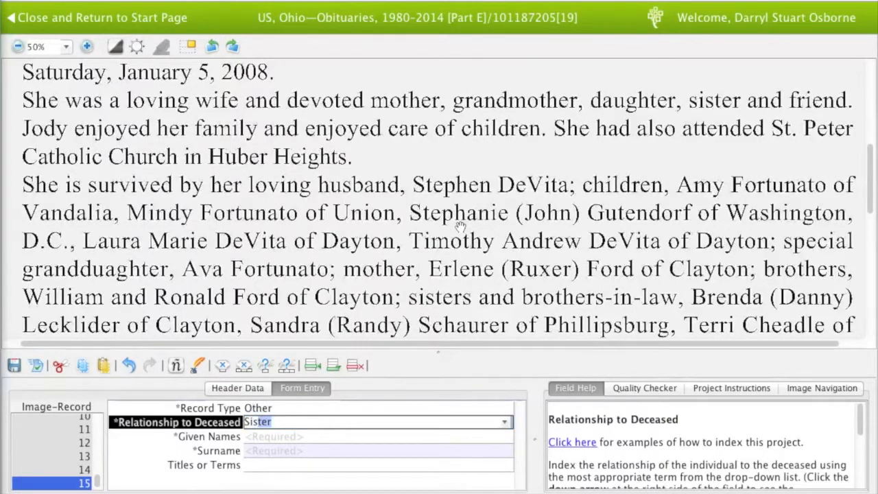
{"action": "key", "text": "Tab"}
{"action": "key", "text": "Tab"}
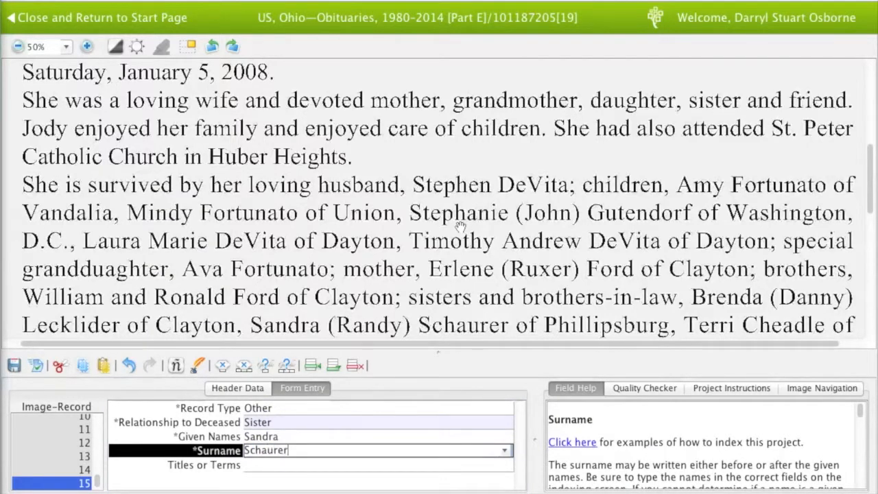
{"action": "key", "text": "Tab"}
{"action": "key", "text": "Tab"}
Add record 16 as type Other, relationship Brother-in-Law, with his given name and surname
{"action": "type", "text": "Other"}
{"action": "key", "text": "Tab"}
{"action": "type", "text": "Brother-in-Law"}
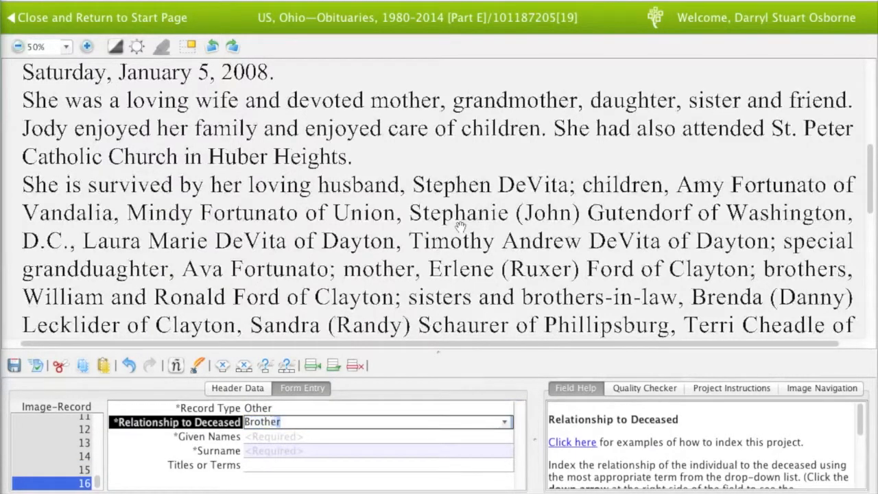
{"action": "key", "text": "Tab"}
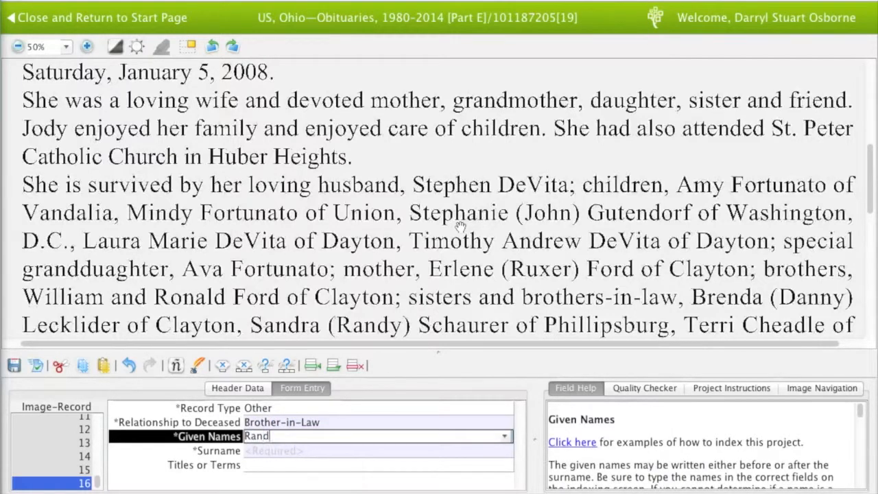
{"action": "key", "text": "Tab"}
{"action": "key", "text": "Tab"}
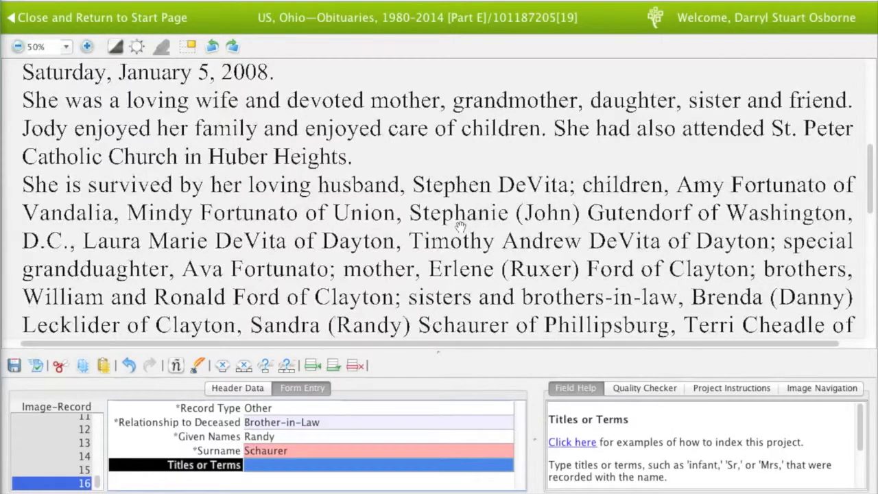
{"action": "key", "text": "Tab"}
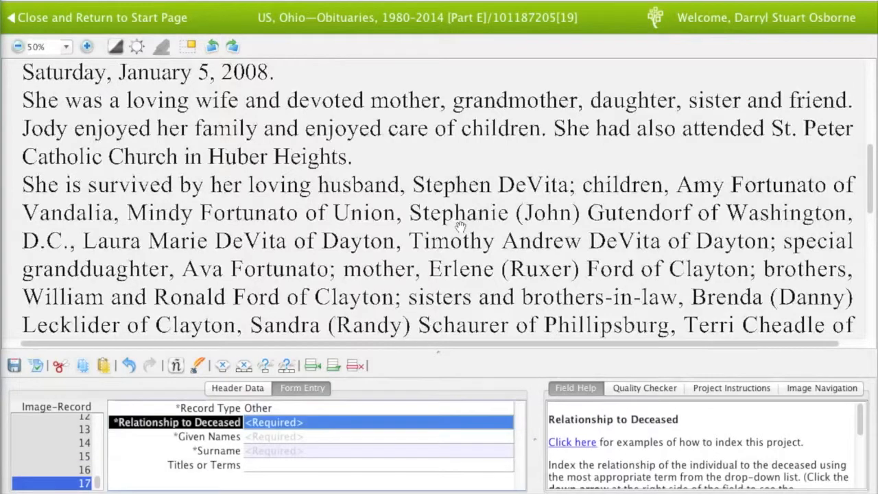
Fill record 17 with relationship Sister and the last sister's given name and surname
{"action": "type", "text": "Sister"}
{"action": "key", "text": "Tab"}
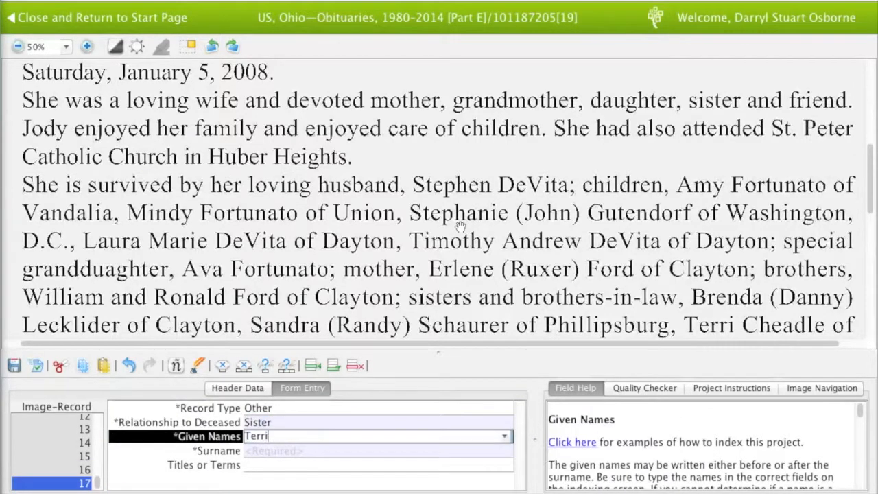
{"action": "key", "text": "Tab"}
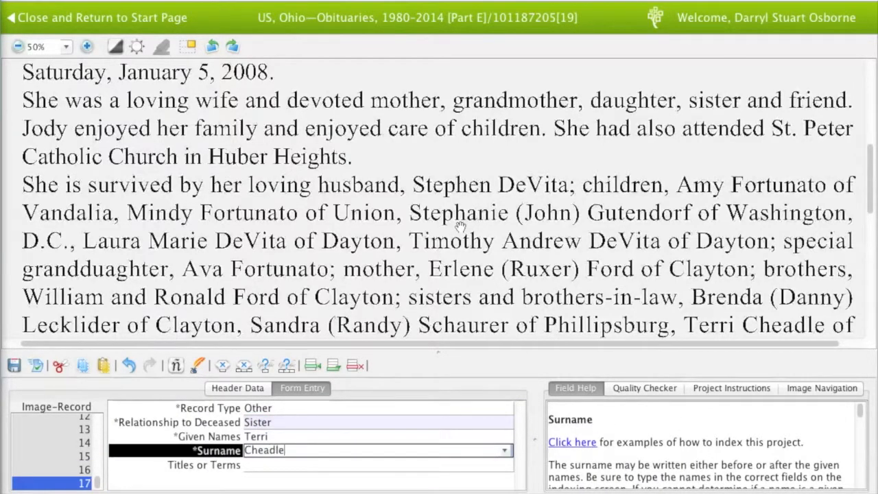
{"action": "key", "text": "Tab"}
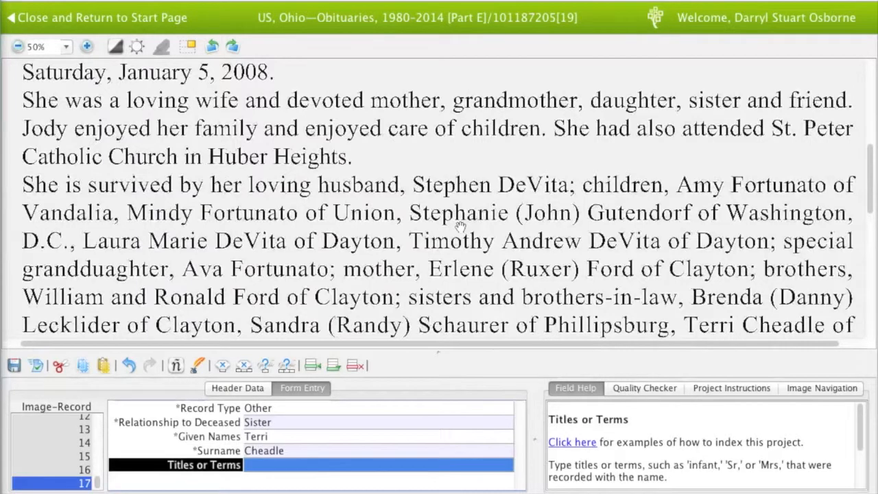
Fill record 18 as type Other, relationship Father-in-Law, with his given name and surname
{"action": "left_click_drag", "start_coordinate": [444, 261], "coordinate": [442, 237]}
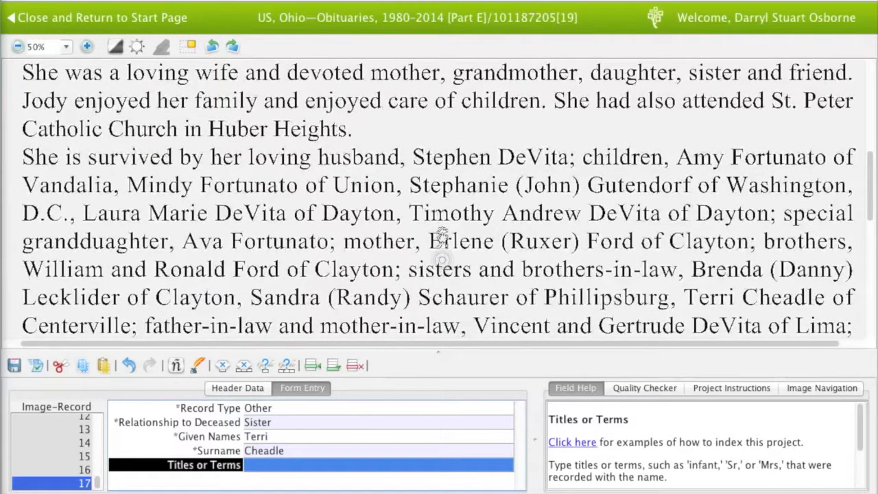
{"action": "key", "text": "Tab"}
{"action": "type", "text": "o"}
{"action": "key", "text": "Tab"}
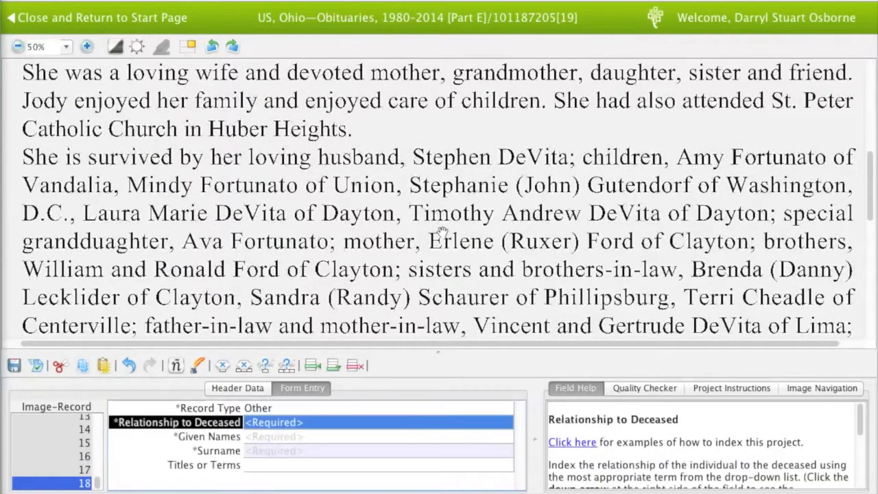
{"action": "type", "text": "father-"}
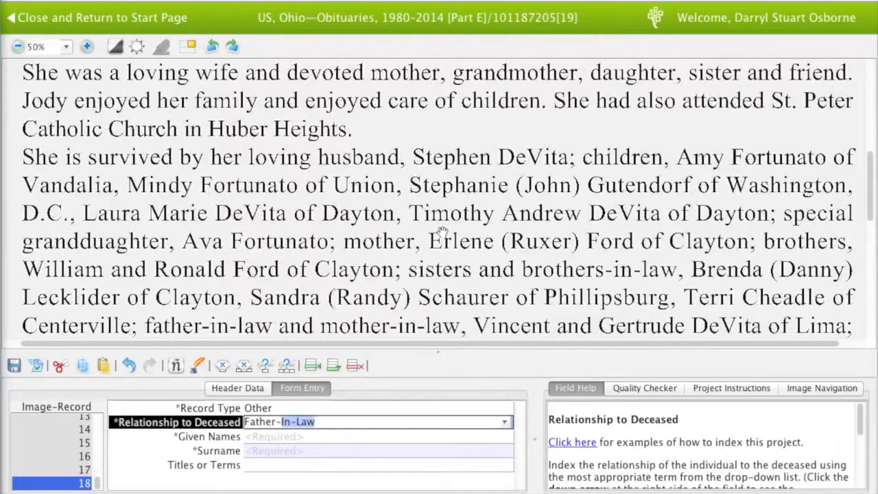
{"action": "key", "text": "Tab"}
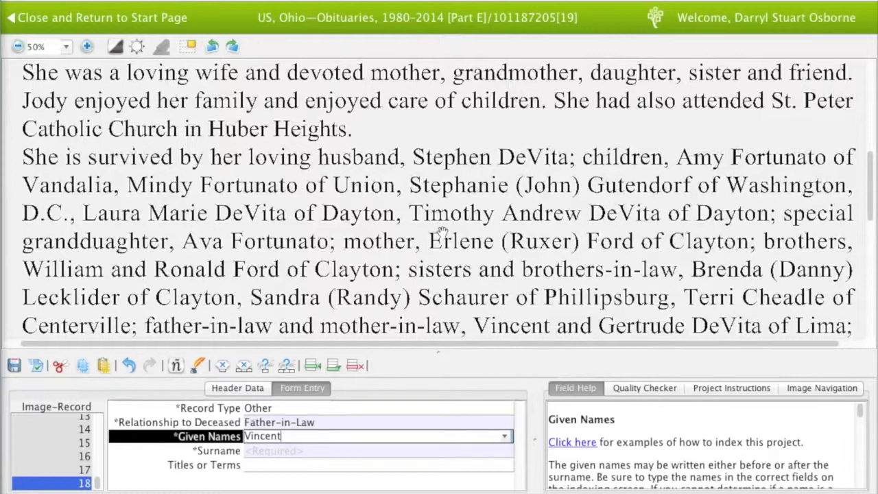
{"action": "key", "text": "Tab"}
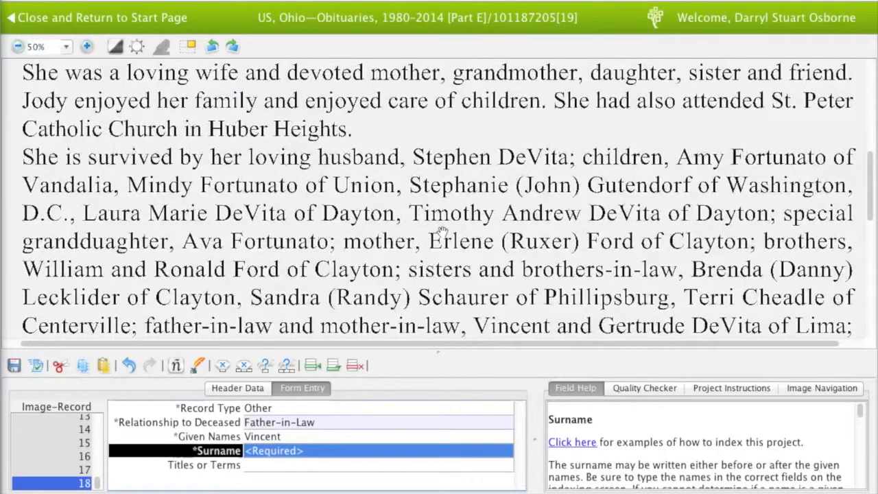
Add 1 new record as type Other, relationship Mother-in-Law, with her given name and surname
{"action": "key", "text": "Tab"}
{"action": "key", "text": "Tab"}
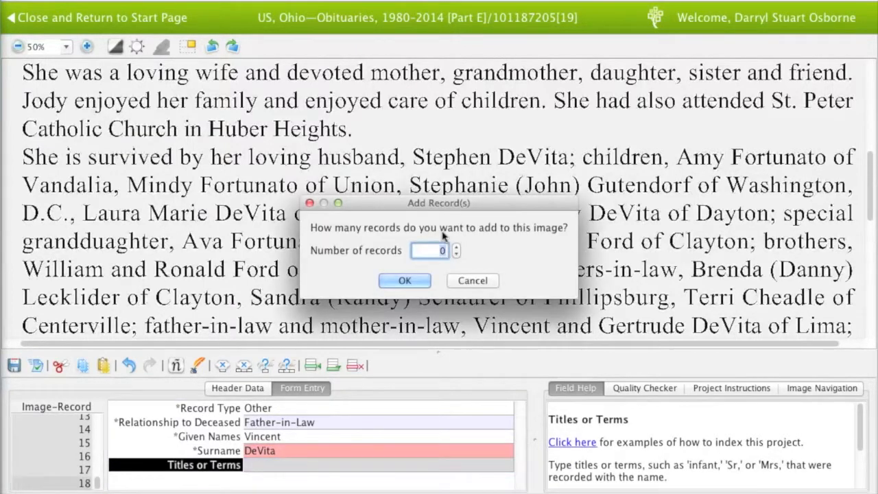
{"action": "key", "text": "BackSpace"}
{"action": "type", "text": "1"}
{"action": "key", "text": "Return"}
{"action": "type", "text": "o"}
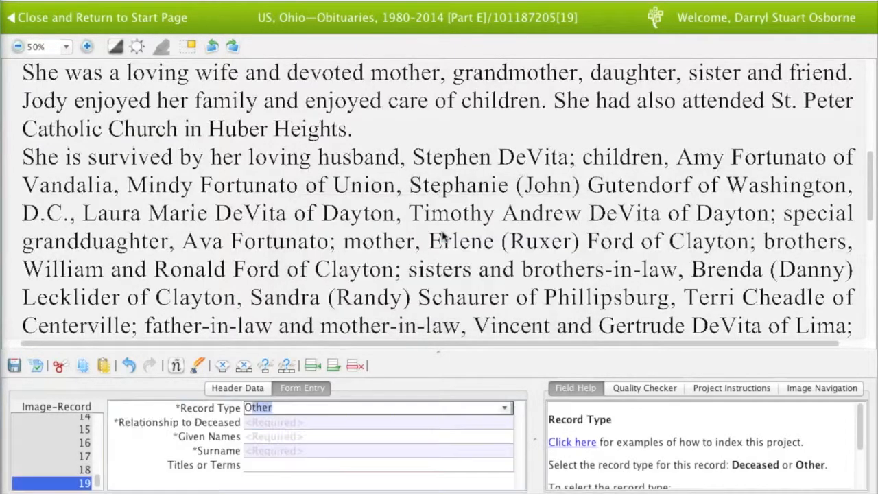
{"action": "key", "text": "Tab"}
{"action": "type", "text": "mother-"}
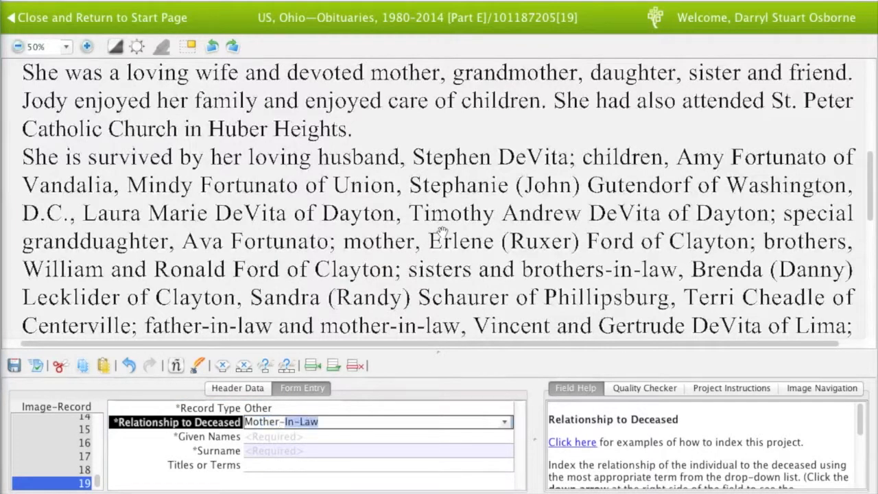
{"action": "key", "text": "Tab"}
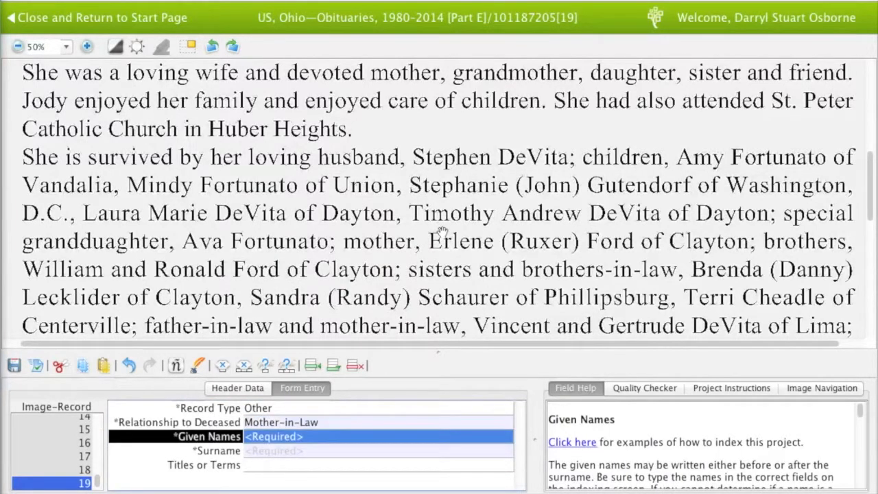
{"action": "key", "text": "Tab"}
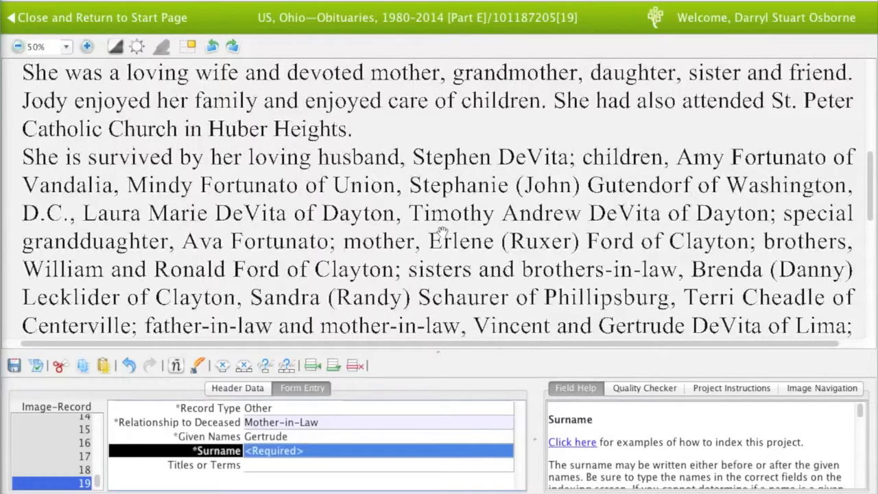
{"action": "key", "text": "Tab"}
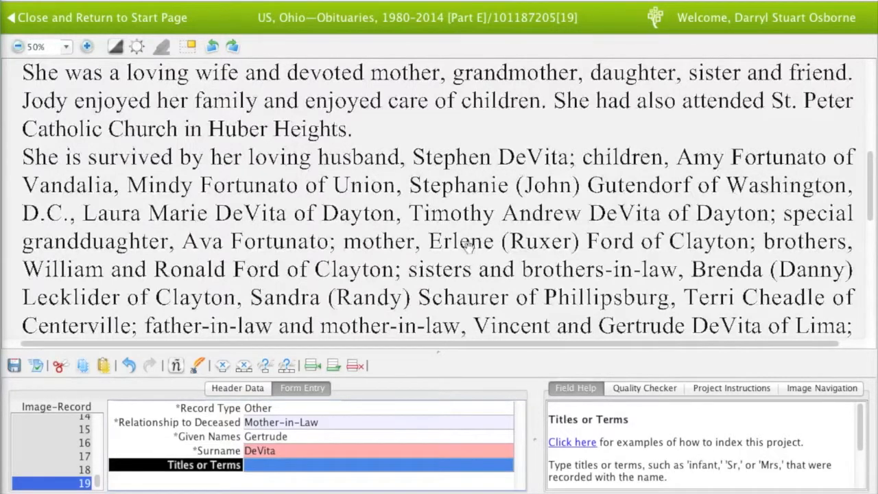
Create record 20 as type Other, relationship Brother-in-Law, with his given name and surname
{"action": "scroll", "coordinate": [463, 261], "scroll_direction": "down", "scroll_amount": 1}
{"action": "scroll", "coordinate": [462, 260], "scroll_direction": "down", "scroll_amount": 1}
{"action": "key", "text": "Tab"}
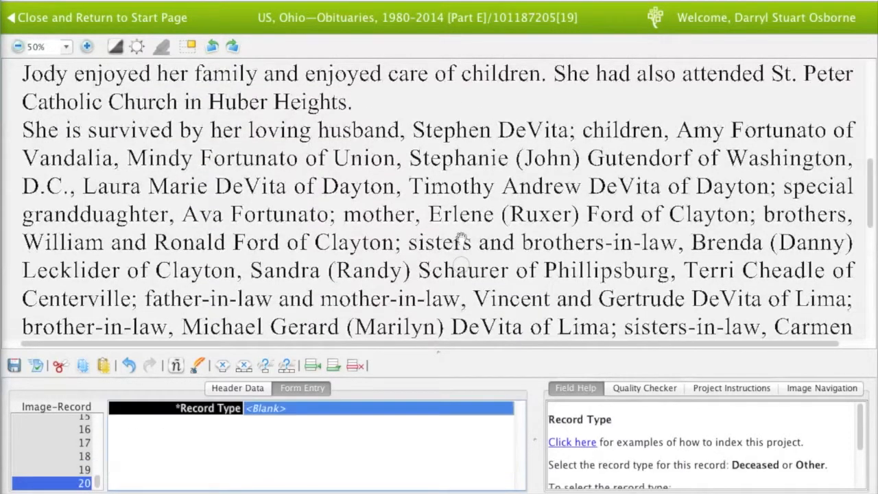
{"action": "type", "text": "o"}
{"action": "key", "text": "Tab"}
{"action": "type", "text": "brother-"}
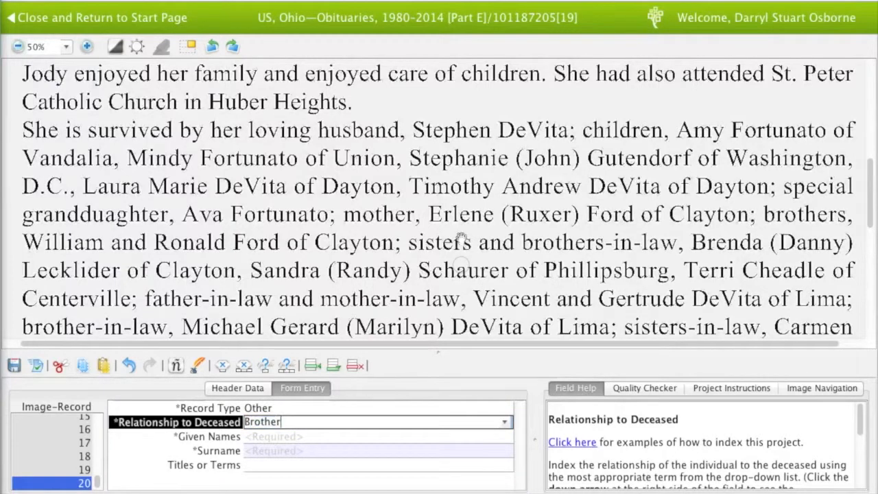
{"action": "key", "text": "Tab"}
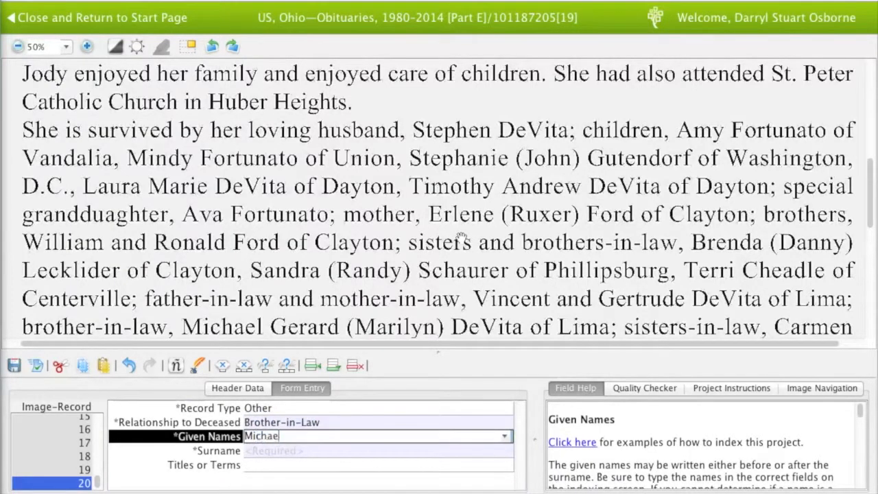
{"action": "key", "text": "Tab"}
{"action": "key", "text": "Tab"}
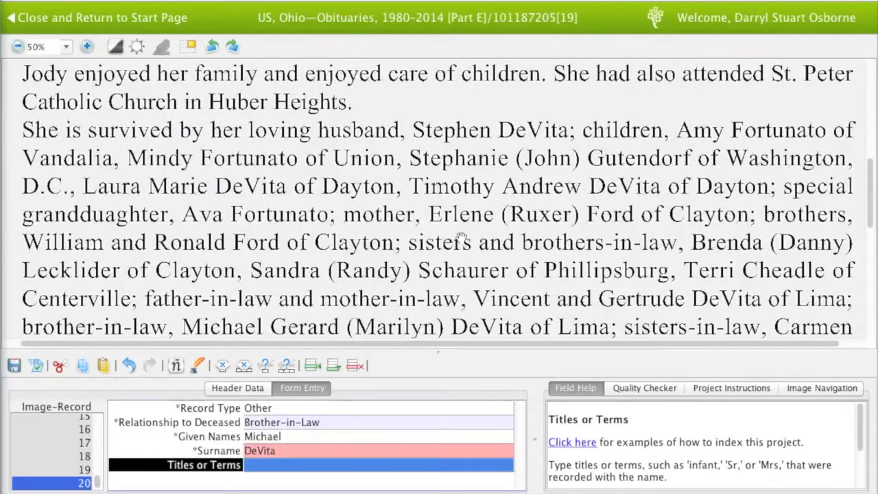
Create record 21 with relationship Relative and the relative's given name and surname
{"action": "key", "text": "Tab"}
{"action": "key", "text": "Tab"}
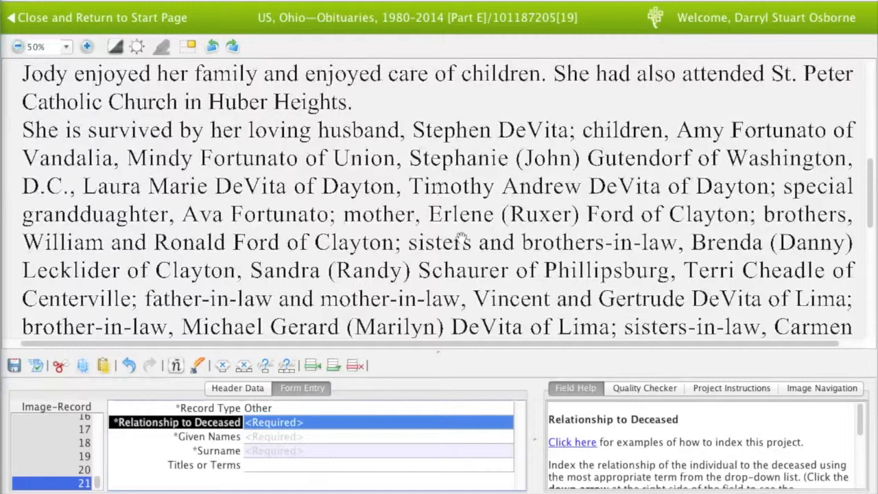
{"action": "type", "text": "Relative"}
{"action": "key", "text": "Tab"}
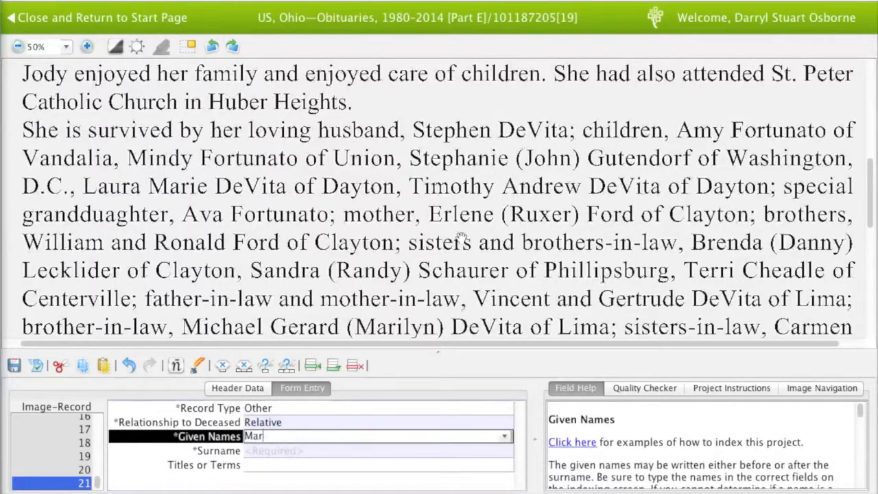
{"action": "key", "text": "Tab"}
{"action": "key", "text": "Tab"}
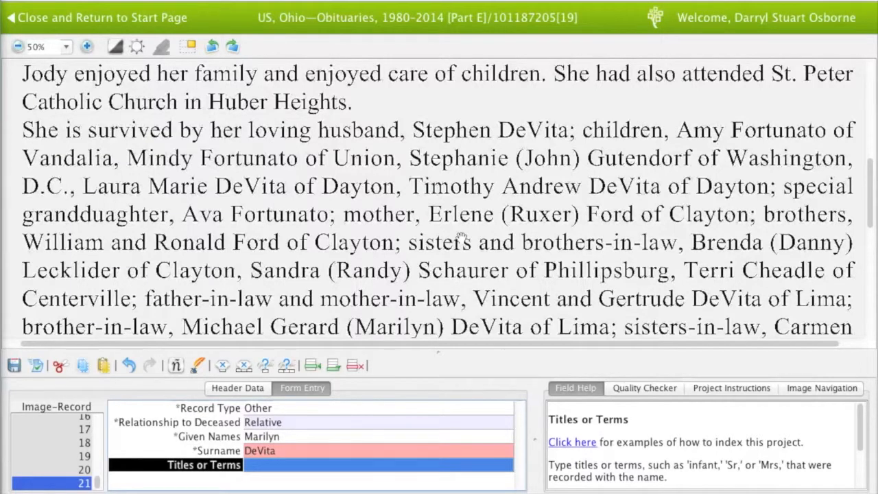
Start record 22 as type Other, relationship Sister-in-Law, with her given name
{"action": "key", "text": "Tab"}
{"action": "type", "text": "Other"}
{"action": "key", "text": "Tab"}
{"action": "type", "text": "Sister"}
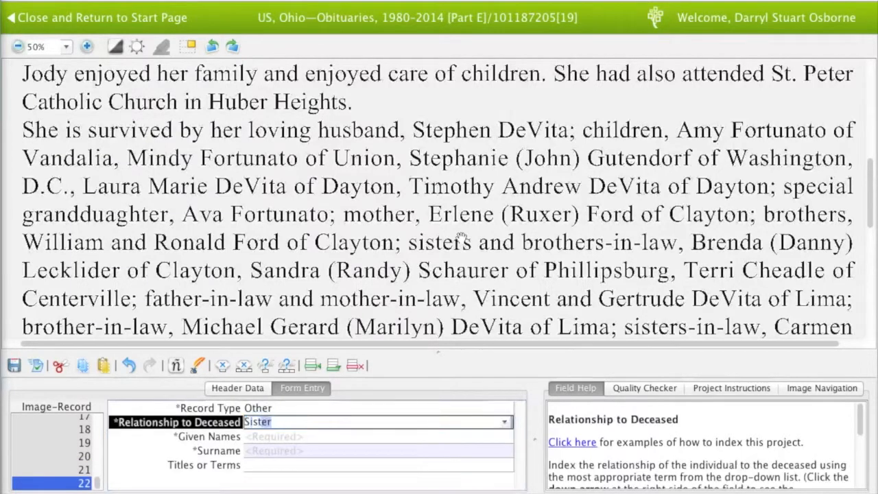
{"action": "type", "text": "-In-Law"}
{"action": "key", "text": "Tab"}
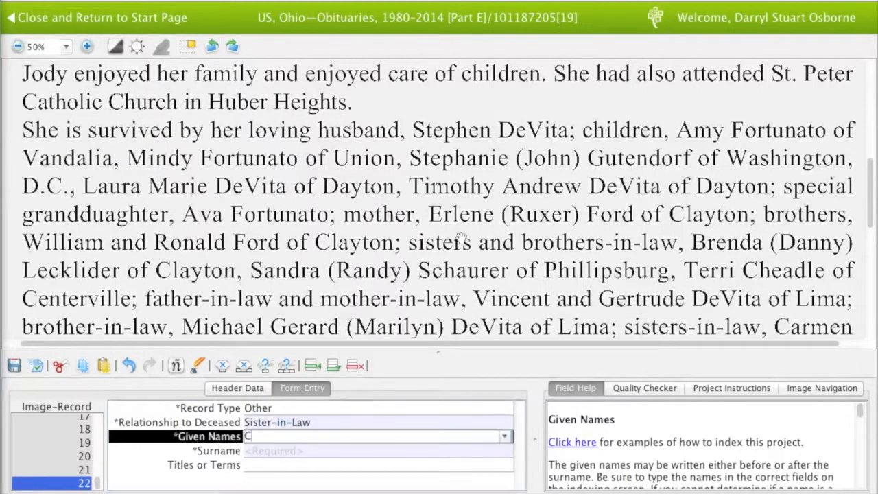
{"action": "key", "text": "Tab"}
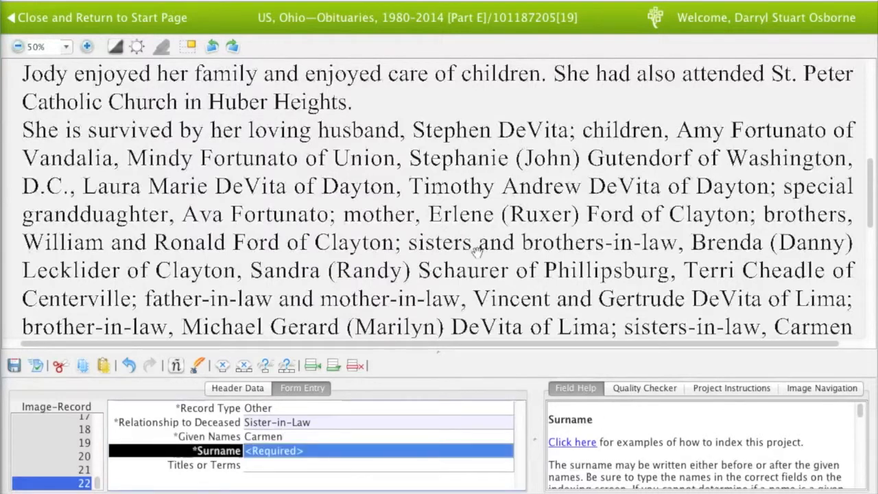
Finish the current record's surname and add one new record
{"action": "scroll", "coordinate": [477, 233], "scroll_direction": "down", "scroll_amount": 1}
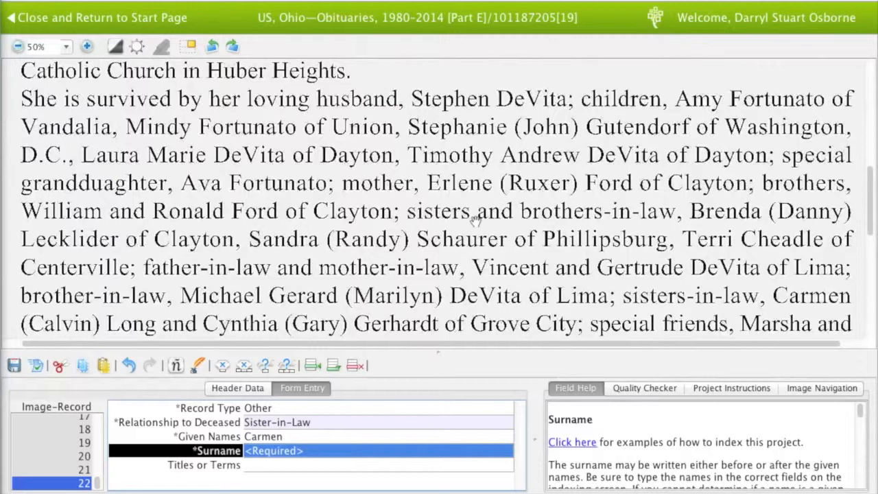
{"action": "key", "text": "Tab"}
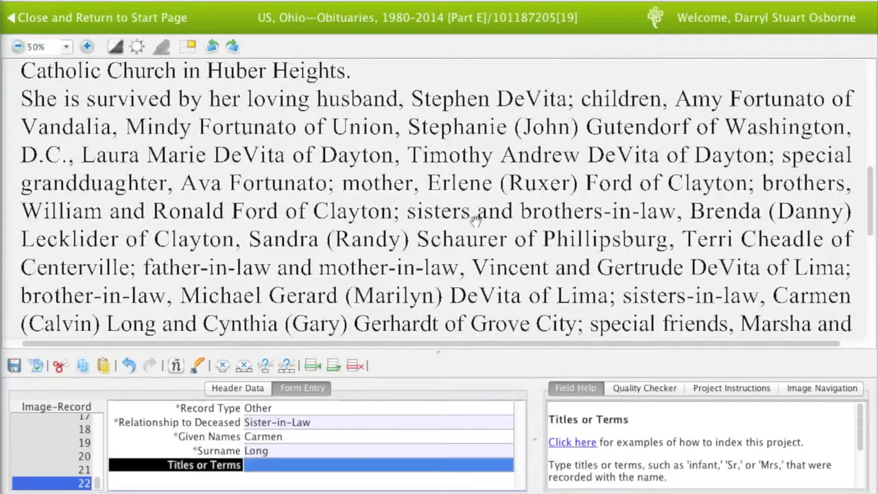
{"action": "key", "text": "Tab"}
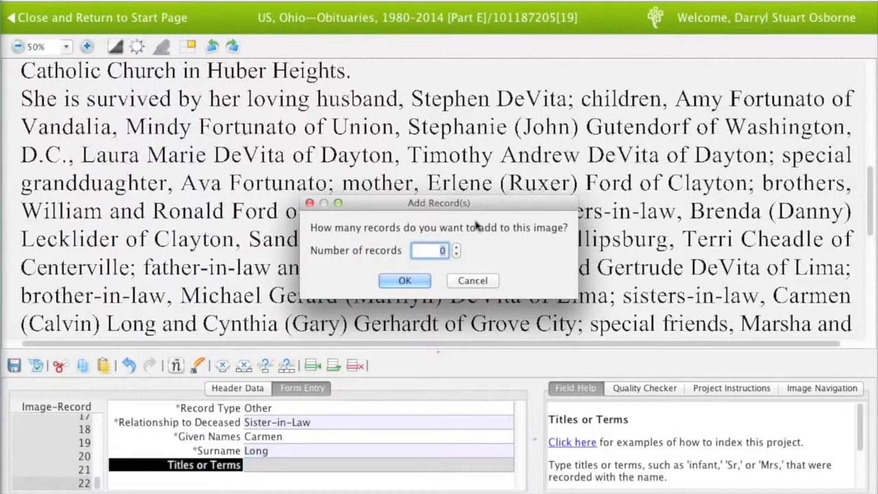
{"action": "type", "text": "1"}
{"action": "key", "text": "Return"}
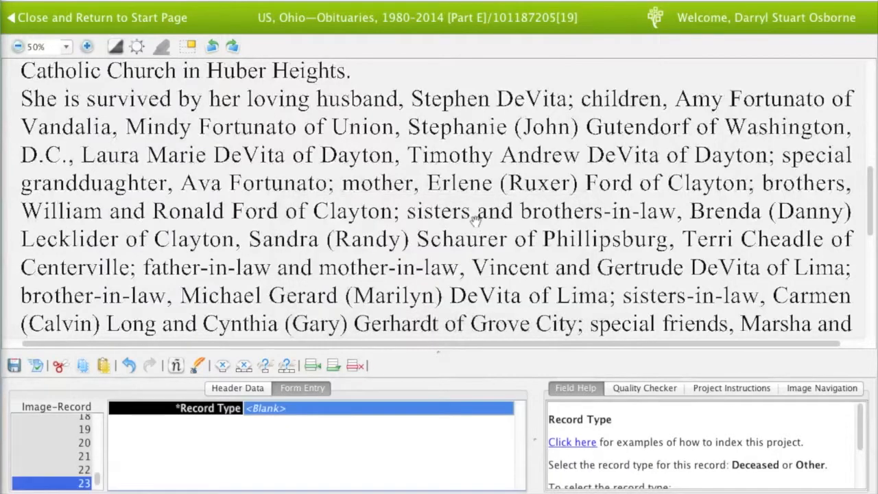
Enter the new record as a Relative with the person's given name and surname
{"action": "type", "text": "Relative"}
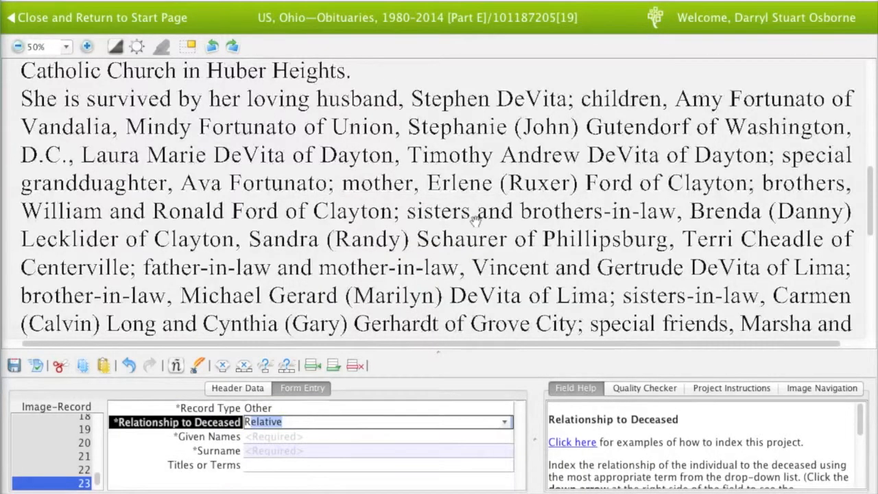
{"action": "key", "text": "Tab"}
{"action": "key", "text": "Tab"}
{"action": "key", "text": "Tab"}
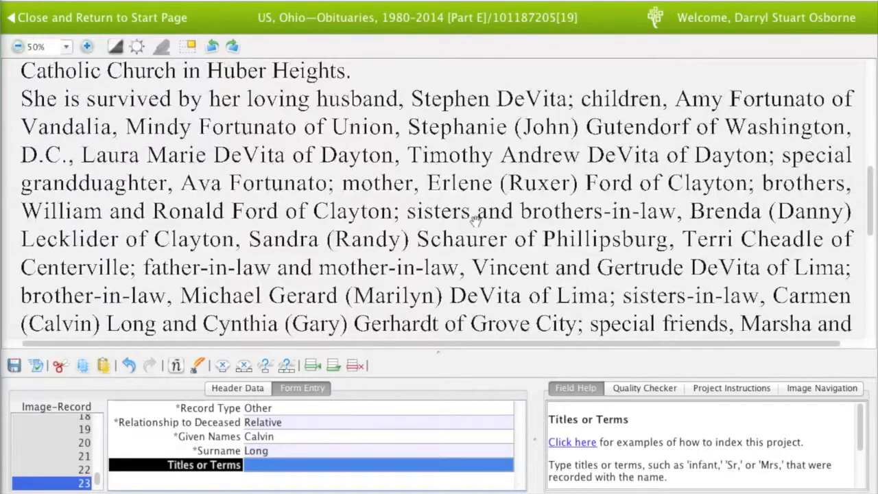
{"action": "key", "text": "Tab"}
Fill record 24 as type Other, relationship Sister-in-Law, with given name and surname
{"action": "type", "text": "Other"}
{"action": "key", "text": "Tab"}
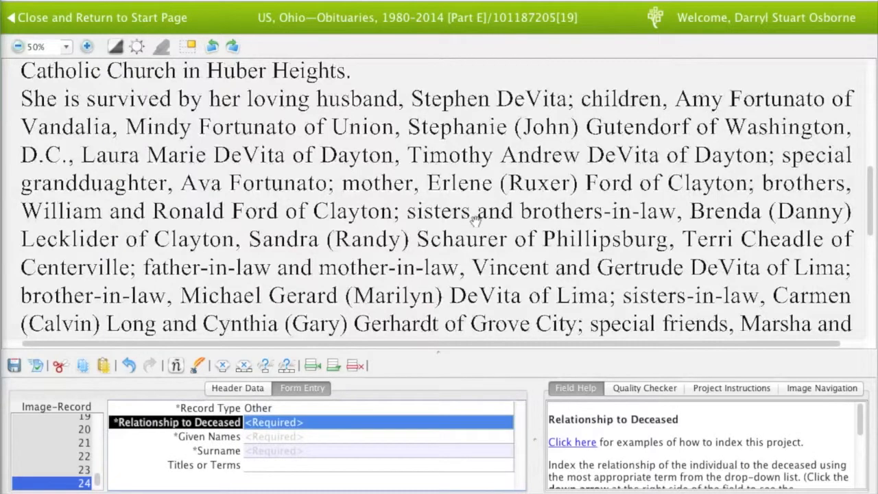
{"action": "type", "text": "Sister-in-Law"}
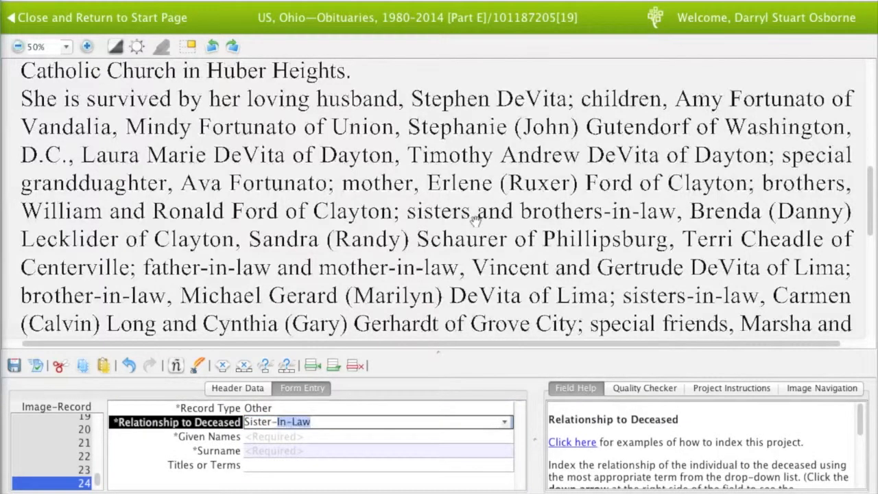
{"action": "key", "text": "Tab"}
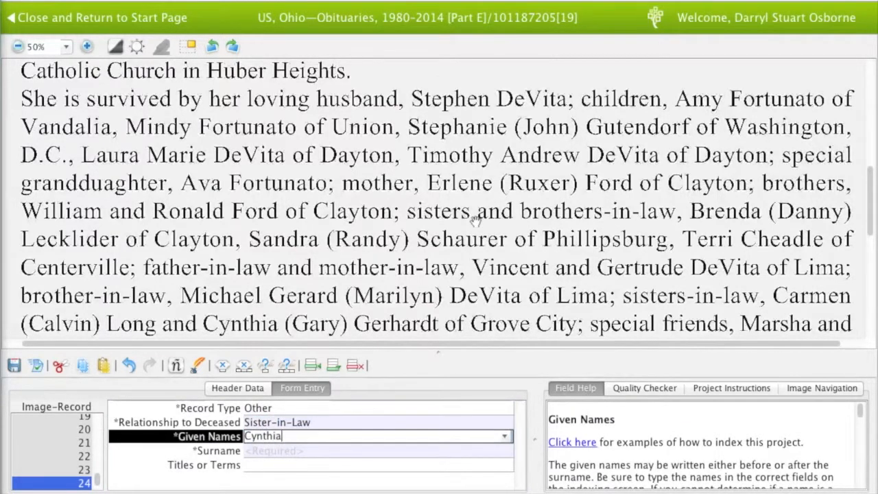
{"action": "key", "text": "Tab"}
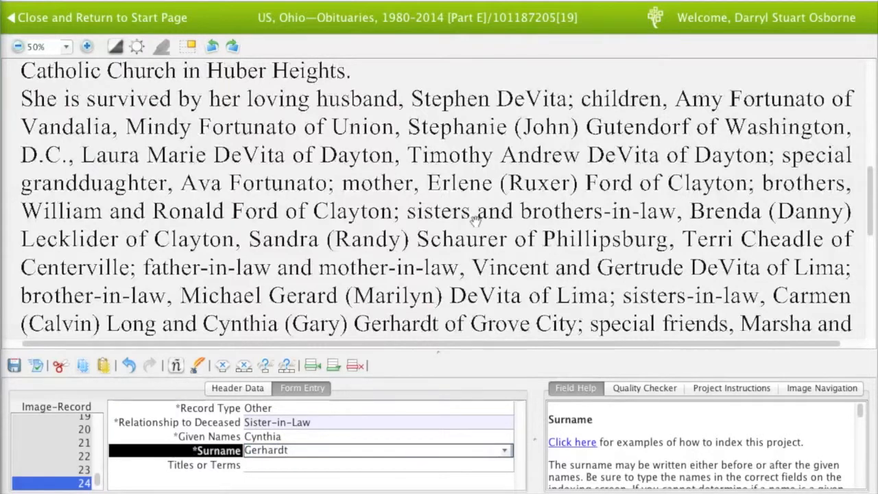
{"action": "key", "text": "Tab"}
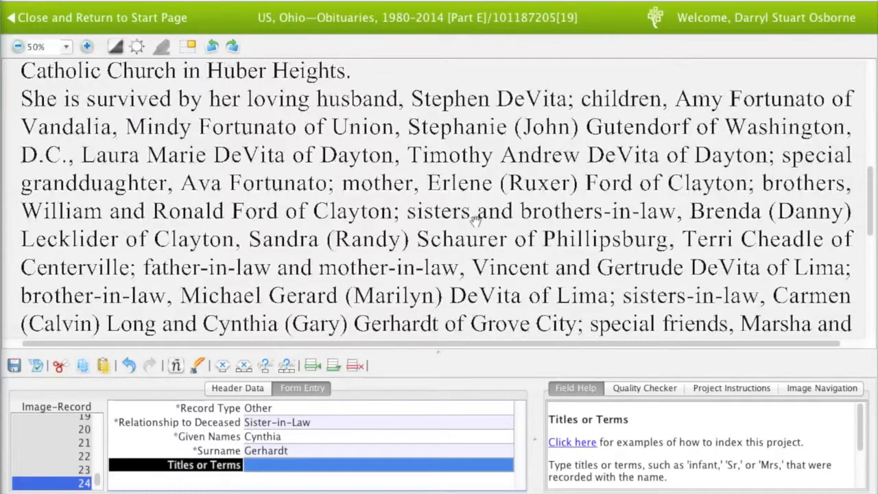
{"action": "key", "text": "Tab"}
{"action": "key", "text": "Tab"}
Enter the Grove City brother-in-law's names in record 25 and type record 26 as Nonrelative
{"action": "key", "text": "Tab"}
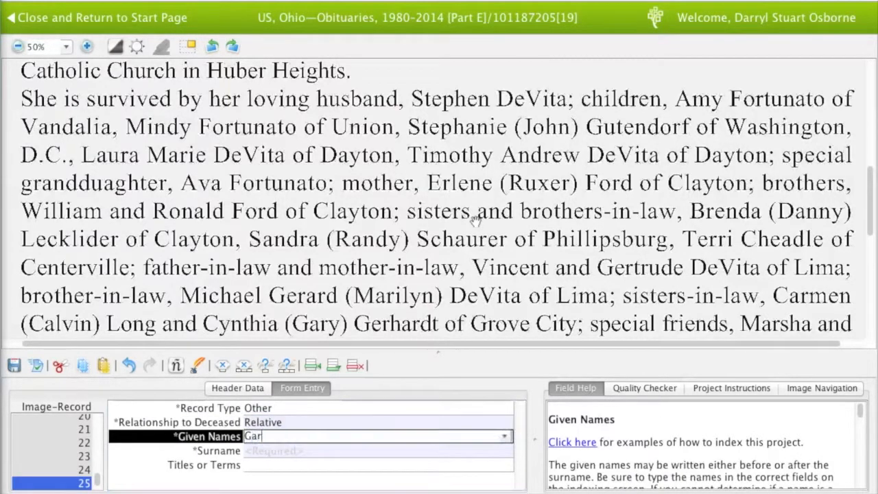
{"action": "key", "text": "Tab"}
{"action": "key", "text": "Tab"}
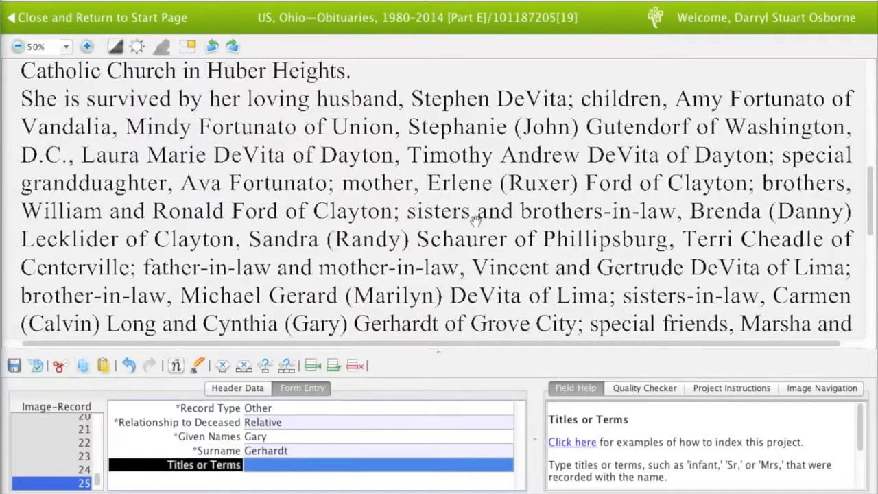
{"action": "key", "text": "Tab"}
{"action": "key", "text": "Tab"}
{"action": "type", "text": "Nonrelative"}
{"action": "key", "text": "Tab"}
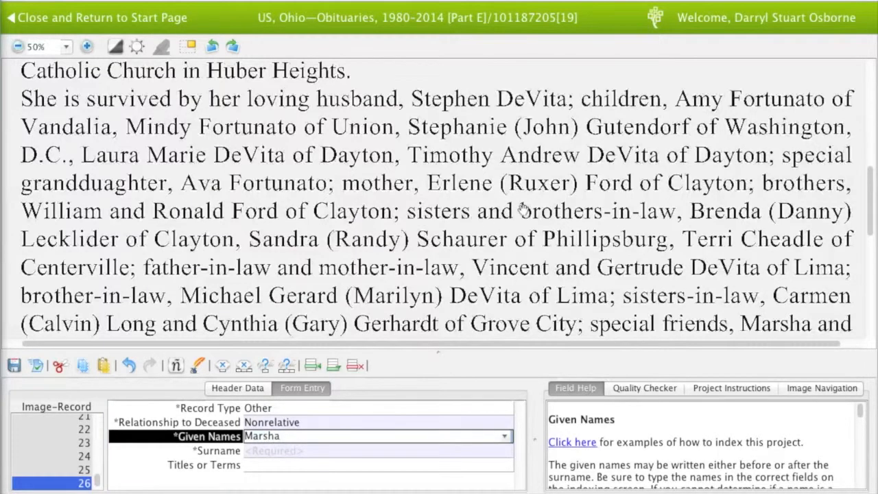
Enter the first special friend's given name and surname in record 26
{"action": "left_click_drag", "start_coordinate": [522, 209], "coordinate": [522, 181]}
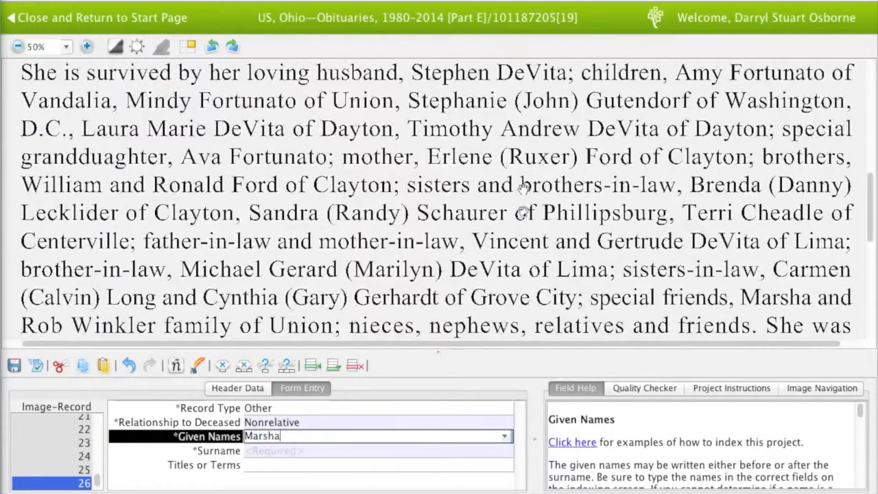
{"action": "key", "text": "Tab"}
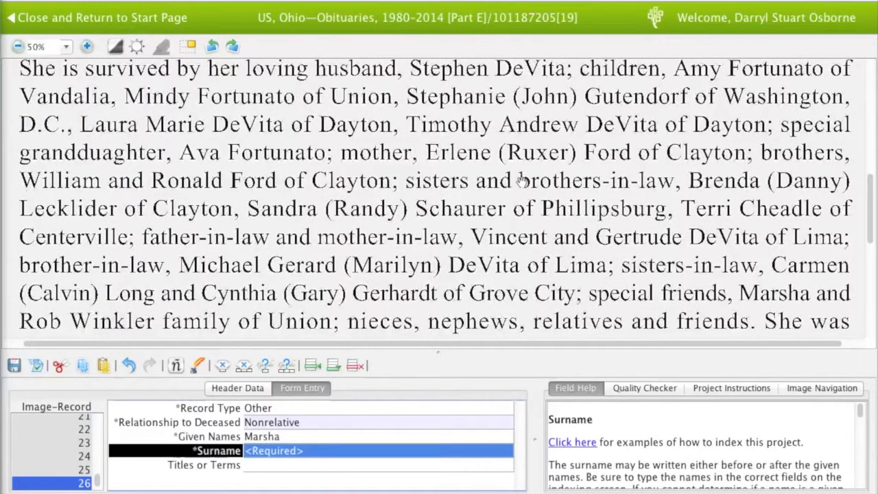
{"action": "key", "text": "Tab"}
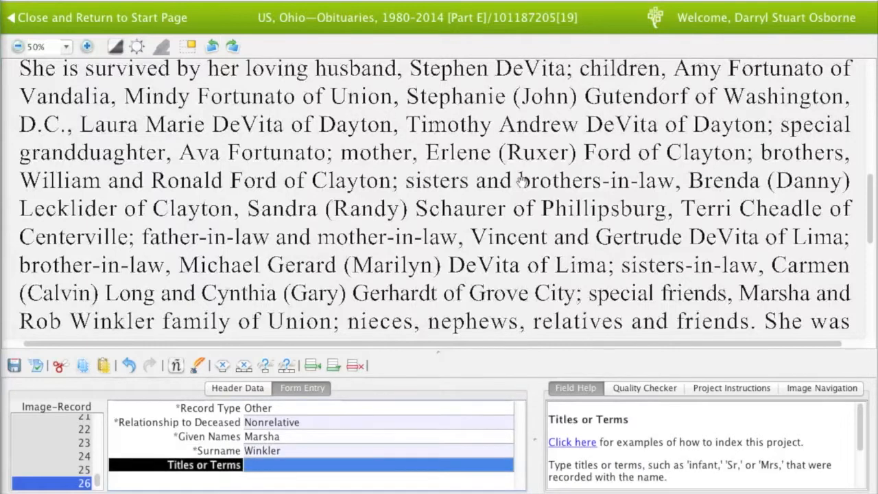
{"action": "key", "text": "Tab"}
Add the second special friend as a Nonrelative in record 27, accepting the suggested surname
{"action": "key", "text": "Tab"}
{"action": "type", "text": "Non"}
{"action": "key", "text": "Tab"}
{"action": "type", "text": "Rob"}
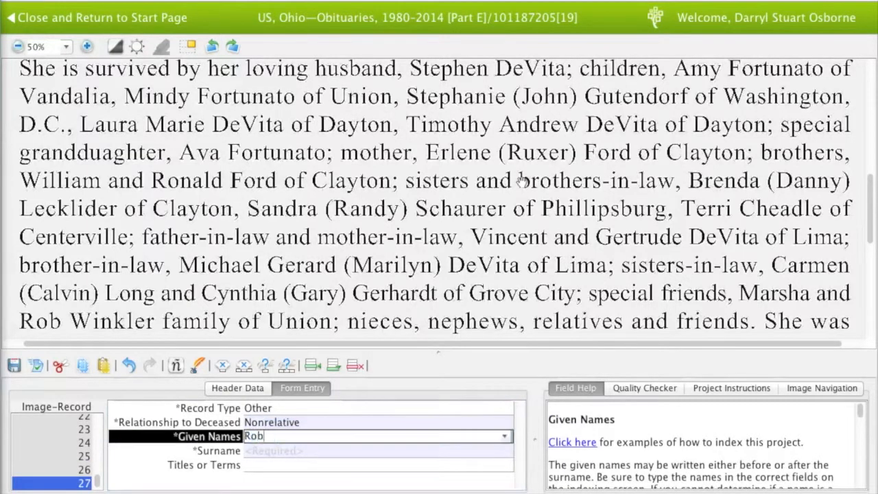
{"action": "key", "text": "Tab"}
{"action": "type", "text": "Wi"}
{"action": "key", "text": "Tab"}
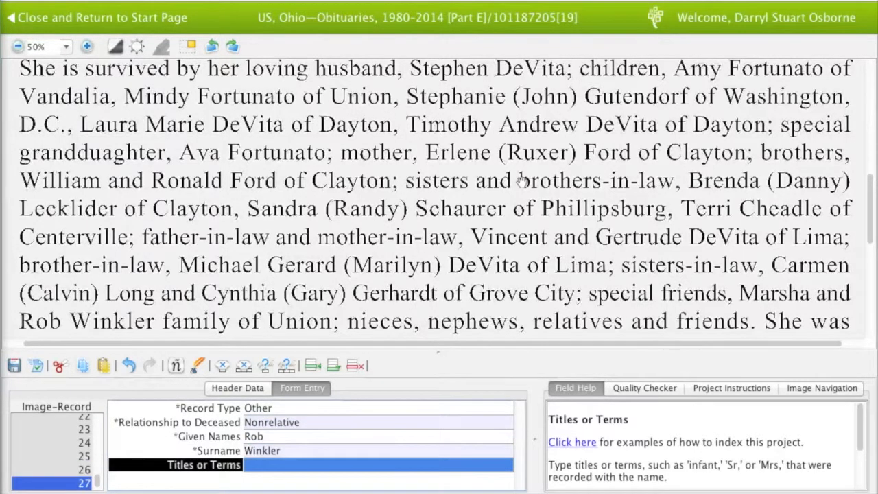
{"action": "left_click_drag", "start_coordinate": [532, 225], "coordinate": [532, 197]}
Record the deceased's father as Father in record 28 with given name and surname
{"action": "key", "text": "Tab"}
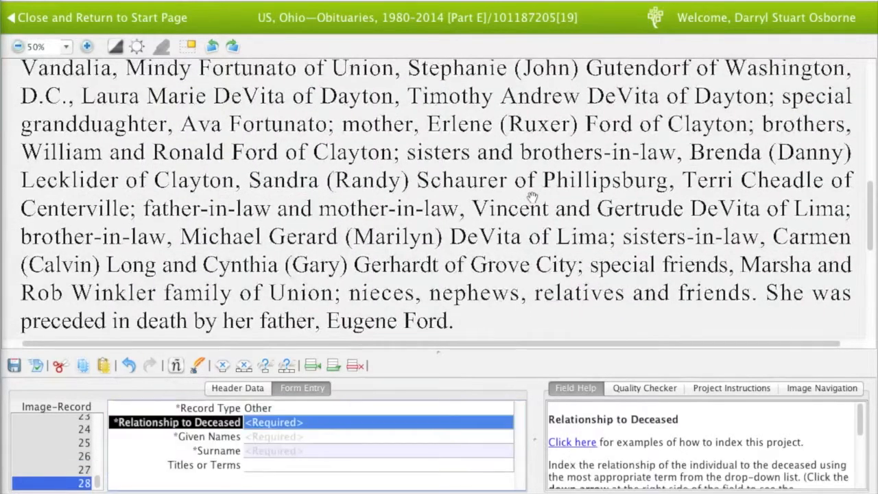
{"action": "type", "text": "Father"}
{"action": "key", "text": "Tab"}
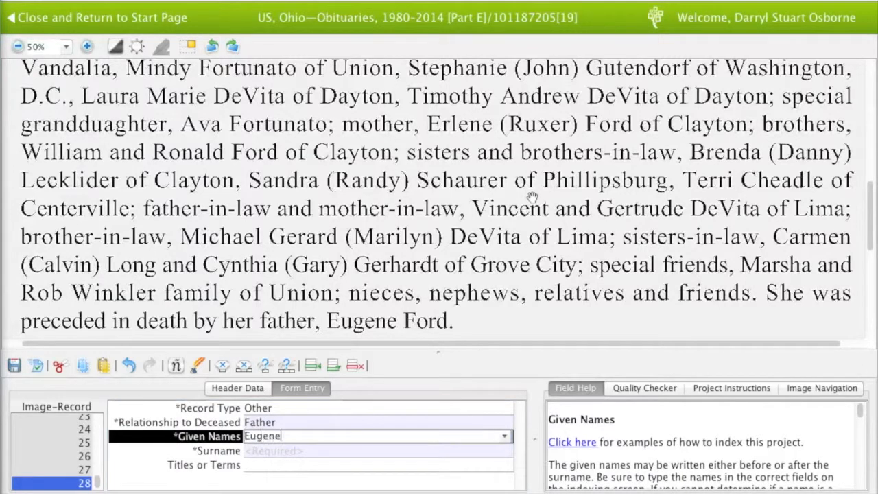
{"action": "key", "text": "Tab"}
{"action": "key", "text": "Tab"}
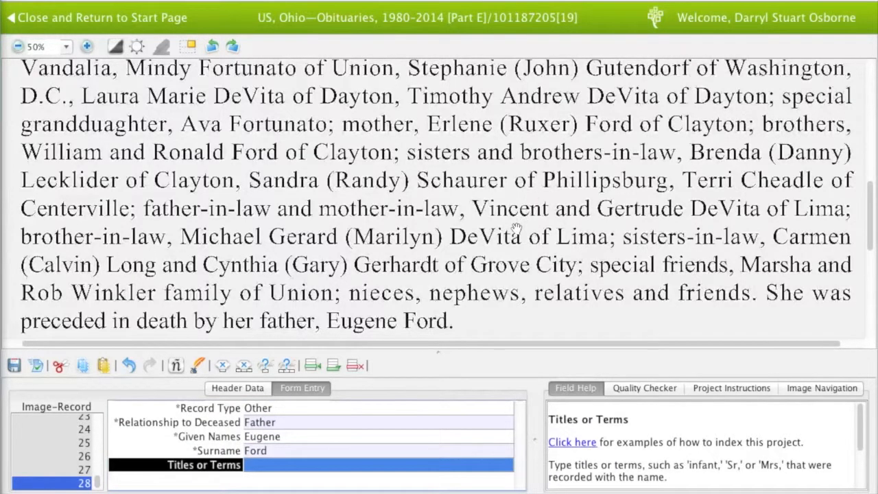
{"action": "scroll", "coordinate": [516, 229], "scroll_direction": "down", "scroll_amount": 2}
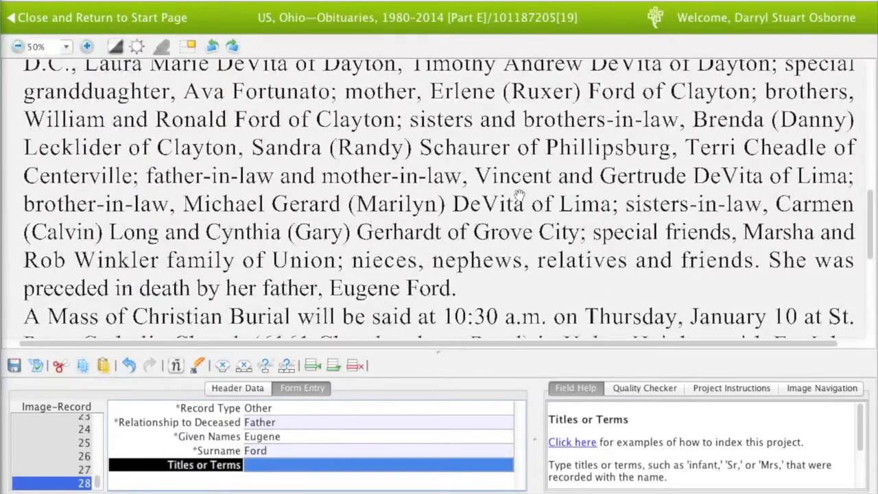
{"action": "scroll", "coordinate": [519, 187], "scroll_direction": "down", "scroll_amount": 1}
{"action": "scroll", "coordinate": [520, 182], "scroll_direction": "down", "scroll_amount": 1}
{"action": "scroll", "coordinate": [520, 179], "scroll_direction": "up", "scroll_amount": 10}
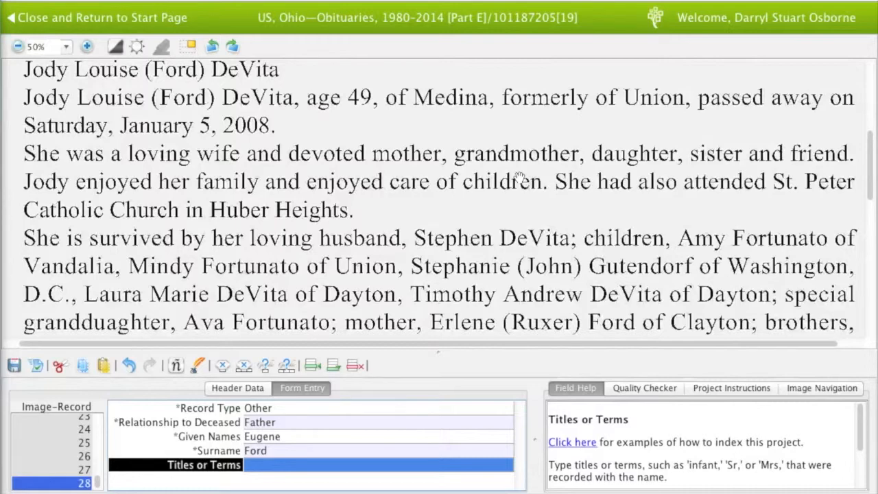
{"action": "scroll", "coordinate": [519, 180], "scroll_direction": "down", "scroll_amount": 11}
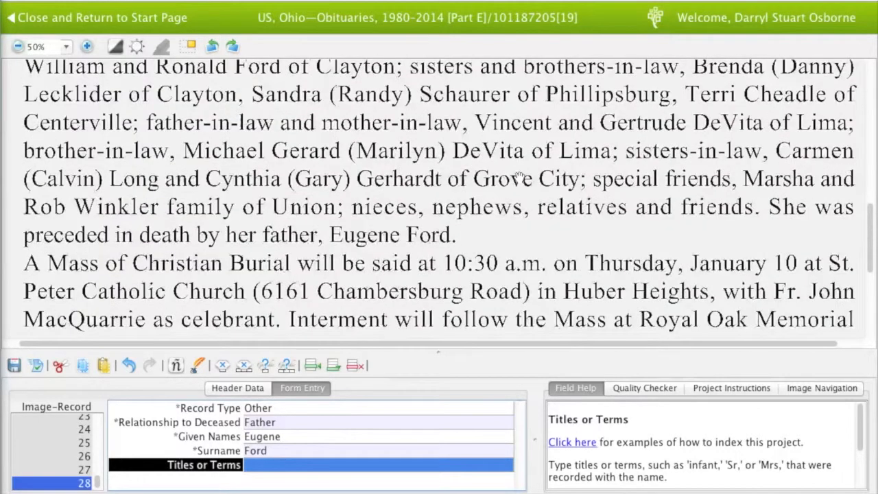
{"action": "scroll", "coordinate": [485, 246], "scroll_direction": "down", "scroll_amount": 1}
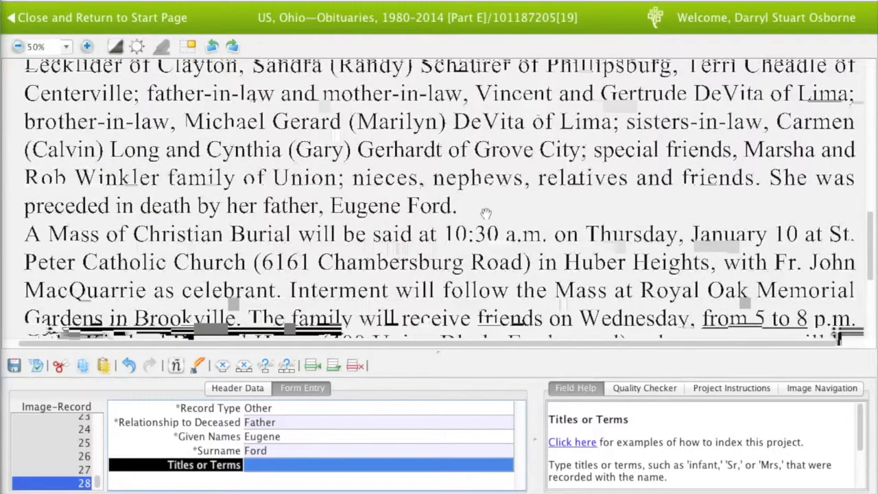
{"action": "left_click_drag", "start_coordinate": [485, 214], "coordinate": [485, 242]}
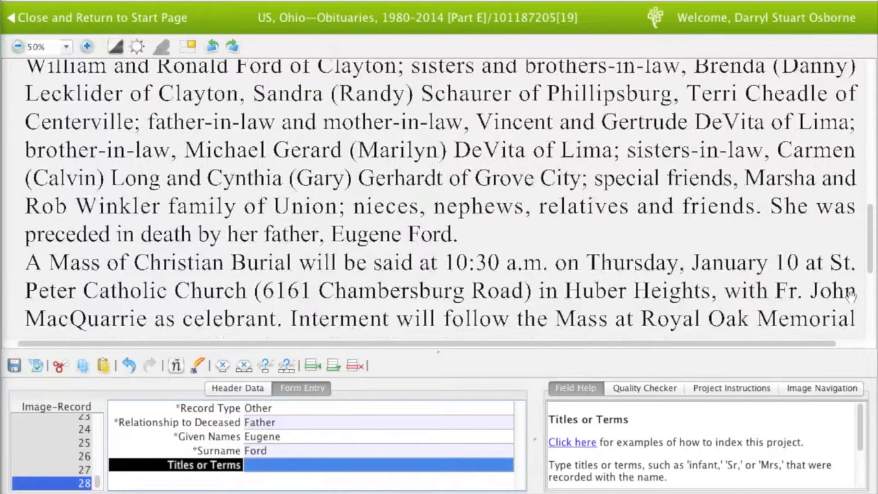
Enter the celebrating priest in record 29 as a Nonrelative with given name and surname
{"action": "key", "text": "Tab"}
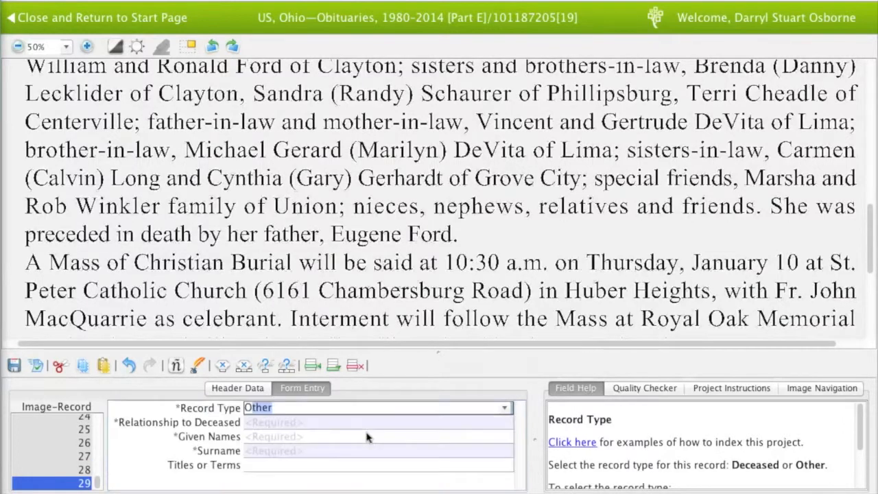
{"action": "key", "text": "Tab"}
{"action": "type", "text": "Nonrelative"}
{"action": "key", "text": "Tab"}
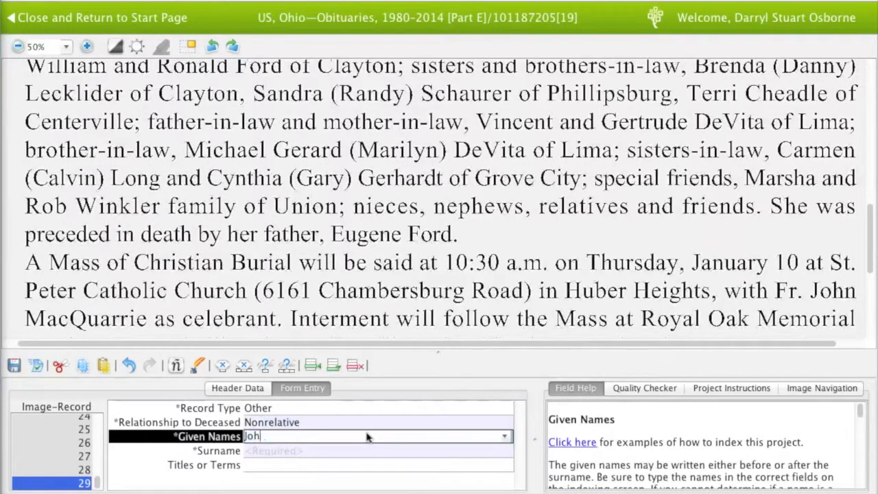
{"action": "key", "text": "Tab"}
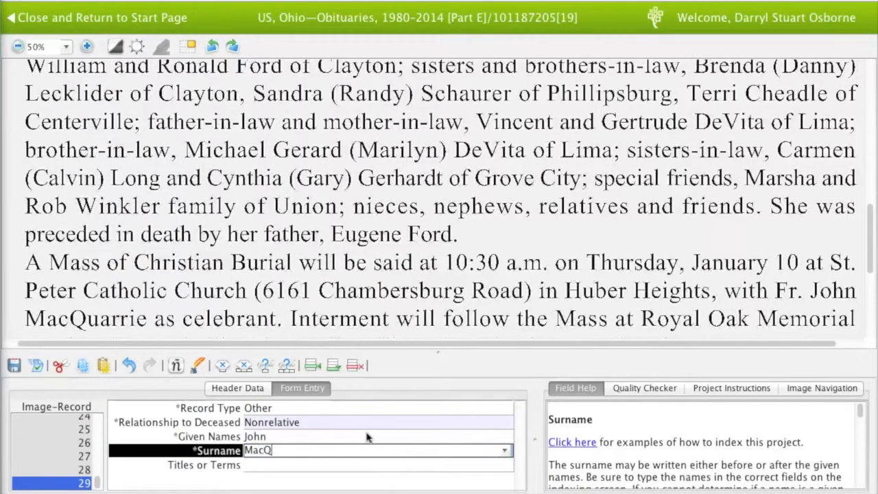
{"action": "key", "text": "Tab"}
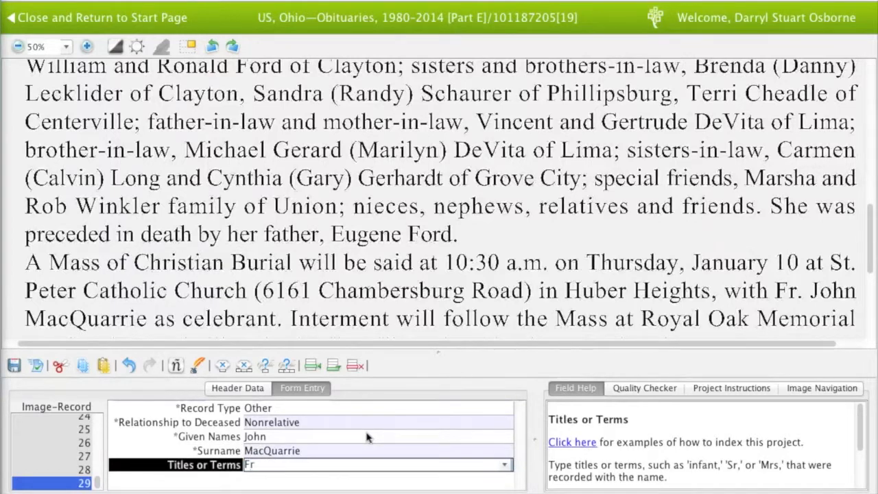
Read through to the end of the obituary and move on to blank record 30
{"action": "scroll", "coordinate": [401, 296], "scroll_direction": "down", "scroll_amount": 1}
{"action": "left_click_drag", "start_coordinate": [400, 296], "coordinate": [397, 226]}
{"action": "left_click_drag", "start_coordinate": [397, 279], "coordinate": [397, 198]}
{"action": "left_click_drag", "start_coordinate": [397, 273], "coordinate": [396, 254]}
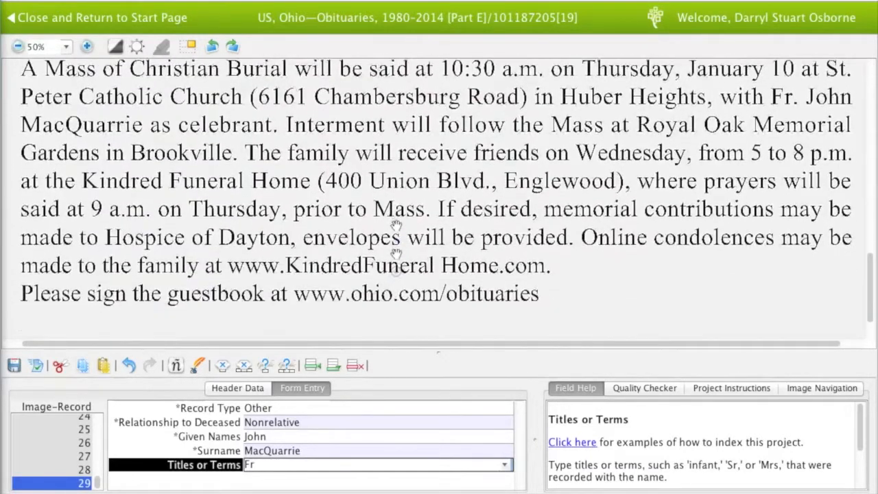
{"action": "left_click_drag", "start_coordinate": [396, 210], "coordinate": [397, 196]}
{"action": "key", "text": "Tab"}
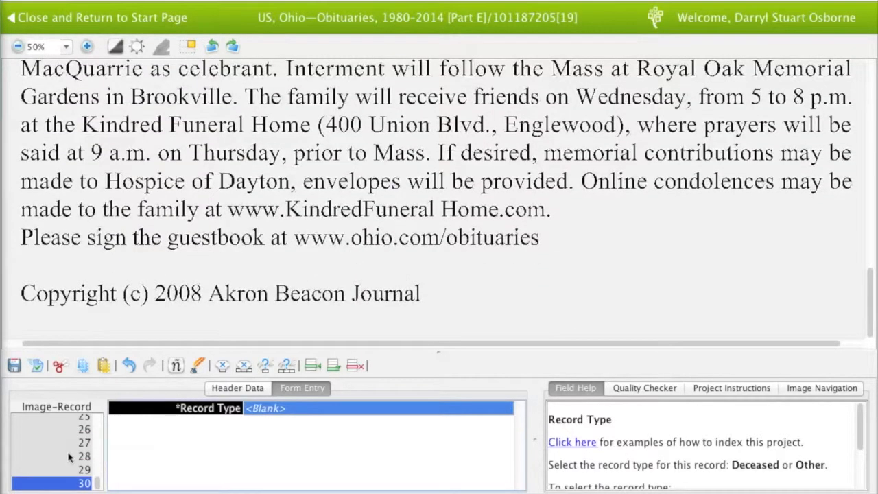
Delete the empty record 30 and check the image's Header Data
{"action": "left_click", "coordinate": [355, 365]}
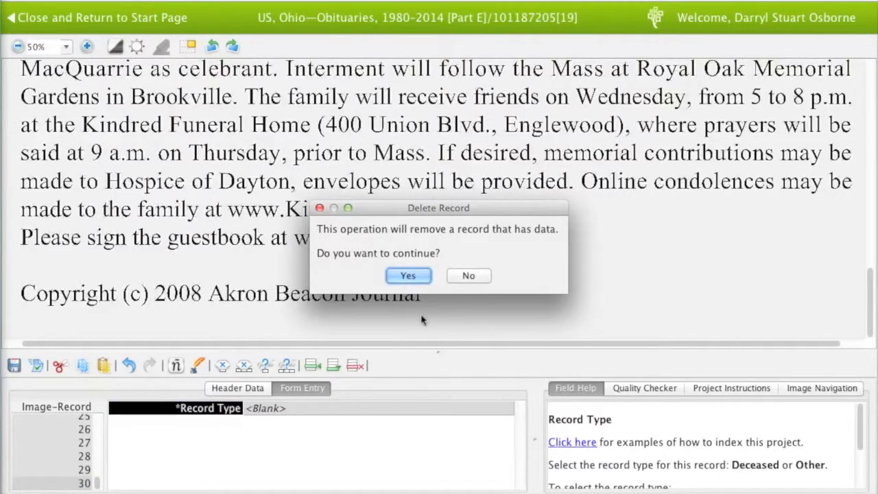
{"action": "left_click", "coordinate": [409, 276]}
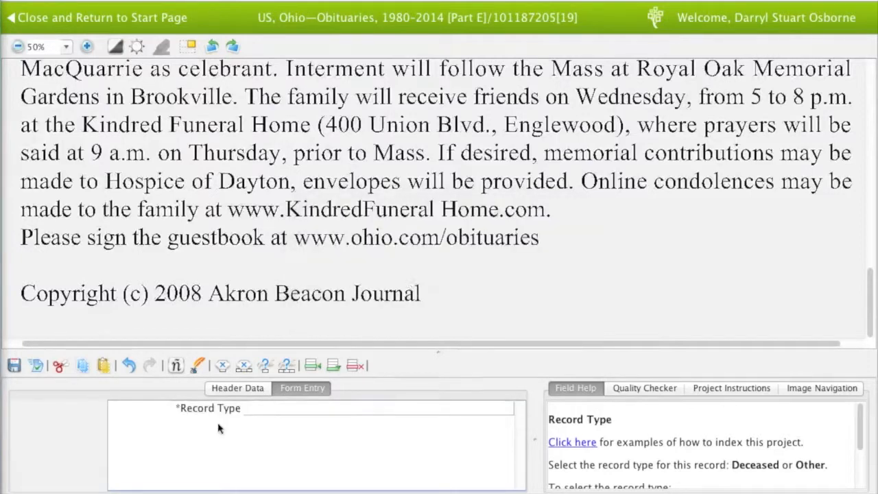
{"action": "left_click", "coordinate": [249, 386]}
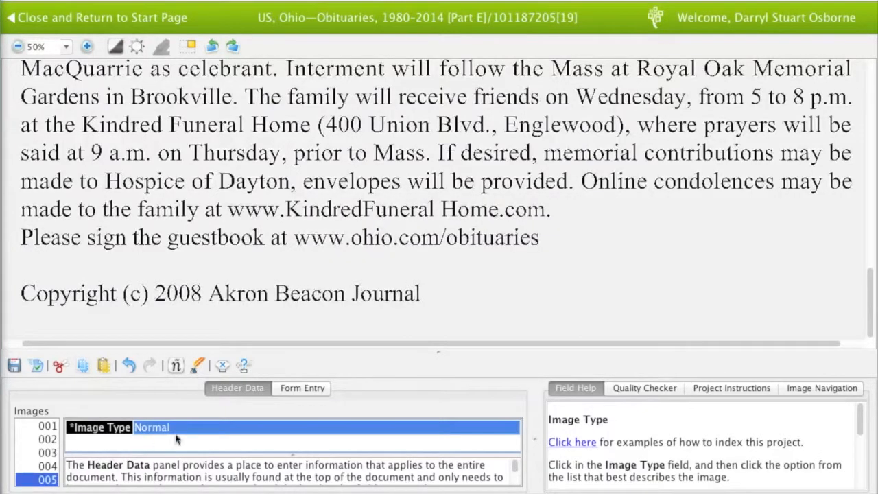
{"action": "left_click", "coordinate": [302, 389]}
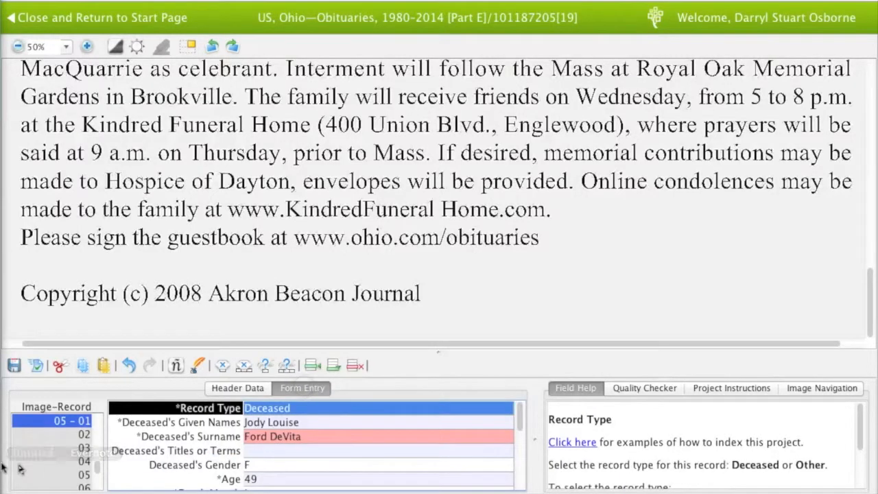
Finish the image from record 29 with 0 additional records and acknowledge the Quality Check notice
{"action": "scroll", "coordinate": [49, 467], "scroll_direction": "down", "scroll_amount": 3}
{"action": "left_click", "coordinate": [71, 483]}
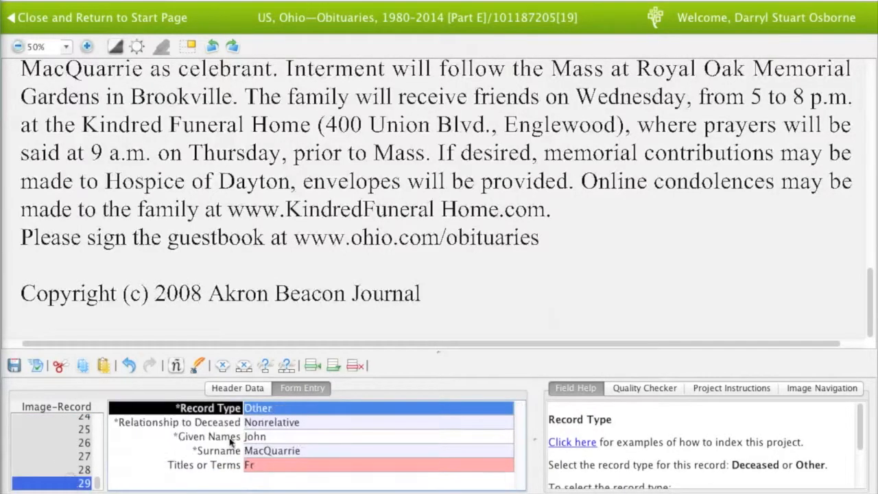
{"action": "left_click", "coordinate": [274, 436]}
{"action": "key", "text": "Tab"}
{"action": "key", "text": "Tab"}
{"action": "key", "text": "Tab"}
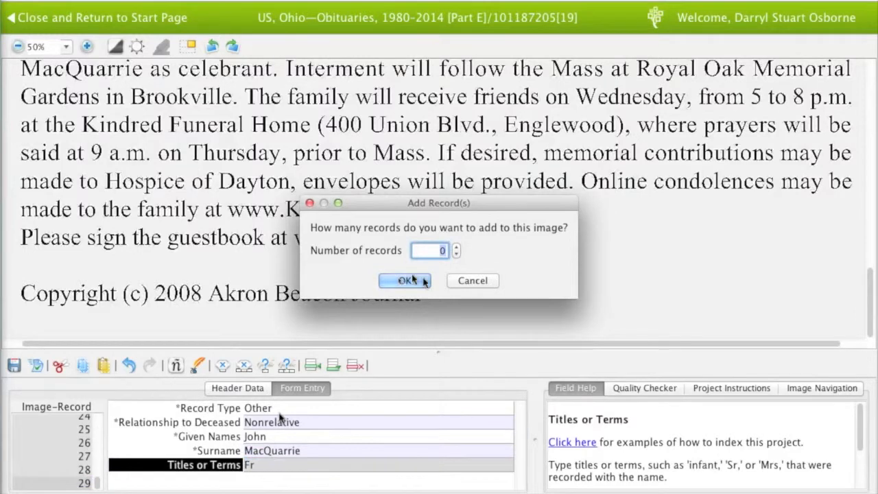
{"action": "left_click", "coordinate": [423, 282]}
{"action": "left_click", "coordinate": [631, 282]}
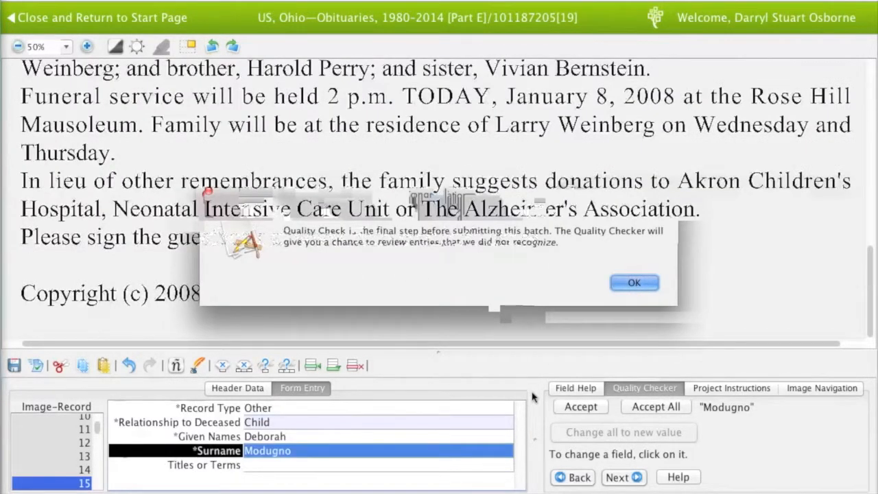
Review the deceased's record 01: names, gender, age, death date, and birth town and state
{"action": "left_click", "coordinate": [587, 388]}
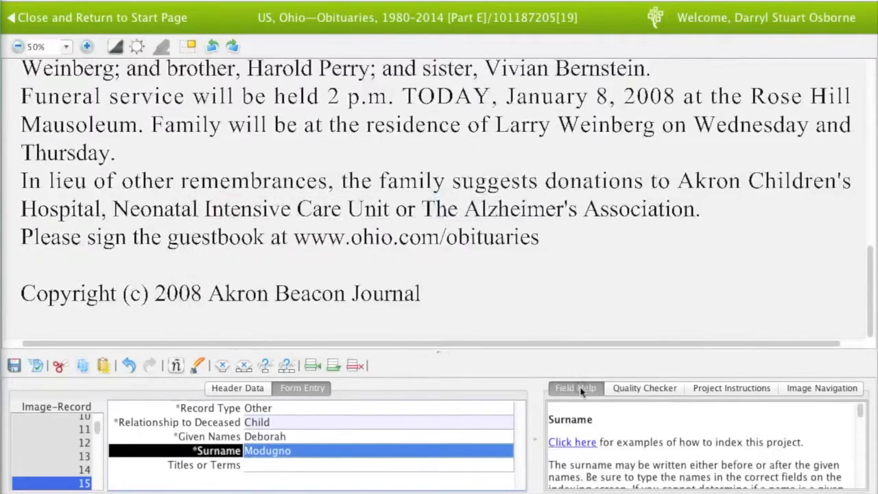
{"action": "scroll", "coordinate": [57, 443], "scroll_direction": "up", "scroll_amount": 5}
{"action": "left_click", "coordinate": [74, 420]}
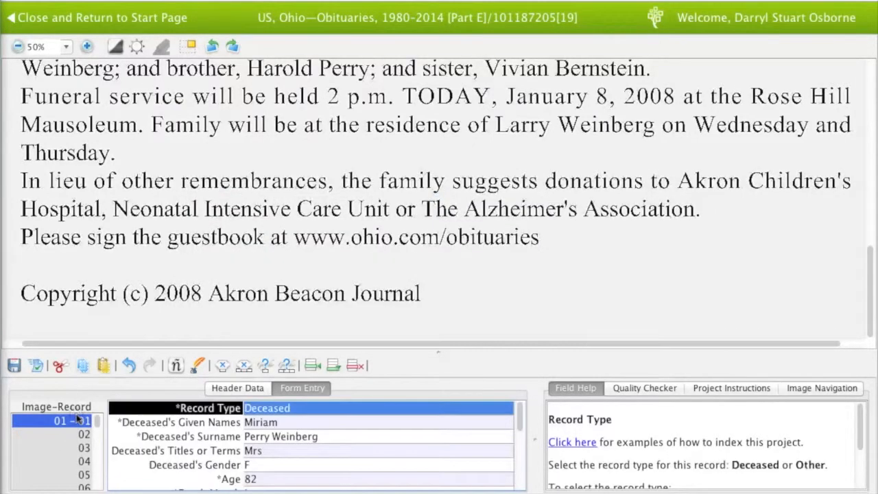
{"action": "scroll", "coordinate": [277, 148], "scroll_direction": "up", "scroll_amount": 10}
{"action": "scroll", "coordinate": [283, 172], "scroll_direction": "down", "scroll_amount": 1}
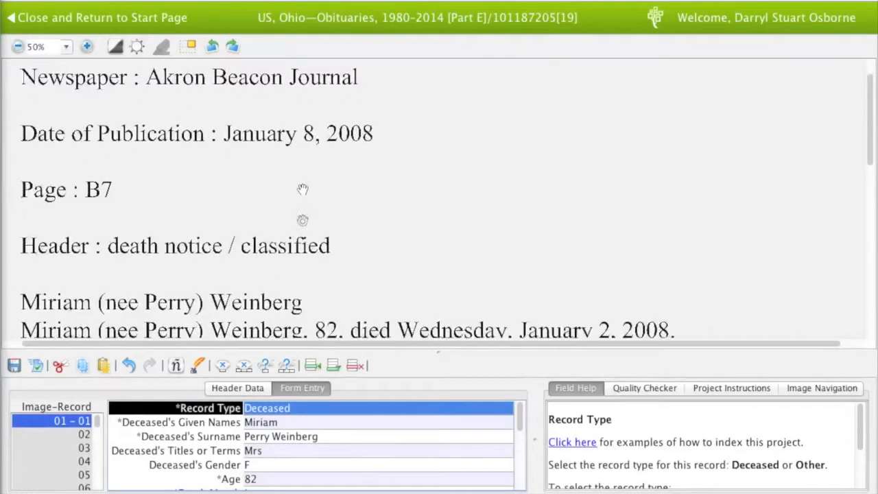
{"action": "scroll", "coordinate": [301, 189], "scroll_direction": "up", "scroll_amount": 1}
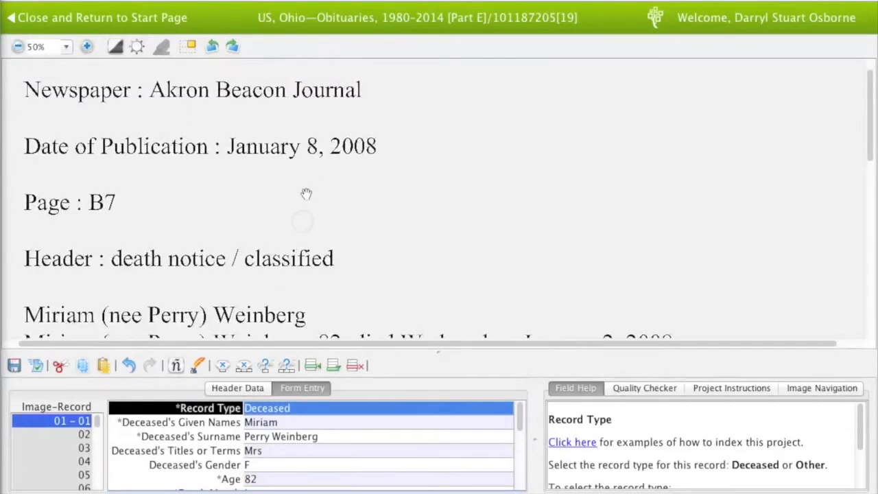
{"action": "left_click", "coordinate": [308, 424]}
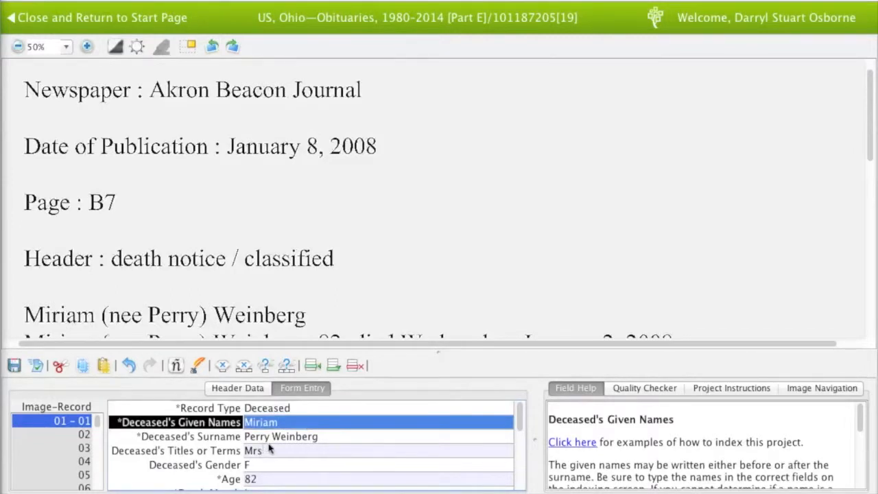
{"action": "key", "text": "Tab"}
{"action": "key", "text": "Tab"}
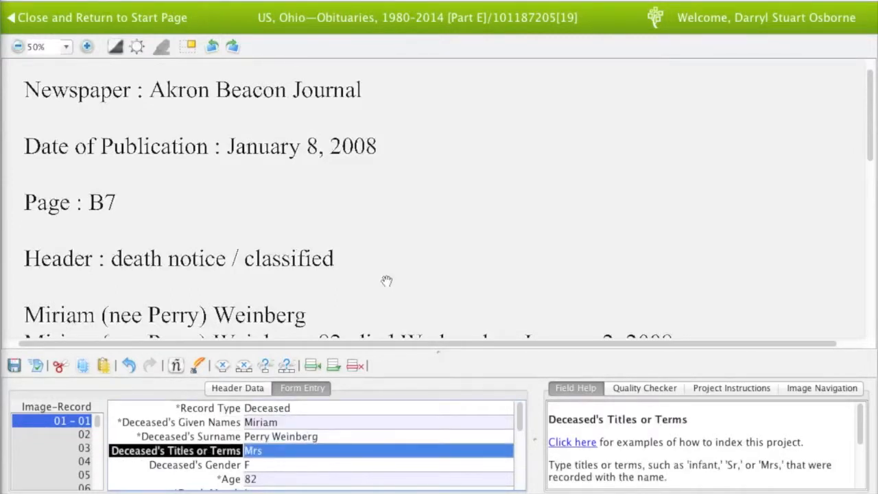
{"action": "left_click_drag", "start_coordinate": [386, 280], "coordinate": [386, 255]}
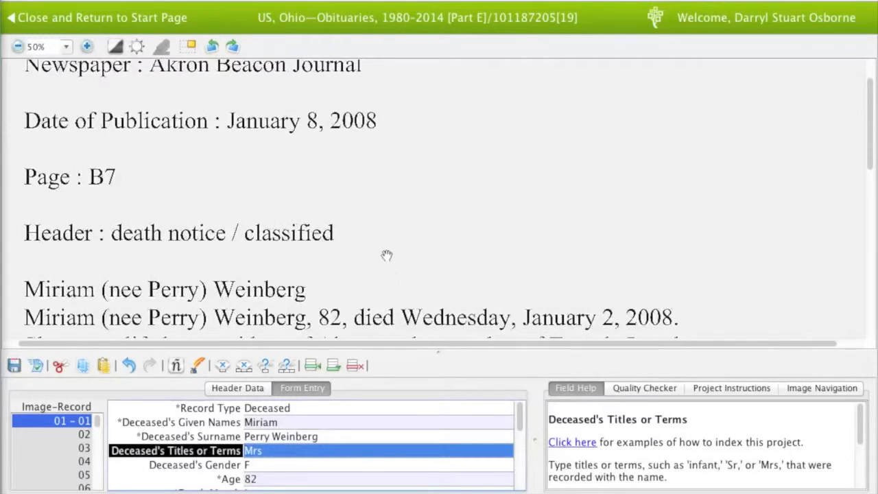
{"action": "key", "text": "Tab"}
{"action": "key", "text": "Tab"}
{"action": "key", "text": "Tab"}
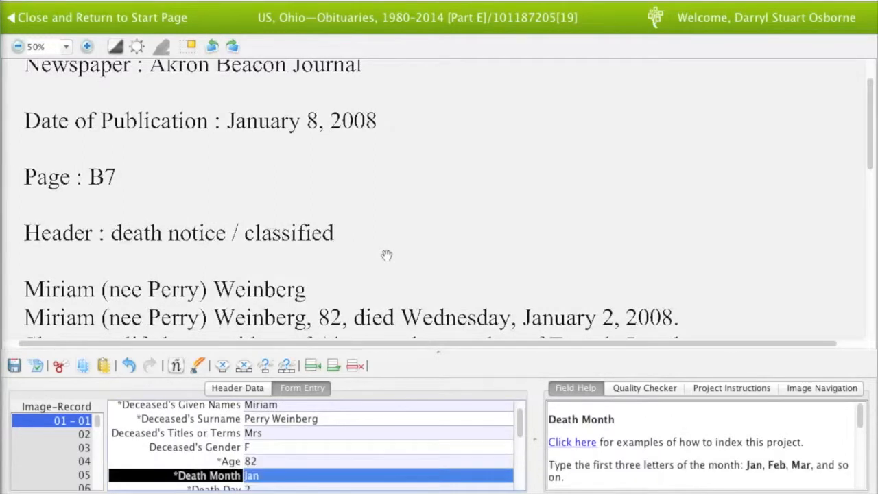
{"action": "key", "text": "Tab"}
{"action": "key", "text": "Tab"}
{"action": "key", "text": "Tab"}
{"action": "left_click_drag", "start_coordinate": [387, 255], "coordinate": [386, 210]}
{"action": "key", "text": "Tab"}
{"action": "key", "text": "Tab"}
{"action": "key", "text": "Tab"}
{"action": "key", "text": "Tab"}
{"action": "key", "text": "Tab"}
{"action": "key", "text": "Tab"}
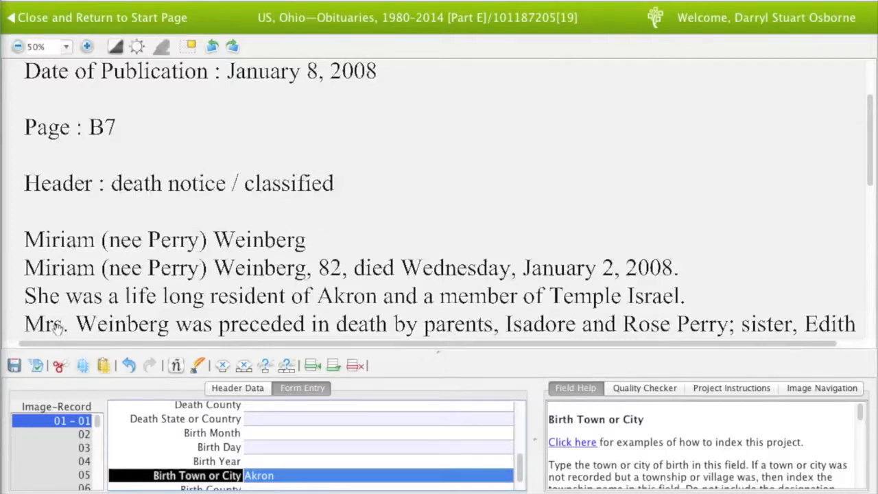
{"action": "scroll", "coordinate": [174, 446], "scroll_direction": "up", "scroll_amount": 3}
{"action": "scroll", "coordinate": [174, 447], "scroll_direction": "down", "scroll_amount": 4}
{"action": "key", "text": "Tab"}
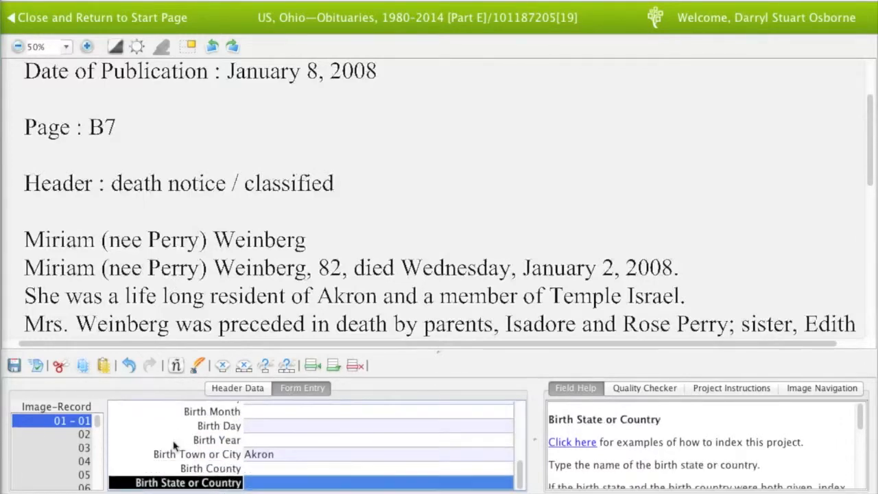
{"action": "key", "text": "Tab"}
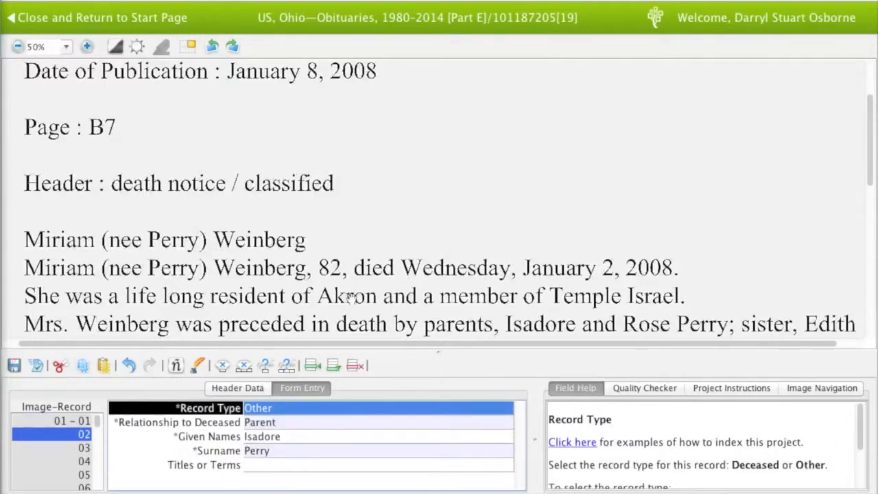
Check records 02 through 09 (parents, siblings and survivors) against the obituary
{"action": "left_click_drag", "start_coordinate": [368, 256], "coordinate": [367, 256]}
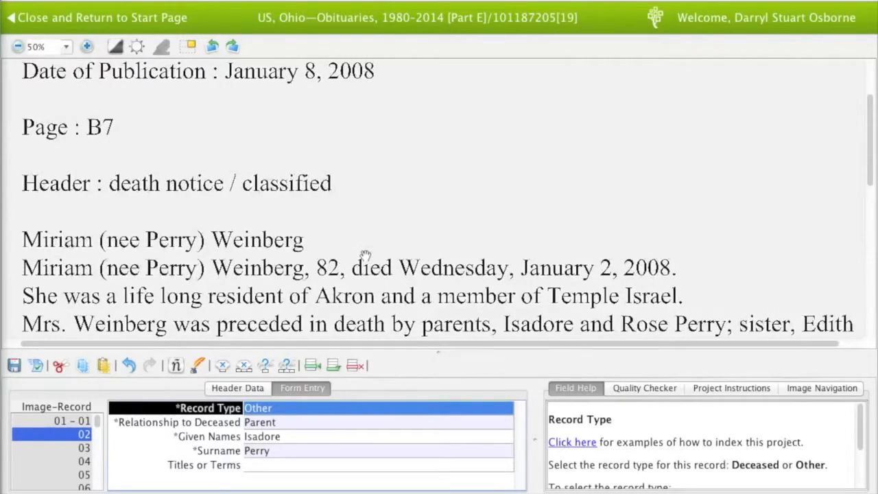
{"action": "key", "text": "Tab"}
{"action": "key", "text": "Tab"}
{"action": "key", "text": "Tab"}
{"action": "key", "text": "Tab"}
{"action": "key", "text": "Tab"}
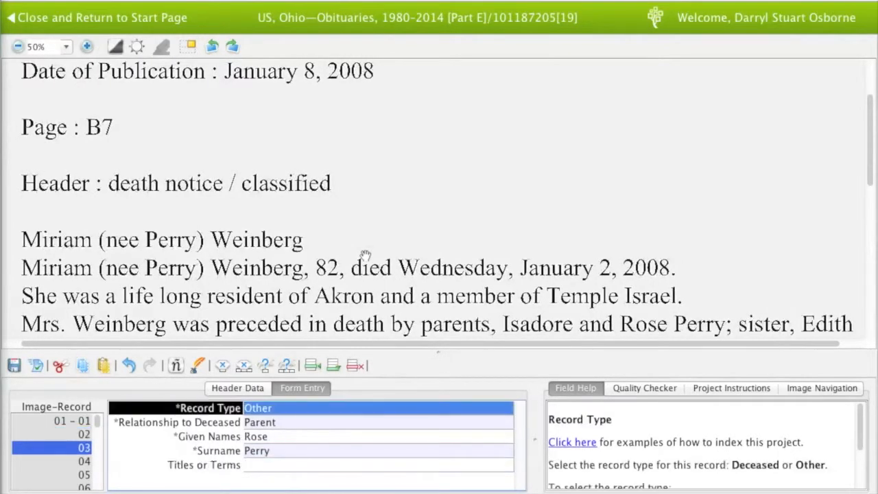
{"action": "key", "text": "Tab"}
{"action": "key", "text": "Tab"}
{"action": "key", "text": "Tab"}
{"action": "key", "text": "Tab"}
{"action": "key", "text": "Tab"}
{"action": "left_click_drag", "start_coordinate": [366, 255], "coordinate": [365, 229]}
{"action": "key", "text": "Tab"}
{"action": "key", "text": "Tab"}
{"action": "key", "text": "Tab"}
{"action": "key", "text": "Tab"}
{"action": "key", "text": "Tab"}
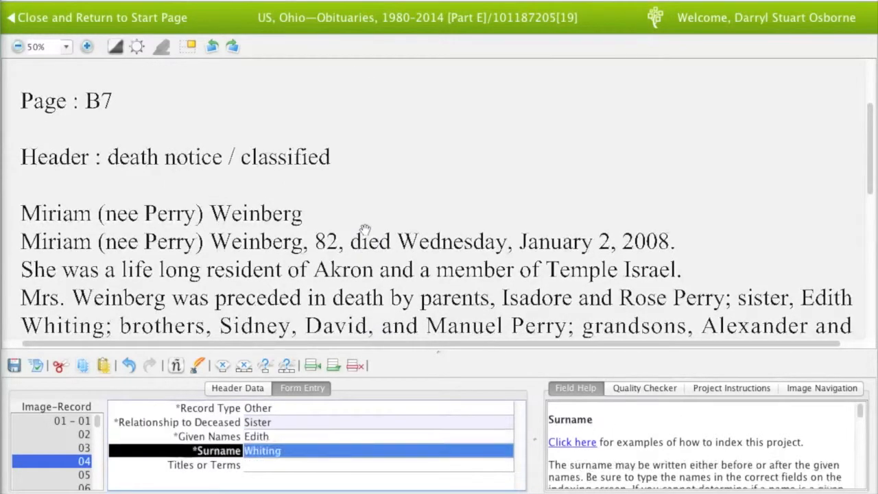
{"action": "key", "text": "Tab"}
{"action": "key", "text": "Tab"}
{"action": "key", "text": "Tab"}
{"action": "key", "text": "Tab"}
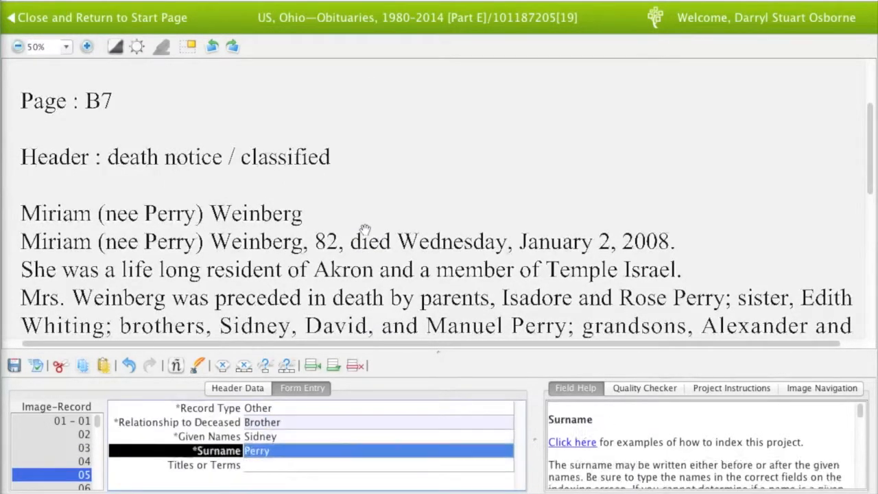
{"action": "key", "text": "Tab"}
{"action": "key", "text": "Tab"}
{"action": "key", "text": "Tab"}
{"action": "key", "text": "Tab"}
{"action": "key", "text": "Tab"}
{"action": "key", "text": "Tab"}
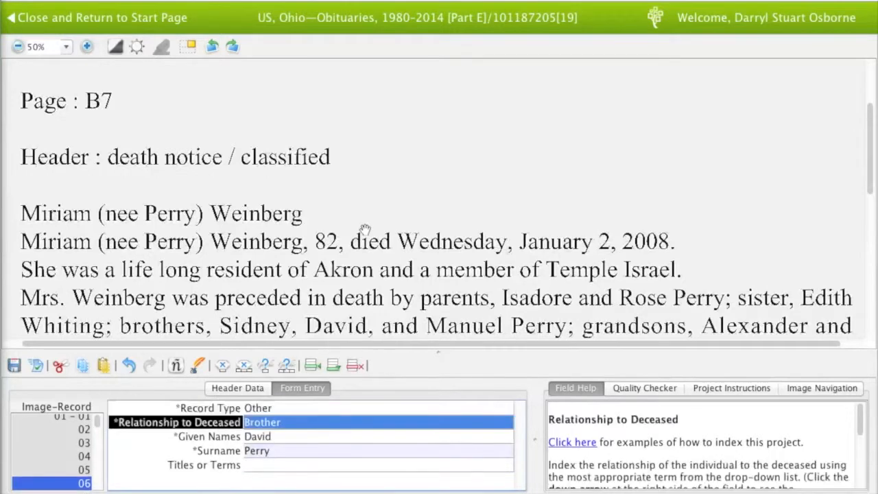
{"action": "key", "text": "Tab"}
{"action": "key", "text": "Tab"}
{"action": "key", "text": "Tab"}
{"action": "key", "text": "Tab"}
{"action": "key", "text": "Tab"}
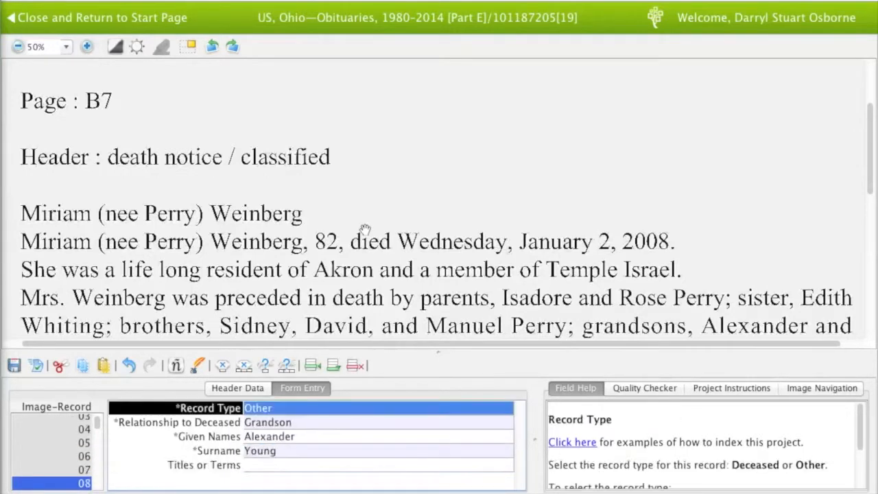
{"action": "left_click_drag", "start_coordinate": [364, 229], "coordinate": [361, 195]}
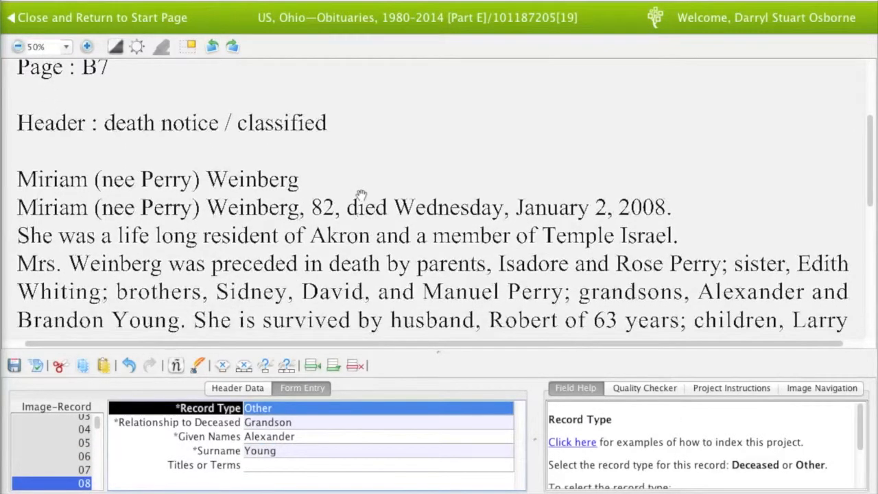
{"action": "key", "text": "Tab"}
{"action": "key", "text": "Tab"}
{"action": "key", "text": "Tab"}
{"action": "key", "text": "Tab"}
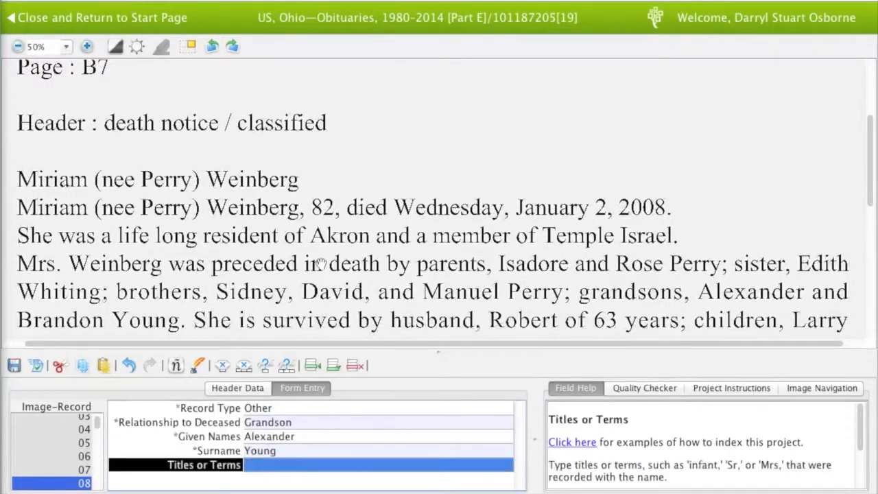
{"action": "key", "text": "Tab"}
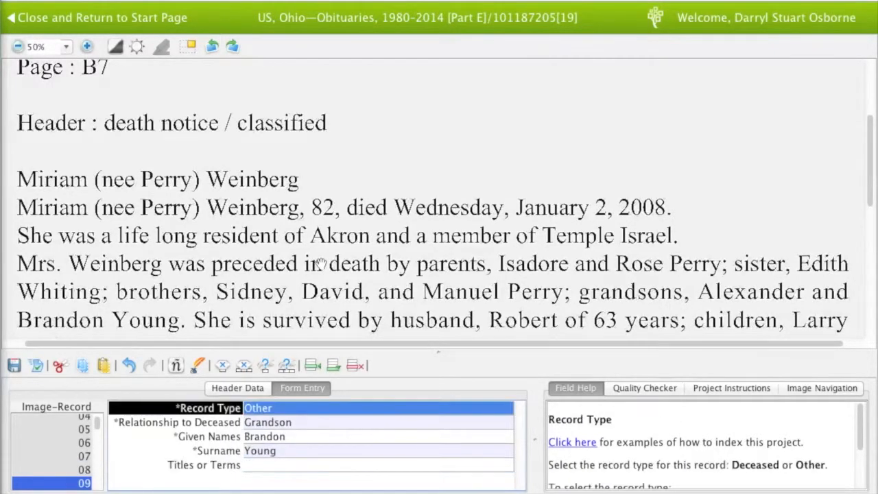
{"action": "key", "text": "Tab"}
{"action": "key", "text": "Tab"}
{"action": "key", "text": "Tab"}
{"action": "key", "text": "Tab"}
{"action": "key", "text": "Tab"}
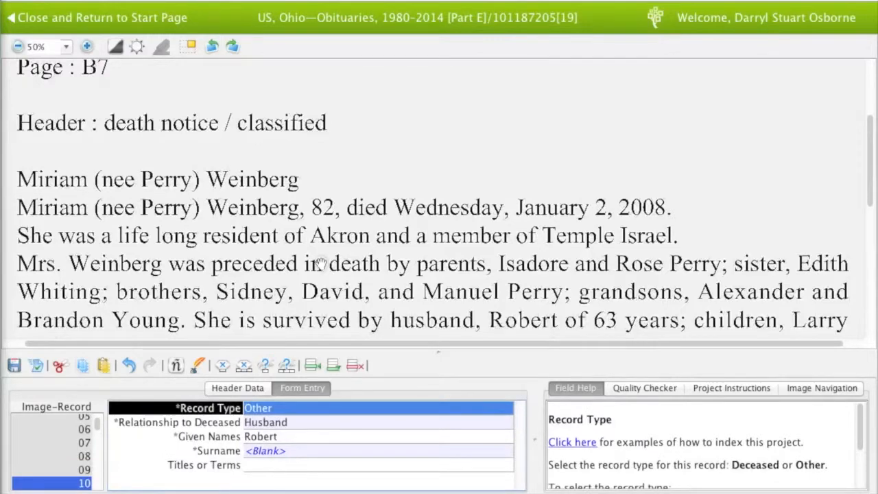
Check the children's records 10 through 15 against the obituary's names
{"action": "left_click_drag", "start_coordinate": [321, 264], "coordinate": [321, 262]}
{"action": "key", "text": "Tab"}
{"action": "key", "text": "Tab"}
{"action": "key", "text": "Tab"}
{"action": "key", "text": "Tab"}
{"action": "key", "text": "Tab"}
{"action": "left_click_drag", "start_coordinate": [320, 262], "coordinate": [318, 233]}
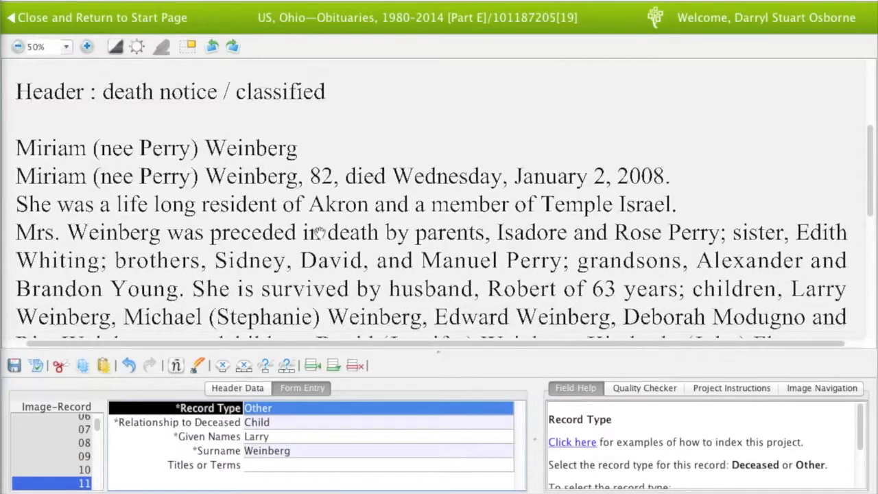
{"action": "key", "text": "Tab"}
{"action": "key", "text": "Tab"}
{"action": "key", "text": "Tab"}
{"action": "key", "text": "Tab"}
{"action": "key", "text": "Tab"}
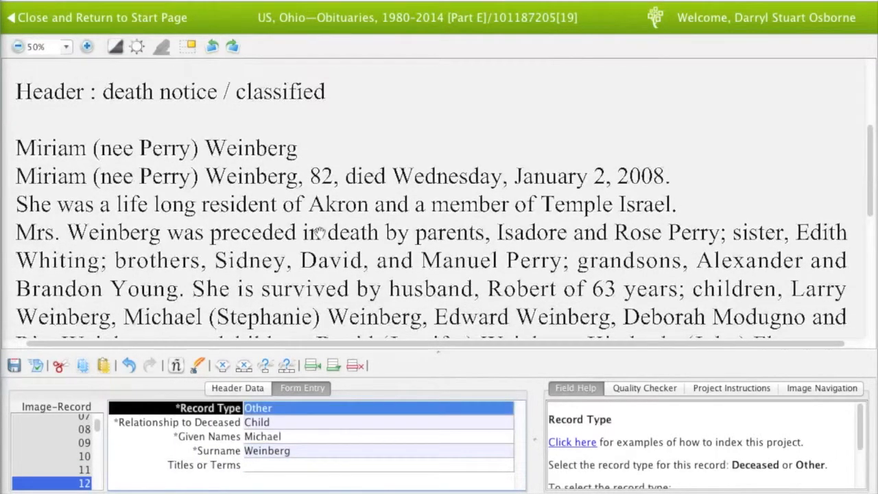
{"action": "key", "text": "Tab"}
{"action": "key", "text": "Tab"}
{"action": "key", "text": "Tab"}
{"action": "key", "text": "Tab"}
{"action": "key", "text": "Tab"}
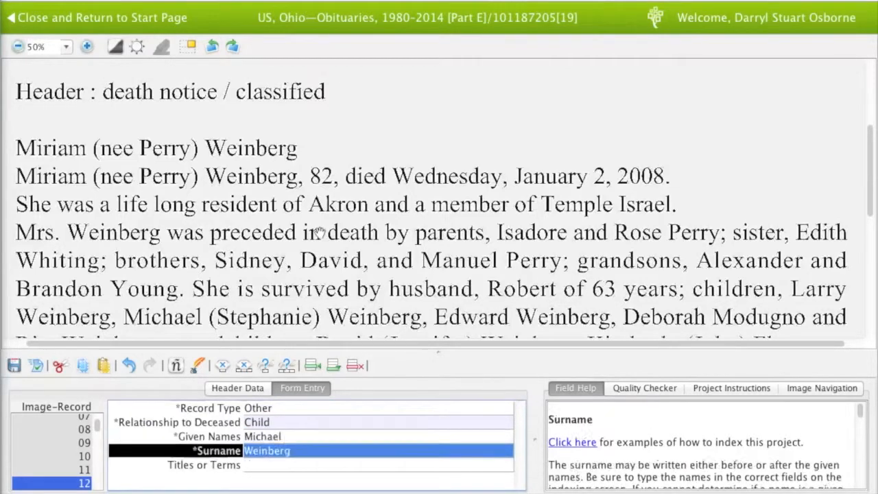
{"action": "key", "text": "Tab"}
{"action": "key", "text": "Tab"}
{"action": "key", "text": "Tab"}
{"action": "key", "text": "Tab"}
{"action": "key", "text": "Tab"}
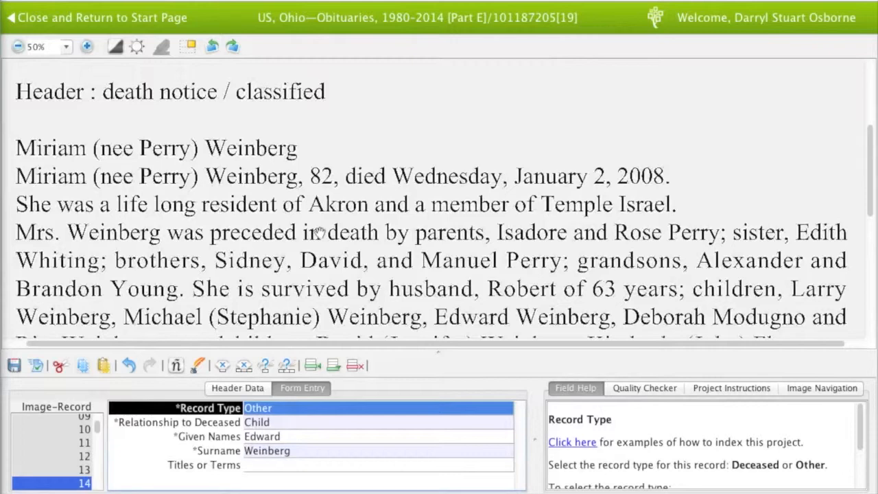
{"action": "key", "text": "Tab"}
{"action": "key", "text": "Tab"}
{"action": "key", "text": "Tab"}
{"action": "key", "text": "Tab"}
{"action": "key", "text": "Tab"}
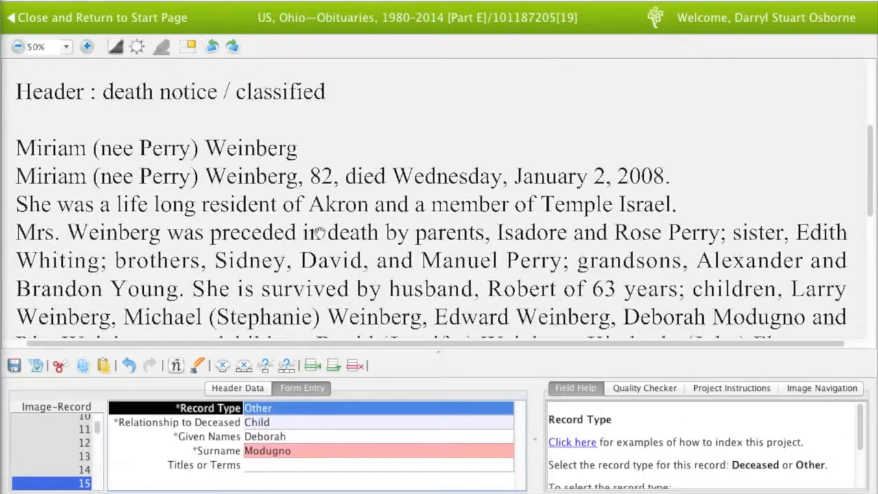
{"action": "key", "text": "Tab"}
{"action": "key", "text": "Tab"}
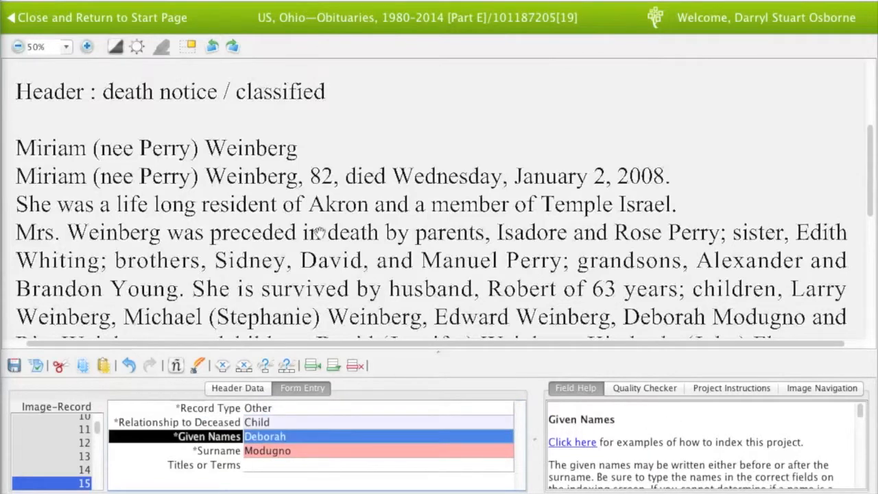
{"action": "key", "text": "Tab"}
{"action": "key", "text": "Tab"}
{"action": "key", "text": "Tab"}
Check the grandchildren's records 16 through 19 against the obituary
{"action": "left_click_drag", "start_coordinate": [318, 234], "coordinate": [319, 209]}
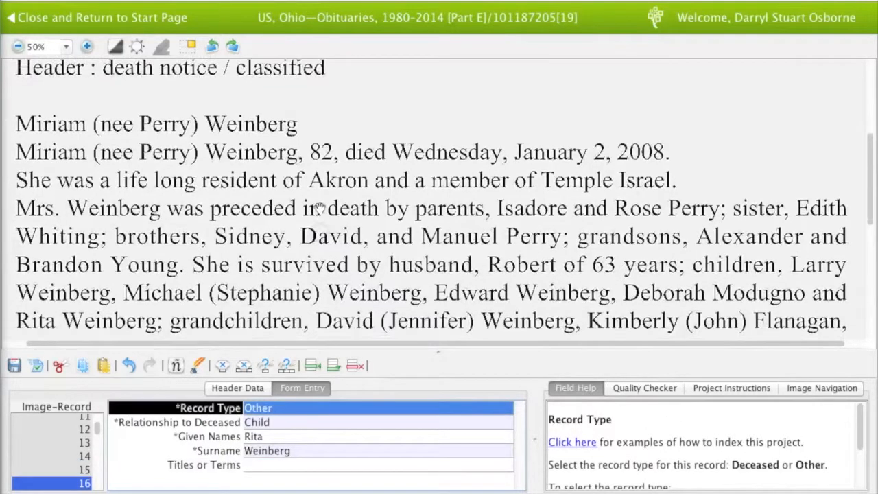
{"action": "key", "text": "Tab"}
{"action": "key", "text": "Tab"}
{"action": "key", "text": "Tab"}
{"action": "key", "text": "Tab"}
{"action": "key", "text": "Tab"}
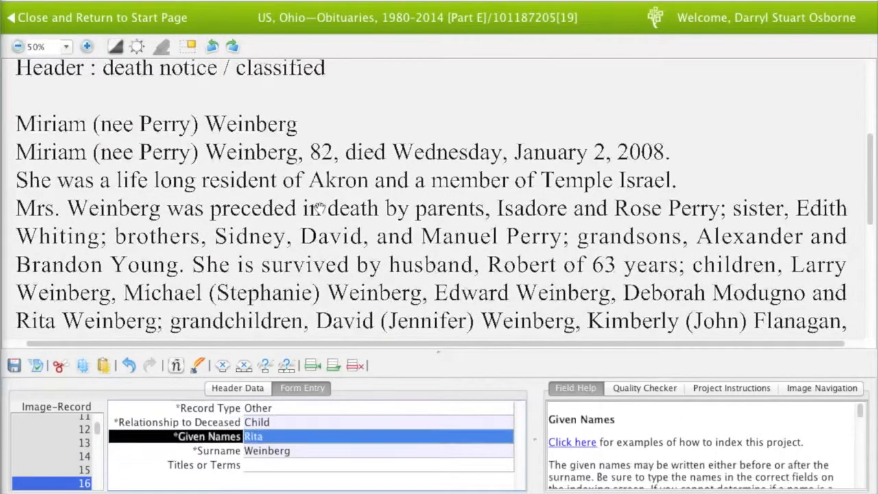
{"action": "key", "text": "Tab"}
{"action": "key", "text": "Tab"}
{"action": "key", "text": "Tab"}
{"action": "key", "text": "Tab"}
{"action": "key", "text": "Tab"}
{"action": "key", "text": "Tab"}
{"action": "key", "text": "Tab"}
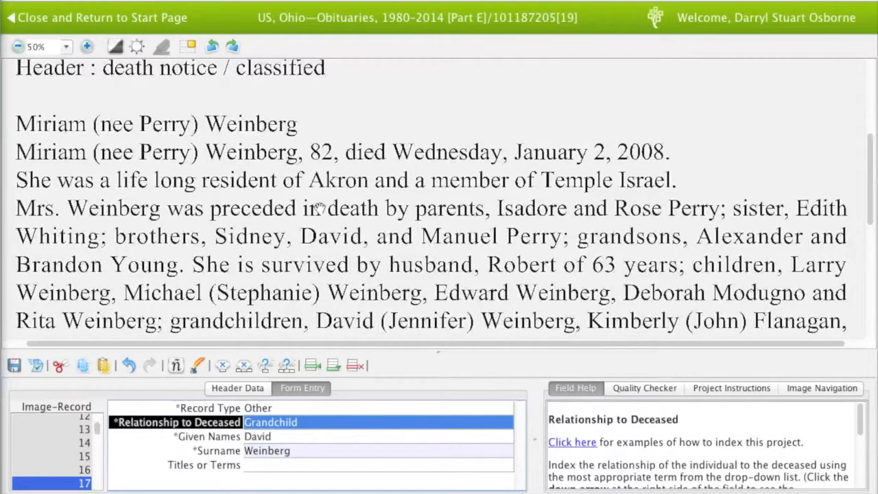
{"action": "key", "text": "Tab"}
{"action": "key", "text": "Tab"}
{"action": "key", "text": "Tab"}
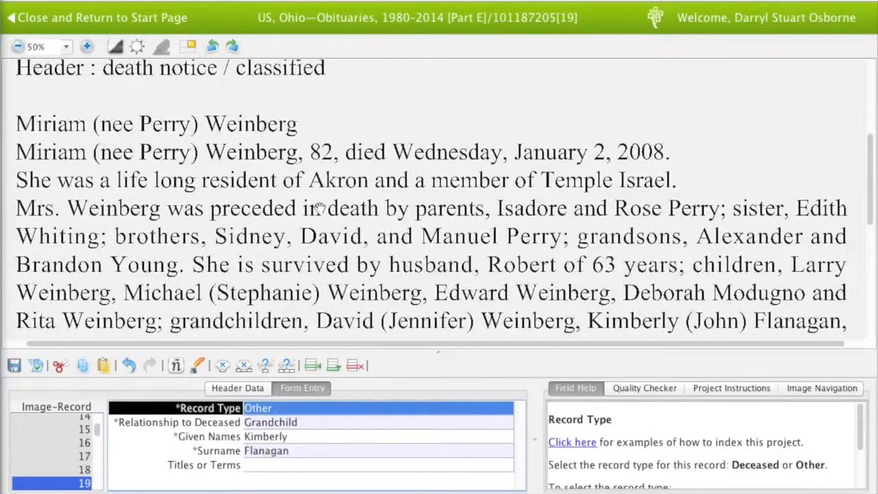
{"action": "key", "text": "Tab"}
{"action": "key", "text": "Tab"}
{"action": "key", "text": "Tab"}
{"action": "key", "text": "Tab"}
{"action": "key", "text": "Tab"}
{"action": "key", "text": "Tab"}
{"action": "key", "text": "Tab"}
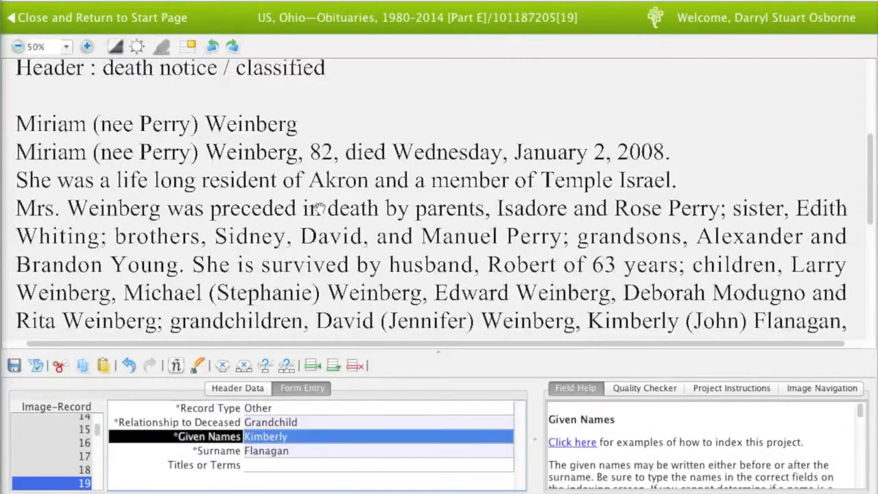
Review records 21 through 27, panning the image to follow the obituary lines
{"action": "key", "text": "Tab"}
{"action": "key", "text": "Tab"}
{"action": "key", "text": "Tab"}
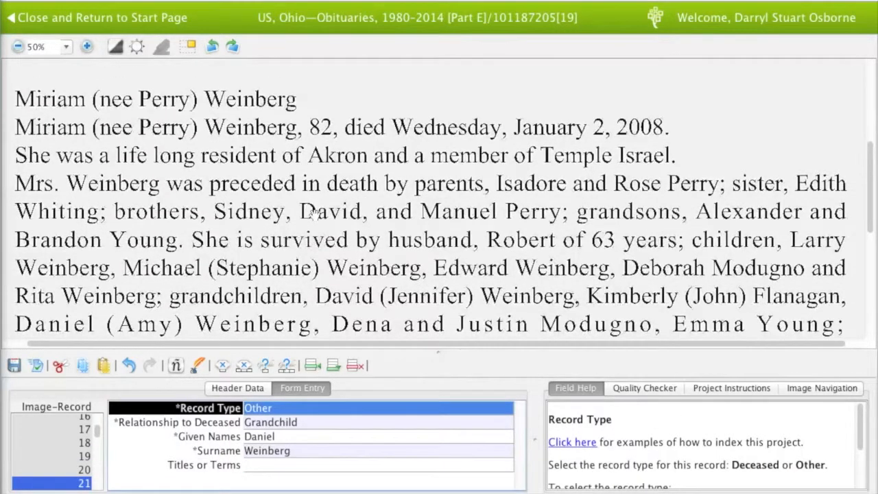
{"action": "key", "text": "Tab"}
{"action": "key", "text": "Tab"}
{"action": "key", "text": "Tab"}
{"action": "key", "text": "Tab"}
{"action": "key", "text": "Tab"}
{"action": "key", "text": "Tab"}
{"action": "key", "text": "Tab"}
{"action": "key", "text": "Tab"}
{"action": "key", "text": "Tab"}
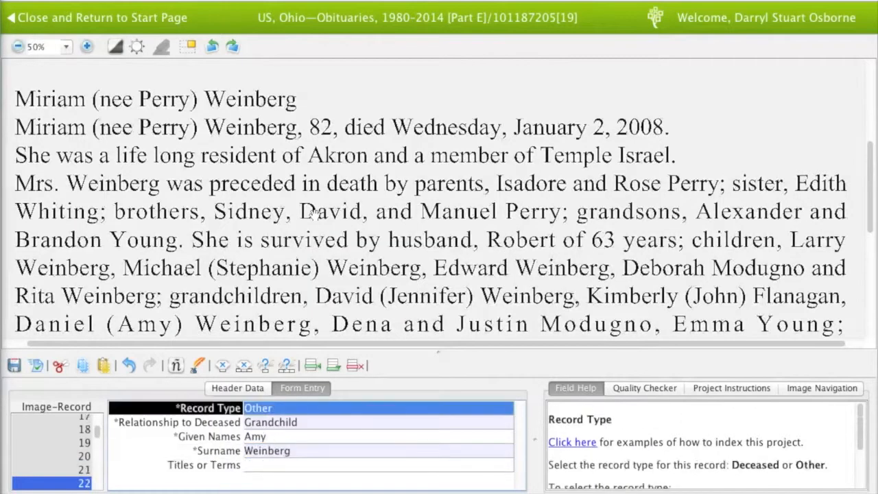
{"action": "key", "text": "Tab"}
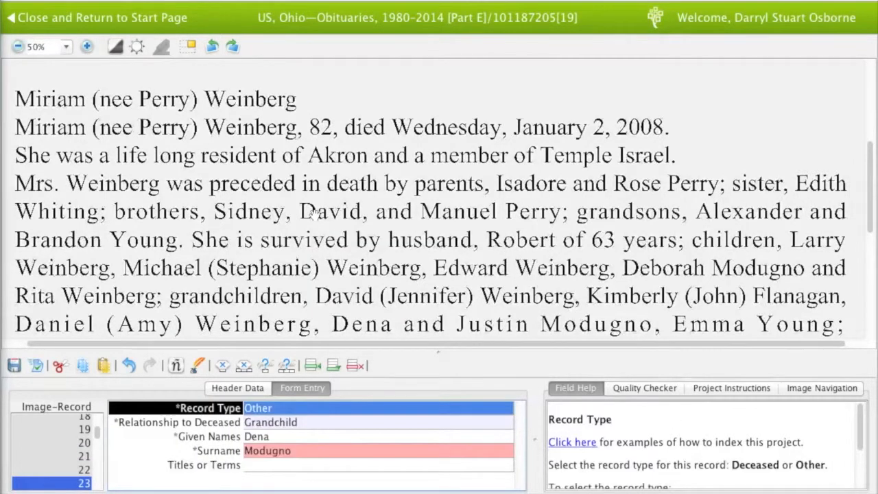
{"action": "key", "text": "Tab"}
{"action": "key", "text": "Tab"}
{"action": "key", "text": "Tab"}
{"action": "key", "text": "Tab"}
{"action": "key", "text": "Tab"}
{"action": "key", "text": "Tab"}
{"action": "key", "text": "Tab"}
{"action": "key", "text": "Tab"}
{"action": "key", "text": "Tab"}
{"action": "key", "text": "Tab"}
{"action": "left_click_drag", "start_coordinate": [312, 213], "coordinate": [314, 189]}
{"action": "key", "text": "Tab"}
{"action": "key", "text": "Tab"}
{"action": "key", "text": "Tab"}
{"action": "key", "text": "Tab"}
{"action": "key", "text": "Tab"}
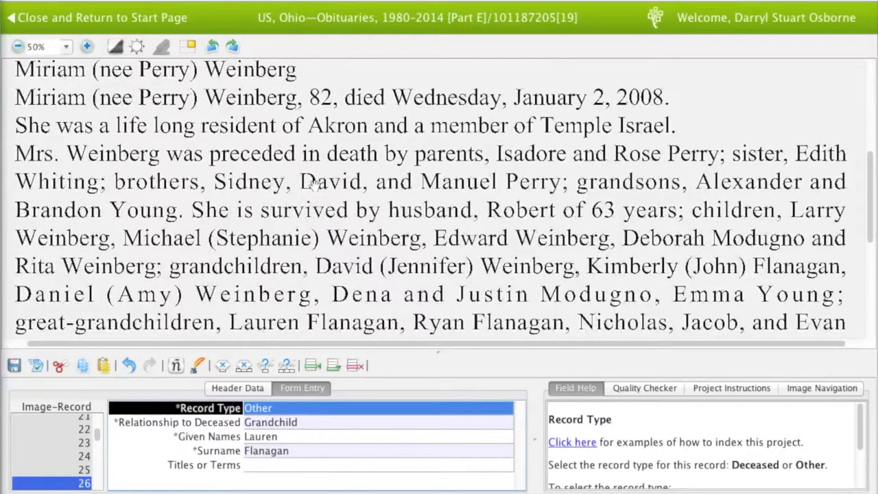
{"action": "key", "text": "Tab"}
{"action": "key", "text": "Tab"}
{"action": "key", "text": "Tab"}
{"action": "key", "text": "Tab"}
{"action": "key", "text": "Tab"}
{"action": "key", "text": "Tab"}
{"action": "key", "text": "Tab"}
{"action": "key", "text": "Tab"}
{"action": "key", "text": "Tab"}
{"action": "key", "text": "Tab"}
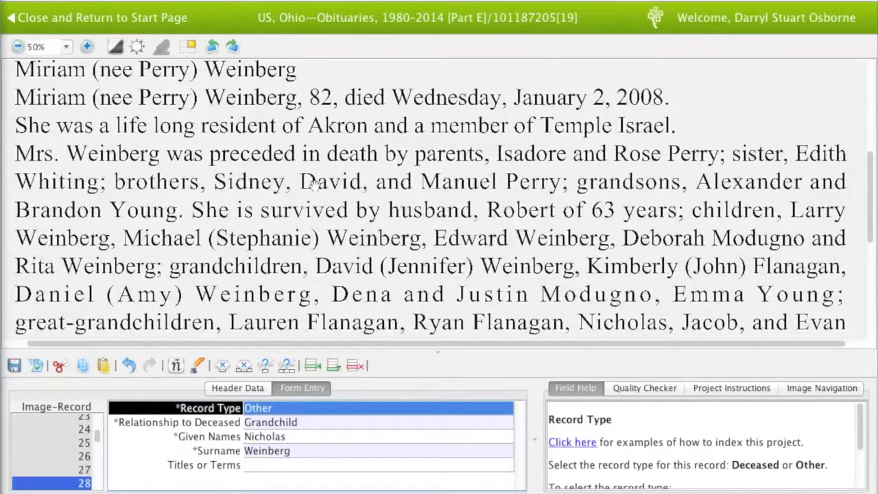
Check records 28 to 31, going back to recheck record 30
{"action": "key", "text": "Tab"}
{"action": "key", "text": "Tab"}
{"action": "key", "text": "Tab"}
{"action": "key", "text": "Tab"}
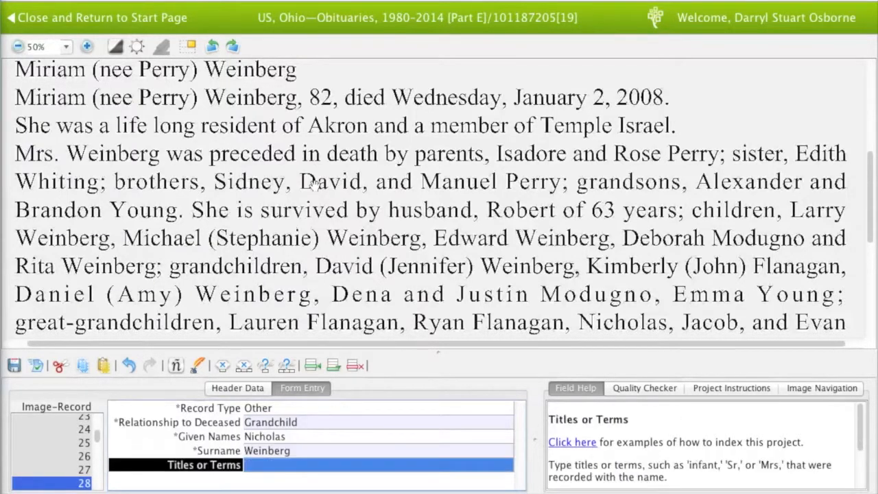
{"action": "scroll", "coordinate": [312, 181], "scroll_direction": "down", "scroll_amount": 1}
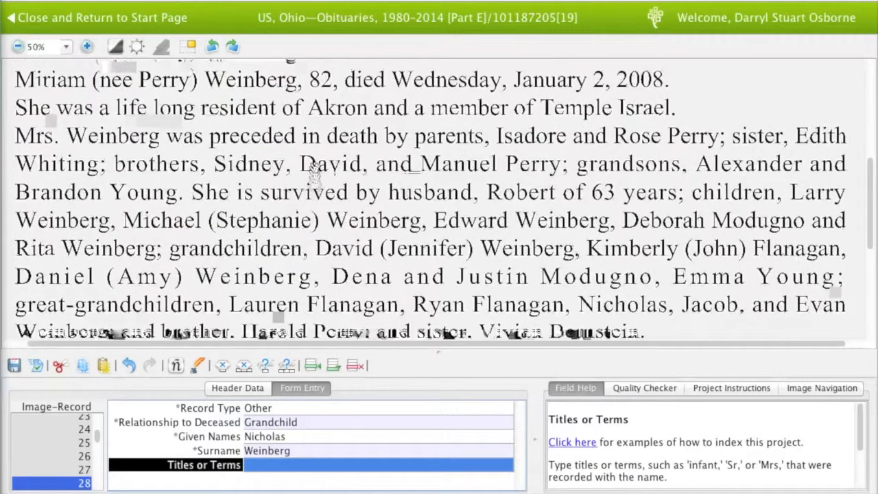
{"action": "key", "text": "Tab"}
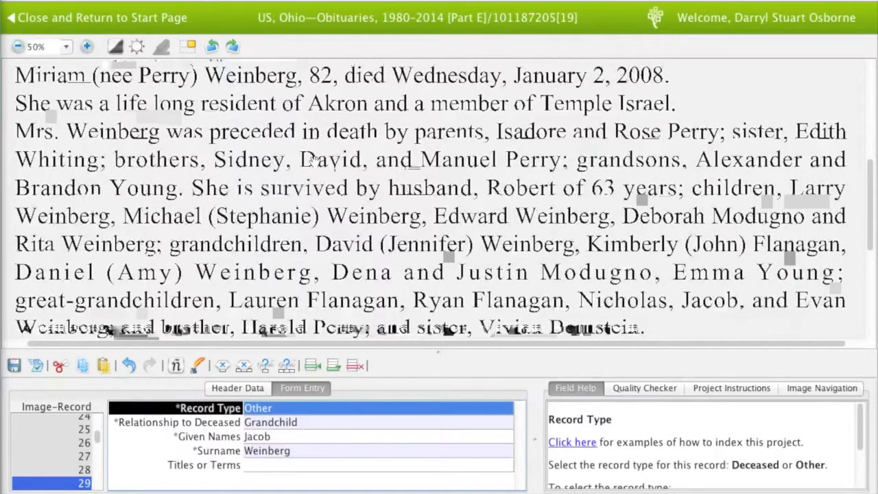
{"action": "key", "text": "Tab"}
{"action": "key", "text": "Tab"}
{"action": "key", "text": "Tab"}
{"action": "key", "text": "Tab"}
{"action": "key", "text": "Tab"}
{"action": "key", "text": "Tab"}
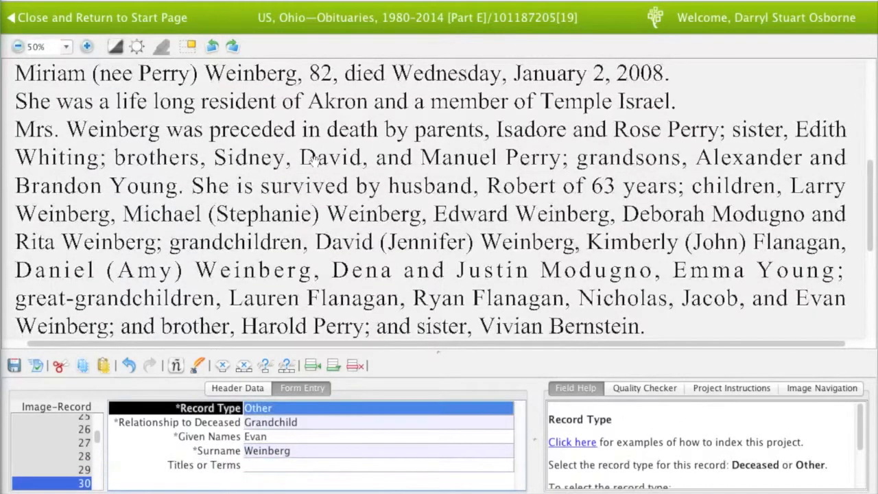
{"action": "key", "text": "Tab"}
{"action": "key", "text": "Tab"}
{"action": "key", "text": "Tab"}
{"action": "key", "text": "Tab"}
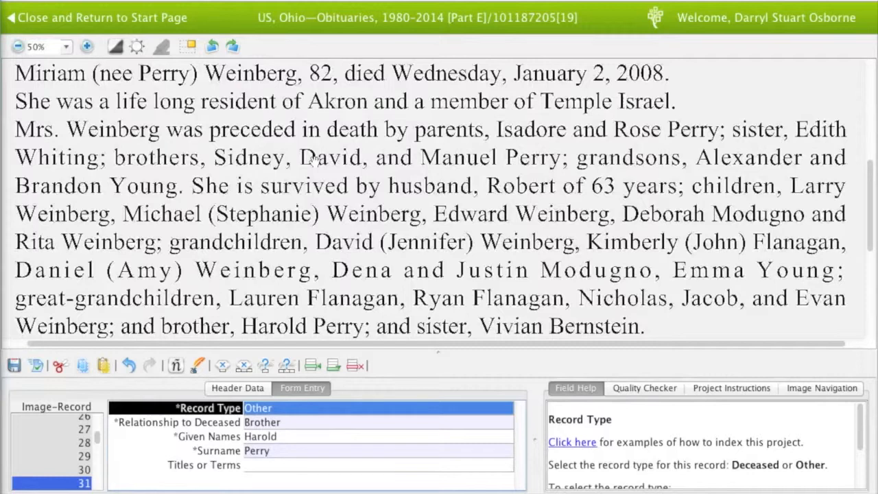
{"action": "left_click", "coordinate": [74, 468]}
{"action": "key", "text": "Tab"}
{"action": "key", "text": "Tab"}
{"action": "key", "text": "Tab"}
{"action": "key", "text": "Tab"}
{"action": "key", "text": "Tab"}
Review the sister's record 32 and pan down to the funeral, donation and closing lines
{"action": "left_click_drag", "start_coordinate": [276, 266], "coordinate": [275, 261]}
{"action": "key", "text": "Tab"}
{"action": "key", "text": "Tab"}
{"action": "key", "text": "Tab"}
{"action": "key", "text": "Tab"}
{"action": "key", "text": "Tab"}
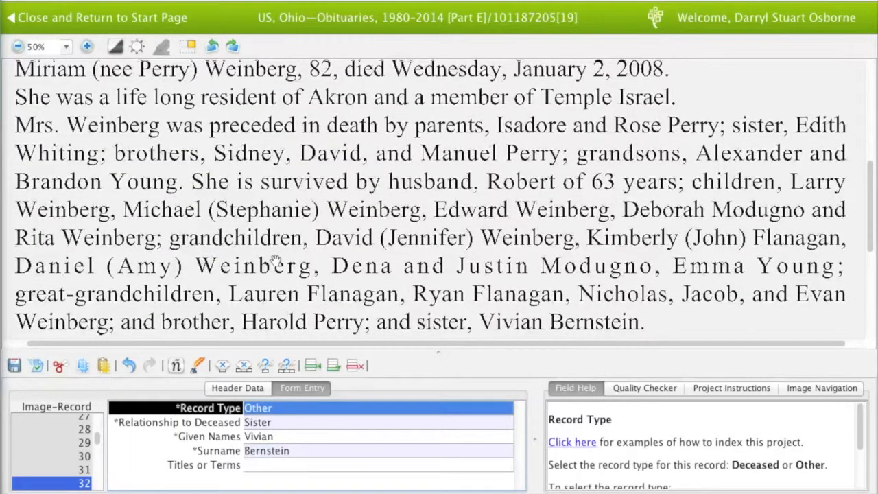
{"action": "left_click_drag", "start_coordinate": [275, 260], "coordinate": [275, 254]}
{"action": "key", "text": "Tab"}
{"action": "key", "text": "Tab"}
{"action": "key", "text": "Tab"}
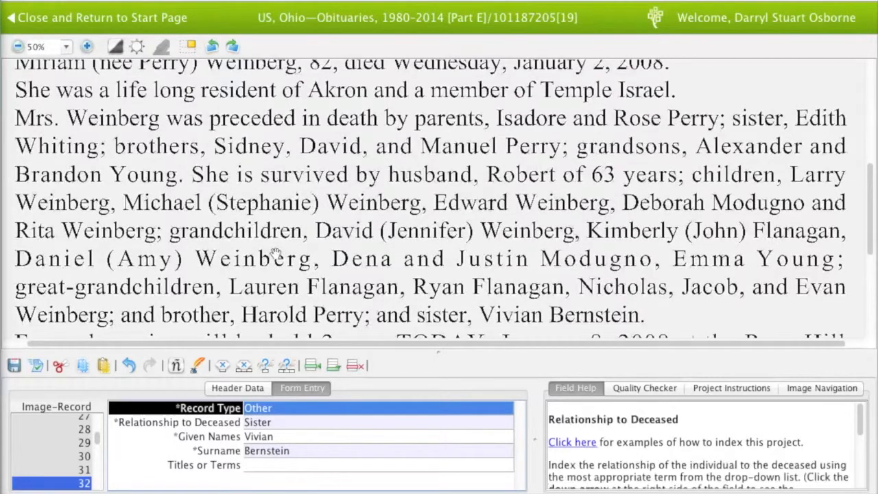
{"action": "key", "text": "Tab"}
{"action": "key", "text": "Tab"}
{"action": "left_click", "coordinate": [476, 289]}
{"action": "left_click_drag", "start_coordinate": [475, 271], "coordinate": [470, 180]}
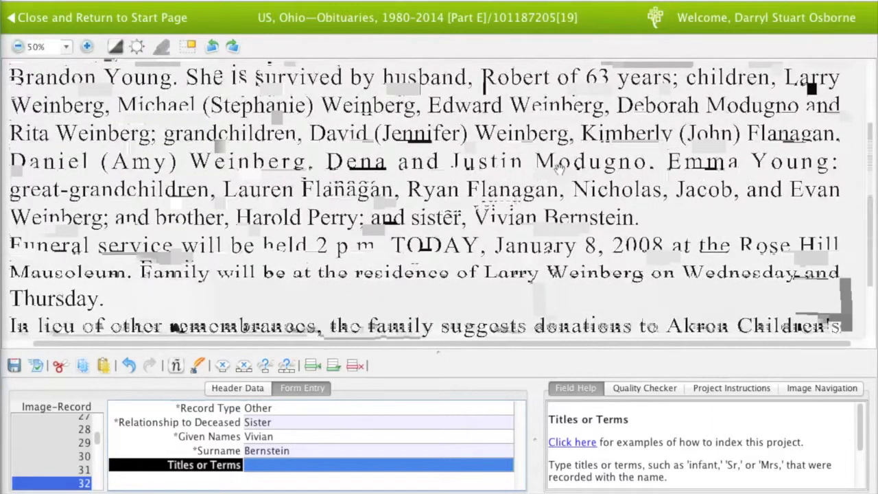
{"action": "left_click_drag", "start_coordinate": [585, 294], "coordinate": [584, 199]}
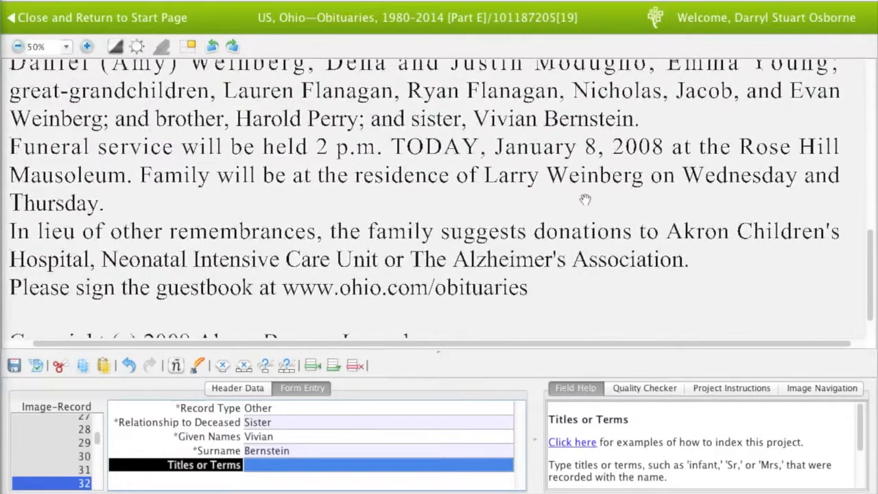
{"action": "left_click_drag", "start_coordinate": [575, 277], "coordinate": [577, 184]}
Finish the last record and confirm the Add Record(s) dialog to reach the next obituary
{"action": "key", "text": "Tab"}
{"action": "left_click", "coordinate": [456, 247]}
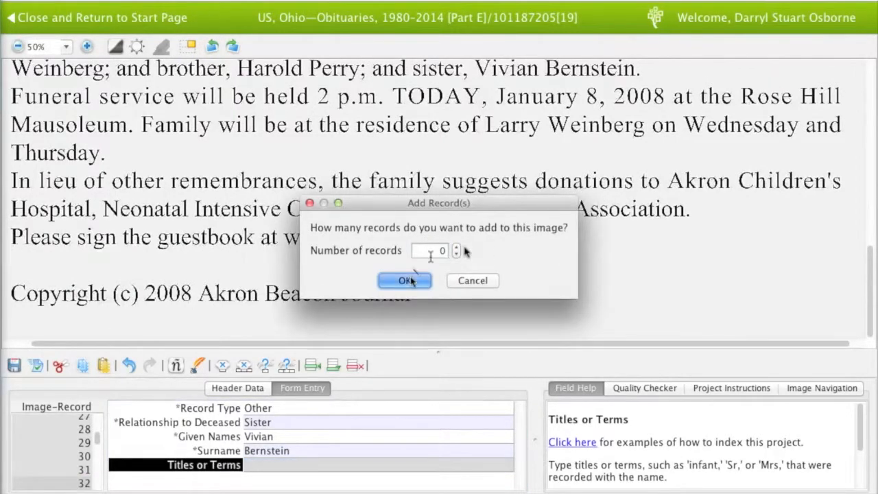
{"action": "left_click", "coordinate": [404, 280]}
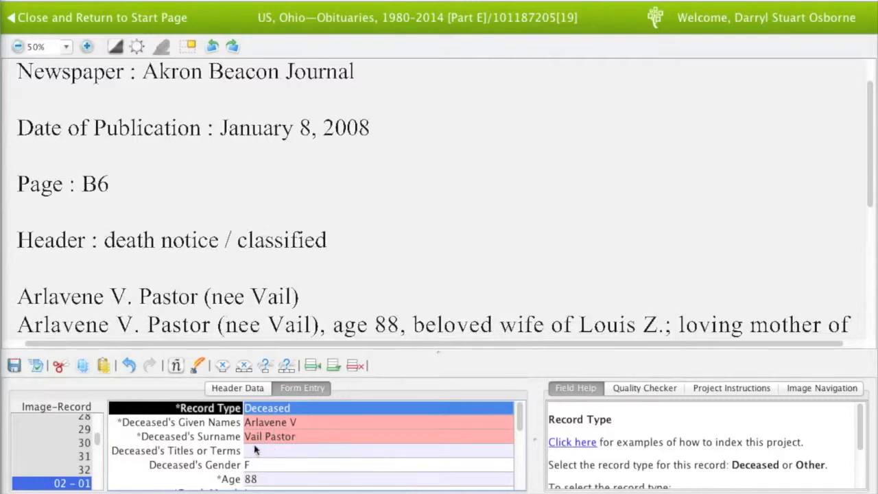
Review the deceased record (age 88, died Jan 8 2008), then the husband record 02, reaching child record 03
{"action": "key", "text": "Tab"}
{"action": "key", "text": "Tab"}
{"action": "key", "text": "Tab"}
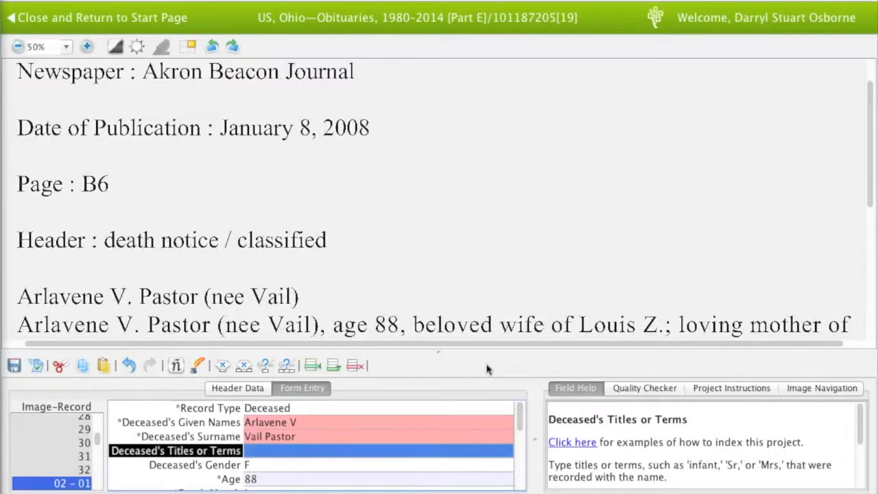
{"action": "key", "text": "Tab"}
{"action": "key", "text": "Tab"}
{"action": "key", "text": "Tab"}
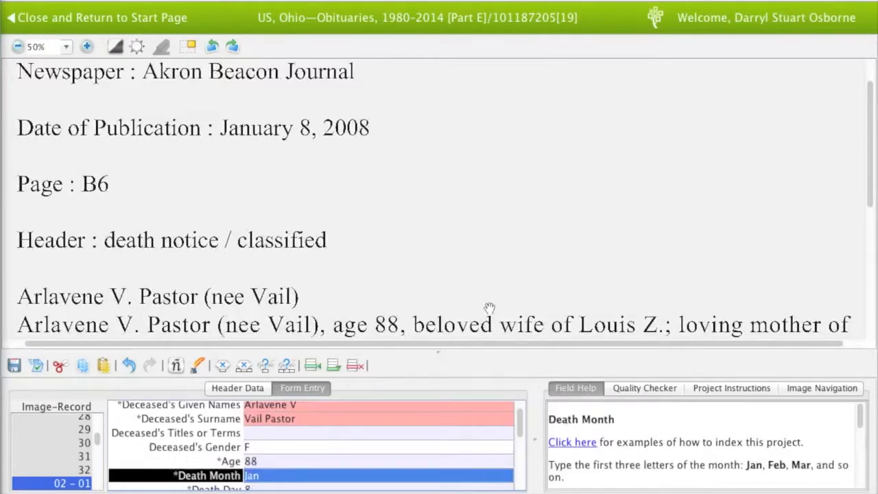
{"action": "left_click_drag", "start_coordinate": [489, 308], "coordinate": [489, 278]}
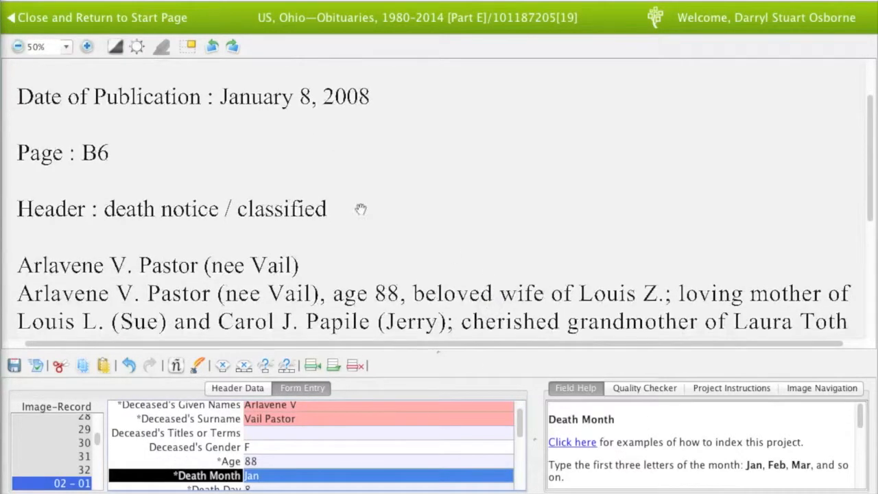
{"action": "key", "text": "Tab"}
{"action": "key", "text": "Tab"}
{"action": "key", "text": "Tab"}
{"action": "key", "text": "Tab"}
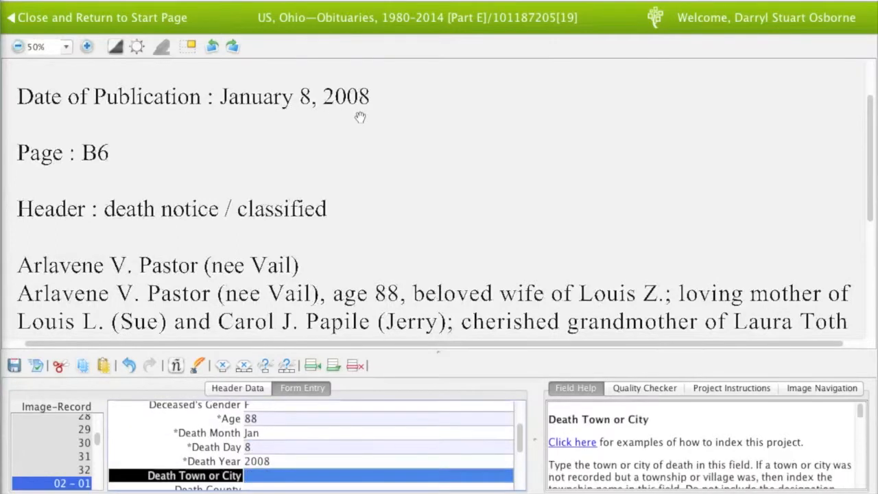
{"action": "key", "text": "Tab"}
{"action": "key", "text": "Tab"}
{"action": "key", "text": "Tab"}
{"action": "key", "text": "Tab"}
{"action": "key", "text": "Tab"}
{"action": "key", "text": "Tab"}
{"action": "key", "text": "Tab"}
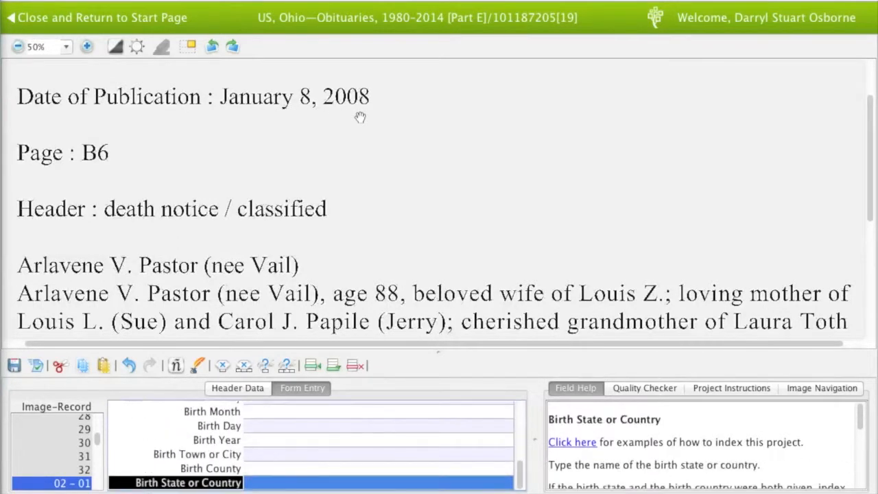
{"action": "left_click_drag", "start_coordinate": [359, 198], "coordinate": [360, 215]}
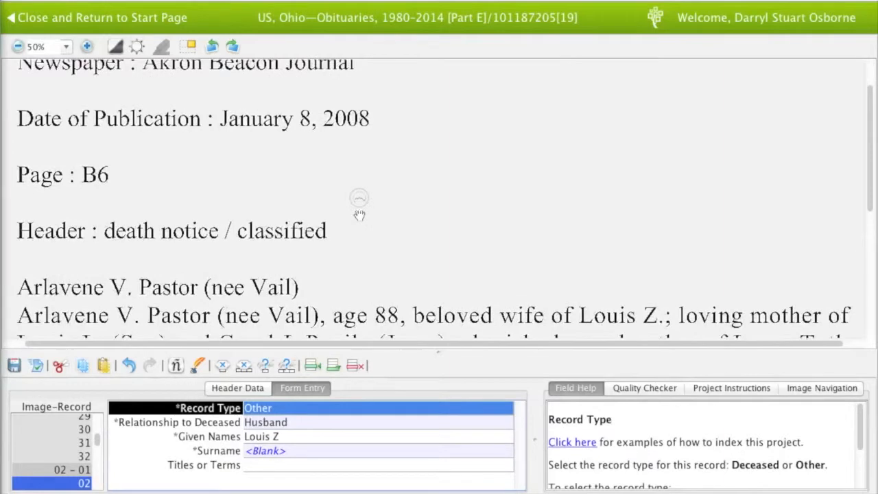
{"action": "left_click_drag", "start_coordinate": [526, 249], "coordinate": [525, 231]}
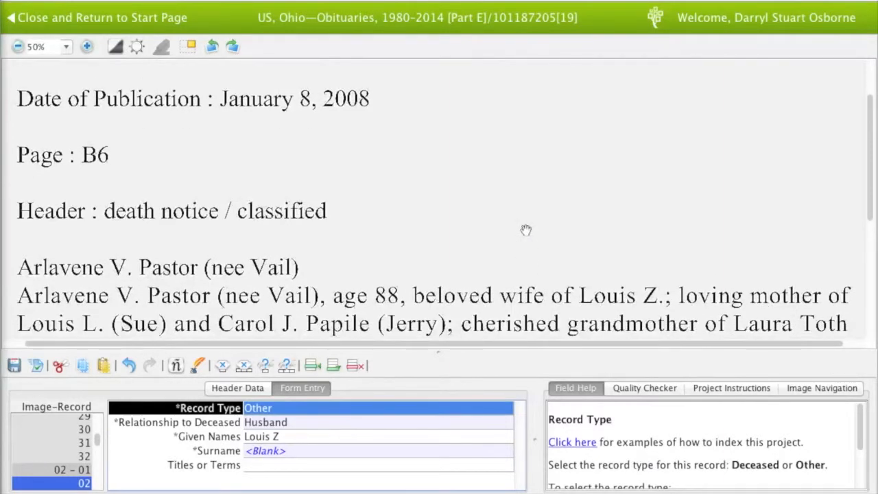
{"action": "key", "text": "Tab"}
{"action": "key", "text": "Tab"}
{"action": "key", "text": "Tab"}
{"action": "key", "text": "Tab"}
{"action": "key", "text": "Tab"}
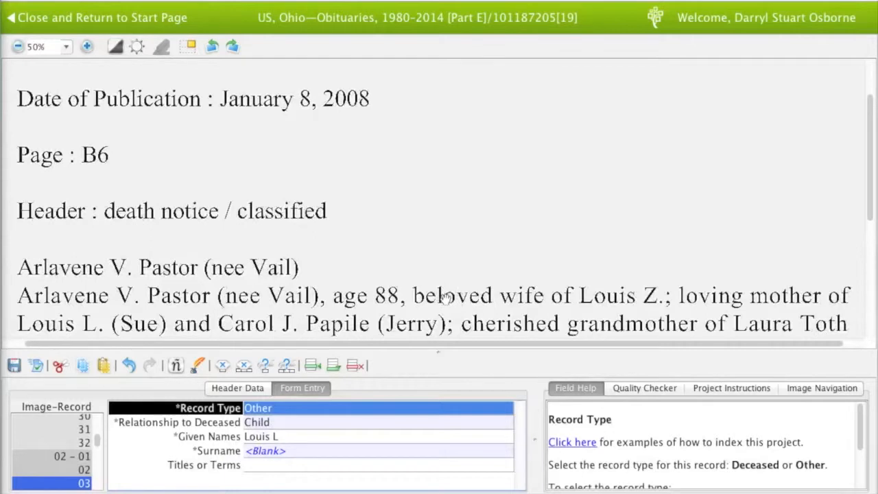
Verify relatives' records 03 through 14 against the obituary image
{"action": "key", "text": "Tab"}
{"action": "key", "text": "Tab"}
{"action": "key", "text": "Tab"}
{"action": "key", "text": "Tab"}
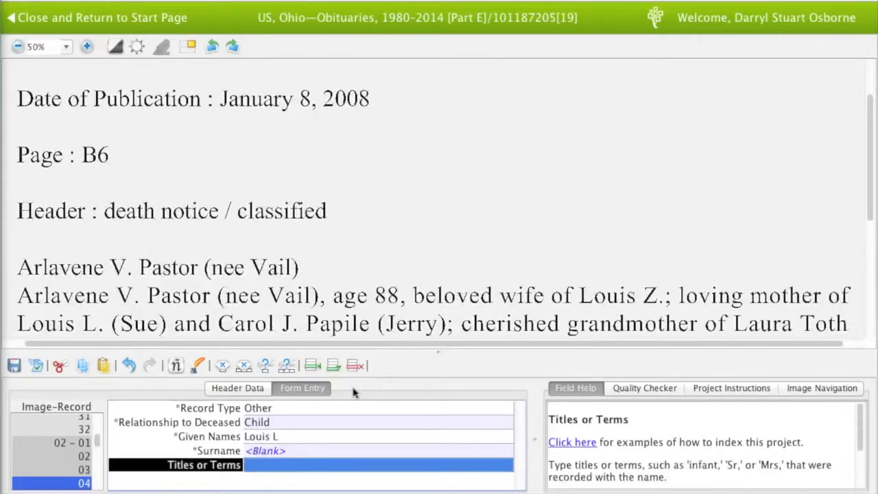
{"action": "key", "text": "Tab"}
{"action": "key", "text": "Tab"}
{"action": "key", "text": "Tab"}
{"action": "key", "text": "Tab"}
{"action": "key", "text": "Tab"}
{"action": "key", "text": "Tab"}
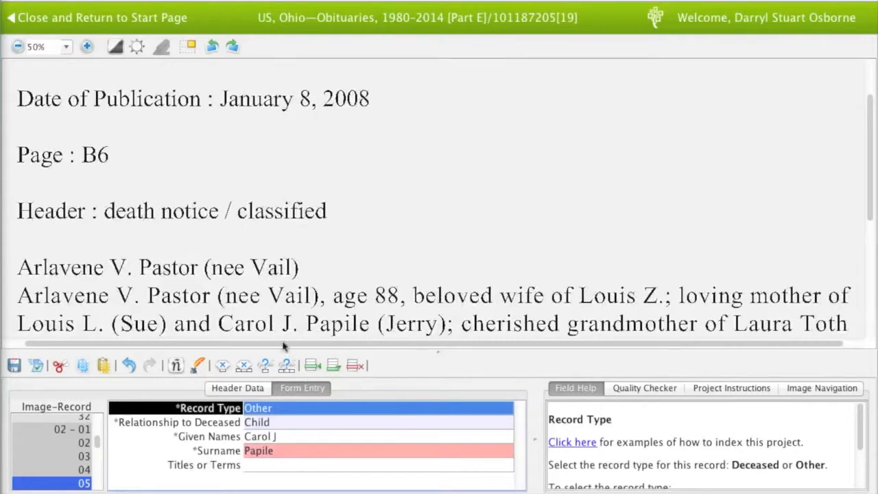
{"action": "key", "text": "Tab"}
{"action": "key", "text": "Tab"}
{"action": "key", "text": "Tab"}
{"action": "key", "text": "Tab"}
{"action": "key", "text": "Tab"}
{"action": "key", "text": "Tab"}
{"action": "key", "text": "Tab"}
{"action": "key", "text": "Tab"}
{"action": "key", "text": "Tab"}
{"action": "key", "text": "Tab"}
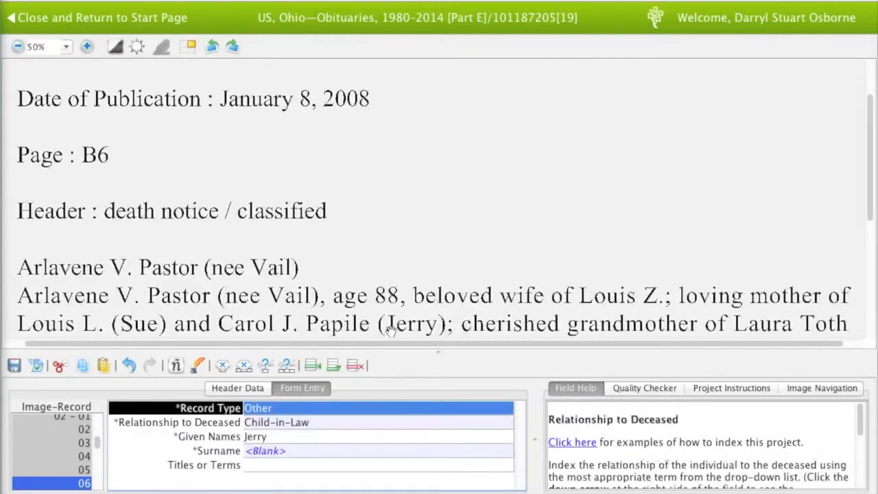
{"action": "left_click_drag", "start_coordinate": [497, 261], "coordinate": [504, 235]}
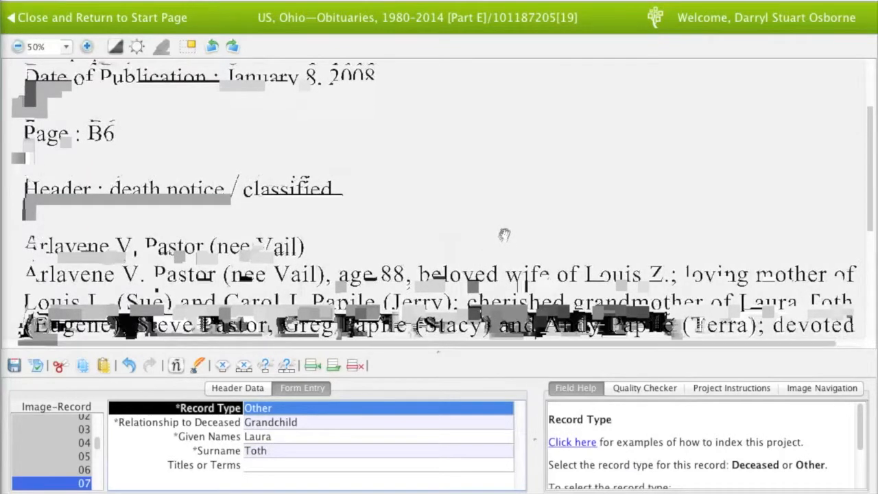
{"action": "key", "text": "Tab"}
{"action": "key", "text": "Tab"}
{"action": "key", "text": "Tab"}
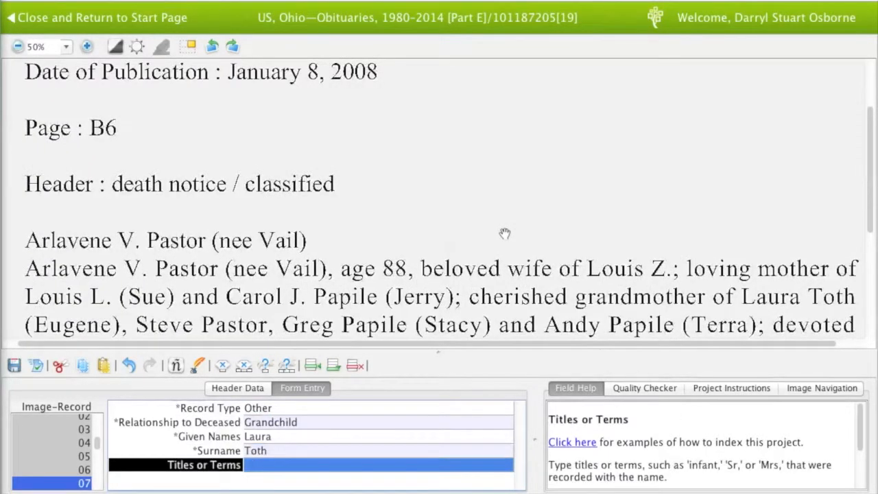
{"action": "key", "text": "Tab"}
{"action": "key", "text": "Tab"}
{"action": "key", "text": "Tab"}
{"action": "key", "text": "Tab"}
{"action": "key", "text": "Tab"}
{"action": "key", "text": "Tab"}
{"action": "key", "text": "Tab"}
{"action": "key", "text": "Tab"}
{"action": "key", "text": "Tab"}
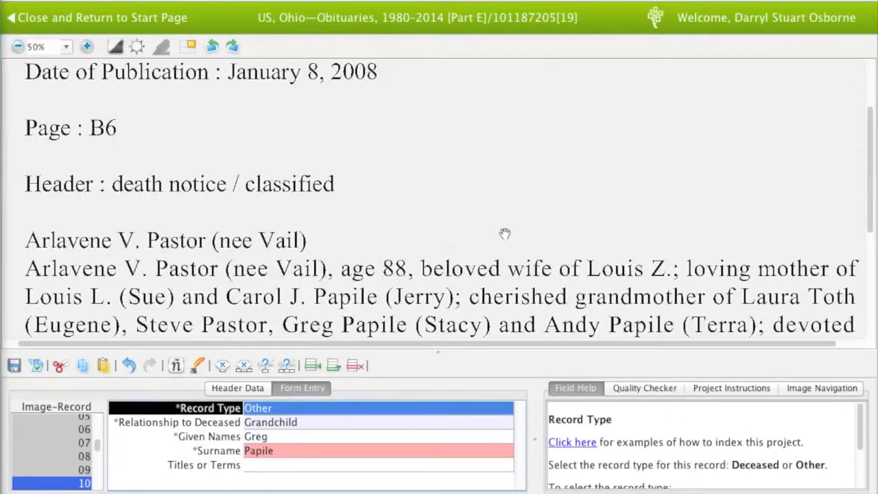
{"action": "key", "text": "Tab"}
{"action": "key", "text": "Tab"}
{"action": "key", "text": "Tab"}
{"action": "key", "text": "Tab"}
{"action": "key", "text": "Tab"}
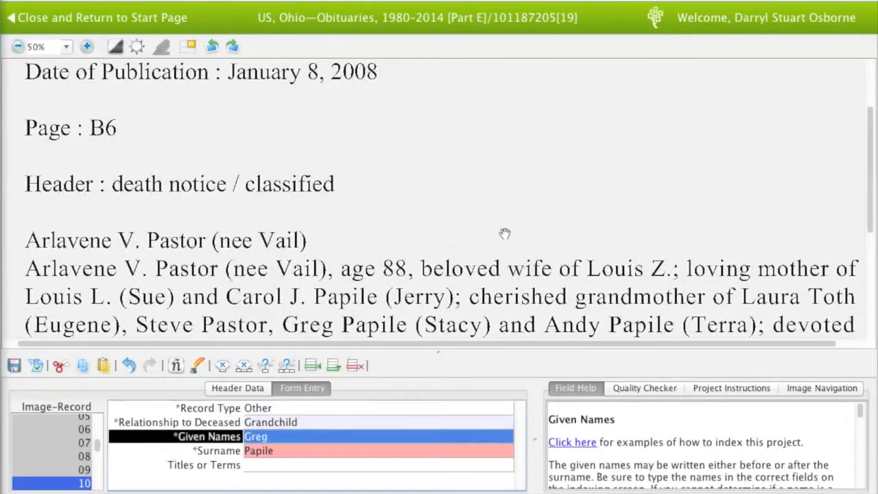
{"action": "key", "text": "Tab"}
{"action": "key", "text": "Tab"}
{"action": "key", "text": "Tab"}
{"action": "key", "text": "Tab"}
{"action": "key", "text": "Tab"}
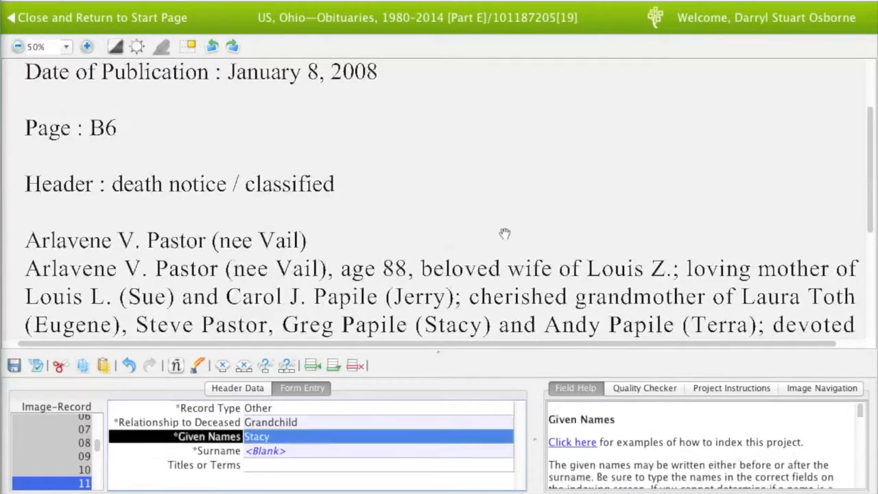
{"action": "key", "text": "Tab"}
{"action": "key", "text": "Tab"}
{"action": "key", "text": "Tab"}
{"action": "key", "text": "Tab"}
{"action": "key", "text": "Tab"}
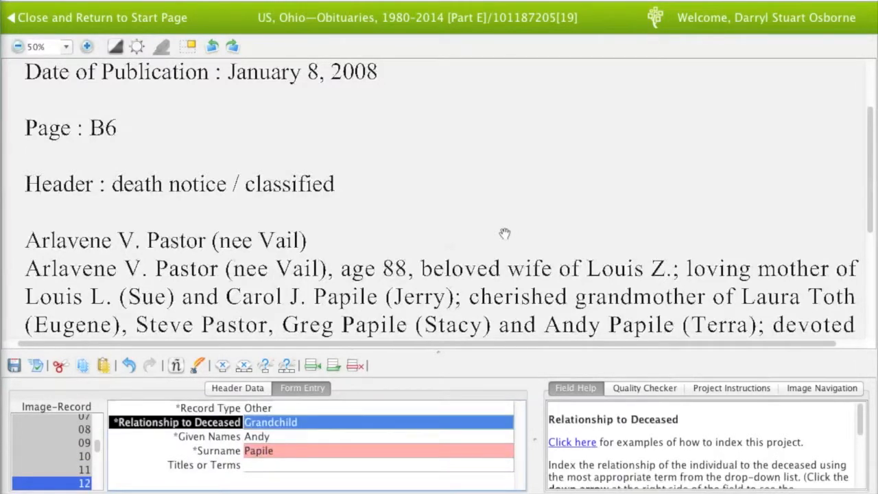
{"action": "key", "text": "Tab"}
{"action": "key", "text": "Tab"}
{"action": "key", "text": "Tab"}
{"action": "key", "text": "Tab"}
{"action": "key", "text": "Tab"}
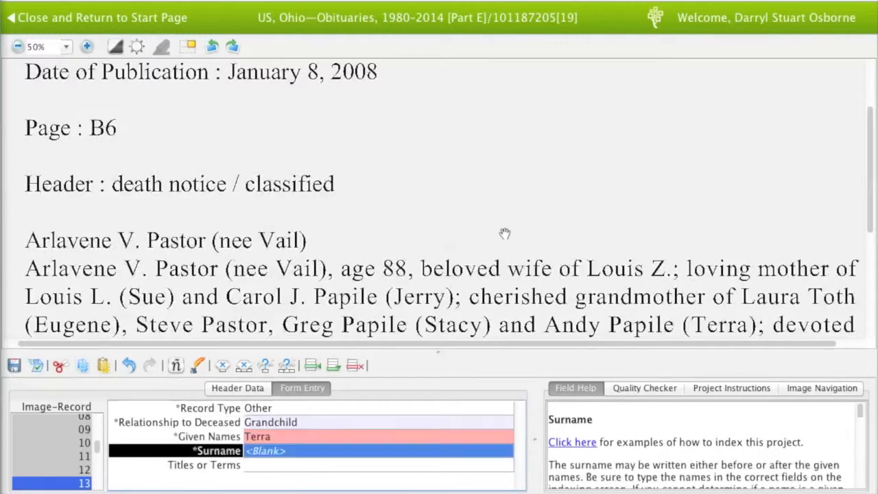
Verify the great-grandchildren records 15–17, rechecking record 16
{"action": "left_click_drag", "start_coordinate": [505, 233], "coordinate": [505, 205]}
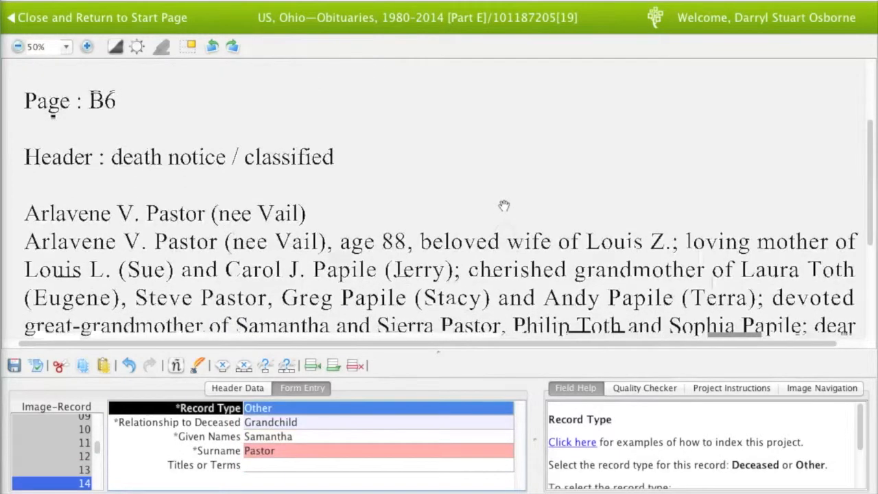
{"action": "key", "text": "Tab"}
{"action": "key", "text": "Tab"}
{"action": "key", "text": "Tab"}
{"action": "key", "text": "Tab"}
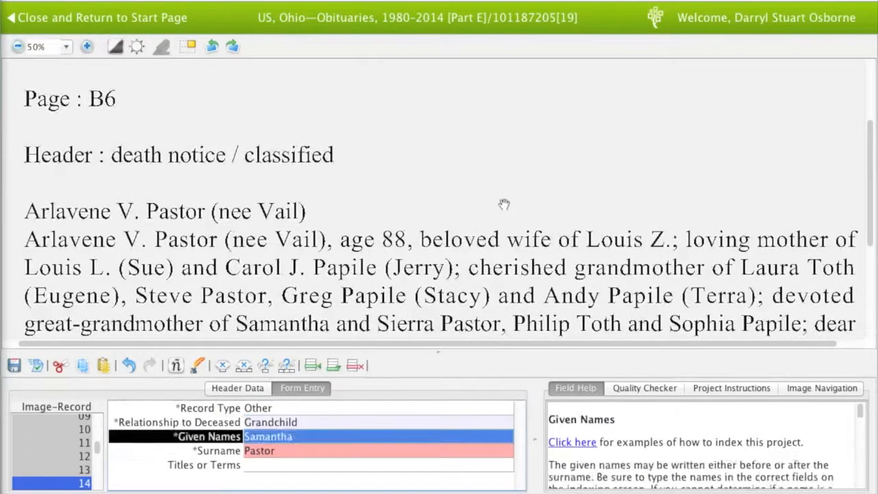
{"action": "key", "text": "Tab"}
{"action": "key", "text": "Tab"}
{"action": "key", "text": "Tab"}
{"action": "key", "text": "Tab"}
{"action": "key", "text": "Tab"}
{"action": "key", "text": "Tab"}
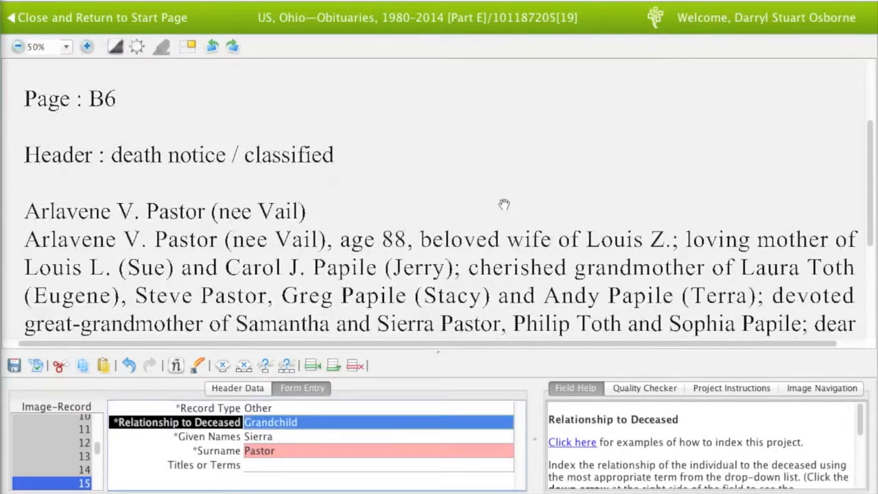
{"action": "key", "text": "Tab"}
{"action": "key", "text": "Tab"}
{"action": "key", "text": "Tab"}
{"action": "key", "text": "Tab"}
{"action": "key", "text": "Tab"}
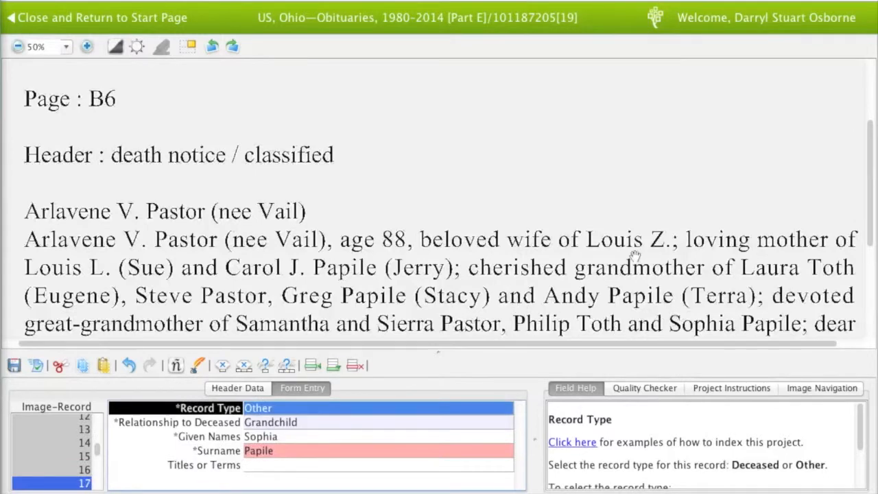
{"action": "key", "text": "Tab"}
{"action": "key", "text": "Tab"}
{"action": "key", "text": "Tab"}
{"action": "key", "text": "Tab"}
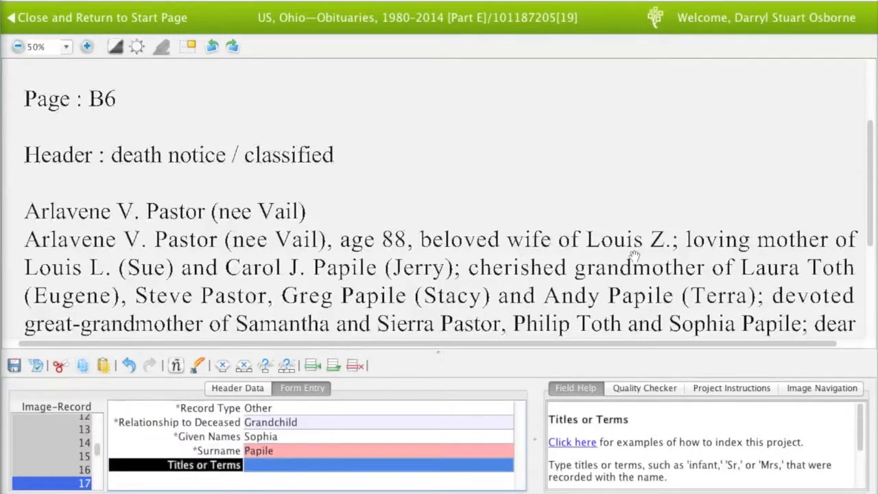
{"action": "key", "text": "shift+Tab"}
{"action": "key", "text": "shift+Tab"}
{"action": "key", "text": "shift+Tab"}
{"action": "key", "text": "shift+Tab"}
{"action": "key", "text": "shift+Tab"}
{"action": "key", "text": "Tab"}
{"action": "key", "text": "Tab"}
{"action": "key", "text": "Tab"}
{"action": "key", "text": "Tab"}
{"action": "key", "text": "Tab"}
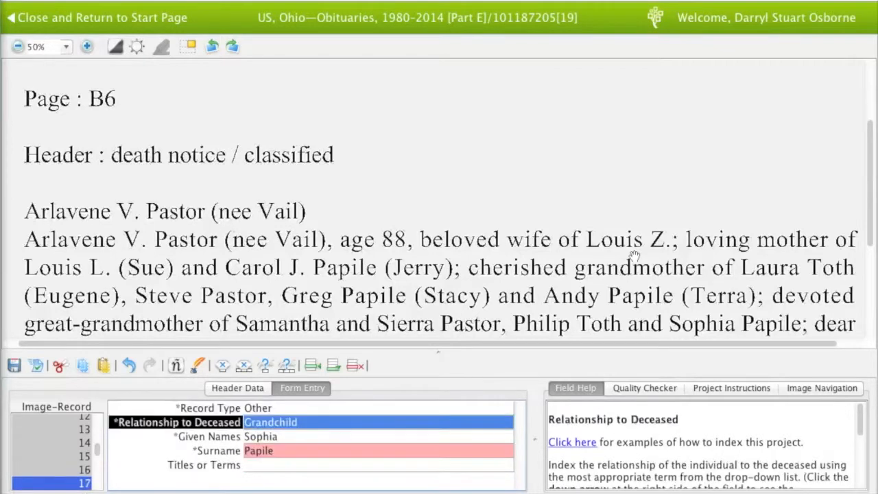
Verify the four sibling records 18–21 and move past the last field to prompt for more records
{"action": "key", "text": "Tab"}
{"action": "scroll", "coordinate": [630, 271], "scroll_direction": "down", "scroll_amount": 1}
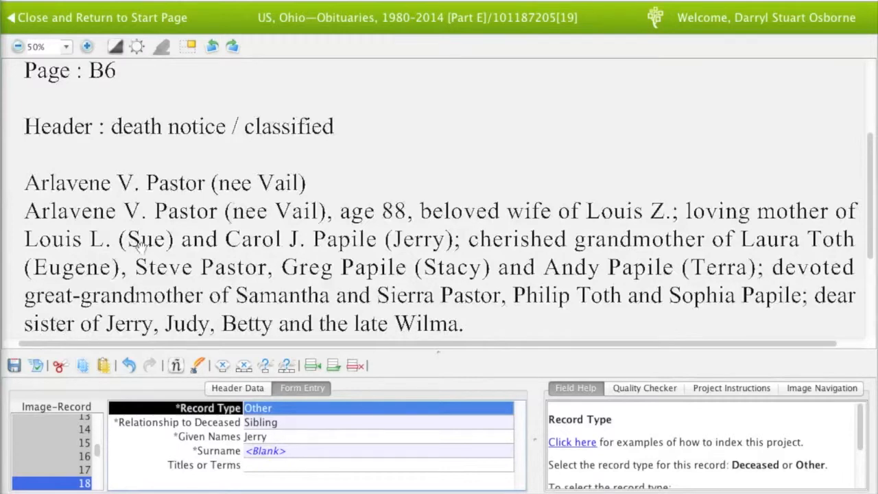
{"action": "key", "text": "Tab"}
{"action": "key", "text": "Tab"}
{"action": "key", "text": "Tab"}
{"action": "key", "text": "Tab"}
{"action": "key", "text": "Tab"}
{"action": "key", "text": "Tab"}
{"action": "key", "text": "Tab"}
{"action": "key", "text": "Tab"}
{"action": "key", "text": "Tab"}
{"action": "key", "text": "Tab"}
{"action": "key", "text": "Tab"}
{"action": "key", "text": "Tab"}
{"action": "key", "text": "Tab"}
{"action": "key", "text": "Tab"}
{"action": "key", "text": "Tab"}
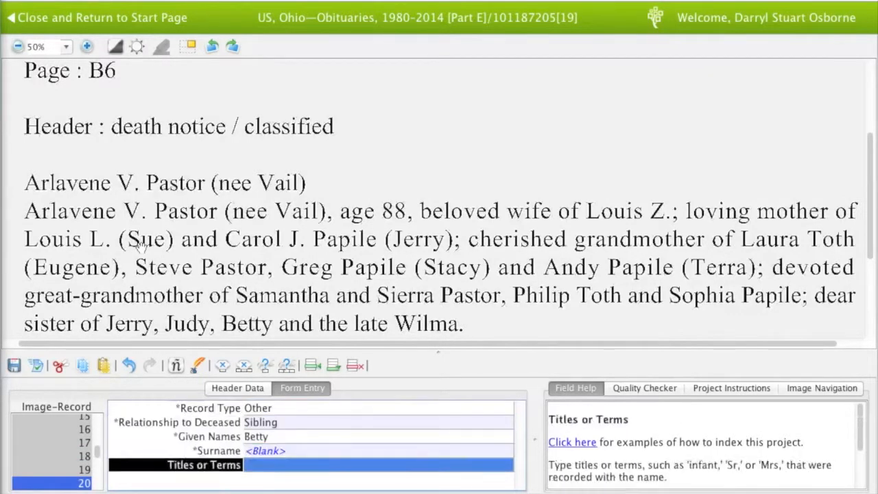
{"action": "key", "text": "Tab"}
{"action": "key", "text": "Tab"}
{"action": "key", "text": "Tab"}
{"action": "key", "text": "Tab"}
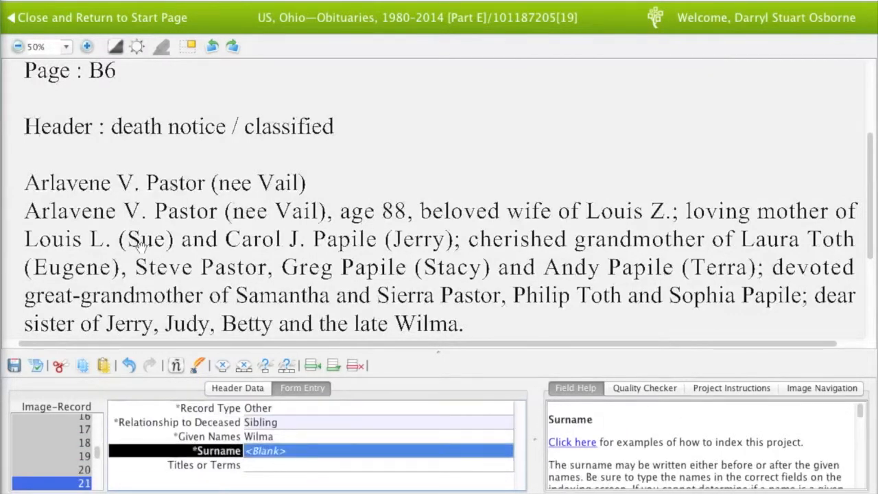
{"action": "scroll", "coordinate": [285, 240], "scroll_direction": "down", "scroll_amount": 1}
{"action": "scroll", "coordinate": [284, 210], "scroll_direction": "down", "scroll_amount": 2}
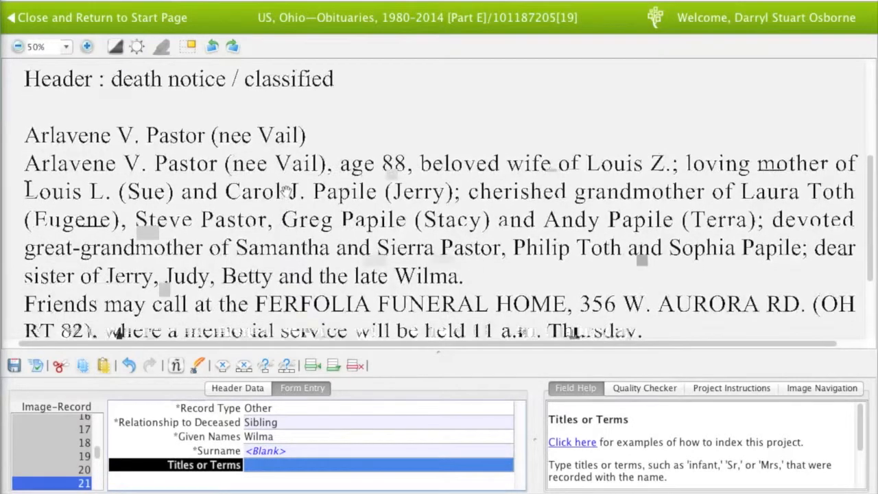
{"action": "scroll", "coordinate": [310, 221], "scroll_direction": "down", "scroll_amount": 3}
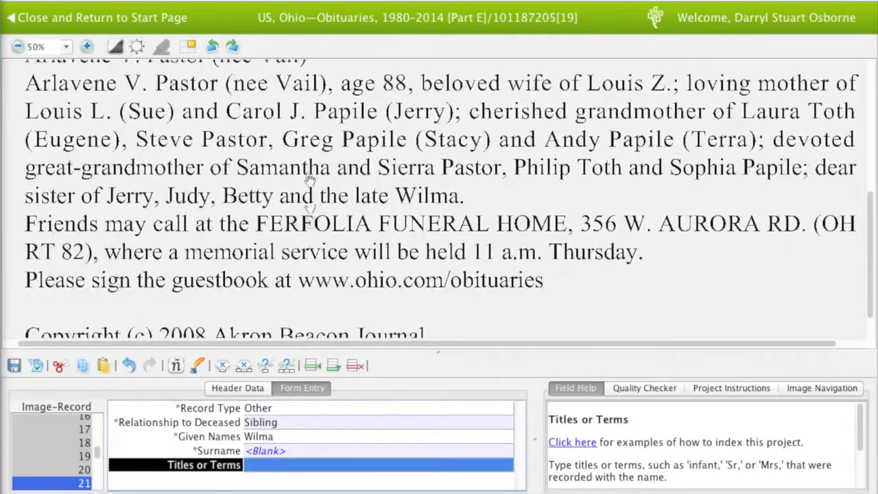
{"action": "key", "text": "Tab"}
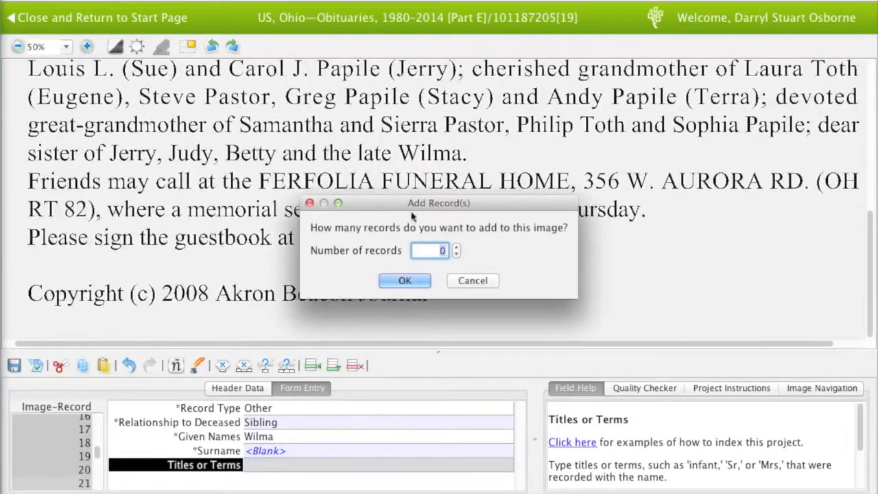
Load the next obituary image without adding records and read through its text
{"action": "left_click", "coordinate": [412, 280]}
{"action": "scroll", "coordinate": [320, 194], "scroll_direction": "up", "scroll_amount": 4}
{"action": "scroll", "coordinate": [321, 196], "scroll_direction": "up", "scroll_amount": 5}
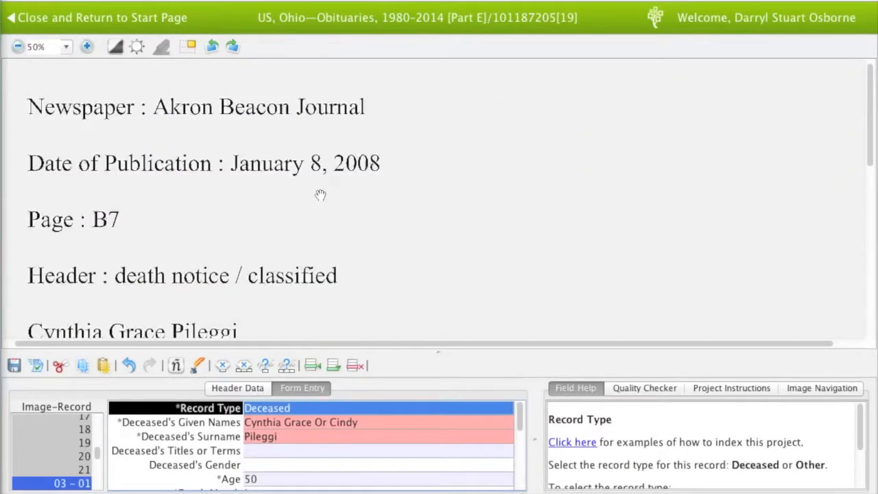
{"action": "scroll", "coordinate": [321, 195], "scroll_direction": "down", "scroll_amount": 1}
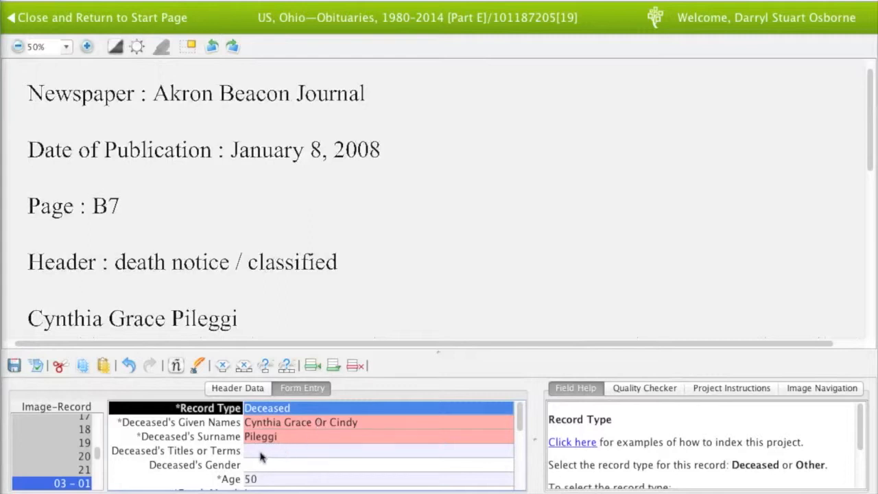
{"action": "left_click_drag", "start_coordinate": [370, 314], "coordinate": [376, 212]}
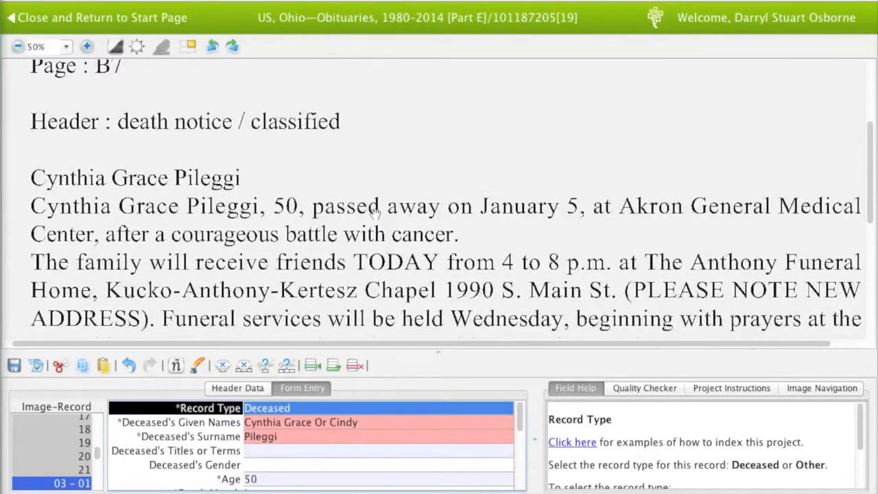
{"action": "left_click_drag", "start_coordinate": [381, 276], "coordinate": [376, 175]}
{"action": "left_click_drag", "start_coordinate": [372, 243], "coordinate": [371, 270]}
{"action": "left_click_drag", "start_coordinate": [363, 200], "coordinate": [364, 219]}
Enter Death Day 5 for the deceased and move past the Death Year
{"action": "key", "text": "Tab"}
{"action": "key", "text": "Tab"}
{"action": "key", "text": "Tab"}
{"action": "key", "text": "Tab"}
{"action": "key", "text": "Tab"}
{"action": "key", "text": "Tab"}
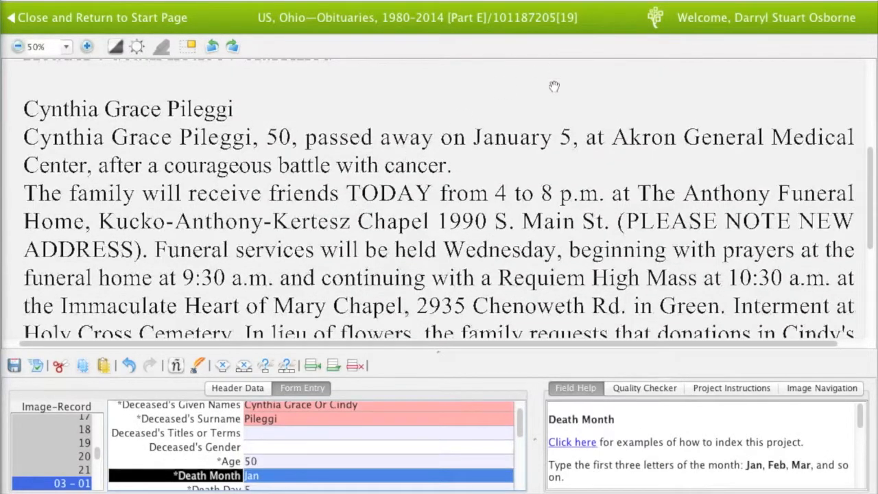
{"action": "key", "text": "Tab"}
{"action": "type", "text": "5"}
{"action": "key", "text": "Tab"}
{"action": "left_click_drag", "start_coordinate": [543, 135], "coordinate": [539, 269]}
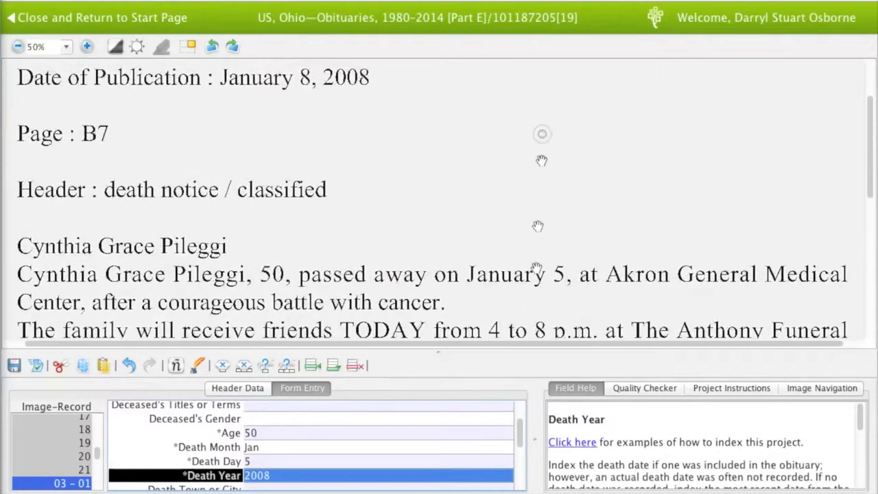
{"action": "key", "text": "Tab"}
{"action": "key", "text": "Tab"}
{"action": "key", "text": "Tab"}
{"action": "key", "text": "Tab"}
{"action": "key", "text": "Tab"}
{"action": "key", "text": "Tab"}
{"action": "key", "text": "Tab"}
{"action": "key", "text": "Tab"}
{"action": "key", "text": "Tab"}
{"action": "key", "text": "Tab"}
{"action": "key", "text": "Tab"}
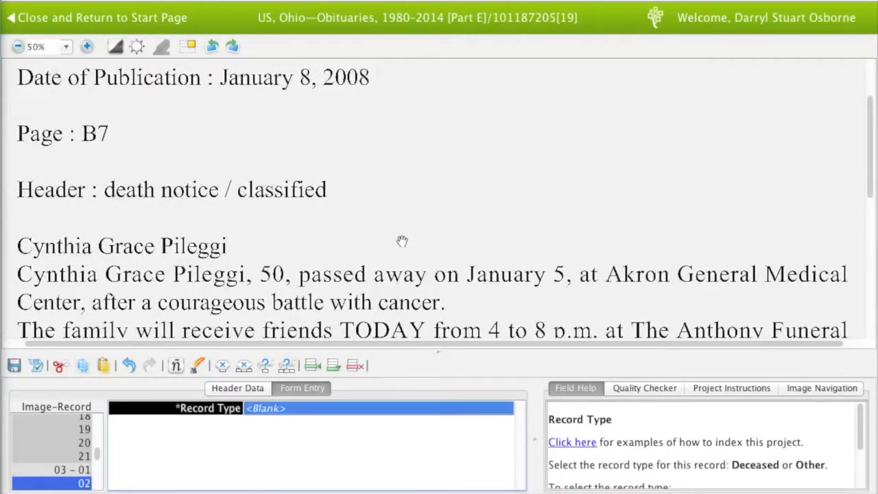
{"action": "scroll", "coordinate": [404, 233], "scroll_direction": "down", "scroll_amount": 4}
{"action": "scroll", "coordinate": [393, 248], "scroll_direction": "down", "scroll_amount": 4}
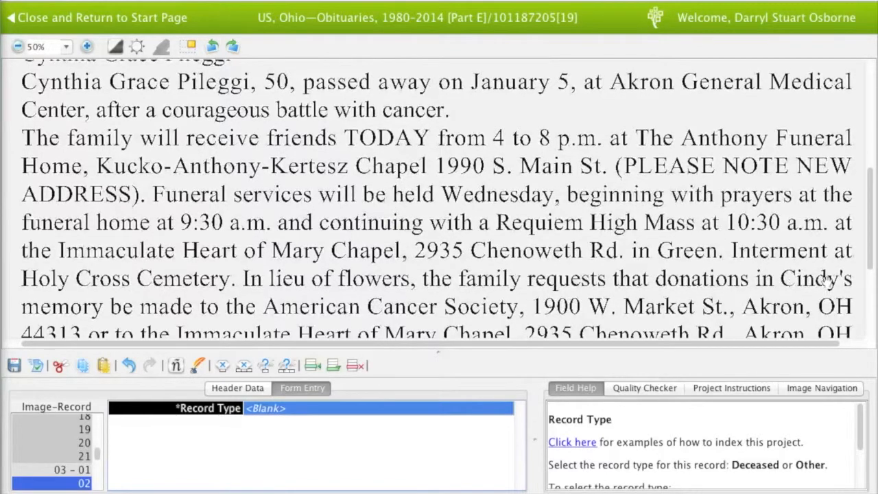
Recheck the deceased's record 01 and finish its last field to reopen Add Record(s)
{"action": "left_click", "coordinate": [88, 470]}
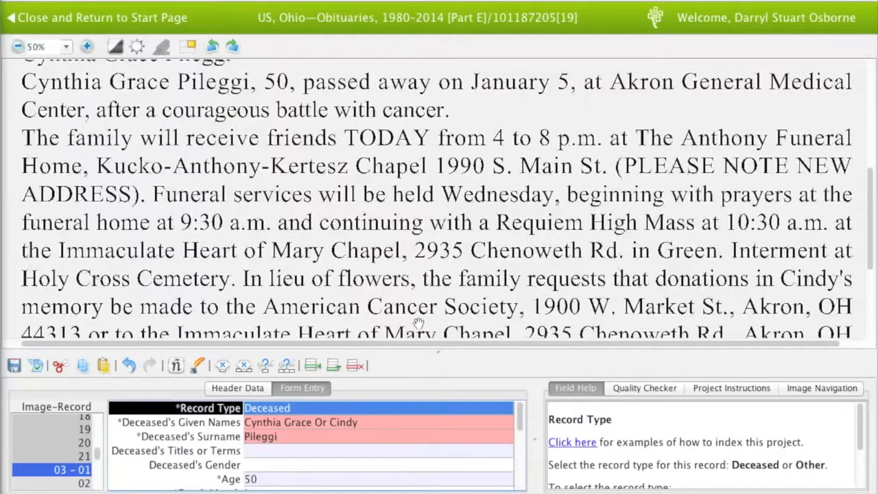
{"action": "left_click_drag", "start_coordinate": [418, 323], "coordinate": [419, 202]}
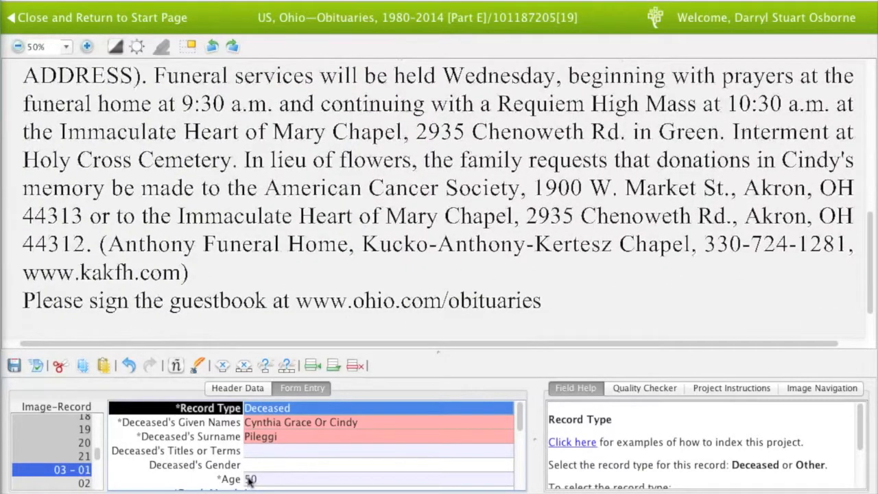
{"action": "scroll", "coordinate": [312, 465], "scroll_direction": "down", "scroll_amount": 4}
{"action": "scroll", "coordinate": [271, 483], "scroll_direction": "down", "scroll_amount": 1}
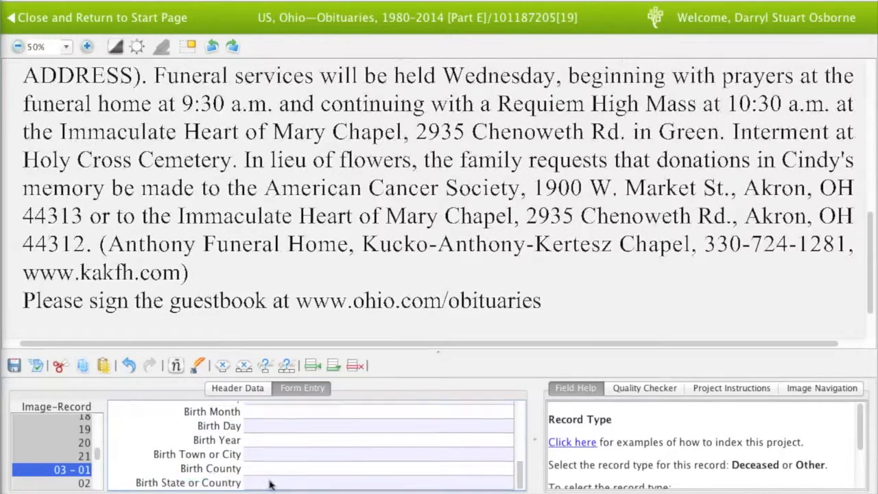
{"action": "left_click", "coordinate": [270, 482]}
{"action": "key", "text": "Tab"}
{"action": "key", "text": "Tab"}
{"action": "key", "text": "Tab"}
{"action": "key", "text": "Tab"}
{"action": "key", "text": "Tab"}
{"action": "key", "text": "Tab"}
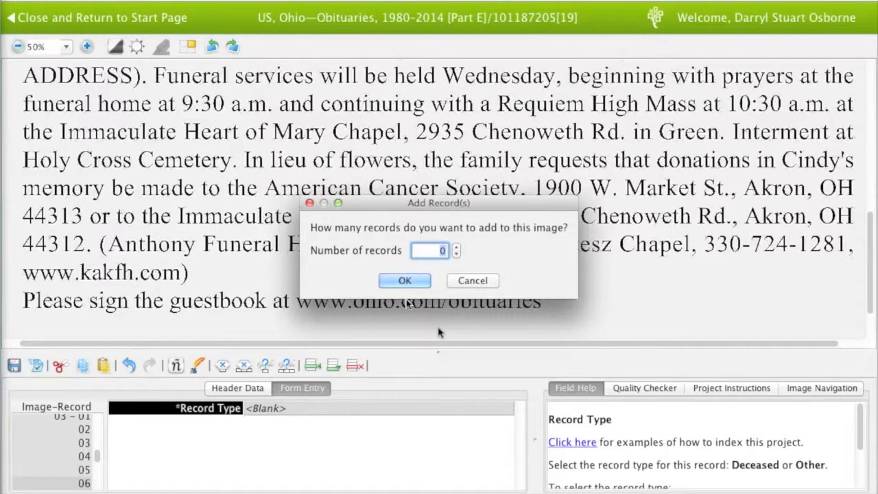
Load the next obituary, check the deceased's title and age, and enter birthplace Wales
{"action": "left_click", "coordinate": [406, 281]}
{"action": "scroll", "coordinate": [360, 146], "scroll_direction": "up", "scroll_amount": 3}
{"action": "scroll", "coordinate": [360, 146], "scroll_direction": "up", "scroll_amount": 5}
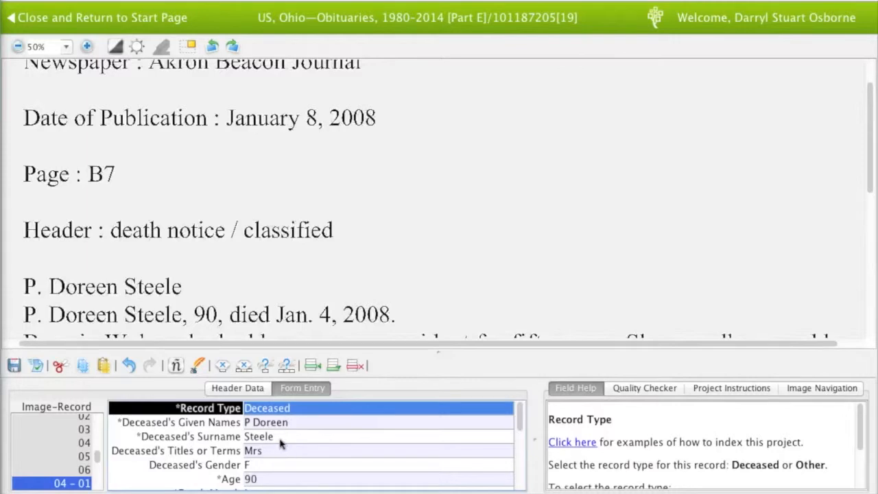
{"action": "left_click_drag", "start_coordinate": [398, 303], "coordinate": [403, 246]}
{"action": "key", "text": "Tab"}
{"action": "key", "text": "Tab"}
{"action": "key", "text": "Tab"}
{"action": "key", "text": "Tab"}
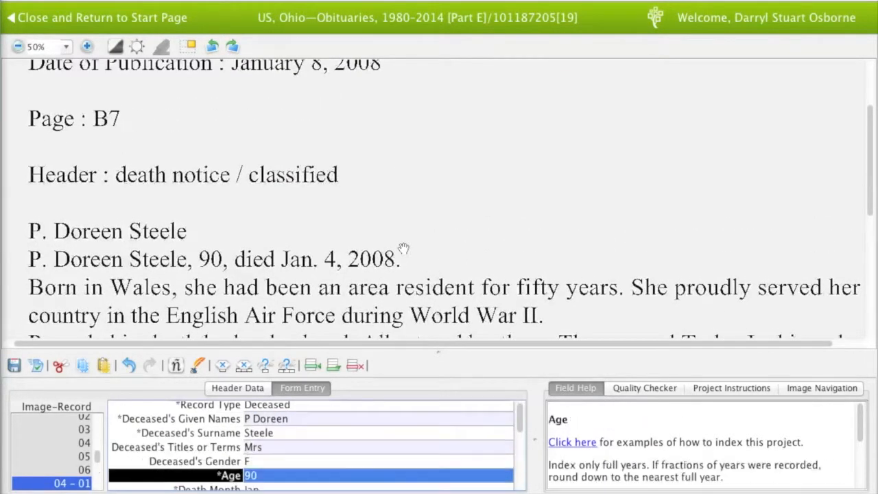
{"action": "key", "text": "Tab"}
{"action": "key", "text": "Tab"}
{"action": "key", "text": "Tab"}
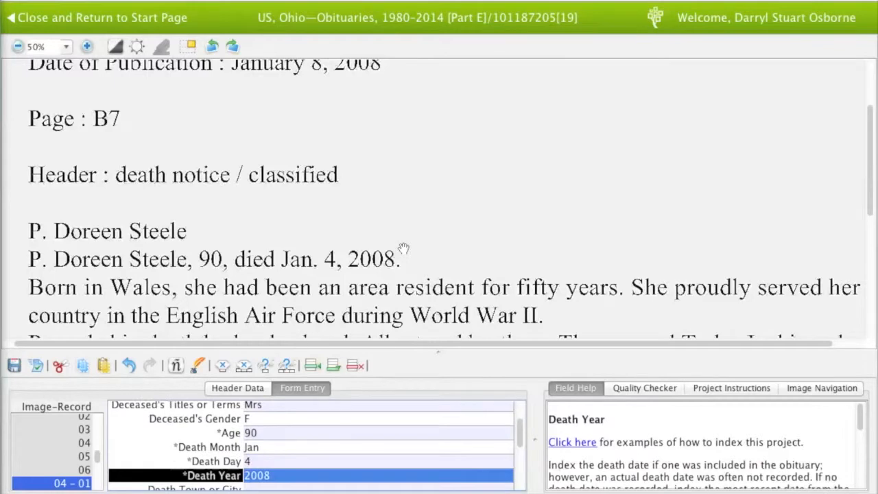
{"action": "scroll", "coordinate": [404, 248], "scroll_direction": "down", "scroll_amount": 1}
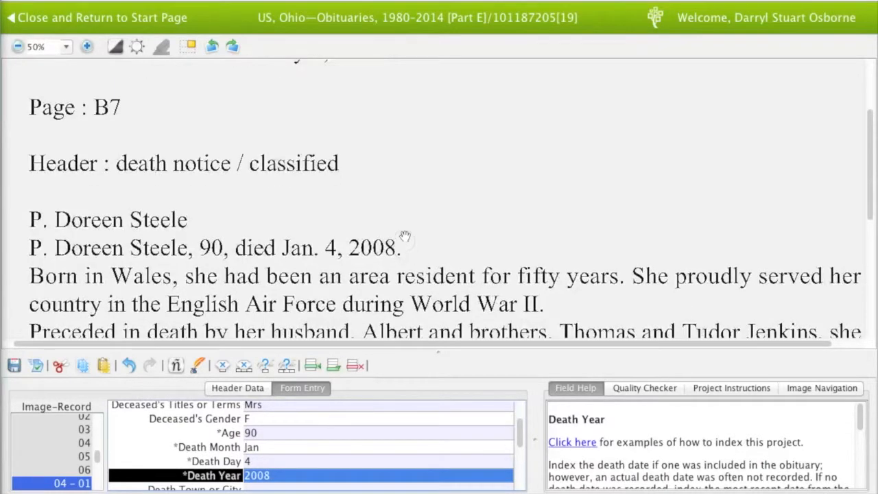
{"action": "key", "text": "Tab"}
{"action": "key", "text": "Tab"}
{"action": "key", "text": "Tab"}
{"action": "key", "text": "Tab"}
{"action": "key", "text": "Tab"}
{"action": "key", "text": "Tab"}
{"action": "key", "text": "Tab"}
{"action": "key", "text": "Tab"}
{"action": "key", "text": "Tab"}
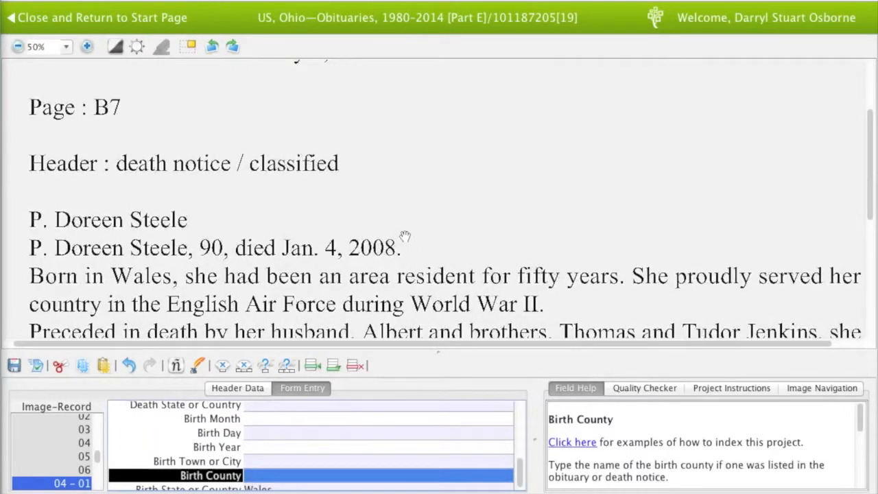
{"action": "type", "text": "Wales"}
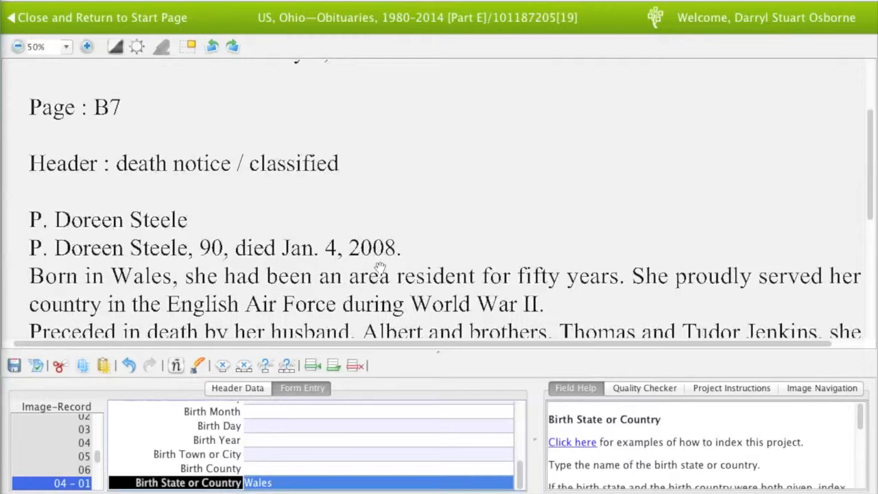
{"action": "key", "text": "Tab"}
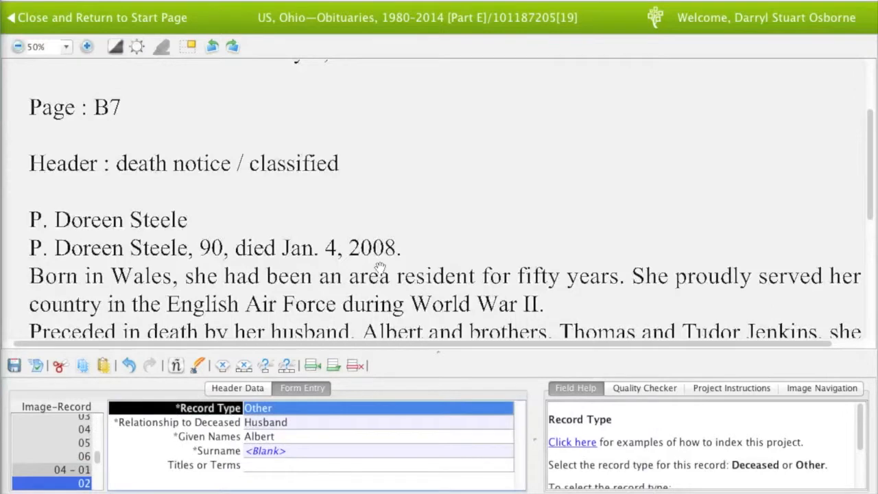
Verify the husband, the two brothers and the daughter-in-law records
{"action": "left_click_drag", "start_coordinate": [416, 232], "coordinate": [419, 206]}
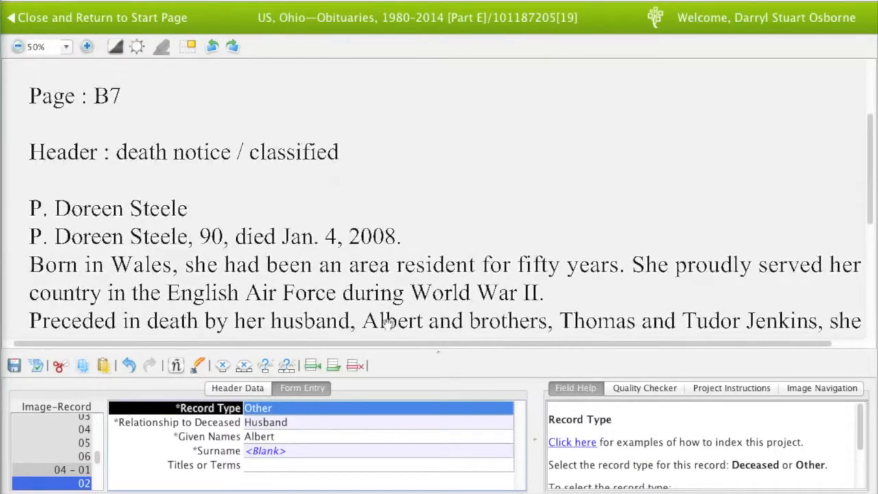
{"action": "key", "text": "Tab"}
{"action": "key", "text": "Tab"}
{"action": "key", "text": "Tab"}
{"action": "key", "text": "Tab"}
{"action": "key", "text": "Tab"}
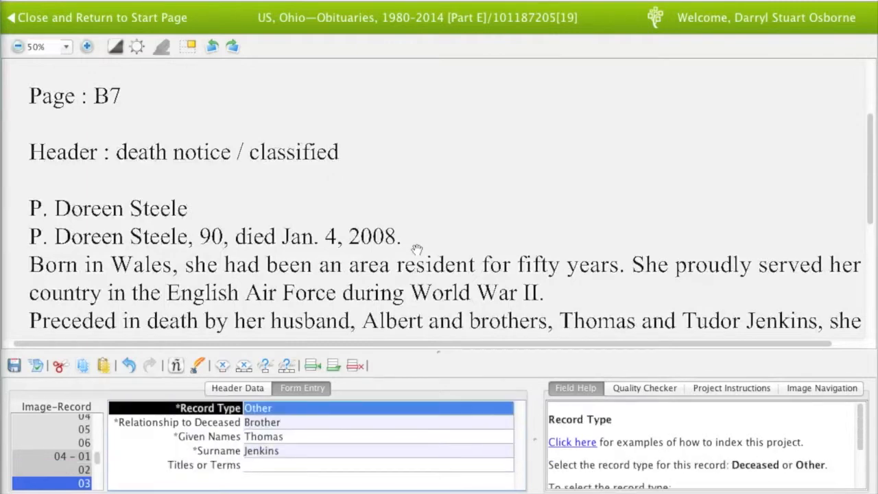
{"action": "scroll", "coordinate": [425, 256], "scroll_direction": "down", "scroll_amount": 1}
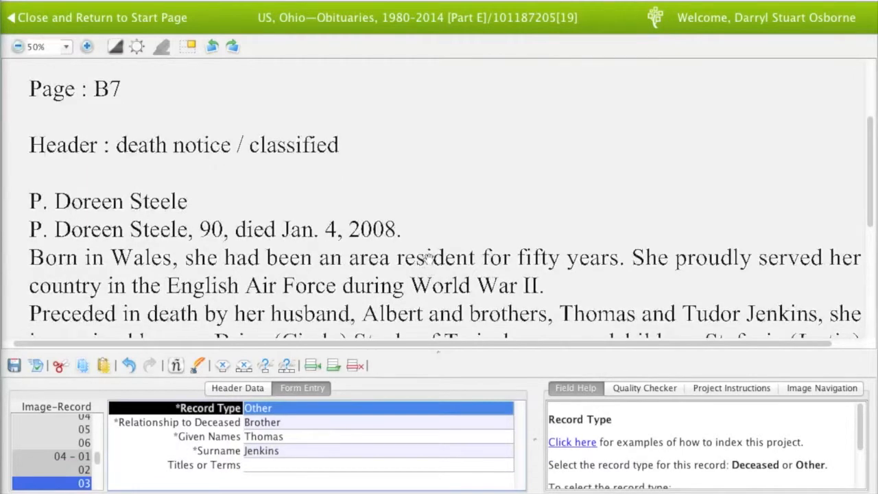
{"action": "key", "text": "Tab"}
{"action": "key", "text": "Tab"}
{"action": "key", "text": "Tab"}
{"action": "key", "text": "Tab"}
{"action": "key", "text": "Tab"}
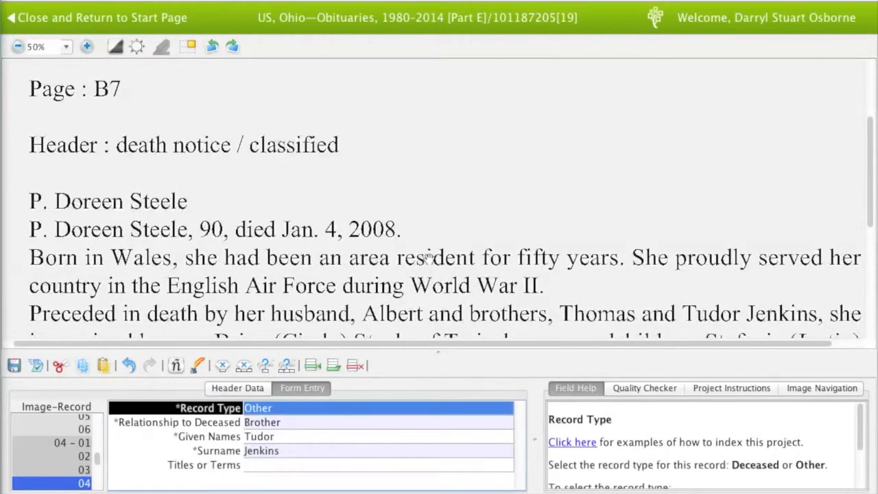
{"action": "key", "text": "Tab"}
{"action": "key", "text": "Tab"}
{"action": "key", "text": "Tab"}
{"action": "key", "text": "Tab"}
{"action": "key", "text": "Tab"}
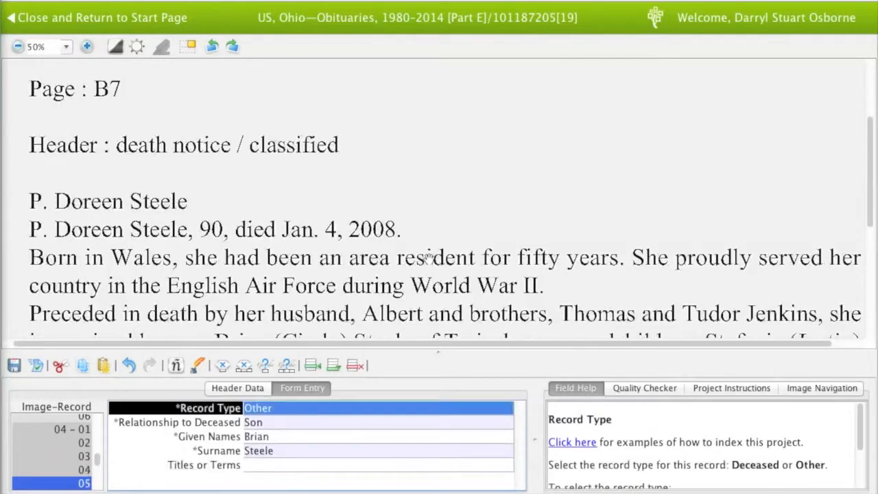
{"action": "scroll", "coordinate": [429, 270], "scroll_direction": "down", "scroll_amount": 2}
{"action": "left_click_drag", "start_coordinate": [429, 269], "coordinate": [426, 259]}
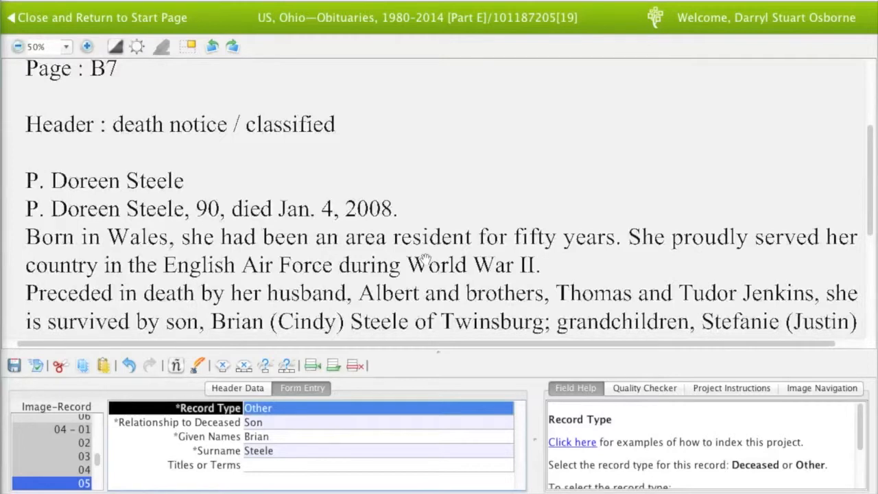
{"action": "key", "text": "Tab"}
{"action": "key", "text": "Tab"}
{"action": "key", "text": "Tab"}
{"action": "key", "text": "Tab"}
{"action": "key", "text": "Tab"}
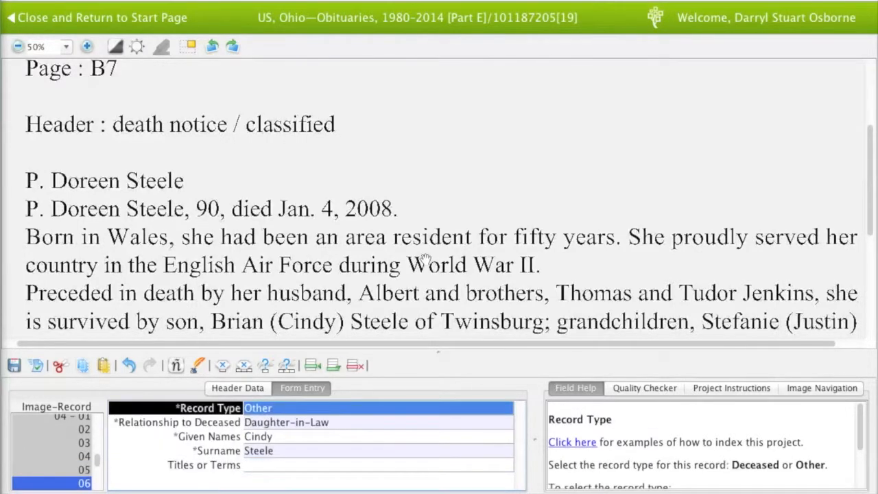
{"action": "key", "text": "Tab"}
{"action": "key", "text": "Tab"}
{"action": "key", "text": "Tab"}
{"action": "key", "text": "Tab"}
{"action": "key", "text": "Tab"}
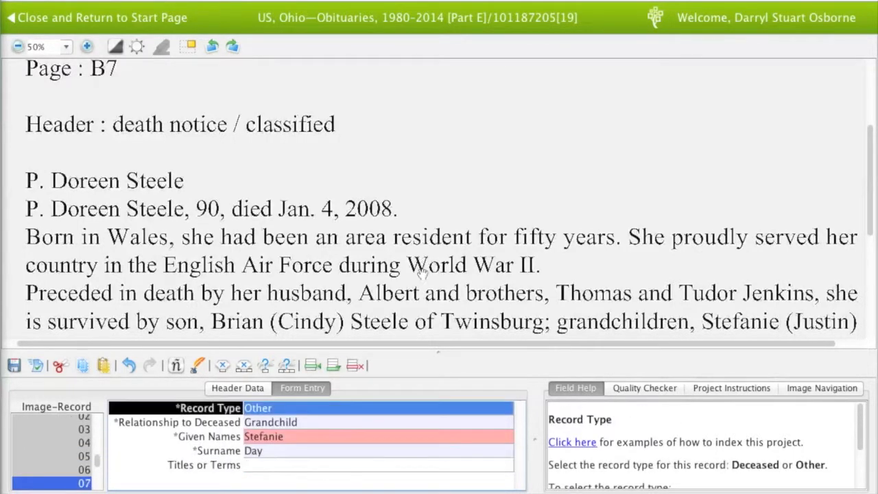
Verify the grandchildren, sister and sister-in-law records, ending at the Add Record(s) prompt
{"action": "left_click_drag", "start_coordinate": [418, 292], "coordinate": [417, 287]}
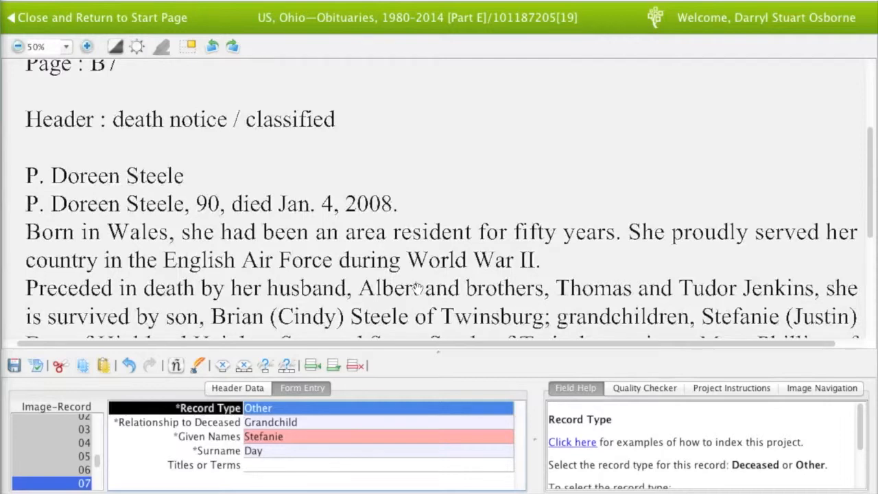
{"action": "left_click_drag", "start_coordinate": [417, 287], "coordinate": [417, 266]}
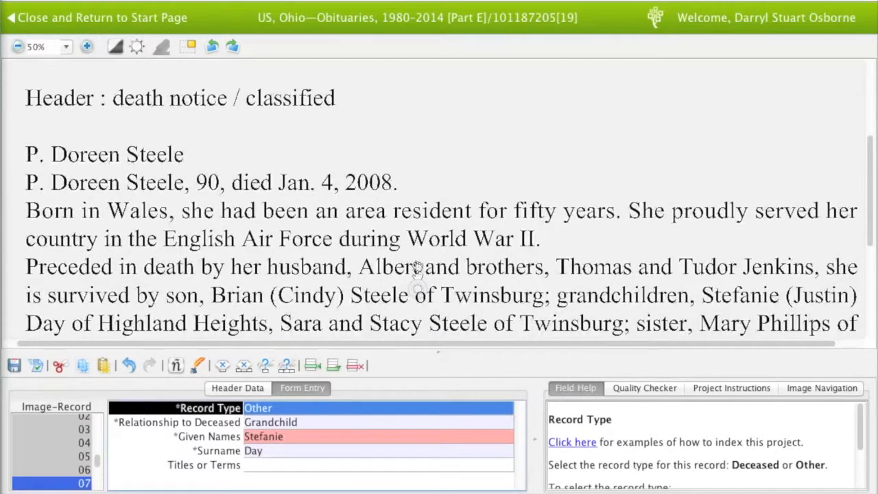
{"action": "key", "text": "Tab"}
{"action": "key", "text": "Tab"}
{"action": "key", "text": "Tab"}
{"action": "key", "text": "Tab"}
{"action": "key", "text": "Tab"}
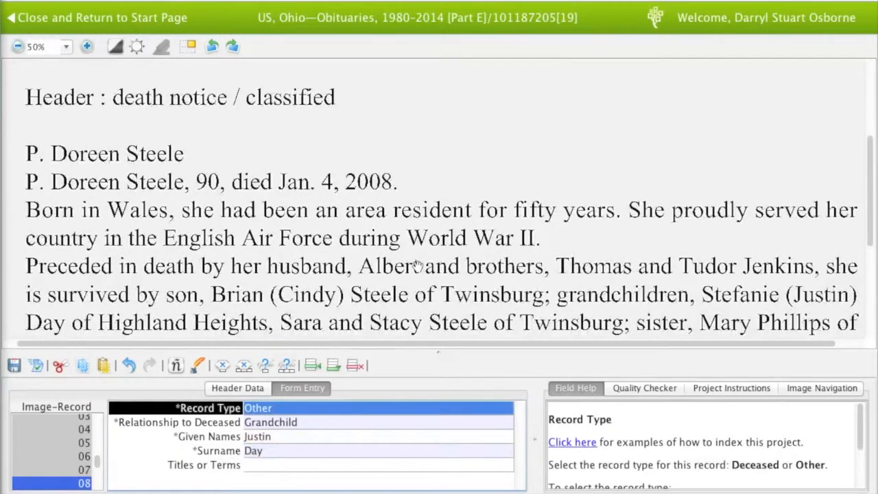
{"action": "key", "text": "Tab"}
{"action": "key", "text": "Tab"}
{"action": "key", "text": "Tab"}
{"action": "key", "text": "Tab"}
{"action": "key", "text": "Tab"}
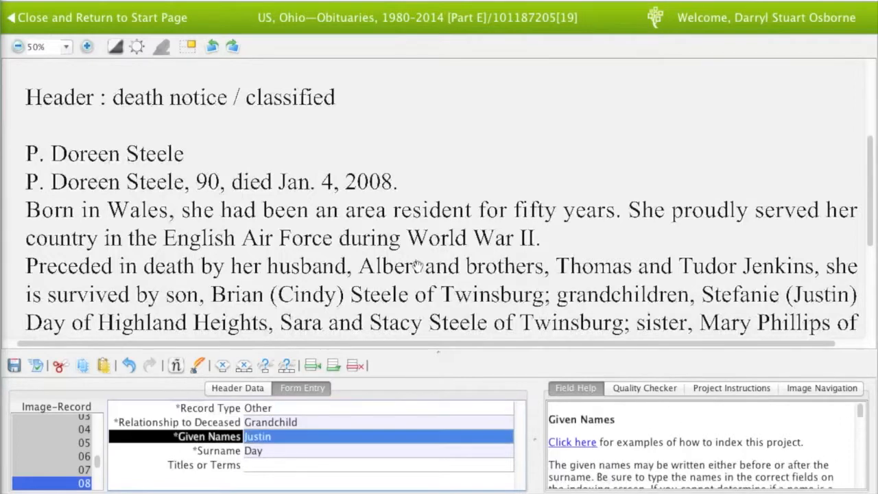
{"action": "key", "text": "Tab"}
{"action": "key", "text": "Tab"}
{"action": "key", "text": "Tab"}
{"action": "key", "text": "Tab"}
{"action": "key", "text": "Tab"}
{"action": "key", "text": "Tab"}
{"action": "key", "text": "Tab"}
{"action": "key", "text": "Tab"}
{"action": "key", "text": "Tab"}
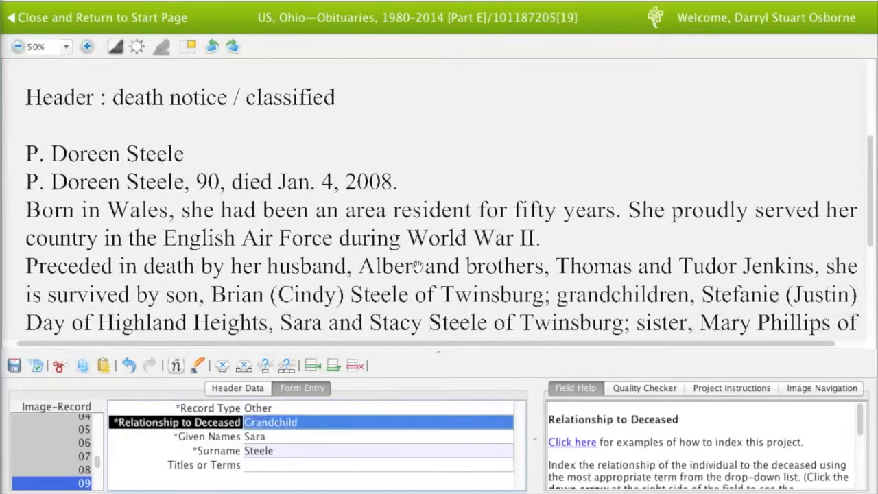
{"action": "key", "text": "Tab"}
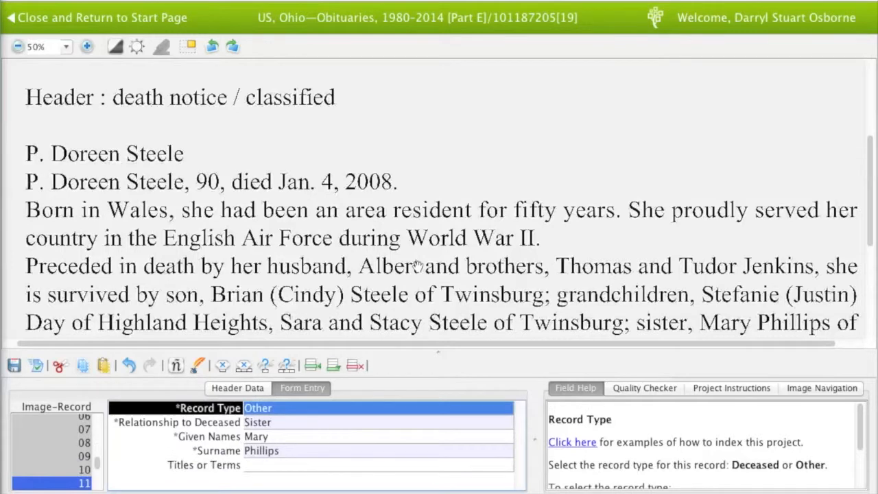
{"action": "scroll", "coordinate": [417, 266], "scroll_direction": "down", "scroll_amount": 2}
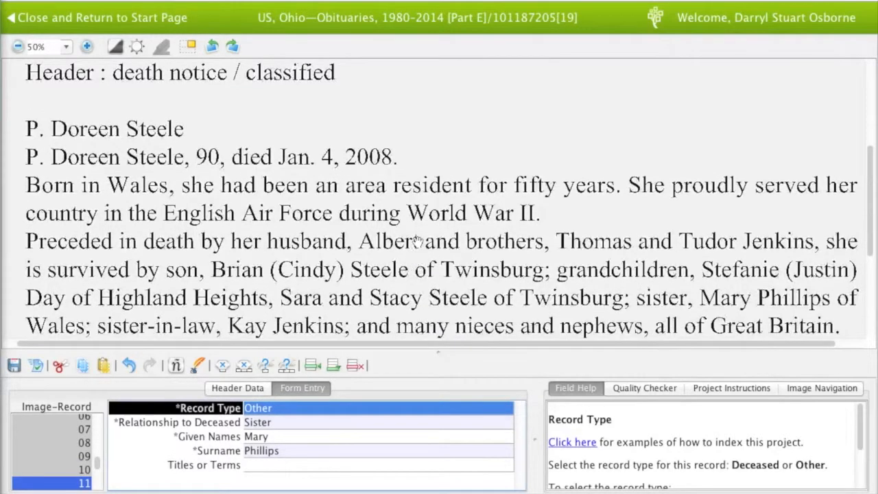
{"action": "key", "text": "Tab"}
{"action": "key", "text": "Tab"}
{"action": "key", "text": "Tab"}
{"action": "key", "text": "Tab"}
{"action": "key", "text": "Tab"}
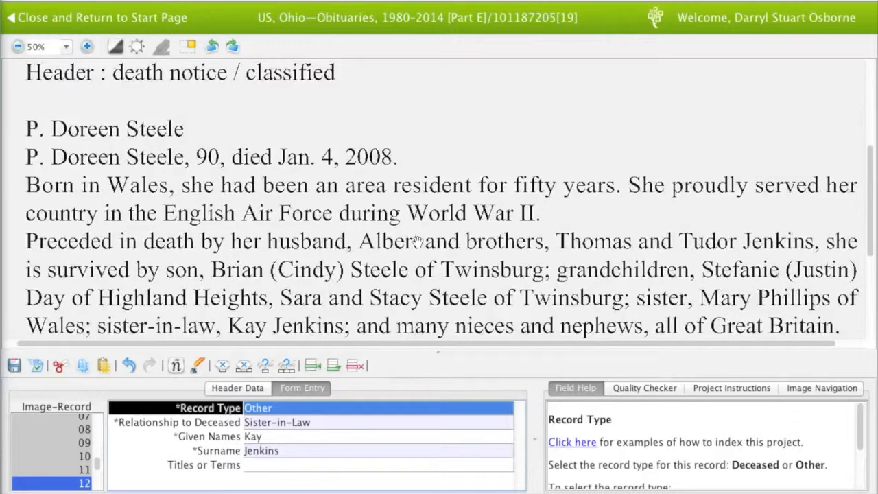
{"action": "key", "text": "Tab"}
{"action": "key", "text": "Tab"}
{"action": "key", "text": "Tab"}
{"action": "key", "text": "Tab"}
{"action": "key", "text": "Tab"}
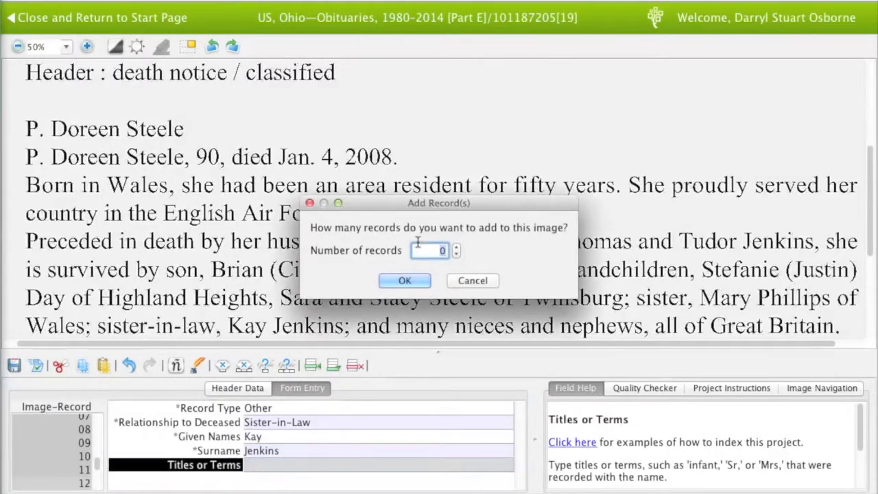
Reread the obituary's ending, then accept 0 extra records to load image 05
{"action": "left_click", "coordinate": [472, 281]}
{"action": "scroll", "coordinate": [465, 233], "scroll_direction": "down", "scroll_amount": 6}
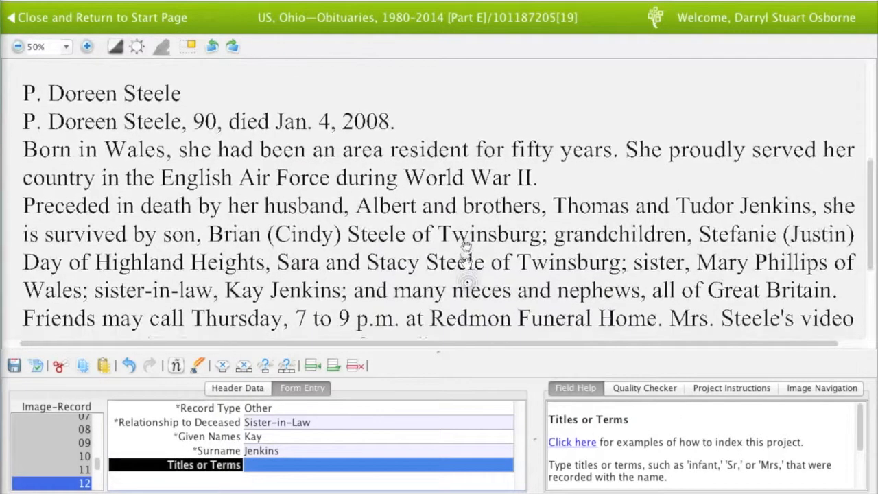
{"action": "left_click_drag", "start_coordinate": [465, 227], "coordinate": [469, 199]}
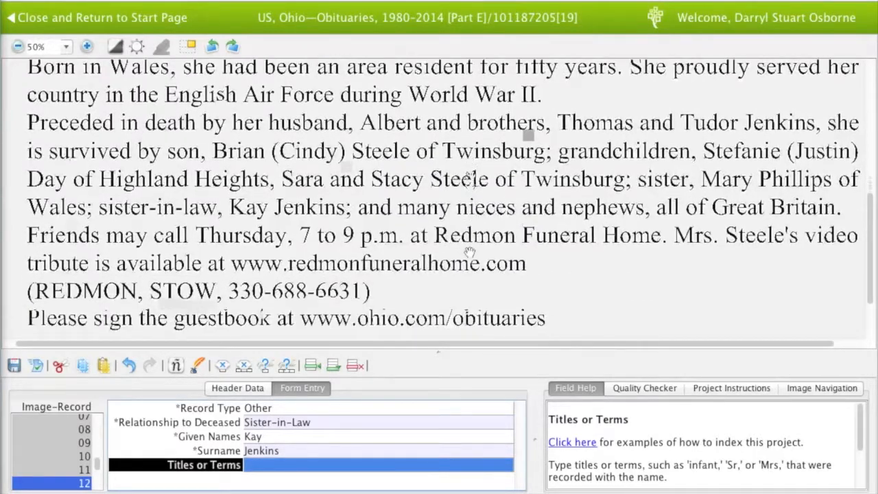
{"action": "scroll", "coordinate": [469, 164], "scroll_direction": "down", "scroll_amount": 3}
{"action": "key", "text": "Tab"}
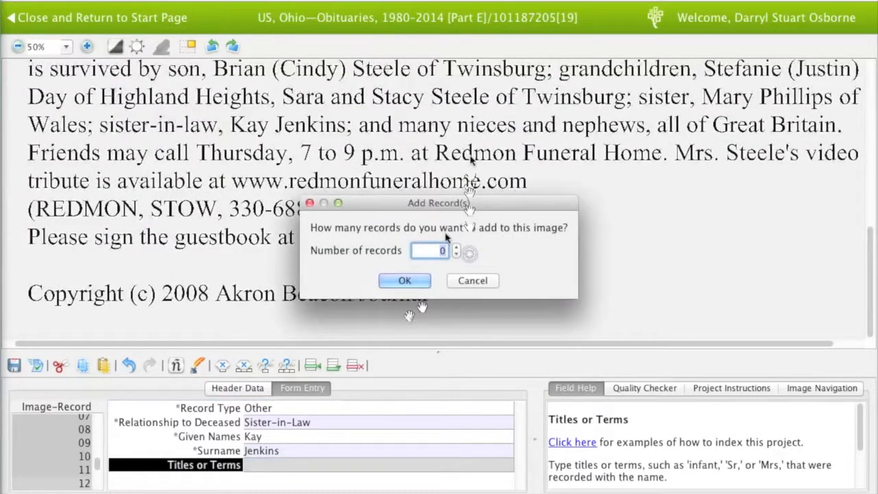
{"action": "left_click", "coordinate": [402, 280]}
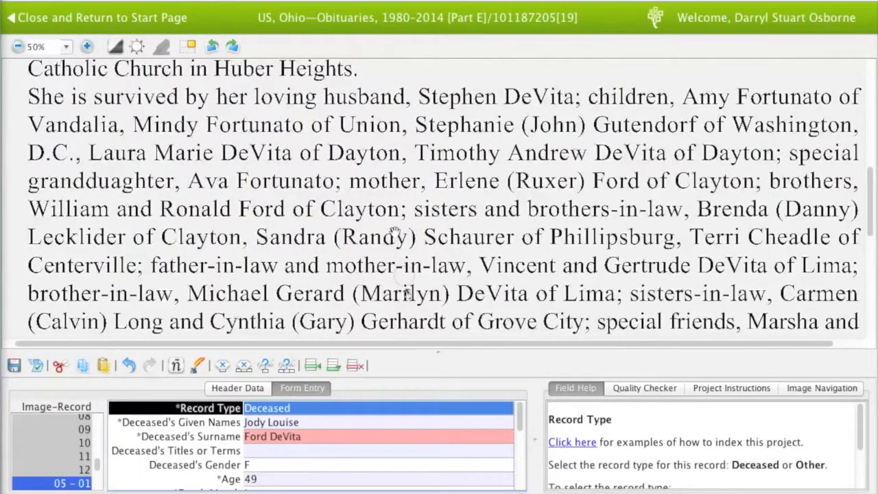
{"action": "scroll", "coordinate": [391, 175], "scroll_direction": "up", "scroll_amount": 15}
{"action": "scroll", "coordinate": [389, 188], "scroll_direction": "down", "scroll_amount": 1}
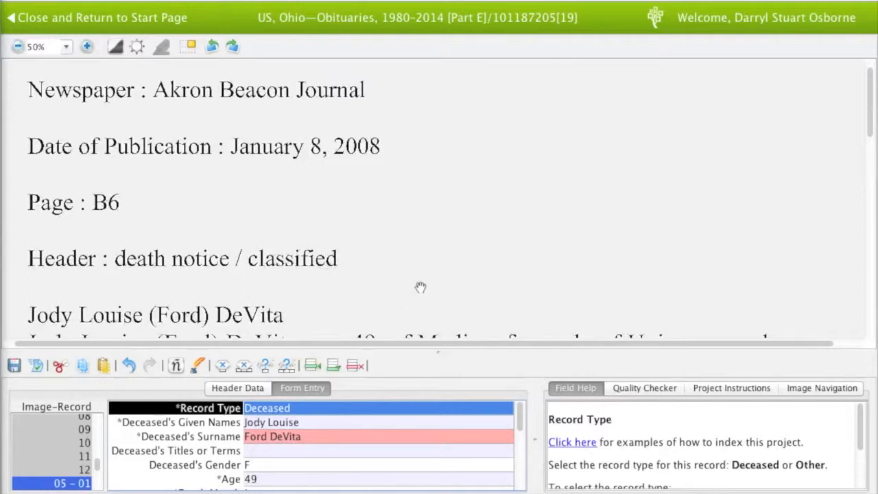
Check the deceased's gender, age and death month, day and year against the obituary
{"action": "left_click_drag", "start_coordinate": [421, 284], "coordinate": [421, 262]}
{"action": "key", "text": "Tab"}
{"action": "key", "text": "Tab"}
{"action": "key", "text": "Tab"}
{"action": "key", "text": "Tab"}
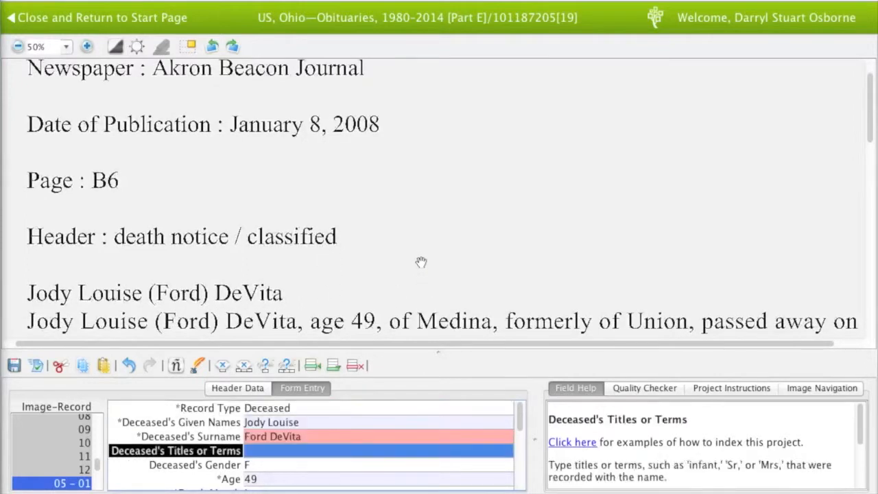
{"action": "key", "text": "Tab"}
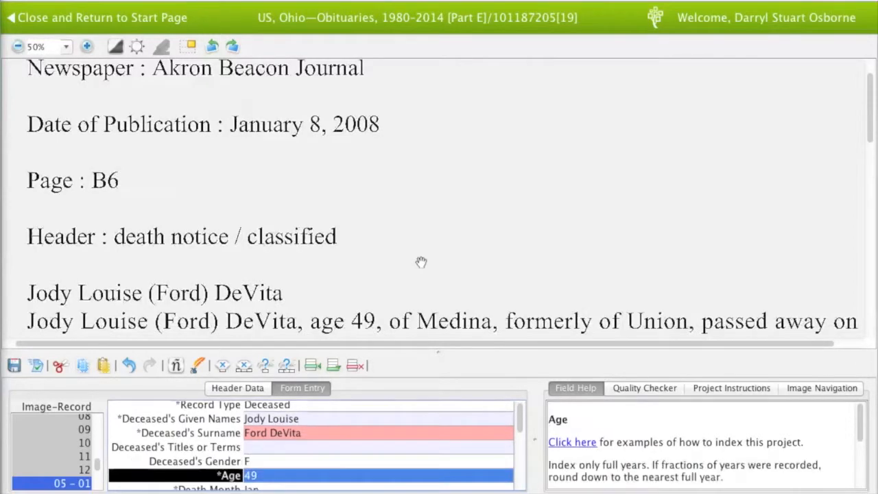
{"action": "key", "text": "Tab"}
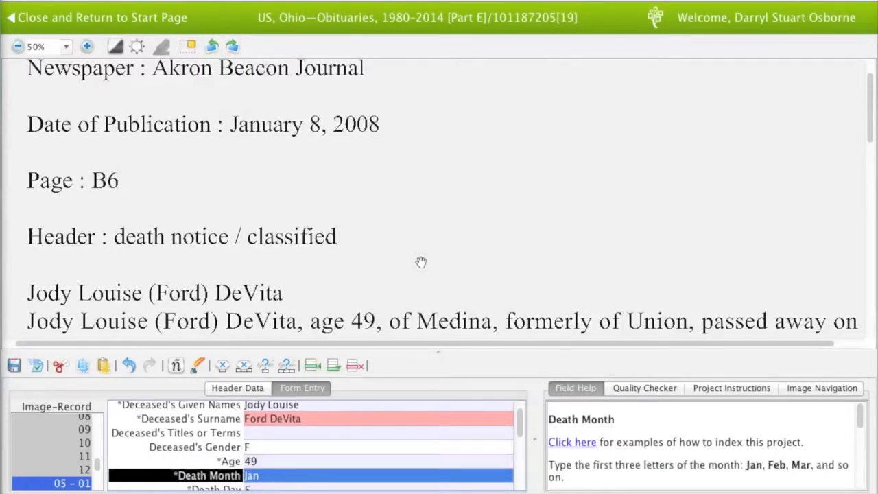
{"action": "left_click_drag", "start_coordinate": [360, 234], "coordinate": [359, 168]}
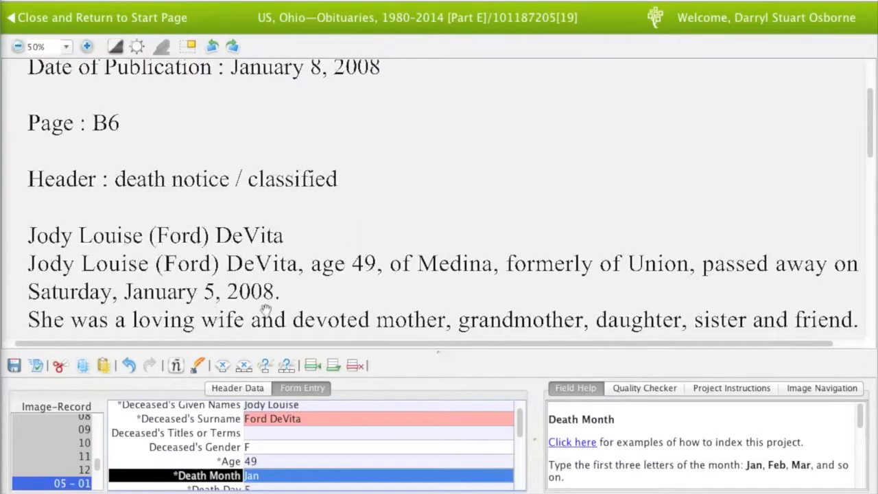
{"action": "key", "text": "Tab"}
{"action": "key", "text": "Tab"}
{"action": "key", "text": "Tab"}
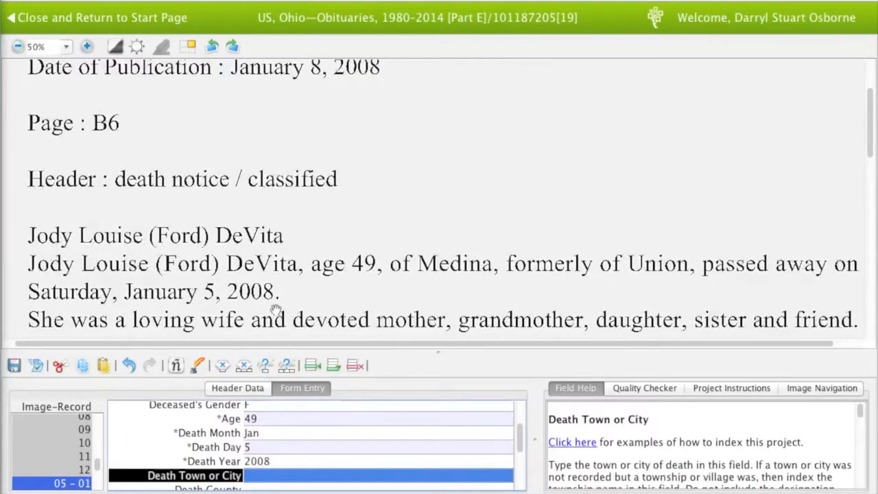
Verify the husband's record 02 against the survivors list, reaching the first child's record
{"action": "key", "text": "Tab"}
{"action": "key", "text": "Tab"}
{"action": "key", "text": "Tab"}
{"action": "key", "text": "Tab"}
{"action": "key", "text": "Tab"}
{"action": "key", "text": "Tab"}
{"action": "key", "text": "Tab"}
{"action": "key", "text": "Tab"}
{"action": "key", "text": "Tab"}
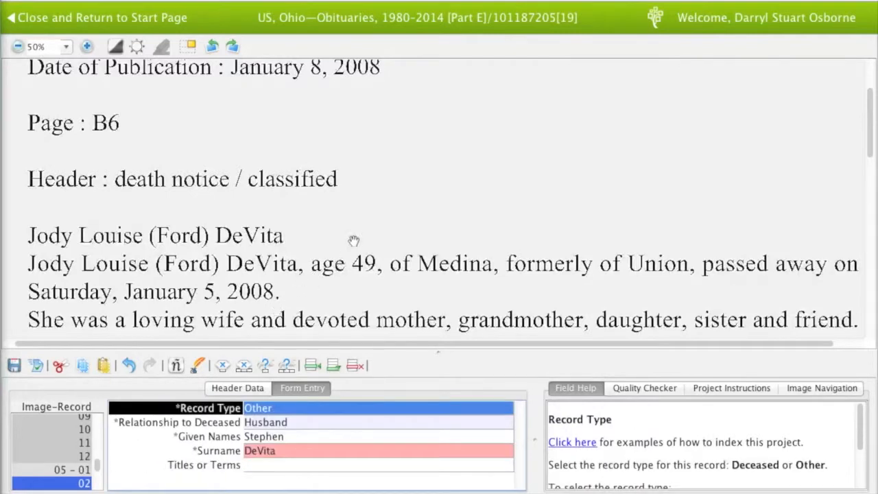
{"action": "left_click_drag", "start_coordinate": [357, 229], "coordinate": [357, 232]}
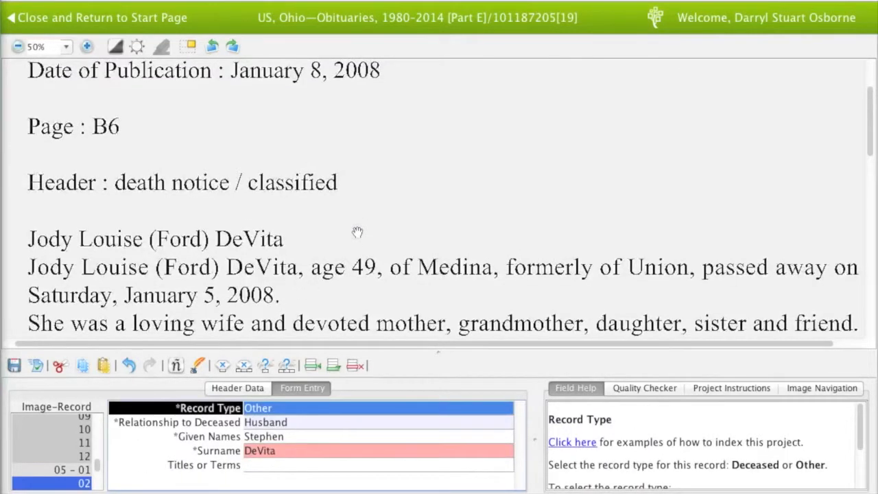
{"action": "scroll", "coordinate": [424, 279], "scroll_direction": "down", "scroll_amount": 1}
{"action": "left_click_drag", "start_coordinate": [426, 278], "coordinate": [425, 200]}
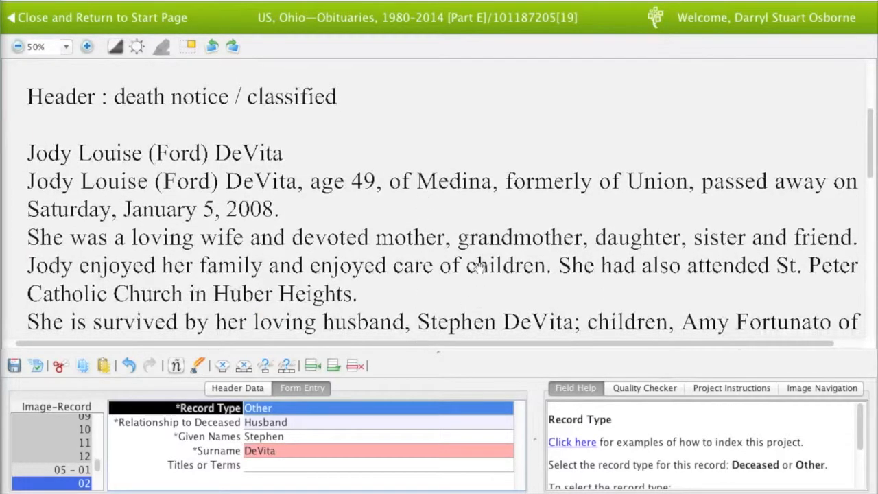
{"action": "key", "text": "Tab"}
{"action": "key", "text": "Tab"}
{"action": "key", "text": "Tab"}
{"action": "key", "text": "Tab"}
{"action": "key", "text": "Tab"}
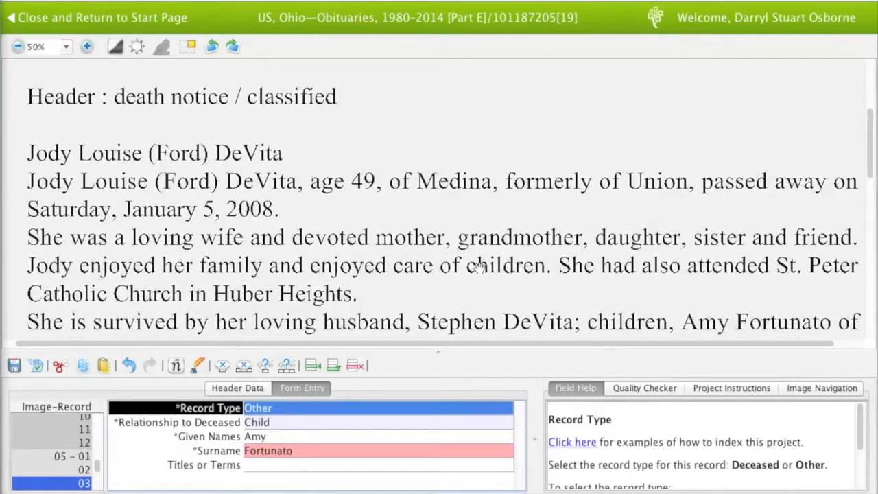
Verify the children, child-in-law, granddaughter, mother and brother records
{"action": "left_click_drag", "start_coordinate": [478, 267], "coordinate": [476, 243]}
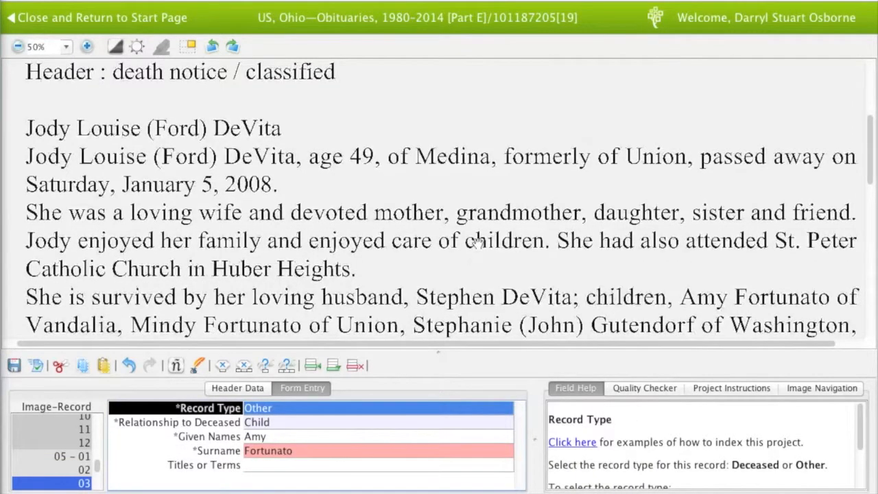
{"action": "key", "text": "Tab"}
{"action": "key", "text": "Tab"}
{"action": "key", "text": "Tab"}
{"action": "key", "text": "Tab"}
{"action": "key", "text": "Tab"}
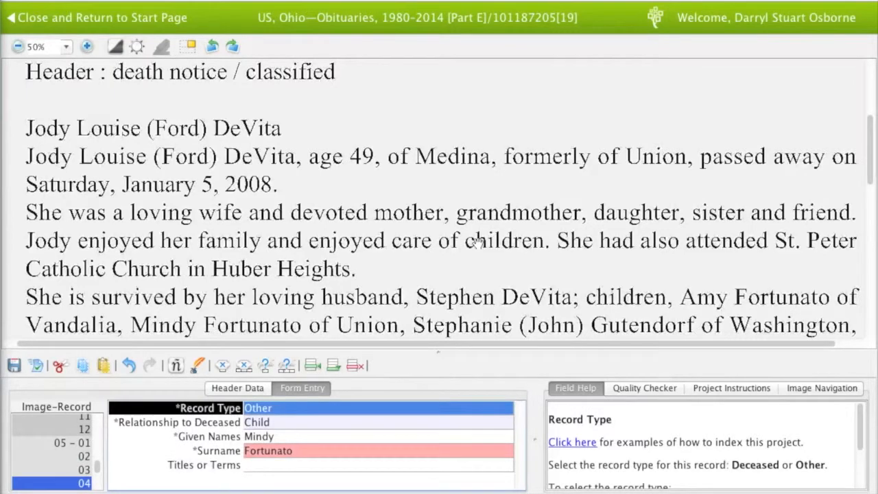
{"action": "key", "text": "Tab"}
{"action": "key", "text": "Tab"}
{"action": "key", "text": "Tab"}
{"action": "key", "text": "Tab"}
{"action": "key", "text": "Tab"}
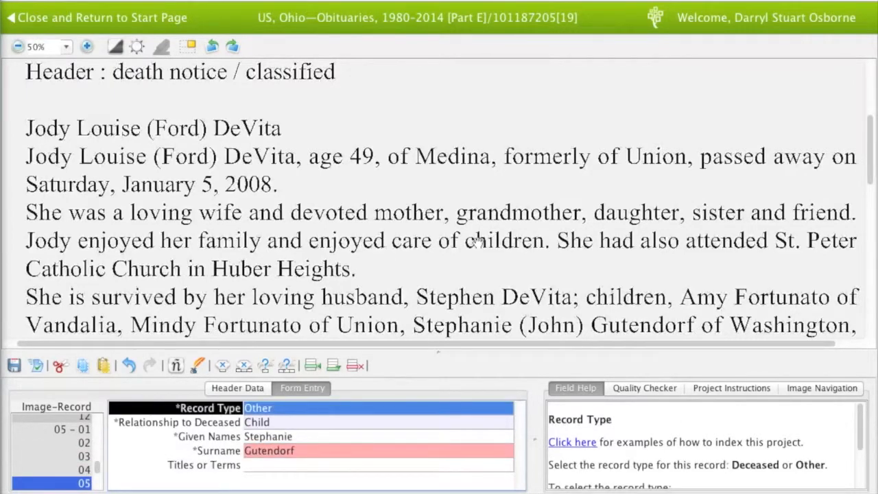
{"action": "key", "text": "Tab"}
{"action": "key", "text": "Tab"}
{"action": "key", "text": "Tab"}
{"action": "key", "text": "Tab"}
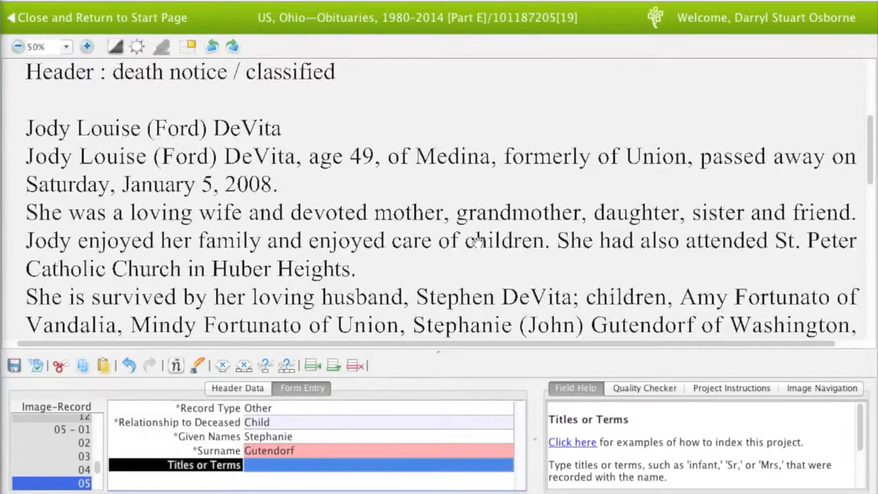
{"action": "key", "text": "Tab"}
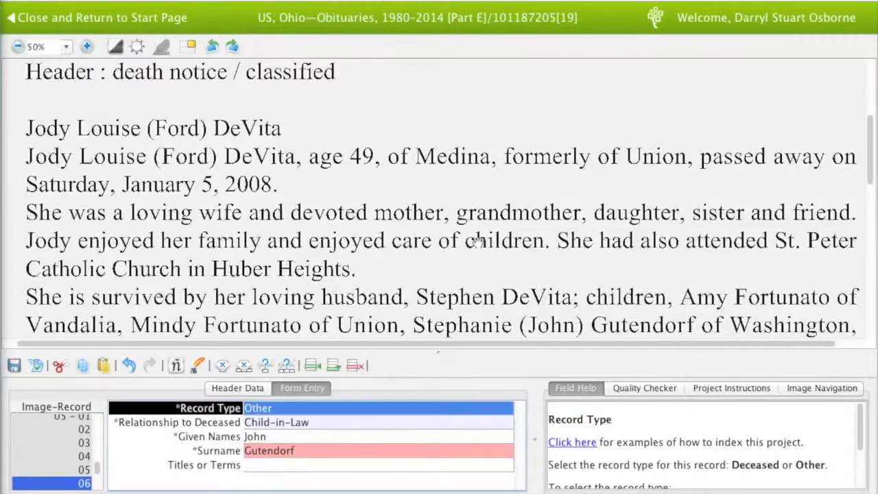
{"action": "key", "text": "Tab"}
{"action": "key", "text": "Tab"}
{"action": "key", "text": "Tab"}
{"action": "key", "text": "Tab"}
{"action": "key", "text": "Tab"}
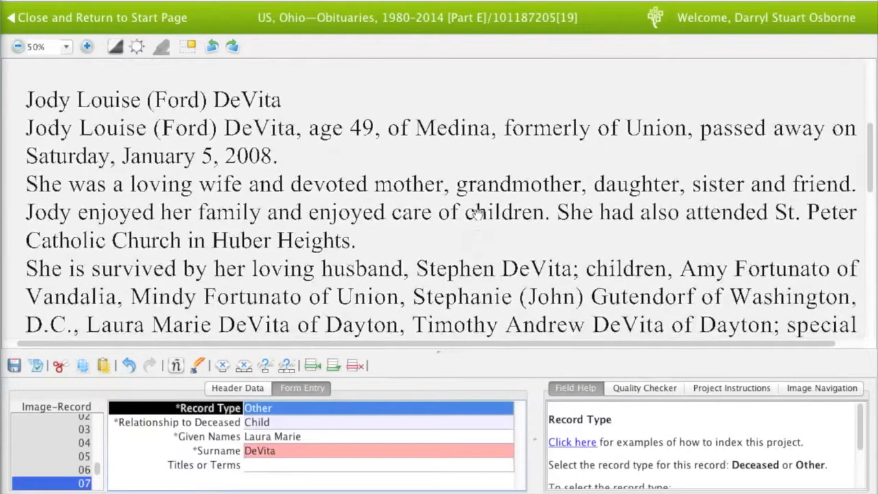
{"action": "key", "text": "Tab"}
{"action": "key", "text": "Tab"}
{"action": "key", "text": "Tab"}
{"action": "key", "text": "Tab"}
{"action": "key", "text": "Tab"}
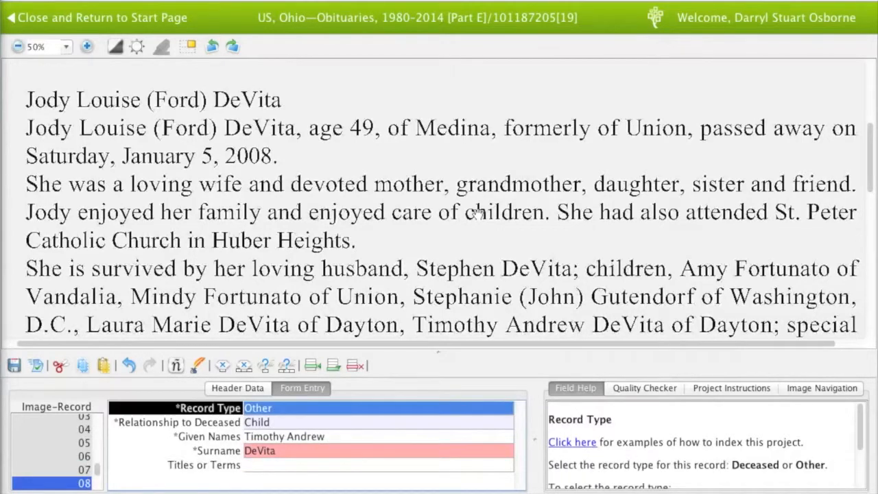
{"action": "key", "text": "Tab"}
{"action": "key", "text": "Tab"}
{"action": "key", "text": "Tab"}
{"action": "key", "text": "Tab"}
{"action": "key", "text": "Tab"}
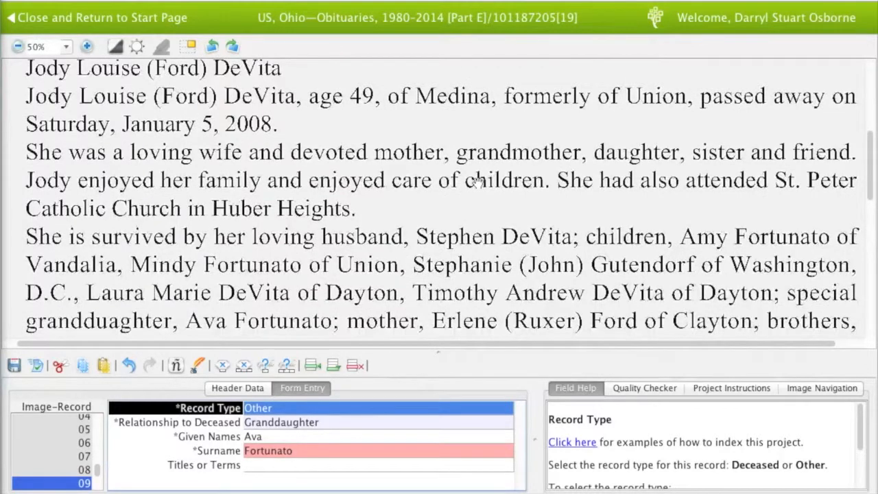
{"action": "key", "text": "Tab"}
{"action": "key", "text": "Tab"}
{"action": "key", "text": "Tab"}
{"action": "key", "text": "Tab"}
{"action": "key", "text": "Tab"}
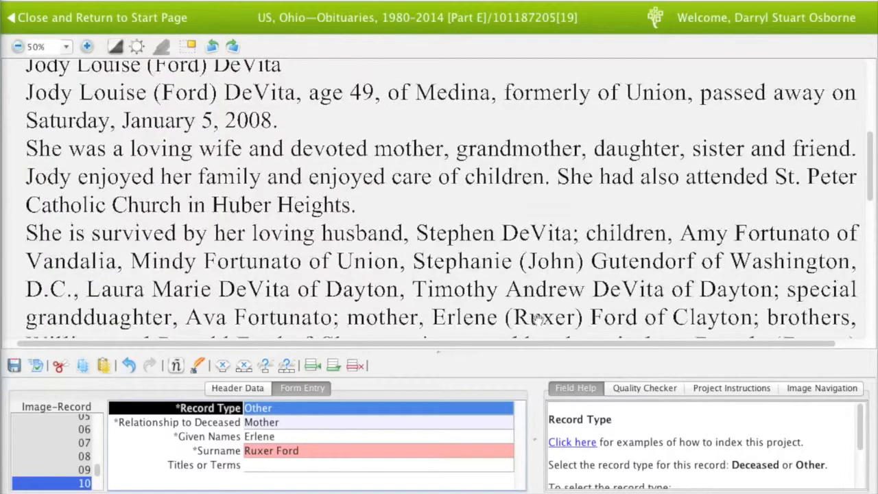
{"action": "key", "text": "Tab"}
{"action": "key", "text": "Tab"}
{"action": "key", "text": "Tab"}
{"action": "key", "text": "Tab"}
{"action": "key", "text": "Tab"}
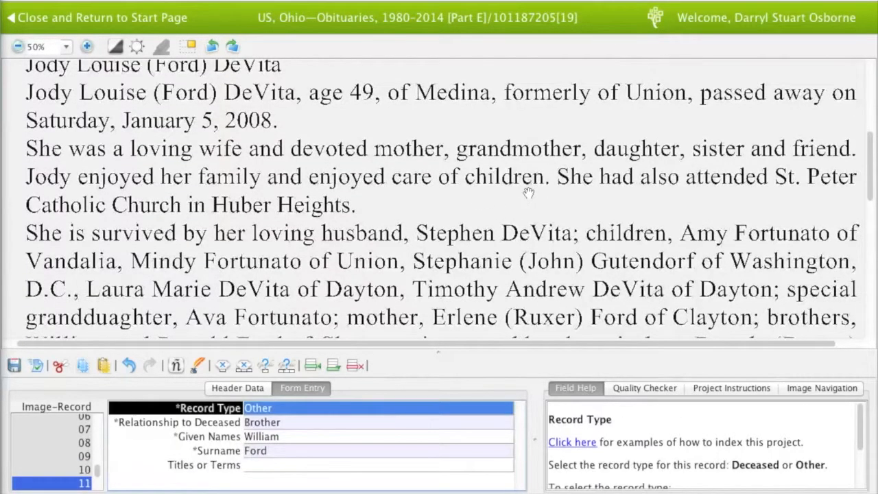
Verify the sibling and in-law records 12 through 17
{"action": "left_click_drag", "start_coordinate": [525, 216], "coordinate": [524, 195]}
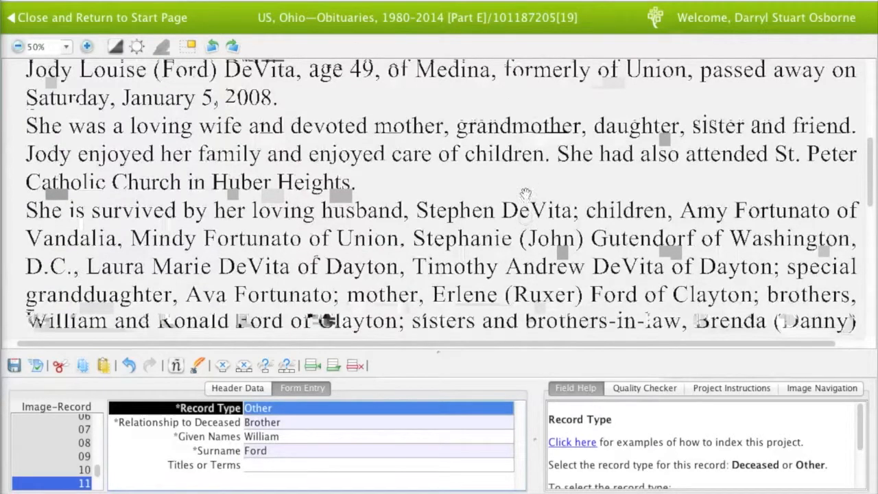
{"action": "key", "text": "Tab"}
{"action": "key", "text": "Tab"}
{"action": "key", "text": "Tab"}
{"action": "key", "text": "Tab"}
{"action": "key", "text": "Tab"}
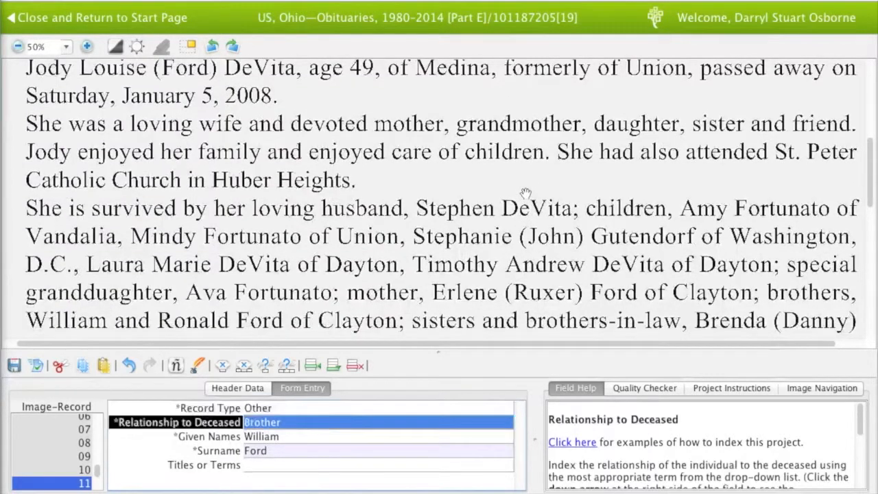
{"action": "key", "text": "Tab"}
{"action": "key", "text": "Tab"}
{"action": "key", "text": "Tab"}
{"action": "key", "text": "Tab"}
{"action": "key", "text": "Tab"}
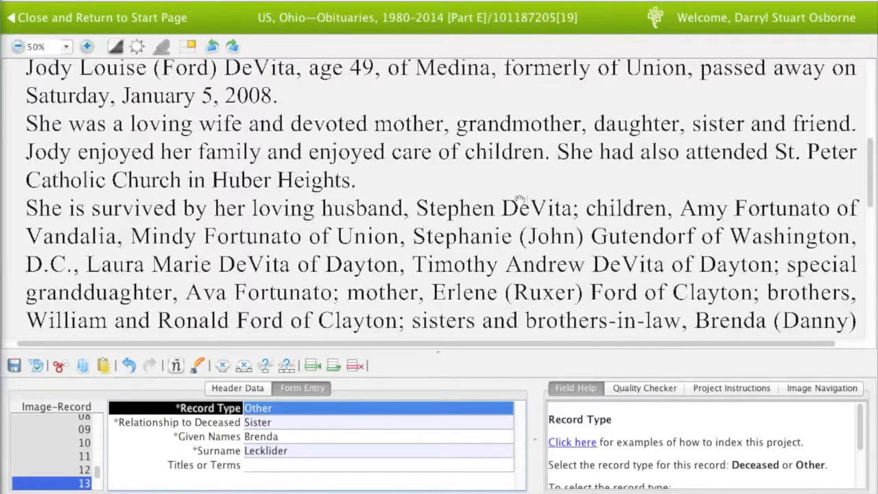
{"action": "left_click_drag", "start_coordinate": [500, 221], "coordinate": [497, 197]}
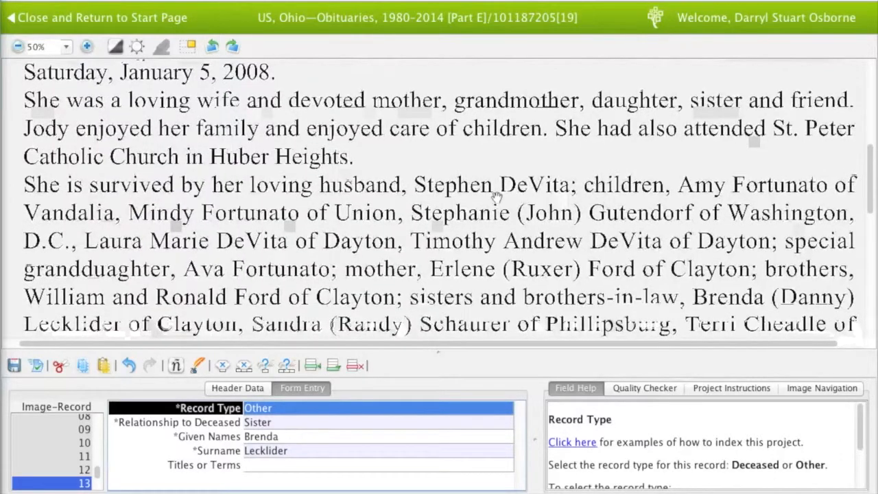
{"action": "key", "text": "Tab"}
{"action": "key", "text": "Tab"}
{"action": "key", "text": "Tab"}
{"action": "key", "text": "Tab"}
{"action": "key", "text": "Tab"}
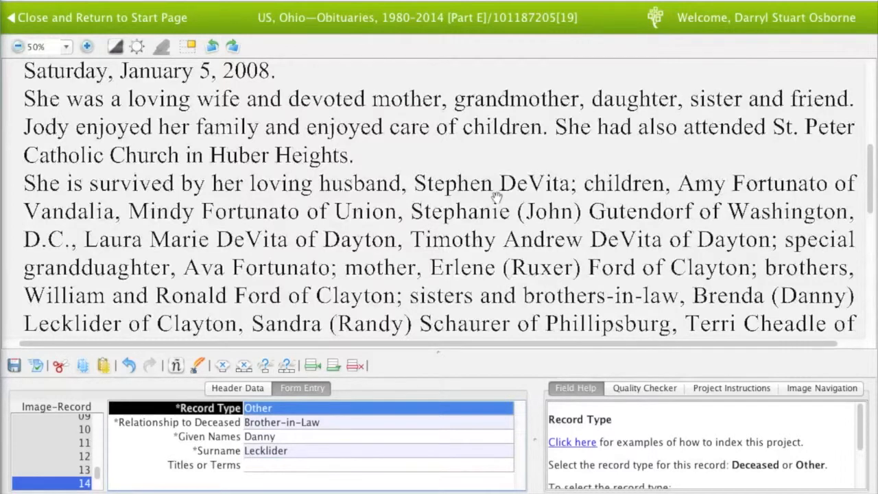
{"action": "key", "text": "Tab"}
{"action": "key", "text": "Tab"}
{"action": "key", "text": "Tab"}
{"action": "key", "text": "Tab"}
{"action": "key", "text": "Tab"}
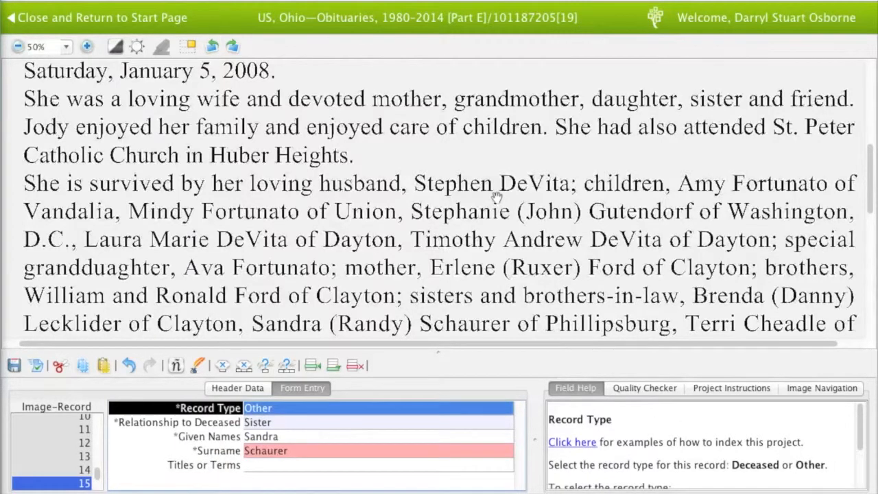
{"action": "key", "text": "Tab"}
{"action": "key", "text": "Tab"}
{"action": "key", "text": "Tab"}
{"action": "key", "text": "Tab"}
{"action": "key", "text": "Tab"}
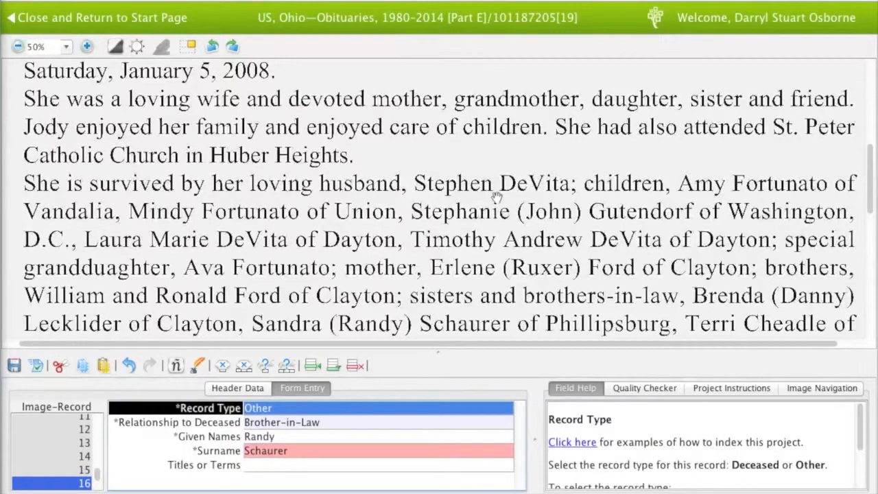
{"action": "key", "text": "Tab"}
{"action": "key", "text": "Tab"}
{"action": "key", "text": "Tab"}
{"action": "key", "text": "Tab"}
{"action": "key", "text": "Tab"}
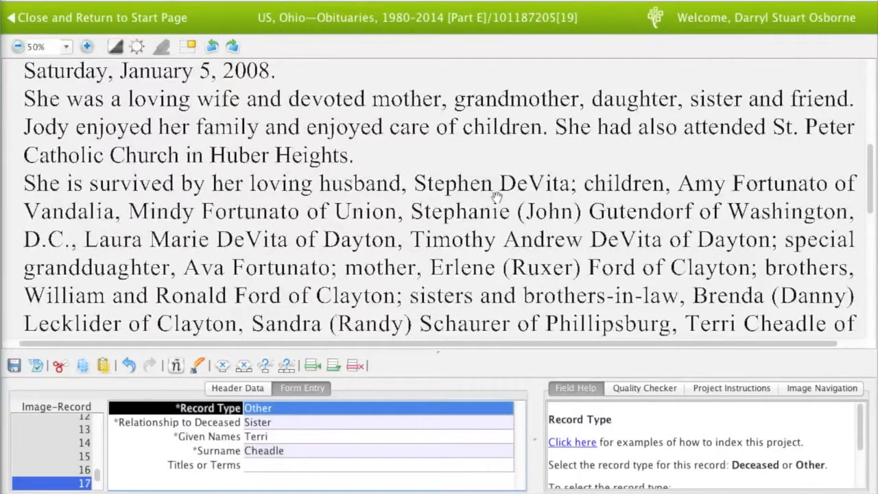
Verify records 17–20, including the mother-in-law, and click into record 20's Given Names
{"action": "scroll", "coordinate": [496, 197], "scroll_direction": "down", "scroll_amount": 1}
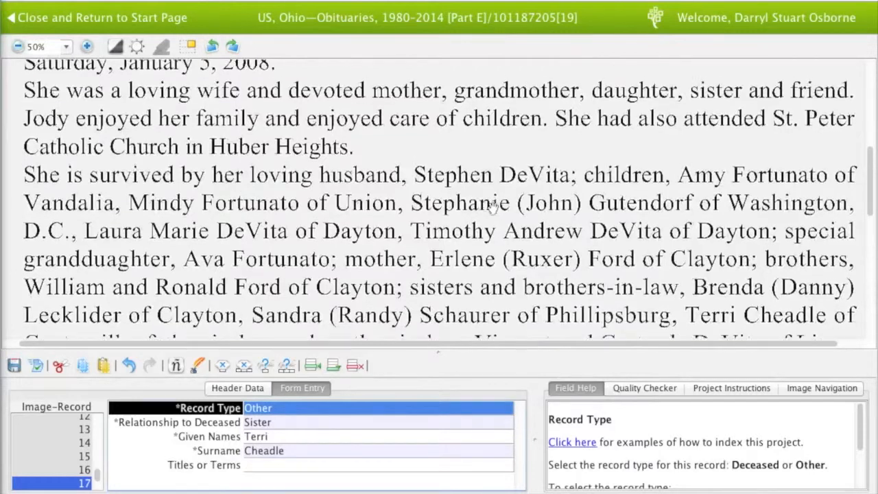
{"action": "key", "text": "Tab"}
{"action": "key", "text": "Tab"}
{"action": "key", "text": "Tab"}
{"action": "key", "text": "Tab"}
{"action": "key", "text": "Tab"}
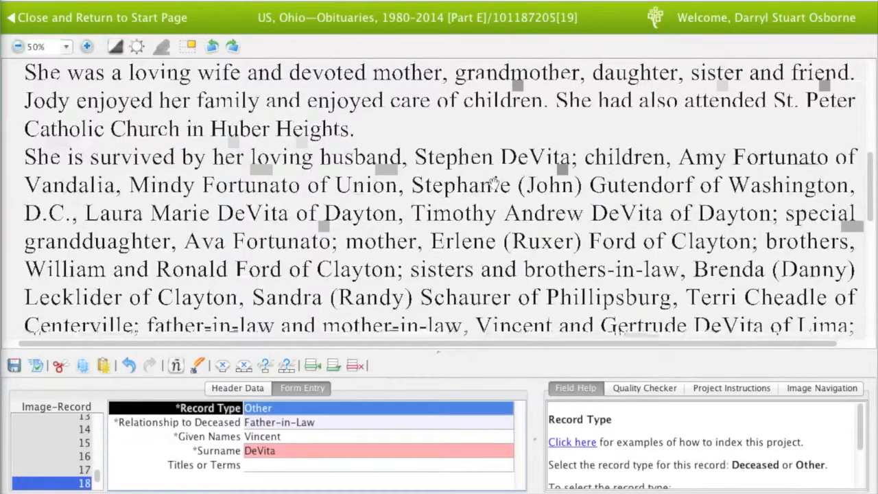
{"action": "scroll", "coordinate": [485, 217], "scroll_direction": "down", "scroll_amount": 1}
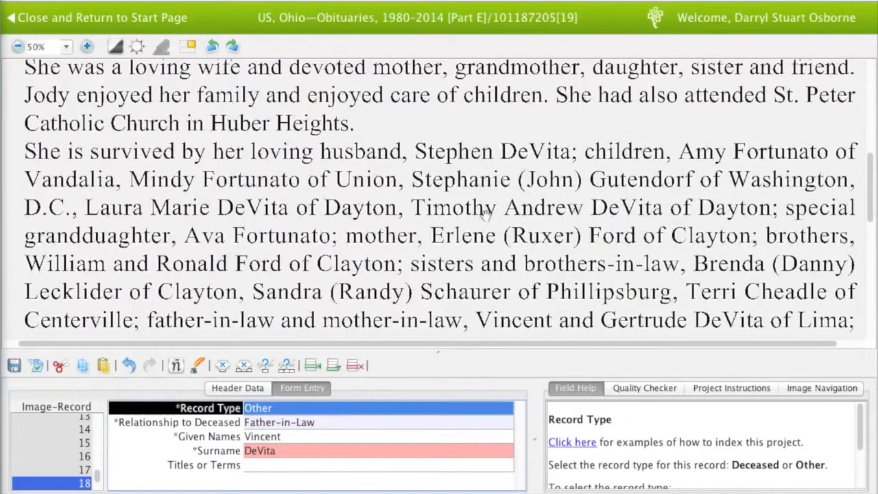
{"action": "key", "text": "Tab"}
{"action": "key", "text": "Tab"}
{"action": "key", "text": "Tab"}
{"action": "key", "text": "Tab"}
{"action": "key", "text": "Tab"}
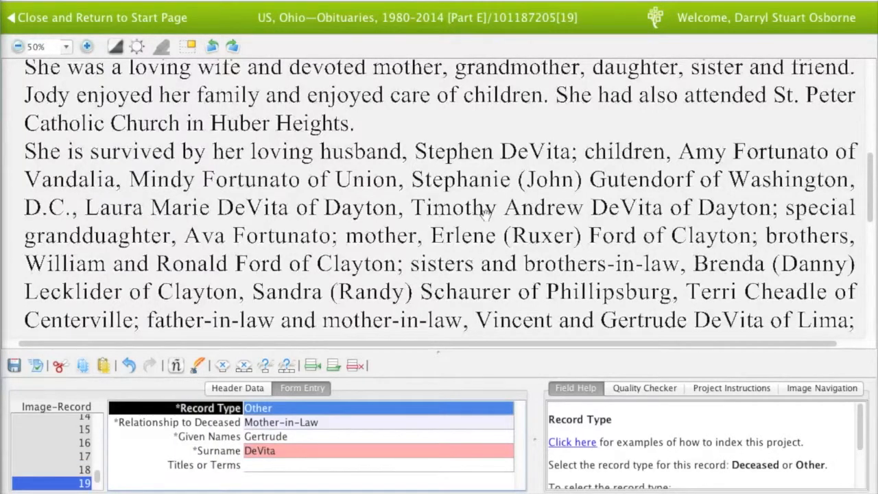
{"action": "scroll", "coordinate": [485, 214], "scroll_direction": "down", "scroll_amount": 1}
{"action": "key", "text": "Tab"}
{"action": "key", "text": "Tab"}
{"action": "key", "text": "Tab"}
{"action": "key", "text": "Tab"}
{"action": "key", "text": "Tab"}
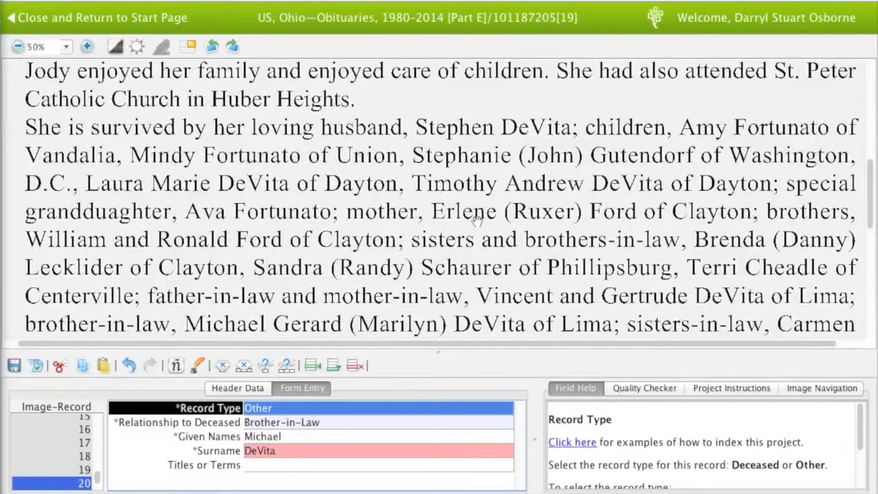
{"action": "left_click", "coordinate": [300, 436]}
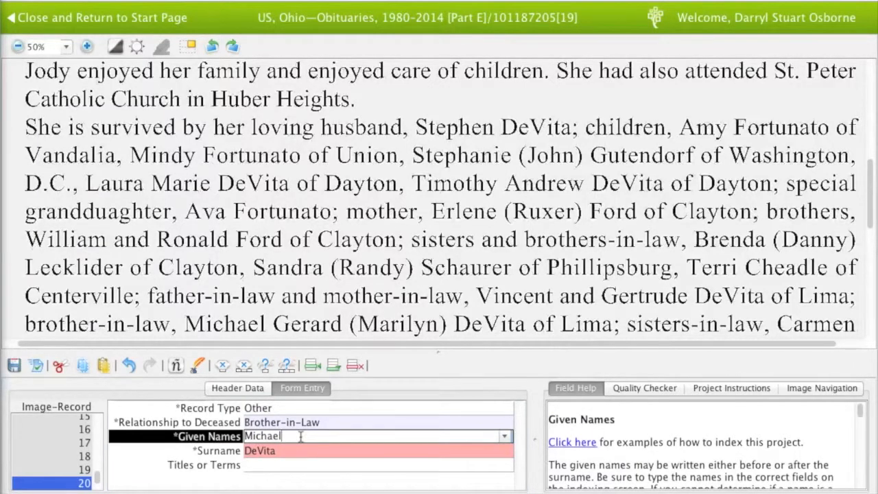
Add the middle name 'Gerard' to record 20's given names and advance to record 21
{"action": "scroll", "coordinate": [87, 466], "scroll_direction": "down", "scroll_amount": 1}
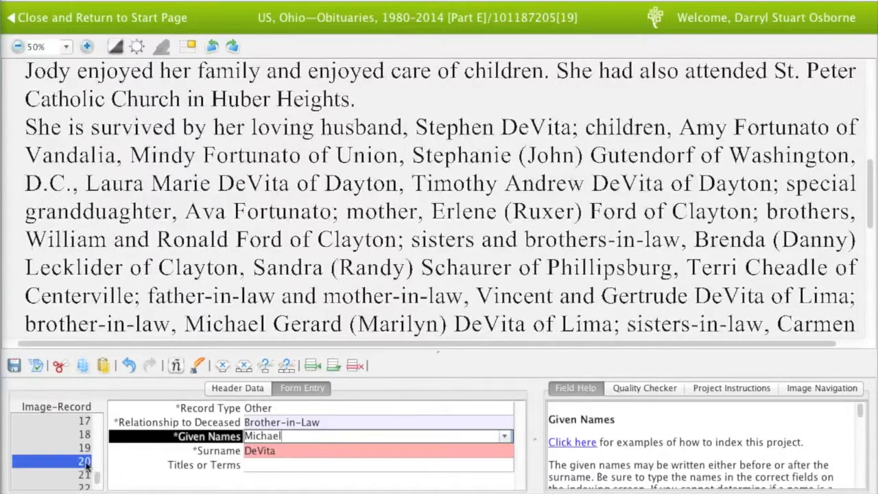
{"action": "scroll", "coordinate": [87, 465], "scroll_direction": "down", "scroll_amount": 1}
{"action": "left_click", "coordinate": [81, 447]}
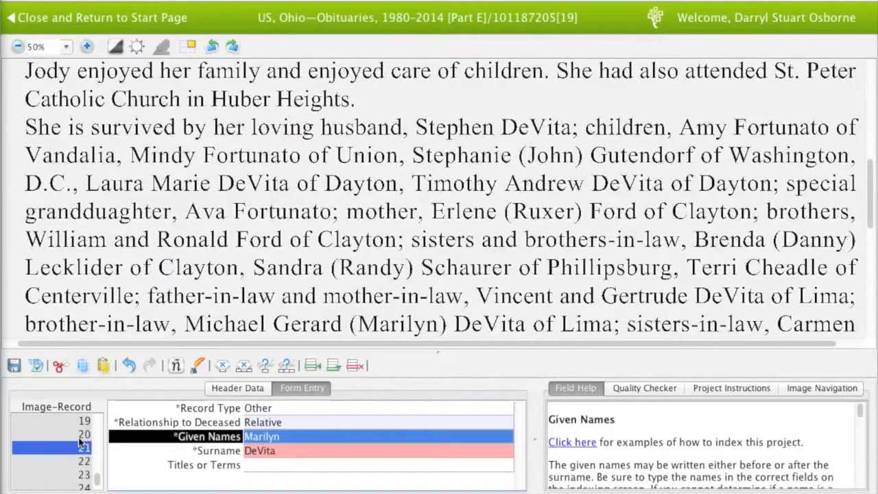
{"action": "left_click", "coordinate": [82, 434]}
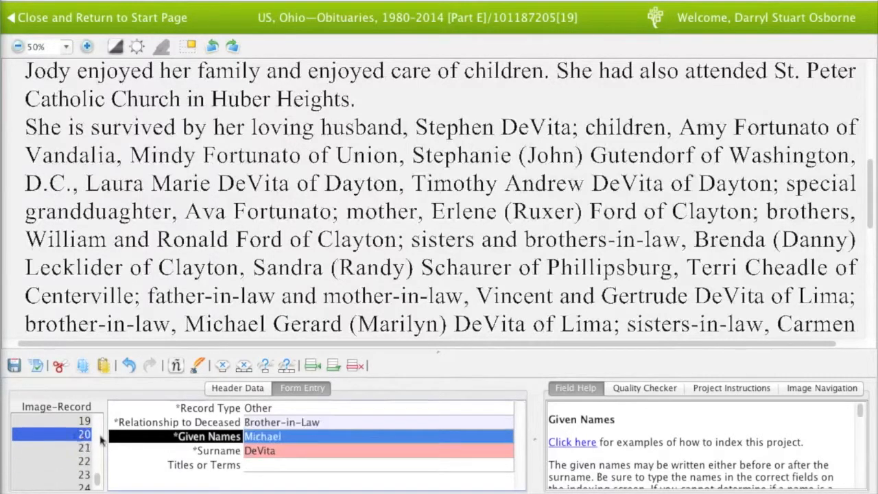
{"action": "left_click", "coordinate": [292, 436]}
{"action": "type", "text": "Ger"}
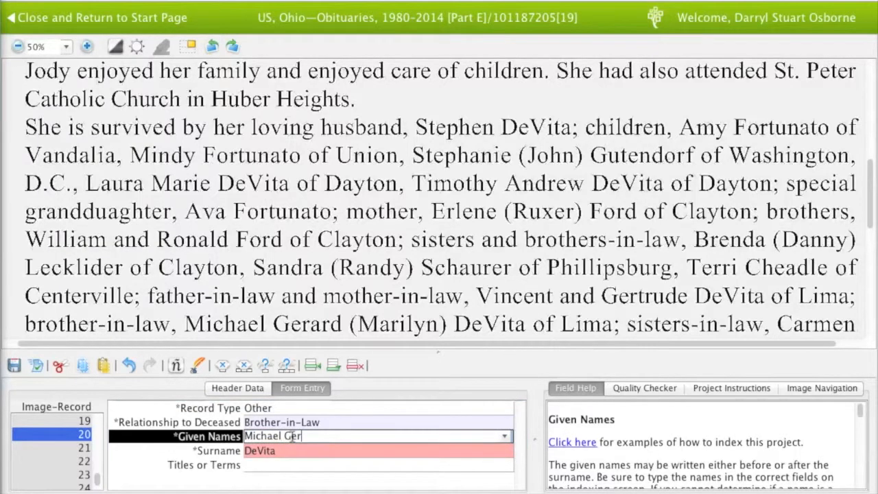
{"action": "type", "text": "ard"}
{"action": "key", "text": "Tab"}
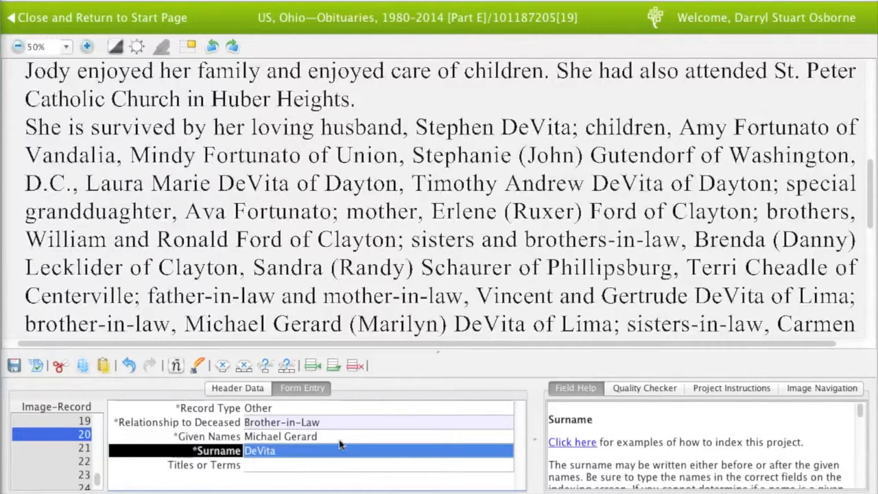
{"action": "key", "text": "Tab"}
{"action": "key", "text": "Tab"}
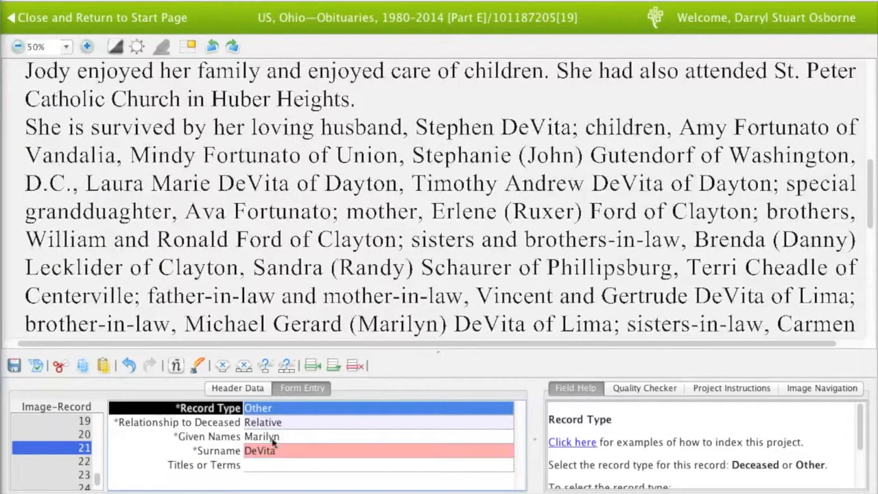
{"action": "key", "text": "Tab"}
{"action": "key", "text": "Tab"}
{"action": "key", "text": "Tab"}
{"action": "key", "text": "Tab"}
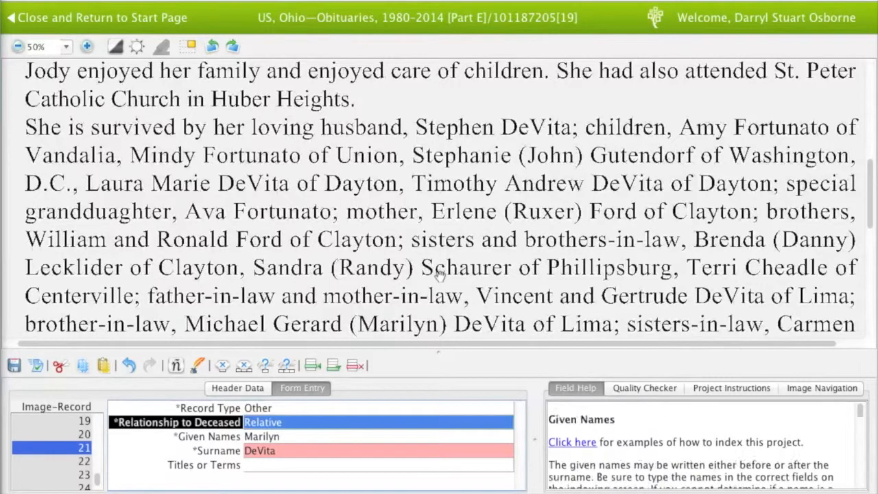
{"action": "key", "text": "Tab"}
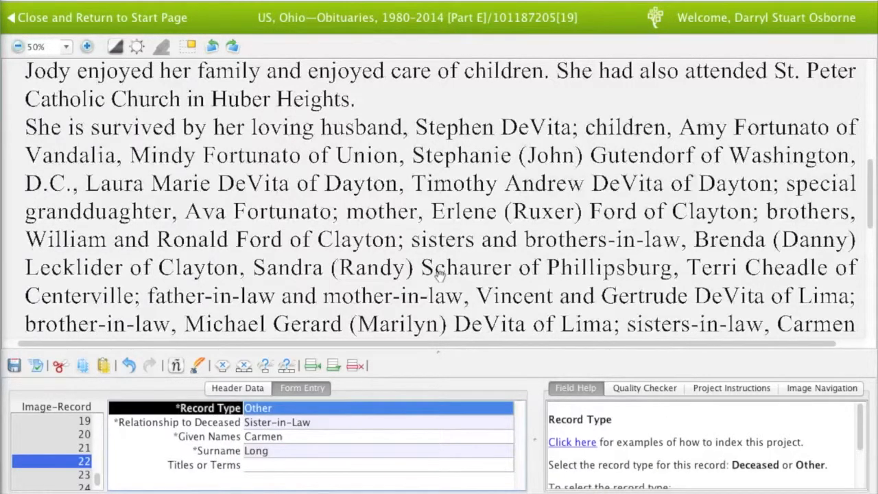
{"action": "left_click_drag", "start_coordinate": [440, 274], "coordinate": [440, 245]}
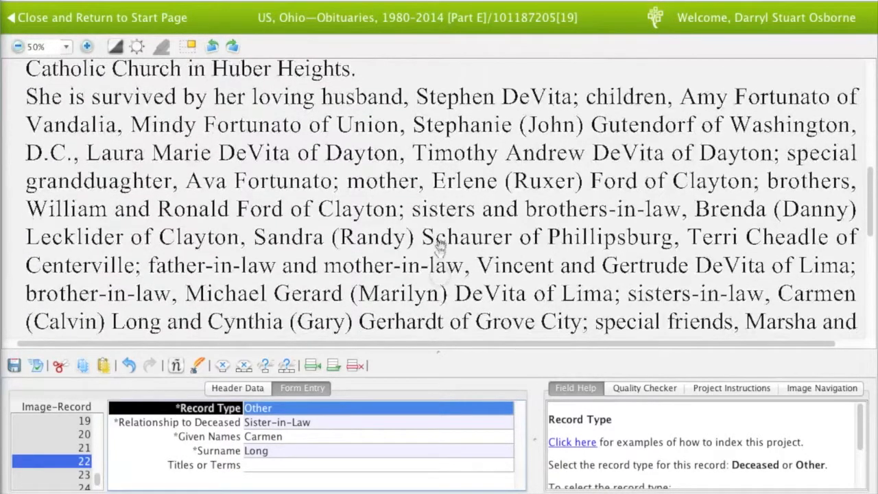
{"action": "key", "text": "Tab"}
{"action": "key", "text": "Tab"}
{"action": "key", "text": "Tab"}
{"action": "key", "text": "Tab"}
{"action": "key", "text": "Tab"}
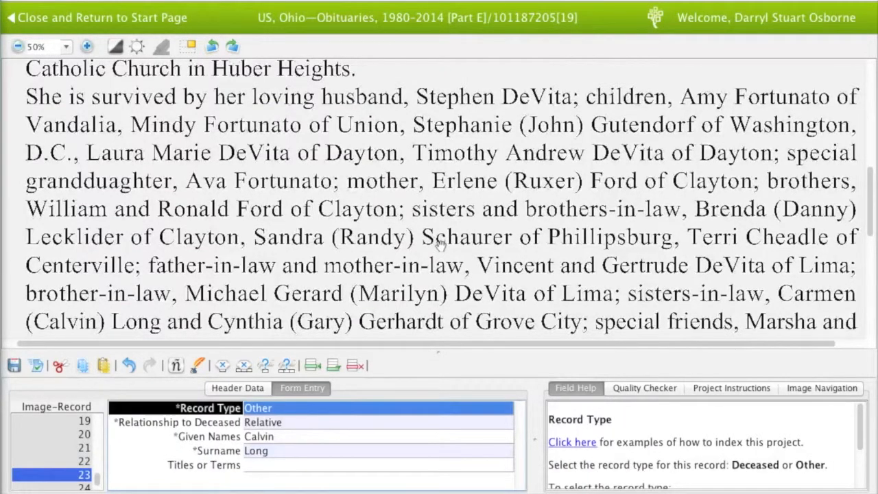
{"action": "key", "text": "Tab"}
{"action": "key", "text": "Tab"}
{"action": "key", "text": "Tab"}
{"action": "key", "text": "Tab"}
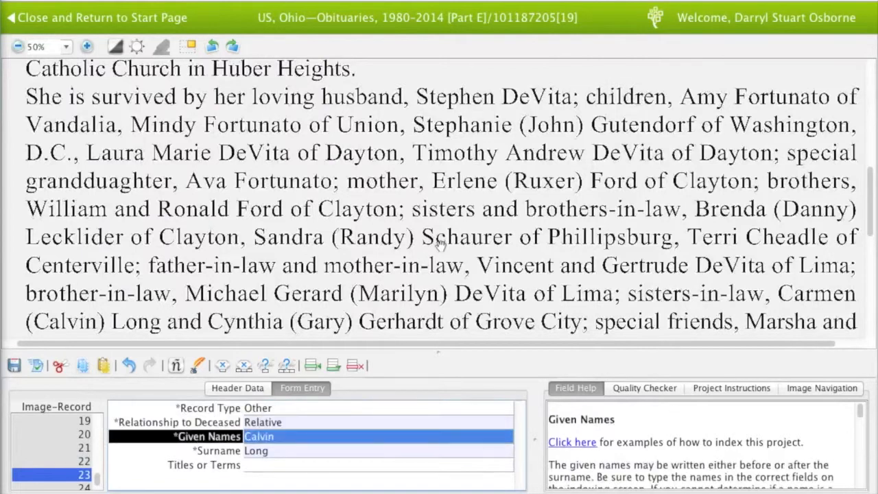
{"action": "key", "text": "Tab"}
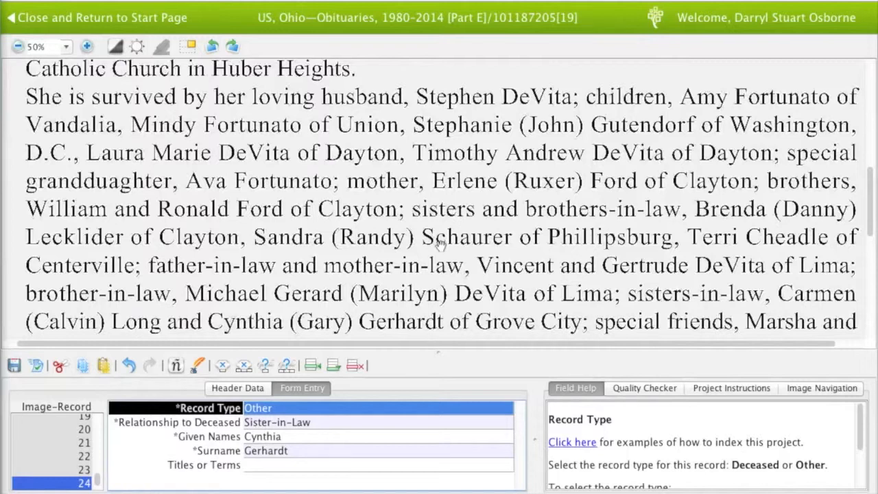
{"action": "key", "text": "Tab"}
{"action": "key", "text": "Tab"}
{"action": "key", "text": "Tab"}
{"action": "key", "text": "Tab"}
{"action": "key", "text": "Tab"}
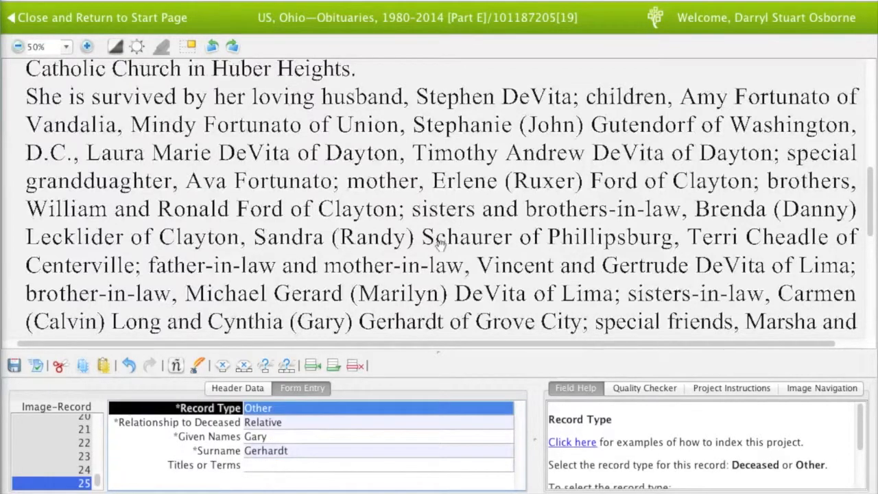
{"action": "key", "text": "Tab"}
{"action": "key", "text": "Tab"}
{"action": "key", "text": "Tab"}
{"action": "key", "text": "Tab"}
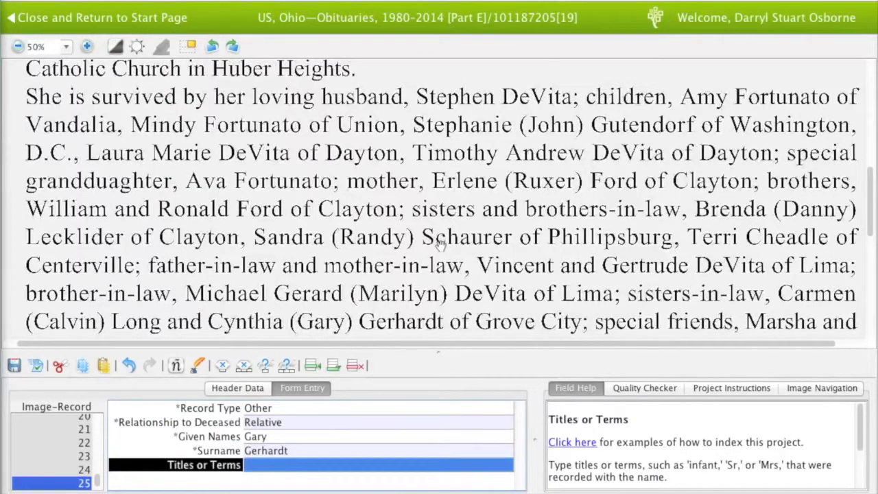
Check the following relatives' records, including the line about her late father
{"action": "key", "text": "Tab"}
{"action": "scroll", "coordinate": [439, 244], "scroll_direction": "down", "scroll_amount": 1}
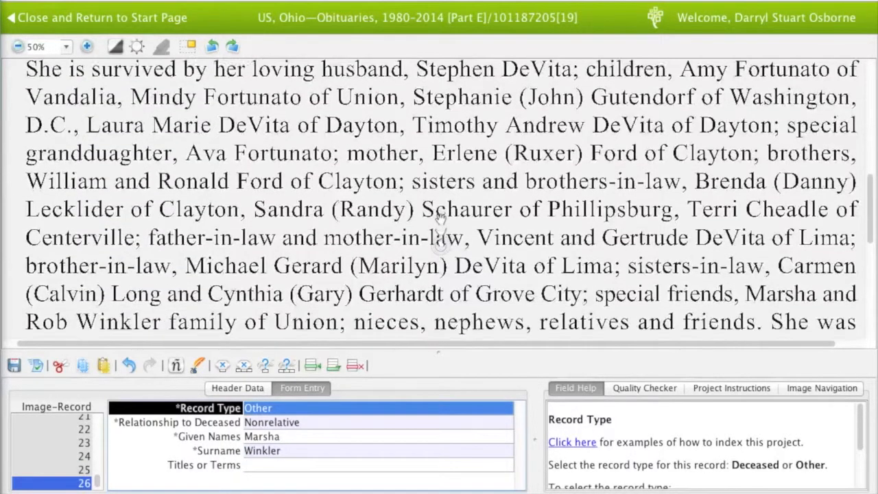
{"action": "key", "text": "Tab"}
{"action": "key", "text": "Tab"}
{"action": "key", "text": "Tab"}
{"action": "key", "text": "Tab"}
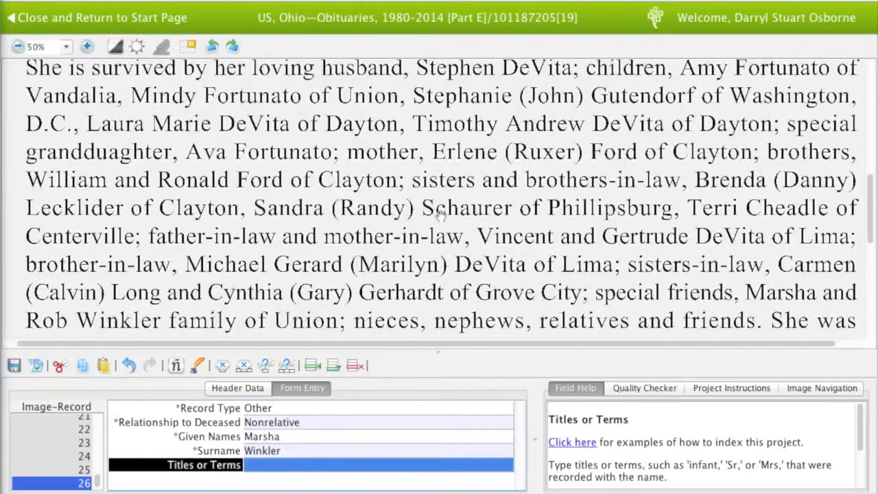
{"action": "key", "text": "Tab"}
{"action": "key", "text": "Tab"}
{"action": "key", "text": "Tab"}
{"action": "key", "text": "Tab"}
{"action": "key", "text": "Tab"}
{"action": "key", "text": "Tab"}
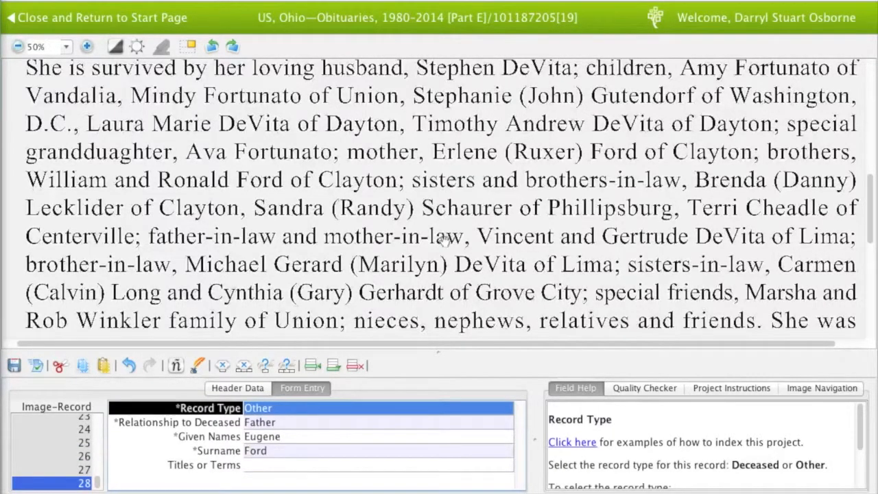
{"action": "left_click_drag", "start_coordinate": [445, 238], "coordinate": [442, 211]}
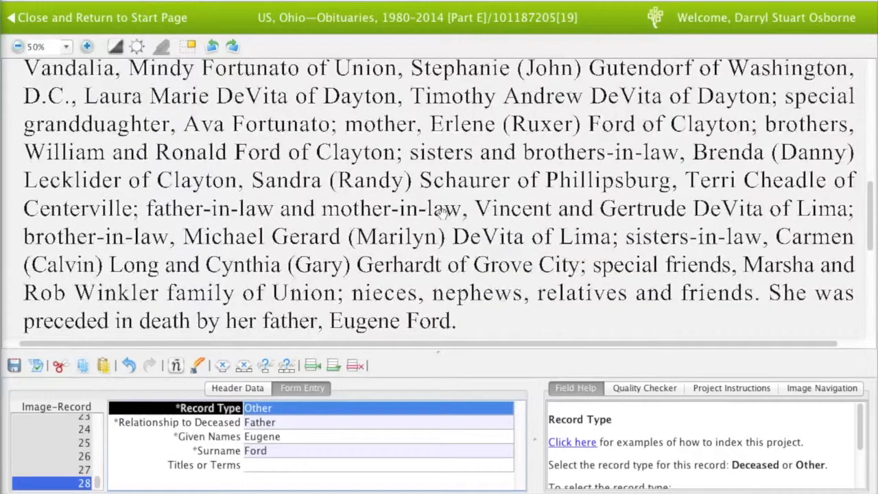
{"action": "key", "text": "Tab"}
{"action": "key", "text": "Tab"}
{"action": "key", "text": "Tab"}
{"action": "key", "text": "Tab"}
{"action": "key", "text": "Tab"}
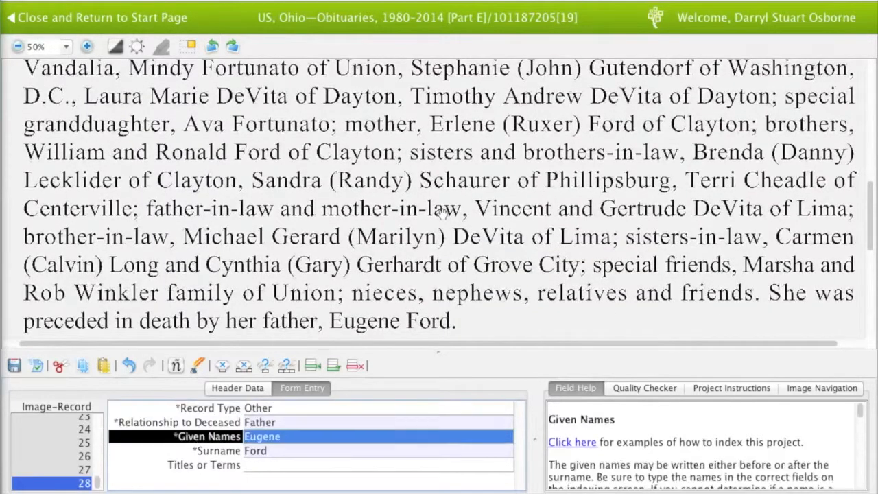
Read the burial, celebrant, visitation and memorial lines to the obituary's end, then finish the image's last field
{"action": "left_click_drag", "start_coordinate": [448, 255], "coordinate": [447, 205]}
{"action": "left_click_drag", "start_coordinate": [449, 257], "coordinate": [448, 229]}
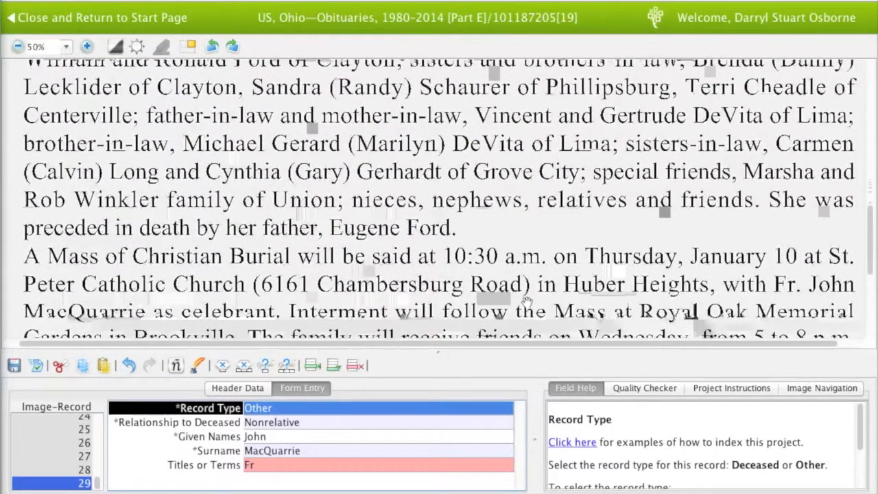
{"action": "left_click_drag", "start_coordinate": [512, 297], "coordinate": [505, 240]}
{"action": "left_click_drag", "start_coordinate": [506, 307], "coordinate": [513, 216]}
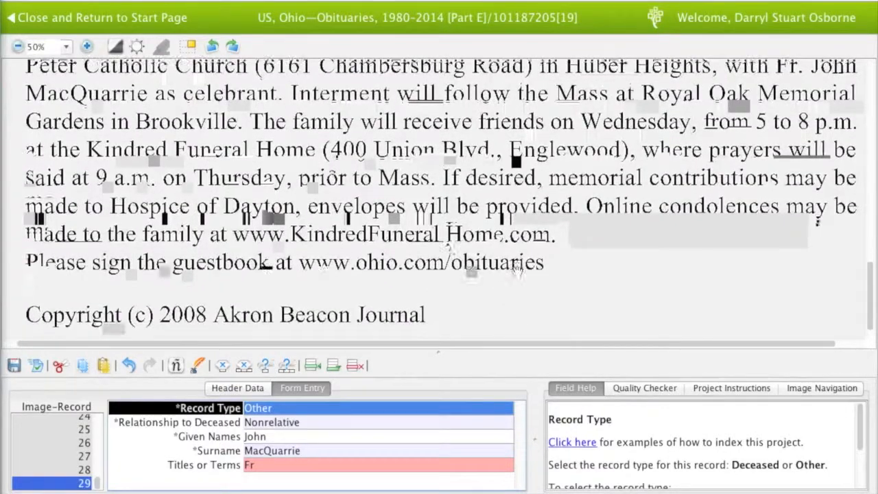
{"action": "left_click_drag", "start_coordinate": [516, 271], "coordinate": [516, 194]}
{"action": "key", "text": "Tab"}
{"action": "key", "text": "Tab"}
{"action": "key", "text": "Tab"}
{"action": "key", "text": "Tab"}
{"action": "key", "text": "Tab"}
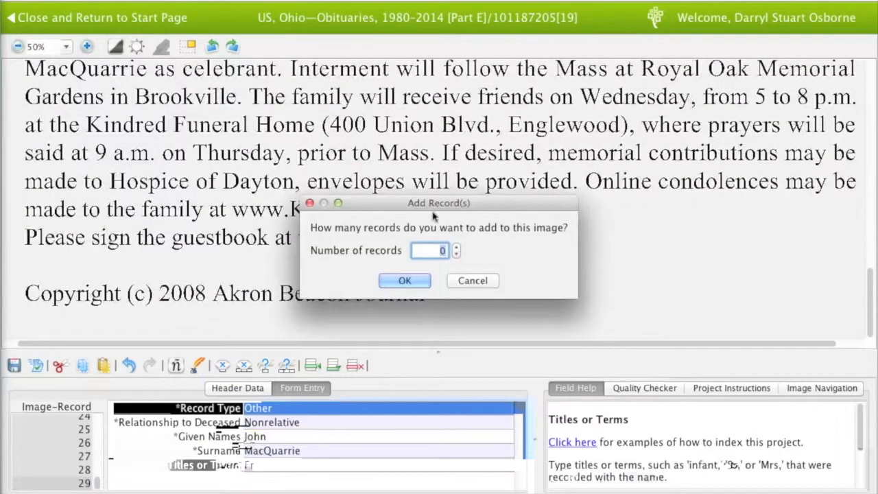
Decline further records, start the quality check, and keep the first flagged given names and surnames
{"action": "left_click", "coordinate": [414, 272]}
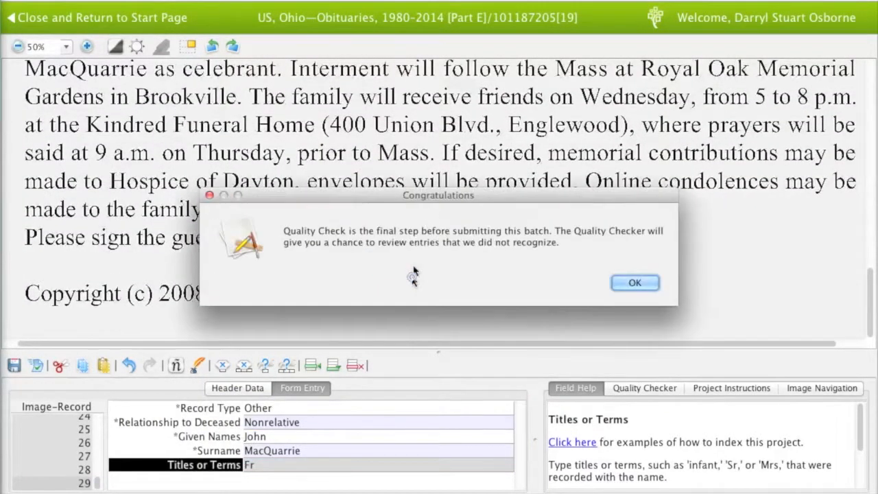
{"action": "left_click", "coordinate": [623, 282]}
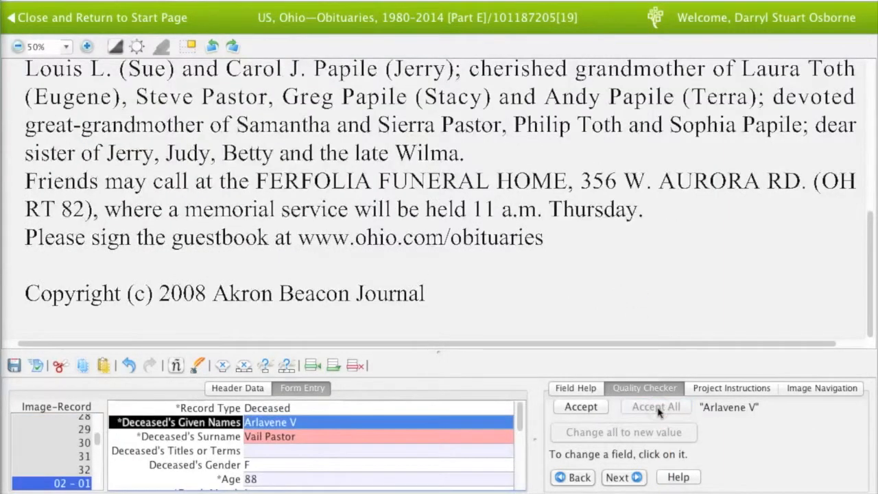
{"action": "left_click", "coordinate": [580, 408]}
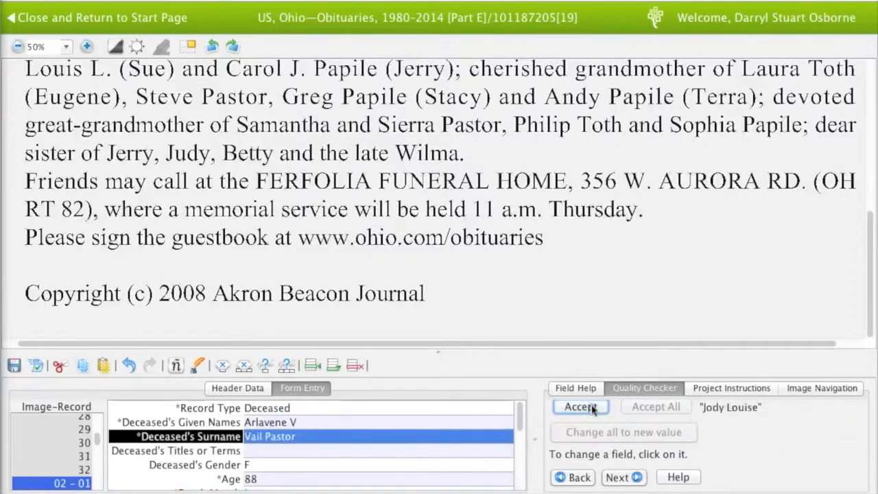
{"action": "left_click", "coordinate": [592, 407]}
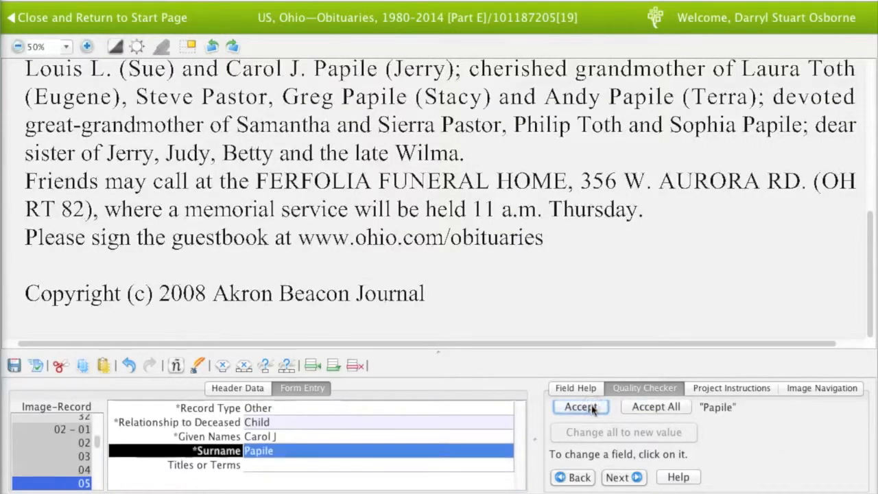
{"action": "left_click", "coordinate": [592, 407]}
{"action": "left_click", "coordinate": [592, 407]}
{"action": "left_click", "coordinate": [592, 407]}
{"action": "left_click", "coordinate": [592, 407]}
{"action": "left_click", "coordinate": [592, 408]}
Accept the flagged grandchild's surname and the deceased's given names and surname as entered
{"action": "left_click", "coordinate": [652, 408]}
{"action": "left_click", "coordinate": [594, 408]}
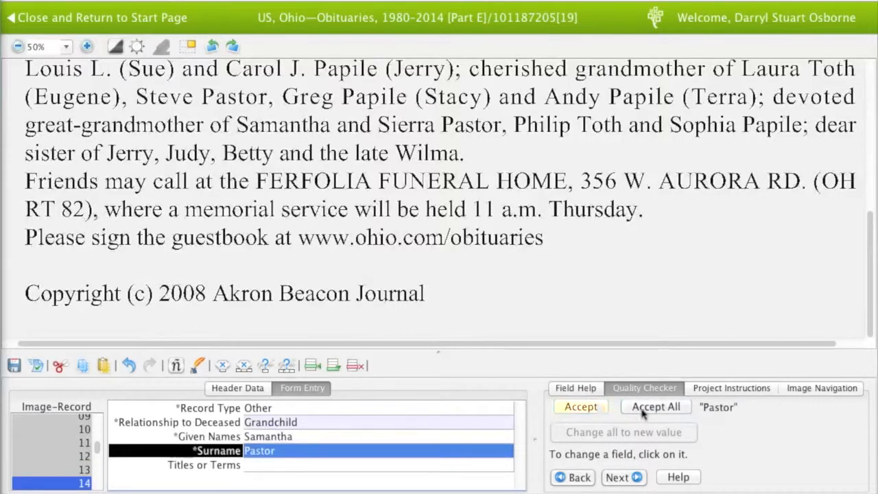
{"action": "left_click", "coordinate": [643, 409]}
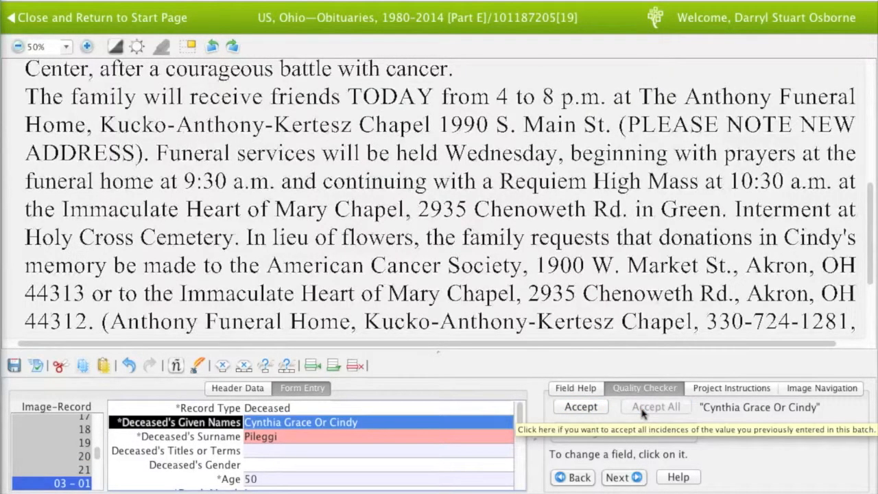
{"action": "left_click", "coordinate": [594, 408]}
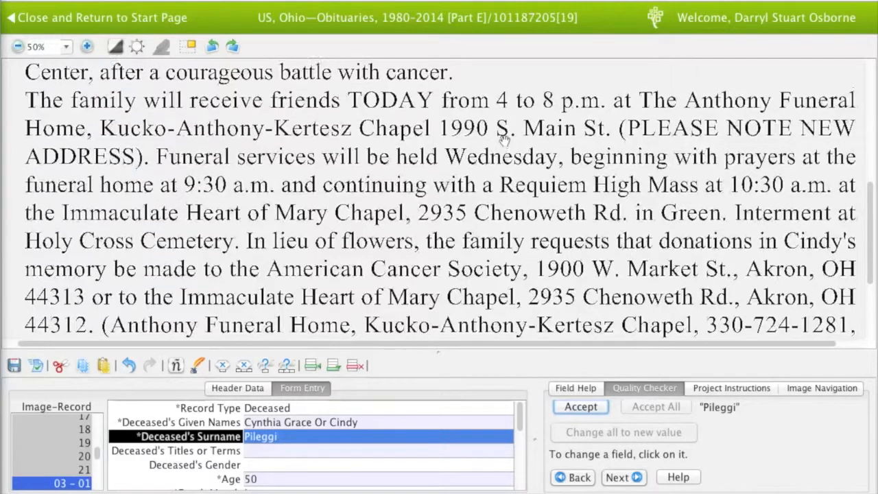
{"action": "scroll", "coordinate": [504, 172], "scroll_direction": "up", "scroll_amount": 3}
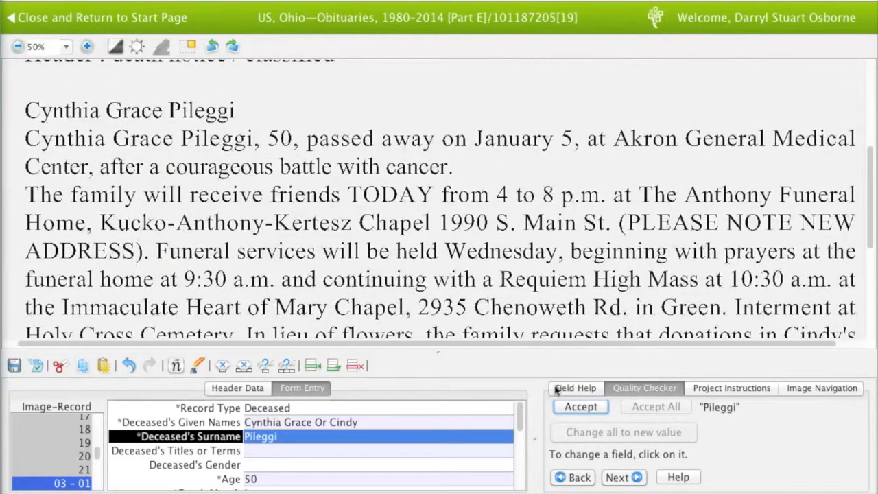
{"action": "left_click", "coordinate": [581, 408]}
{"action": "left_click", "coordinate": [581, 407]}
{"action": "left_click", "coordinate": [581, 407]}
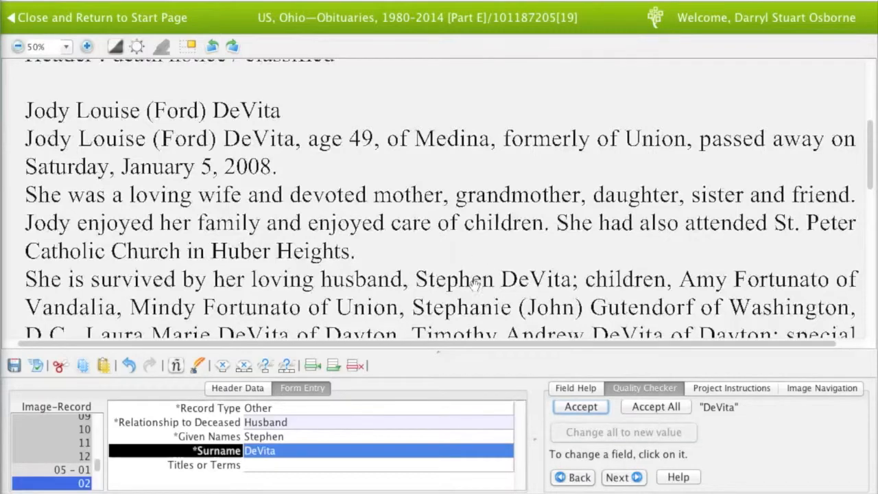
Accept all the husband's, child's and mother's flagged surnames and the title Fr for record 29
{"action": "left_click_drag", "start_coordinate": [476, 296], "coordinate": [462, 98]}
{"action": "left_click_drag", "start_coordinate": [451, 233], "coordinate": [442, 69]}
{"action": "scroll", "coordinate": [441, 68], "scroll_direction": "up", "scroll_amount": 6}
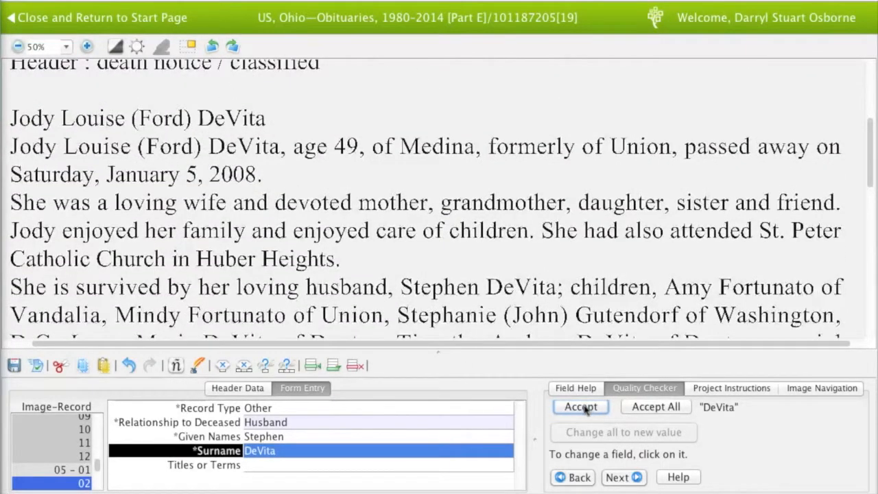
{"action": "left_click", "coordinate": [641, 406]}
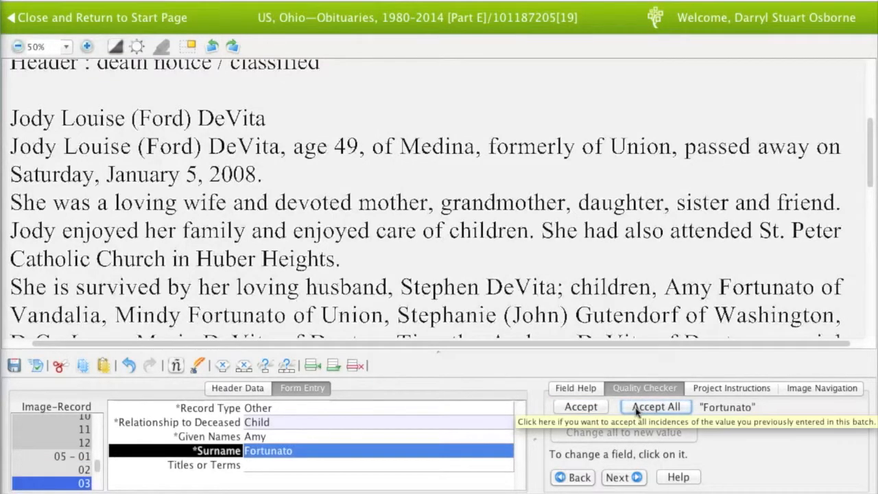
{"action": "left_click", "coordinate": [638, 407]}
{"action": "left_click", "coordinate": [636, 408]}
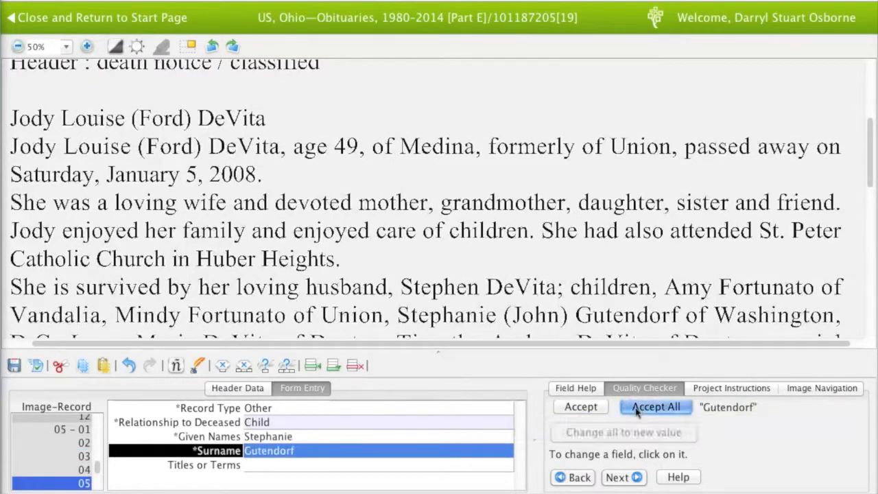
{"action": "left_click", "coordinate": [637, 408]}
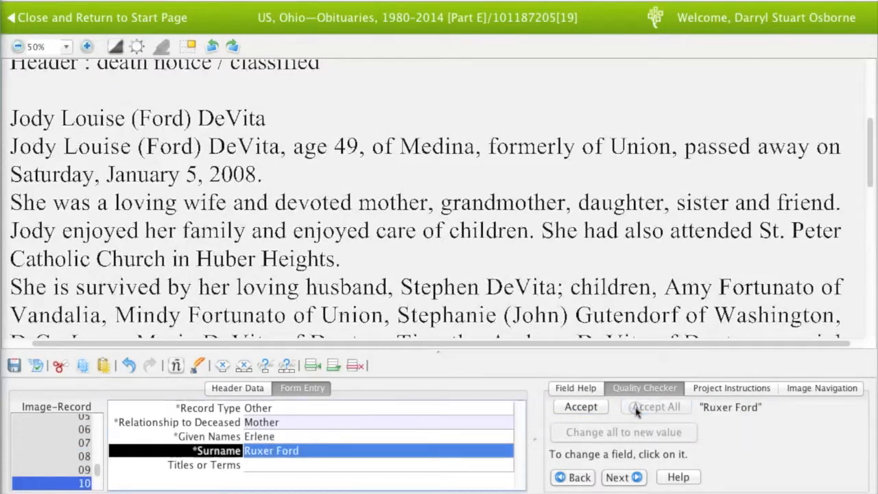
{"action": "left_click", "coordinate": [581, 410]}
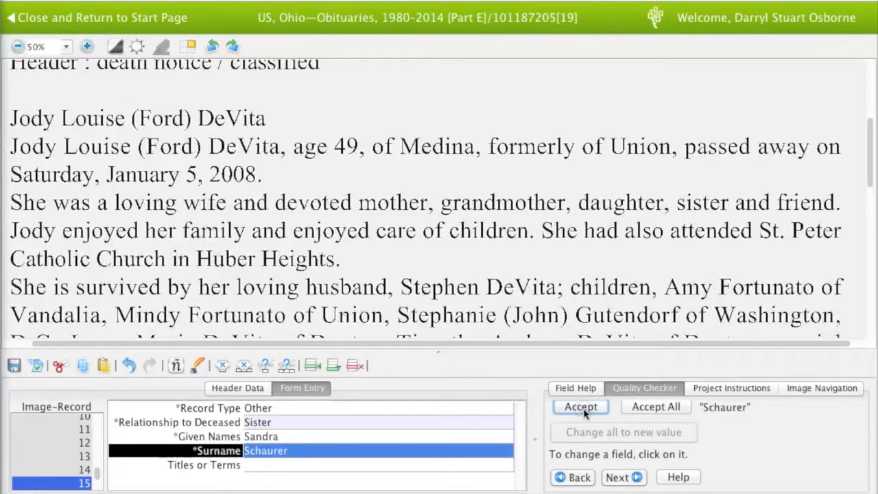
{"action": "left_click", "coordinate": [652, 408]}
{"action": "left_click", "coordinate": [651, 408]}
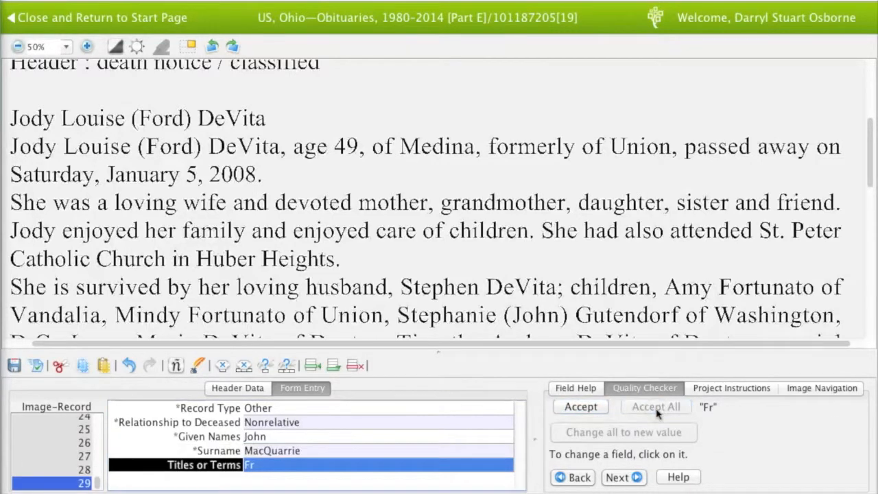
{"action": "left_click", "coordinate": [592, 408]}
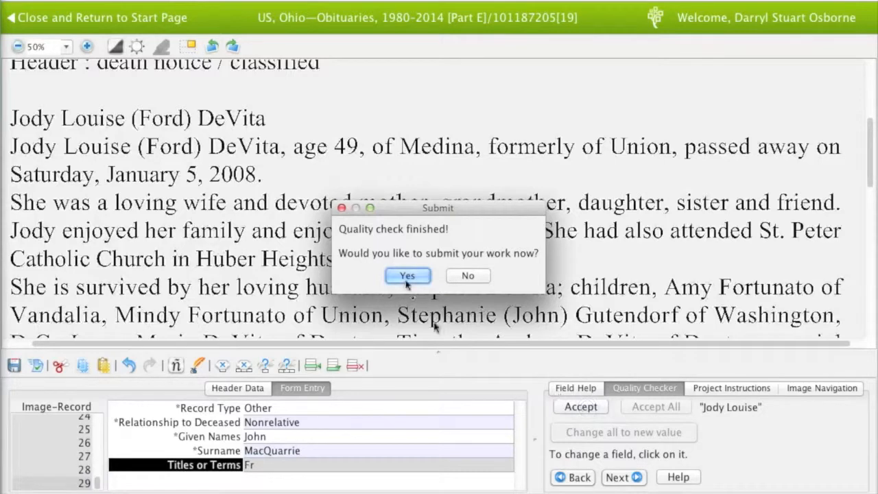
Confirm submitting the checked Ohio obituaries batch and dismiss the successful submission notice
{"action": "left_click", "coordinate": [406, 275]}
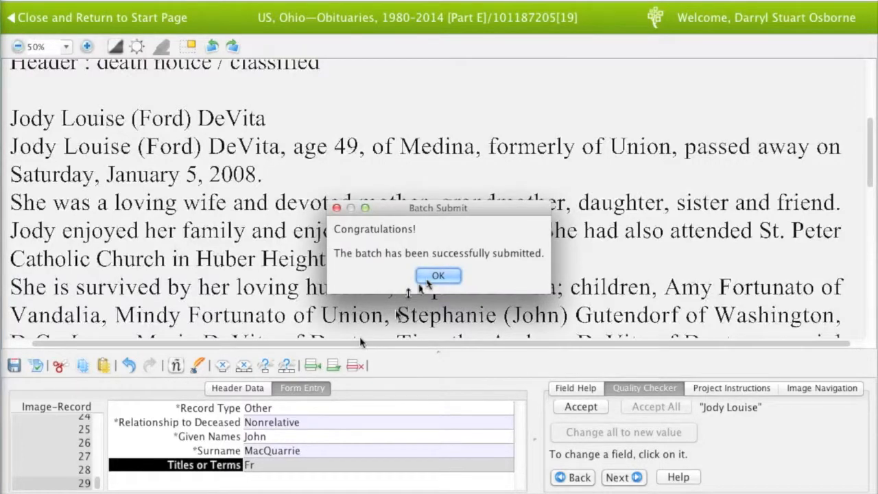
{"action": "left_click", "coordinate": [428, 279]}
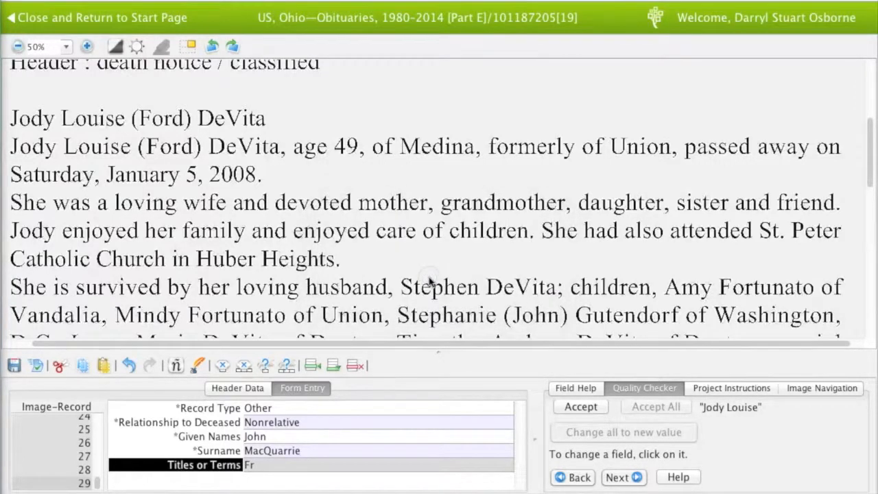